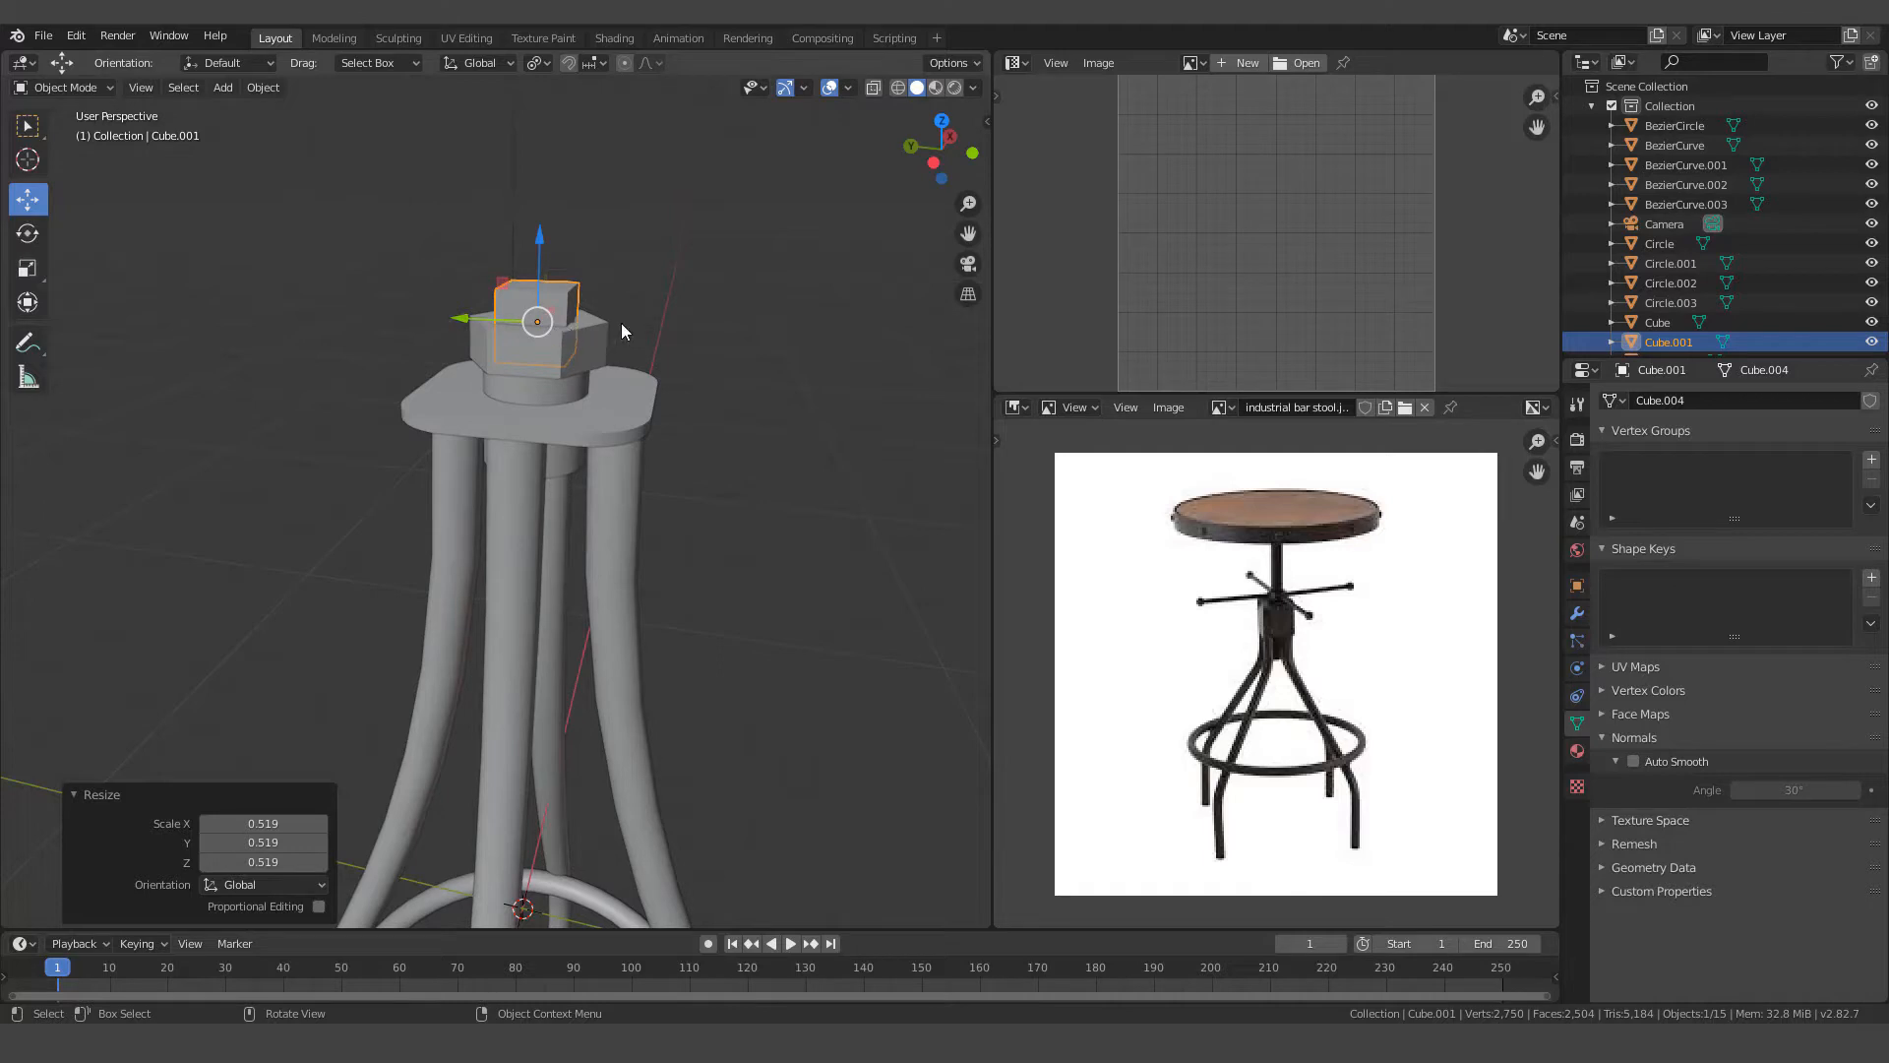
Stretch the small cube along Y, scale it into a slim bar, and move it along Y outward from the hex nut
{"action": "key", "text": "s"}
{"action": "key", "text": "y"}
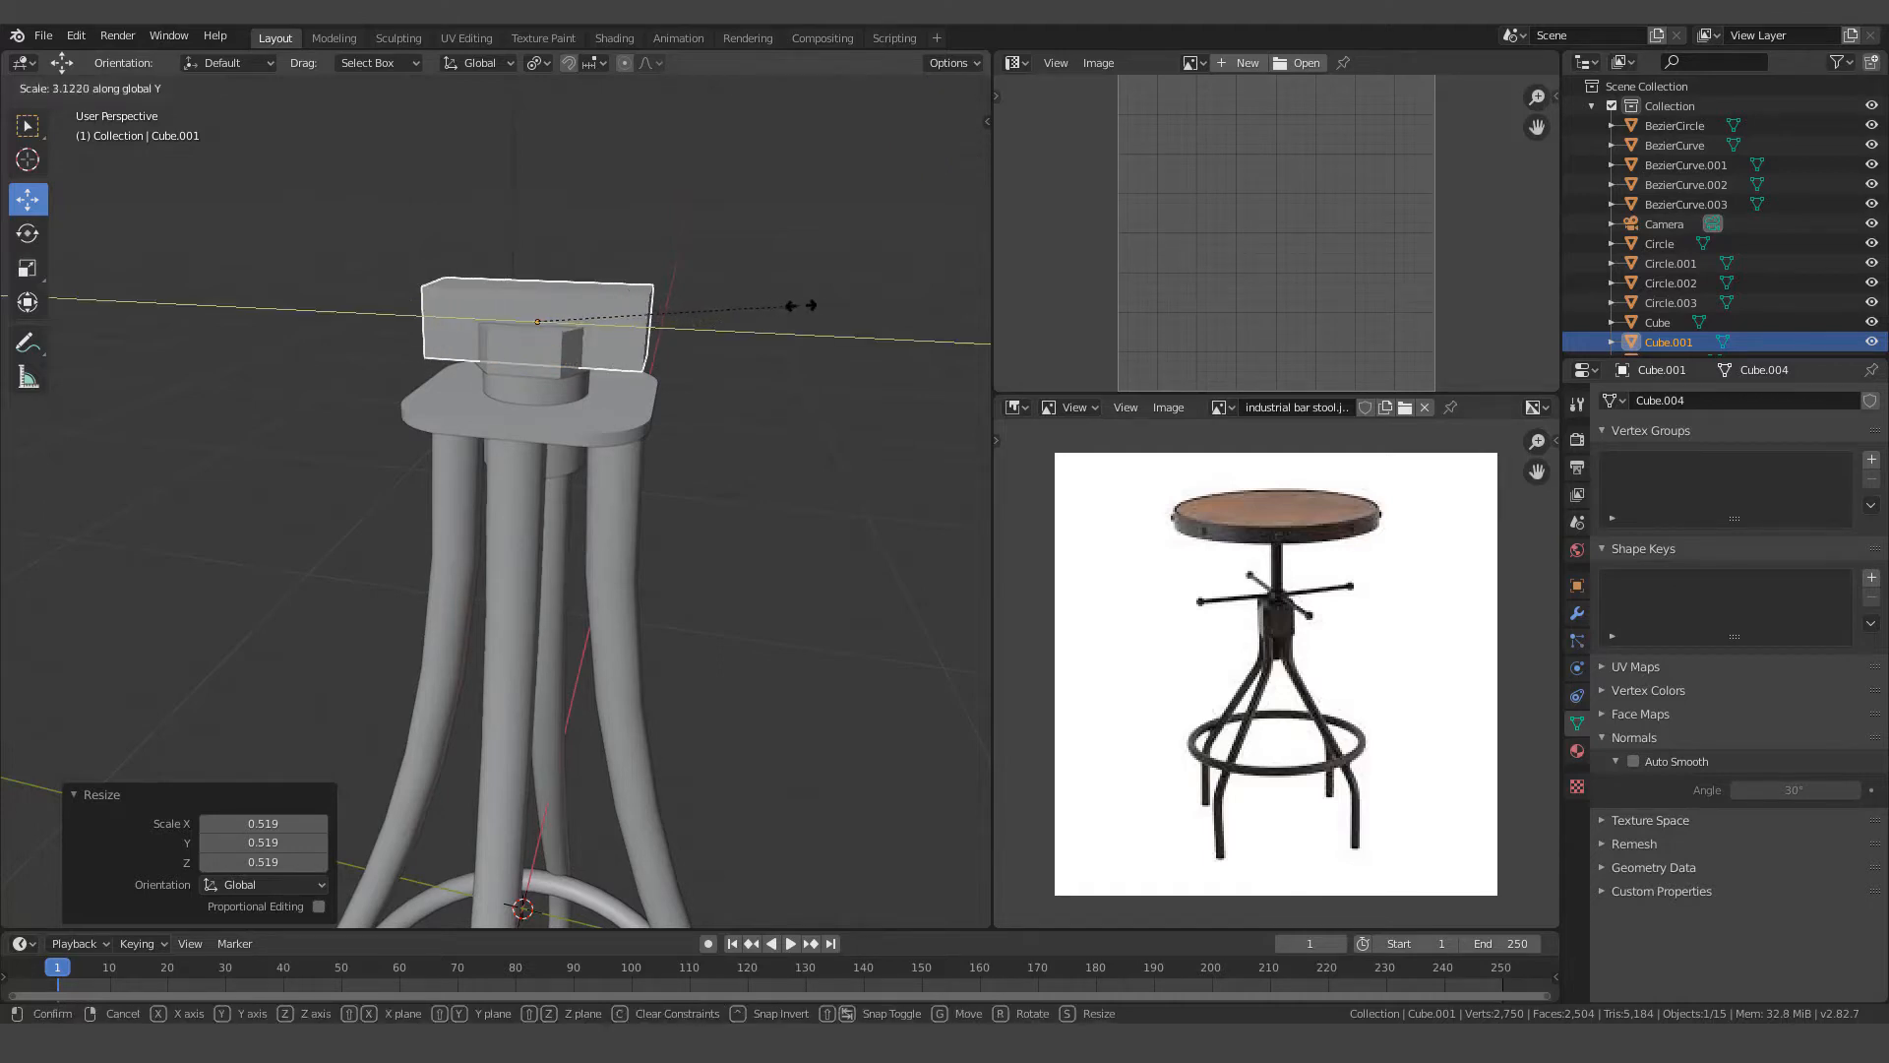
{"action": "left_click", "coordinate": [978, 319]}
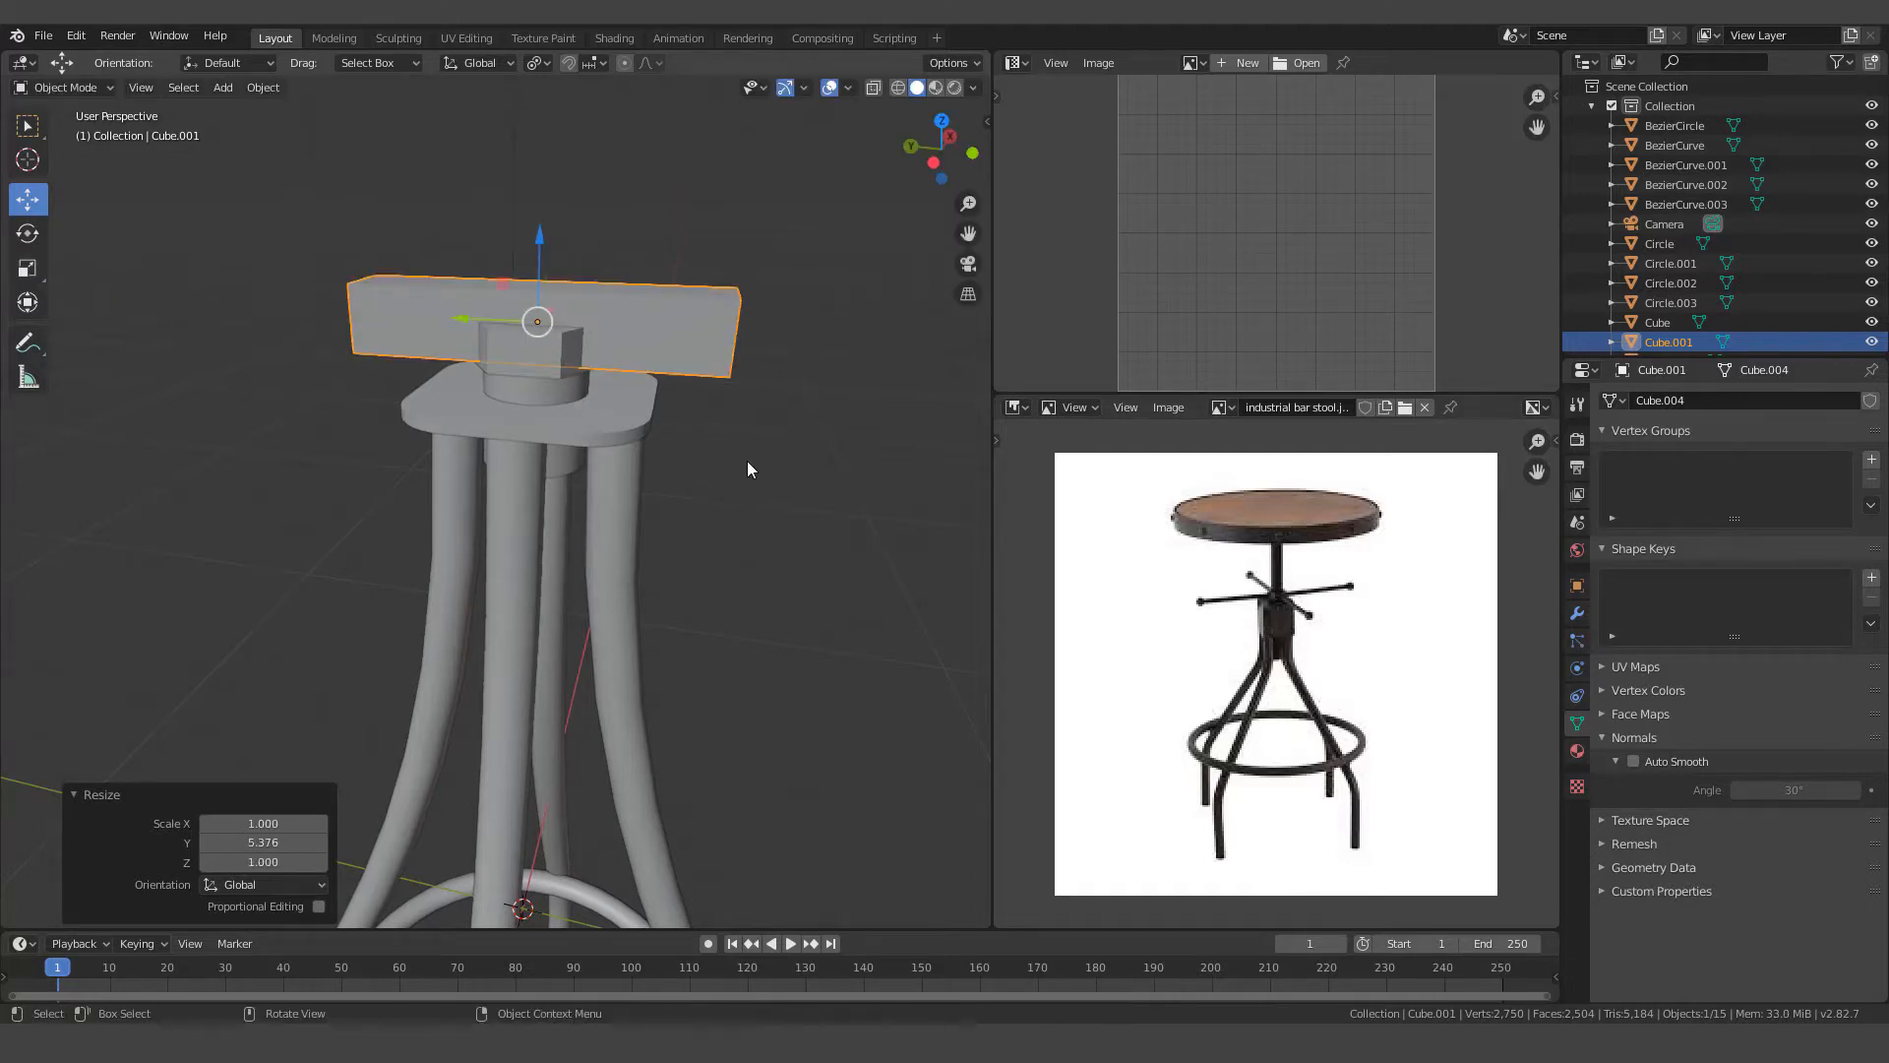
{"action": "key", "text": "s"}
{"action": "left_click", "coordinate": [707, 399]}
{"action": "key", "text": "s"}
{"action": "key", "text": "y"}
{"action": "left_click", "coordinate": [744, 413]}
{"action": "left_click_drag", "start_coordinate": [466, 316], "coordinate": [665, 330]}
Mark a seam along the handle's upper lengthwise edges, from the bar to the tip of the knob
{"action": "middle_click_drag", "start_coordinate": [765, 333], "coordinate": [697, 394]}
{"action": "scroll", "coordinate": [724, 393], "scroll_direction": "up", "scroll_amount": 2}
{"action": "key", "text": "Tab"}
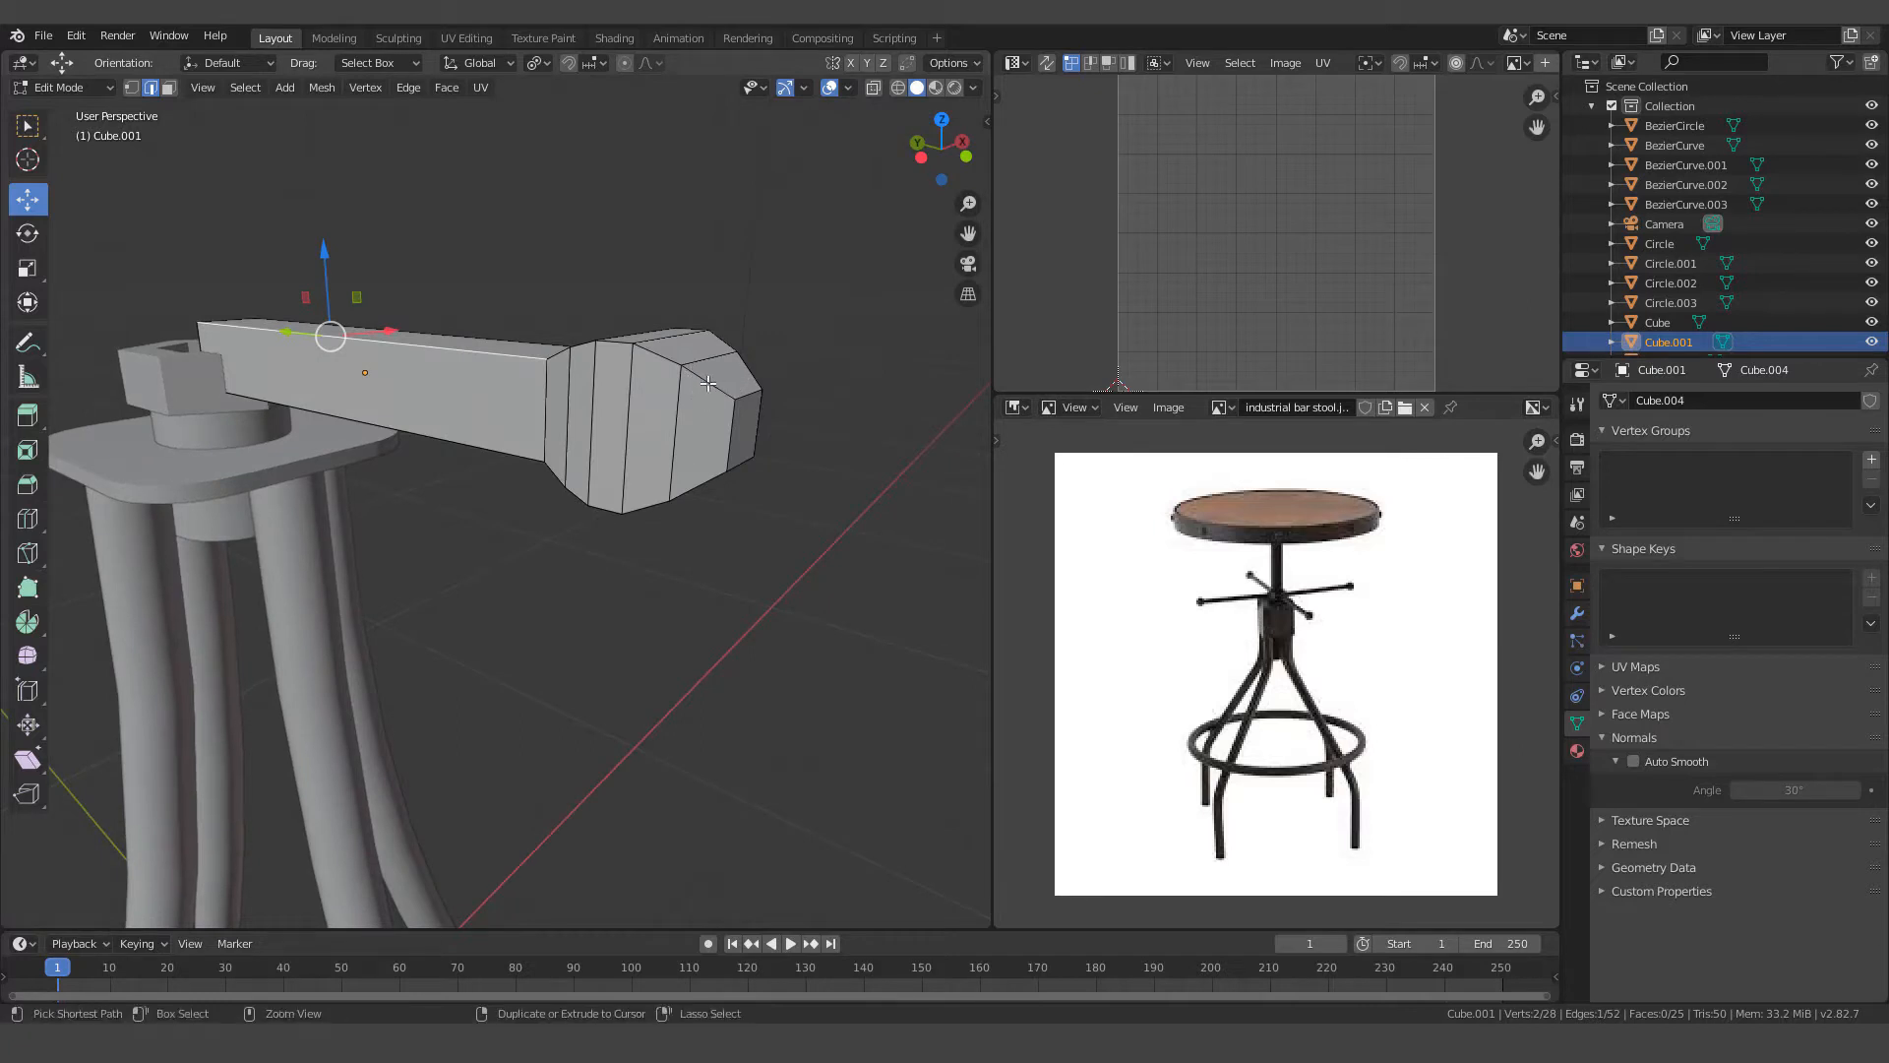
{"action": "left_click", "coordinate": [708, 382], "text": "ctrl"}
{"action": "key", "text": "ctrl+e"}
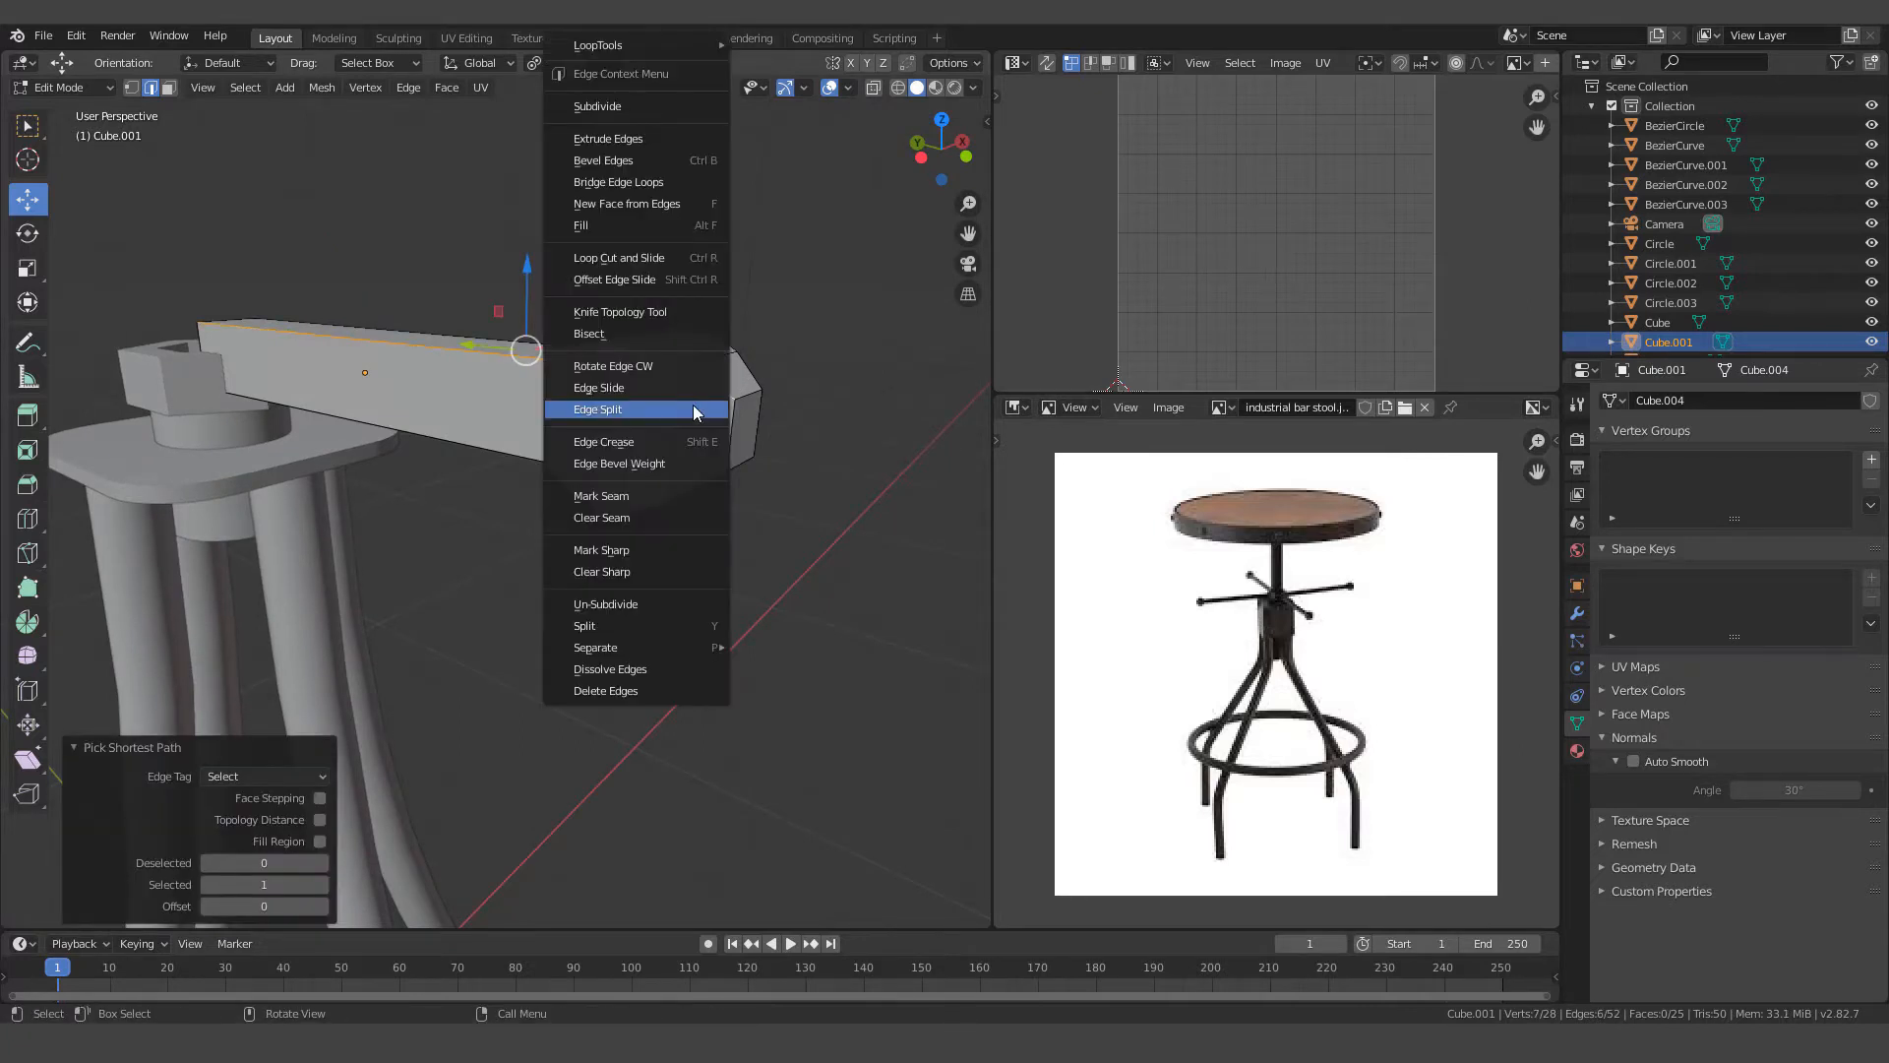
{"action": "left_click", "coordinate": [602, 495]}
Mark the edges around the knob's flat end face as a seam
{"action": "middle_click_drag", "start_coordinate": [601, 495], "coordinate": [524, 424]}
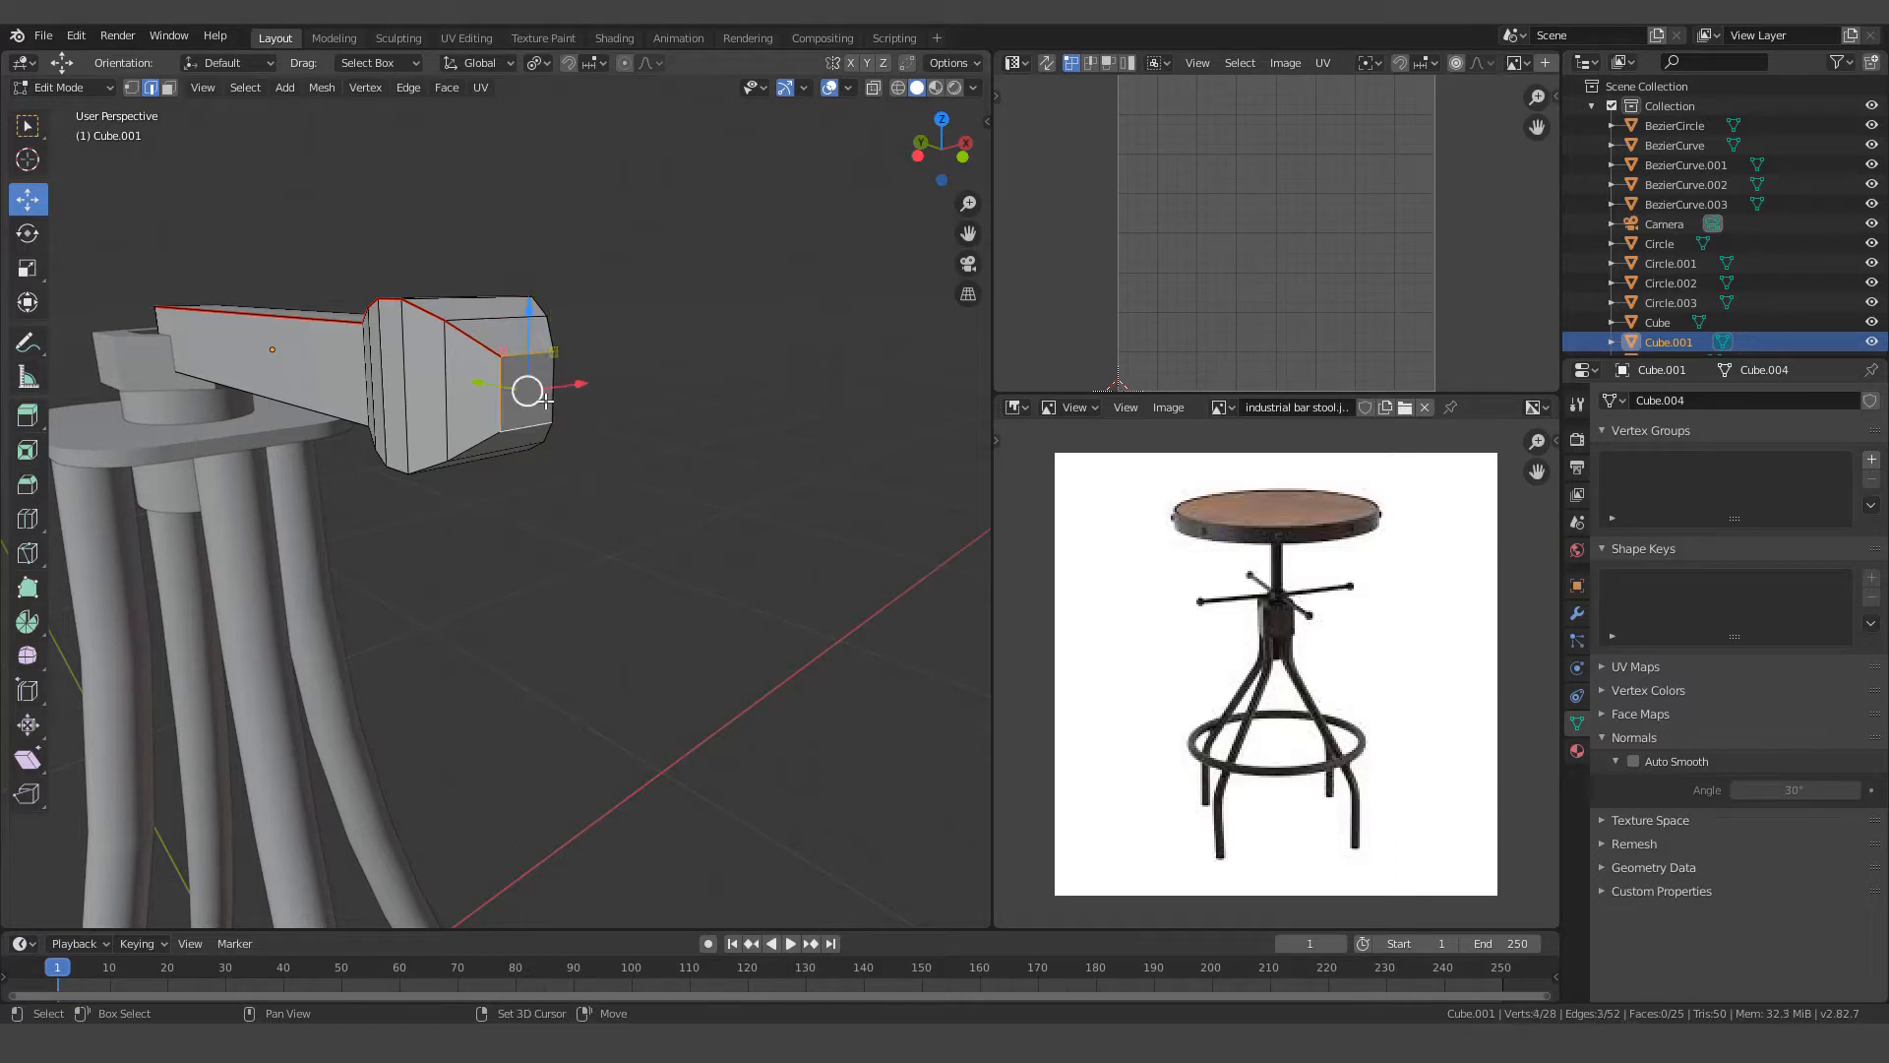
{"action": "left_click", "coordinate": [524, 424], "text": "alt"}
{"action": "key", "text": "ctrl+e"}
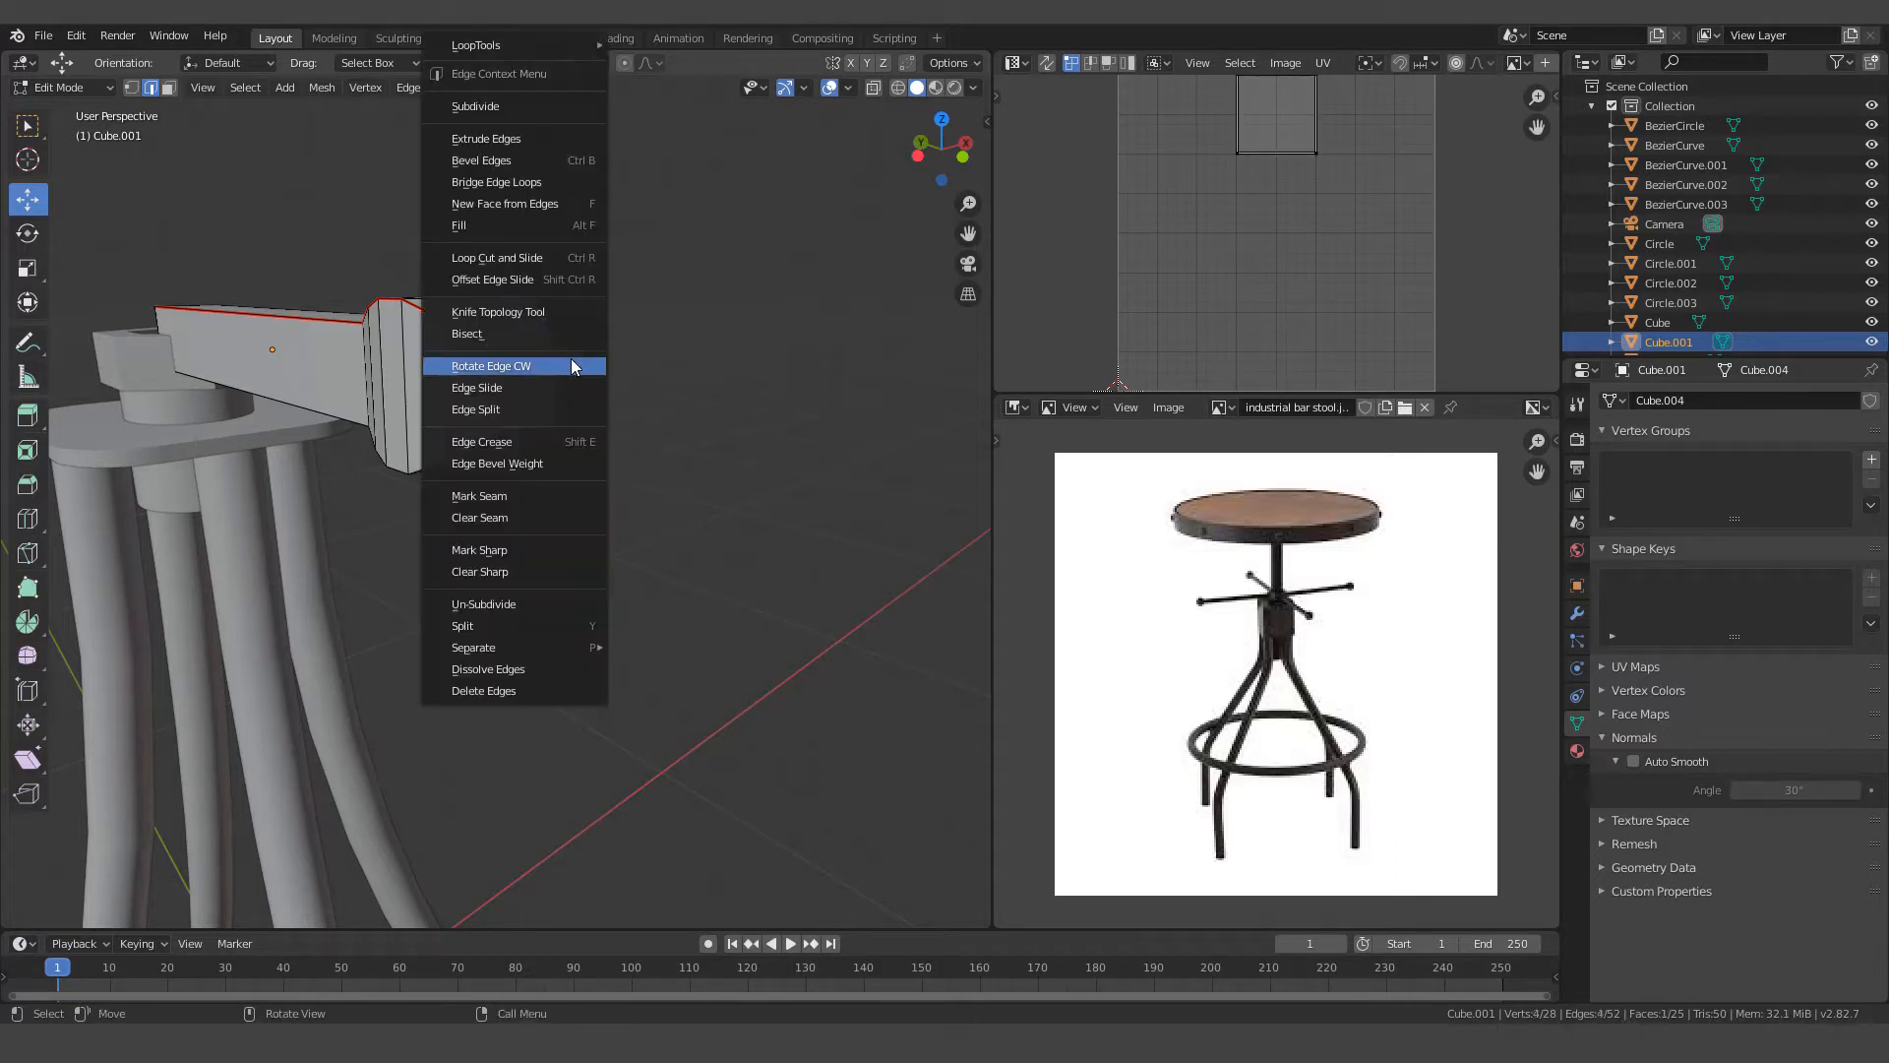
{"action": "left_click", "coordinate": [521, 495]}
Add a level 1 Subdivision Surface modifier to the handle and shade it smooth
{"action": "middle_click_drag", "start_coordinate": [521, 495], "coordinate": [561, 450]}
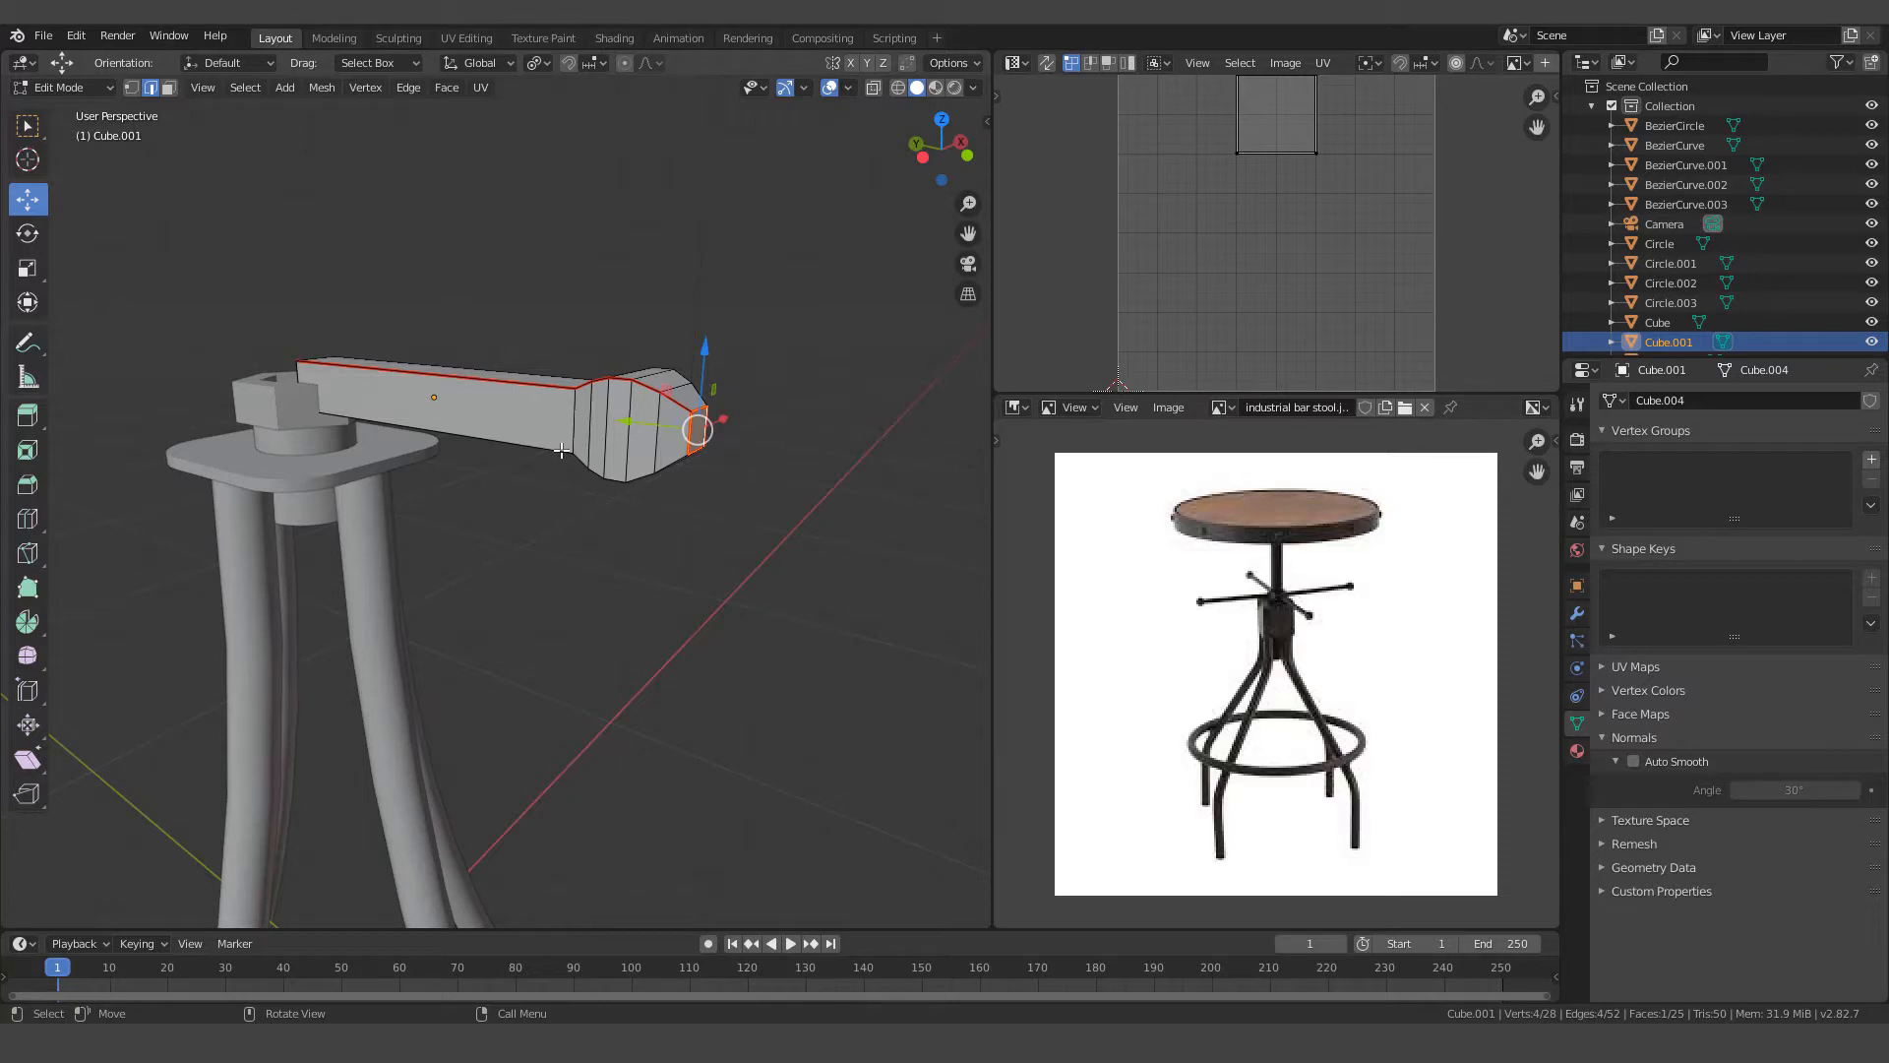
{"action": "left_click", "coordinate": [1578, 613]}
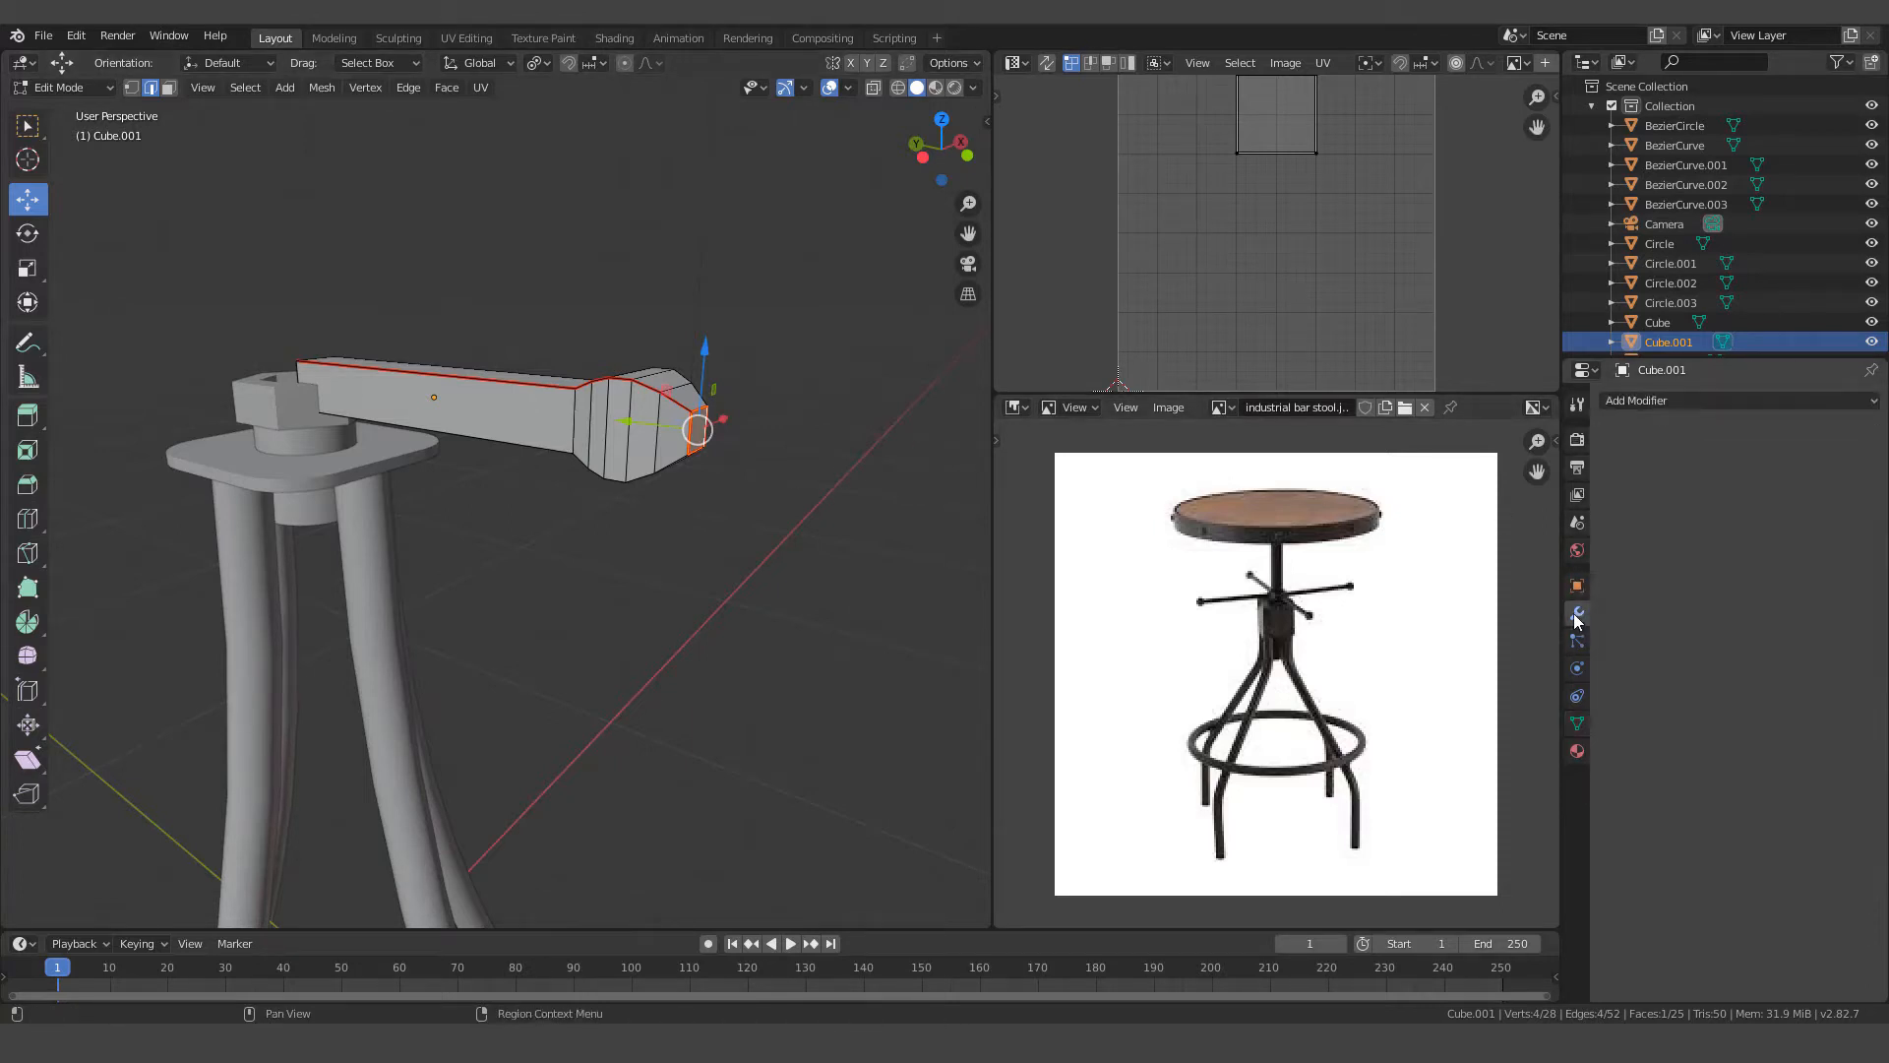
{"action": "key", "text": "Tab"}
{"action": "key", "text": "ctrl+1"}
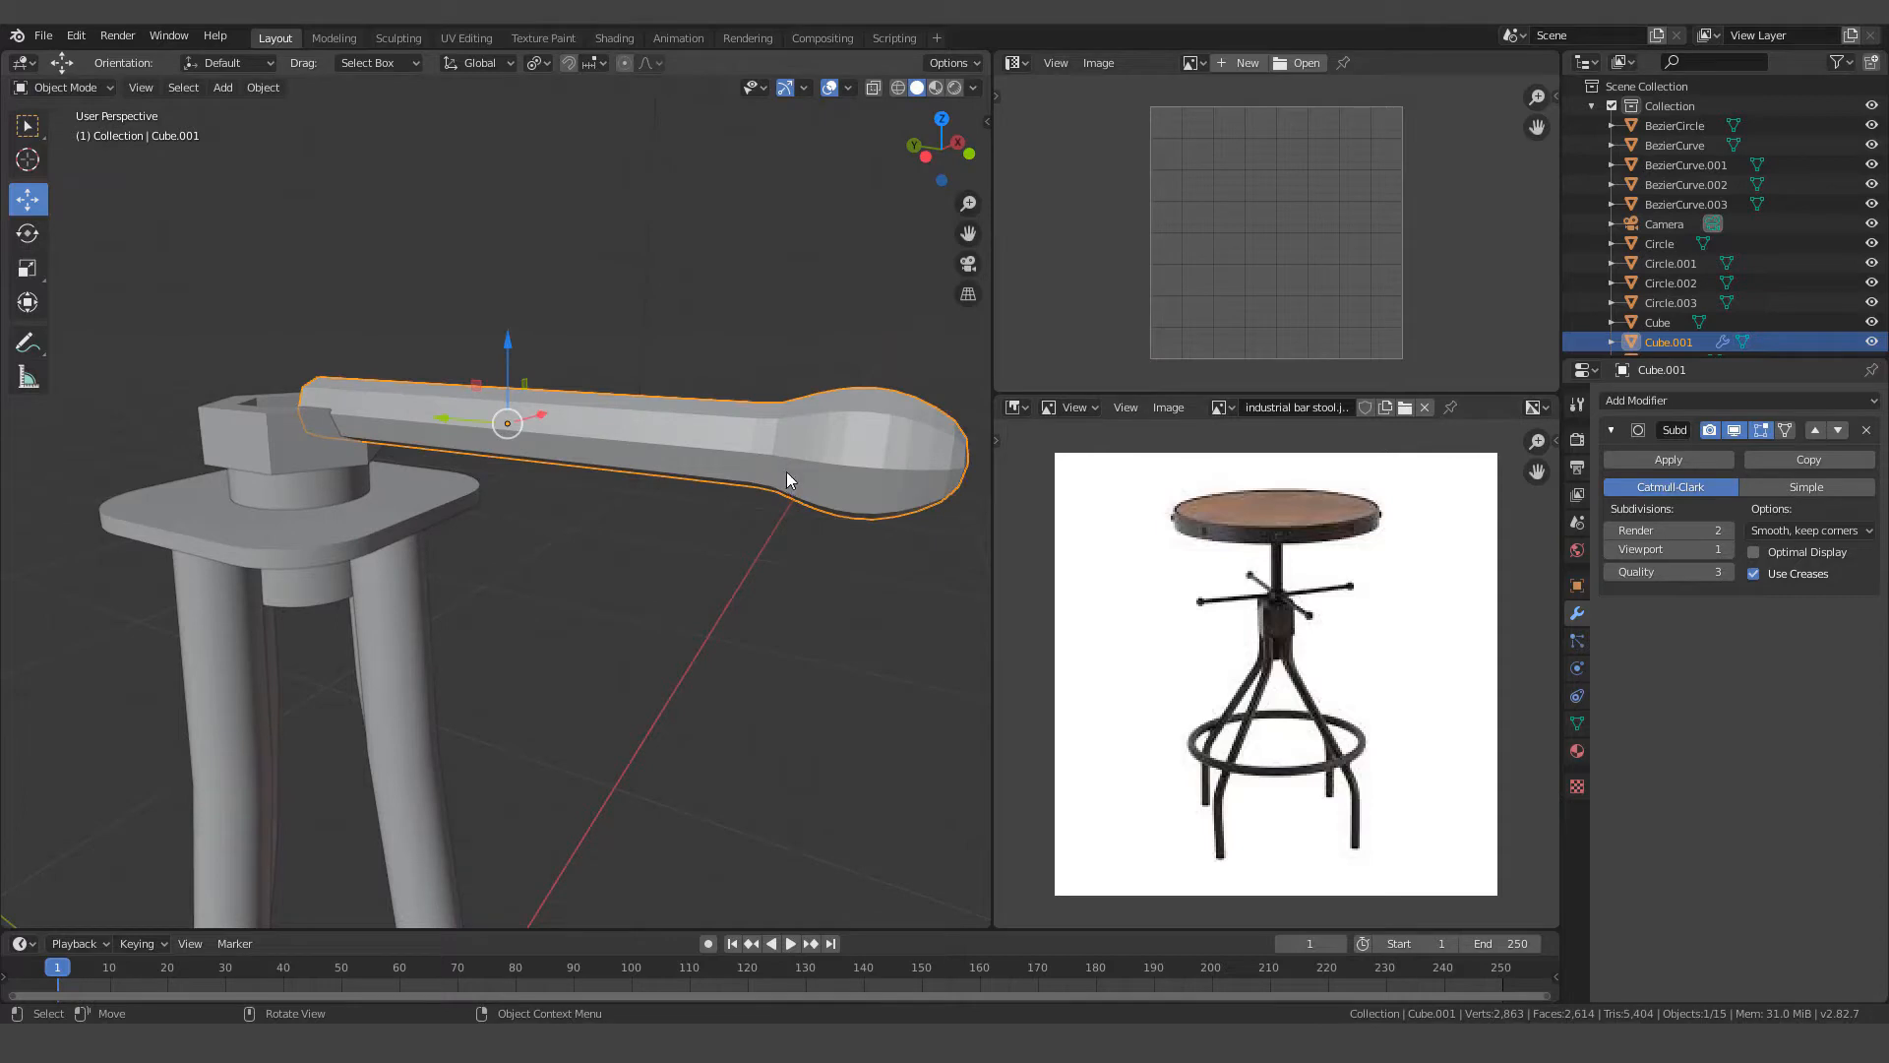
{"action": "right_click", "coordinate": [810, 462]}
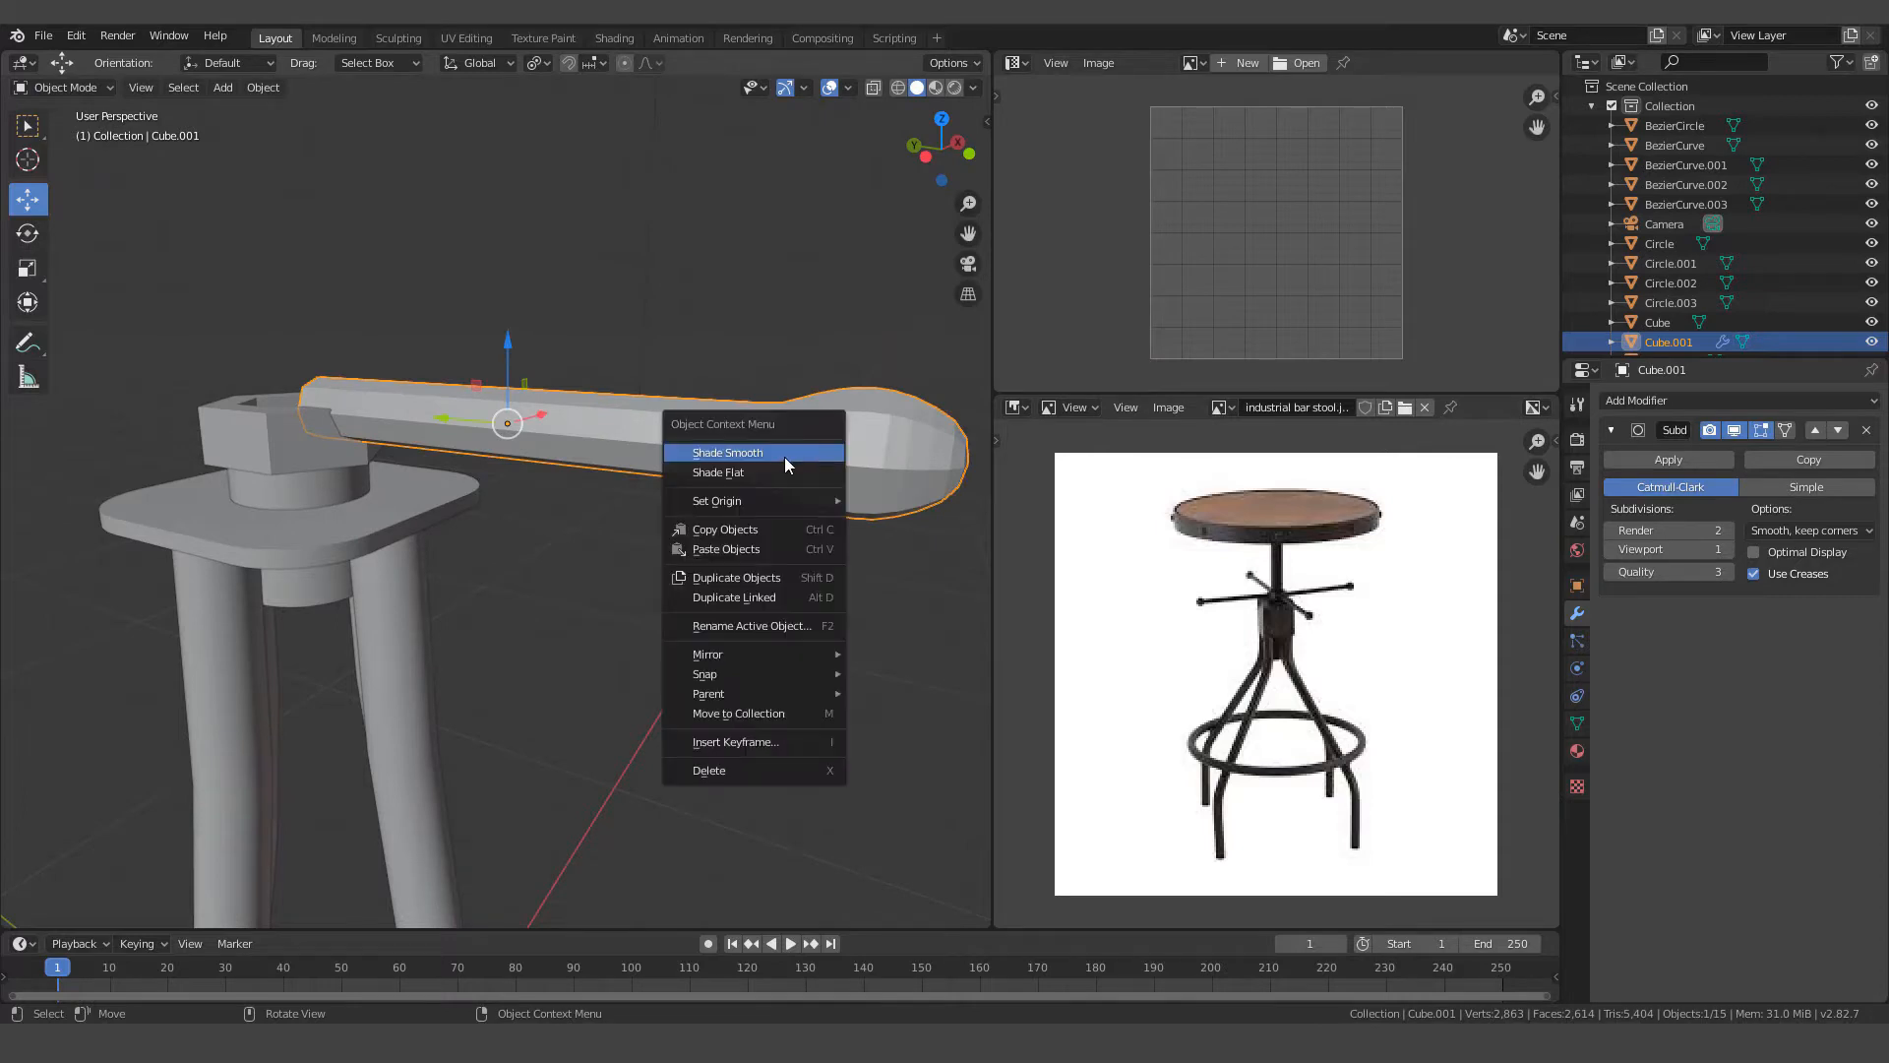
{"action": "left_click", "coordinate": [784, 459]}
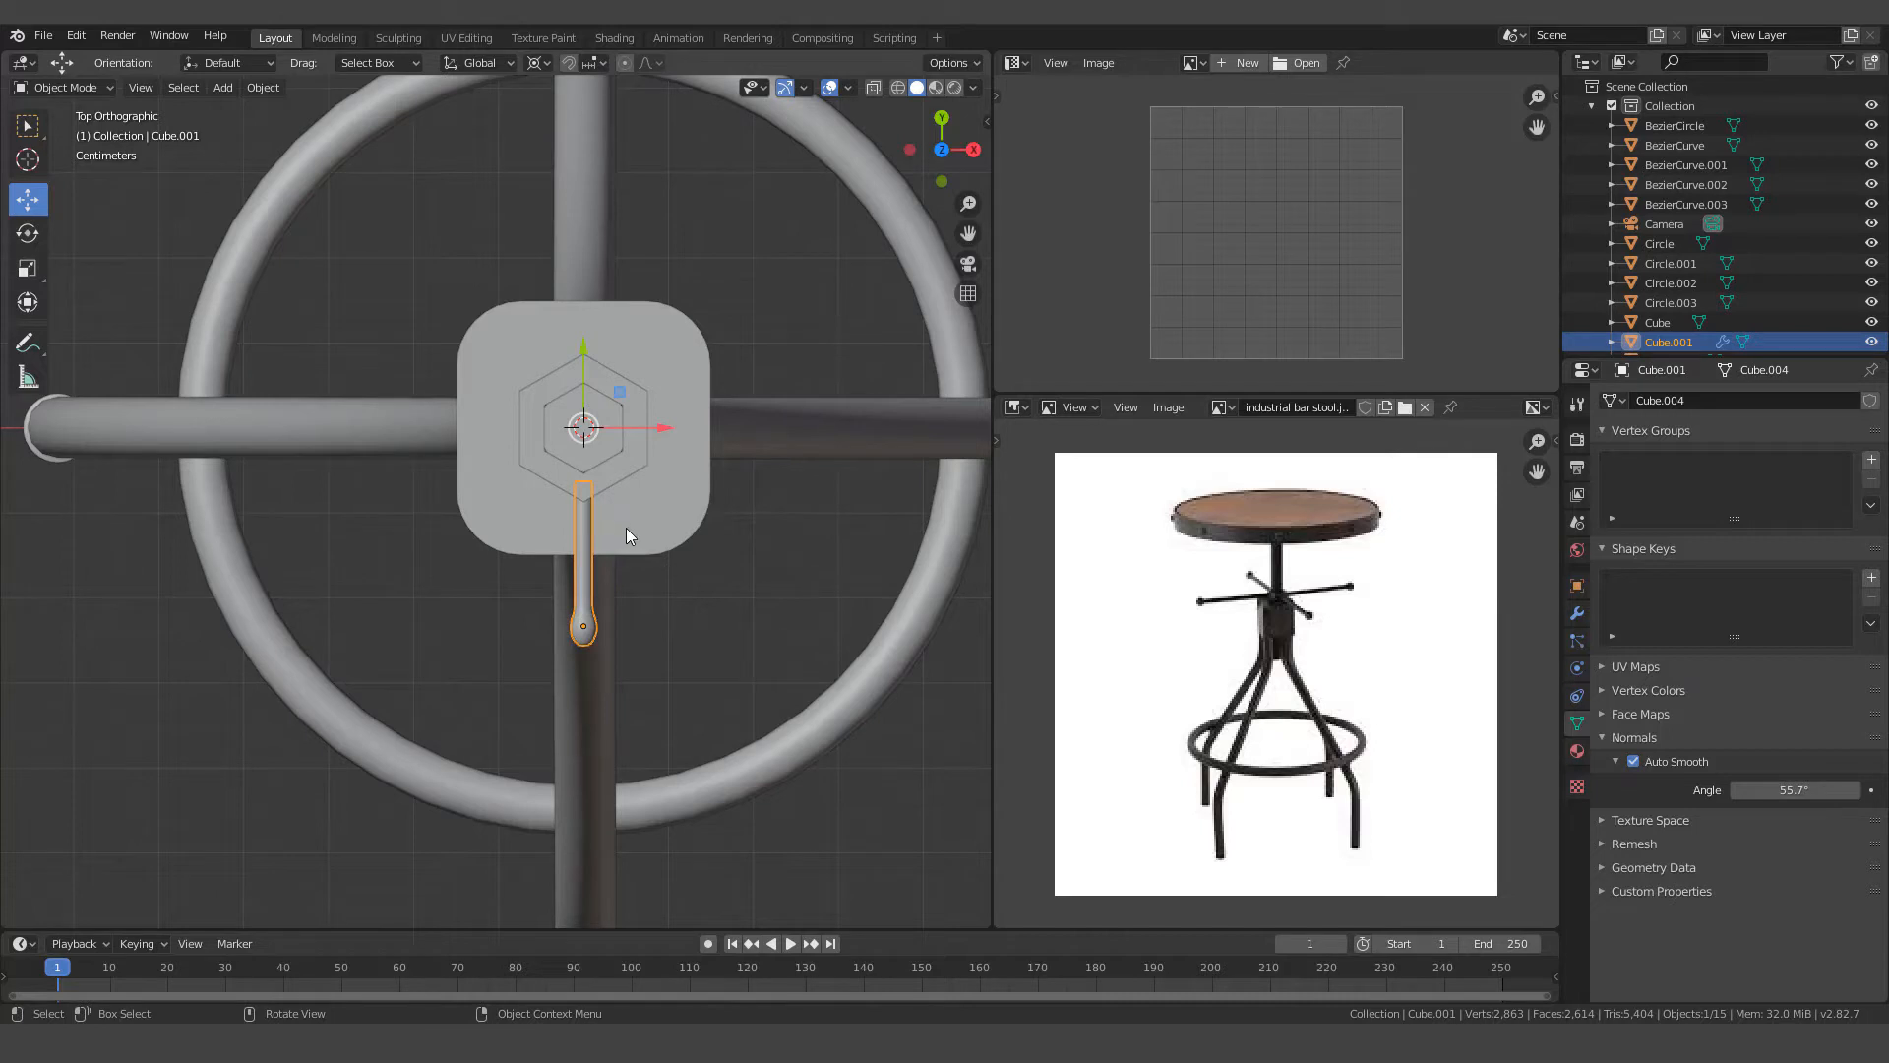
Duplicate the handle in place and rotate the copy around the centre of the hex nut in top view
{"action": "key", "text": "shift+d"}
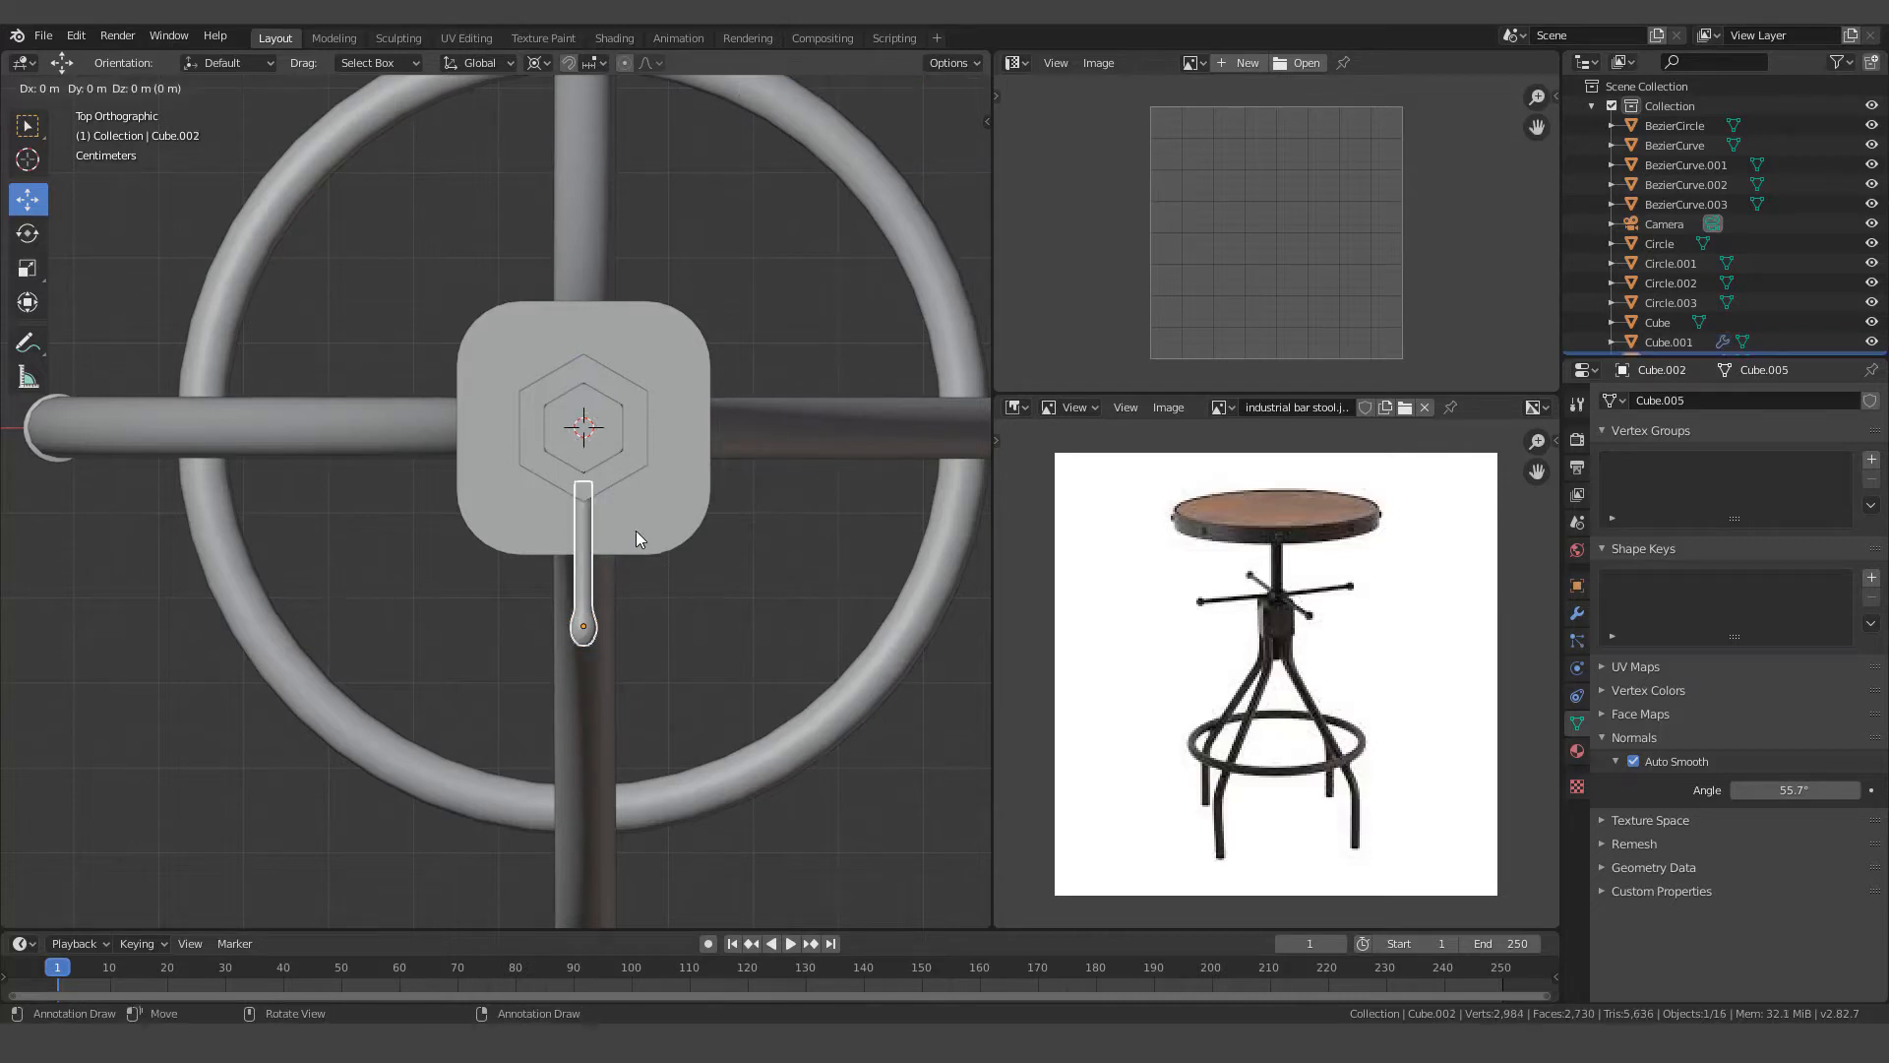
{"action": "right_click", "coordinate": [636, 530]}
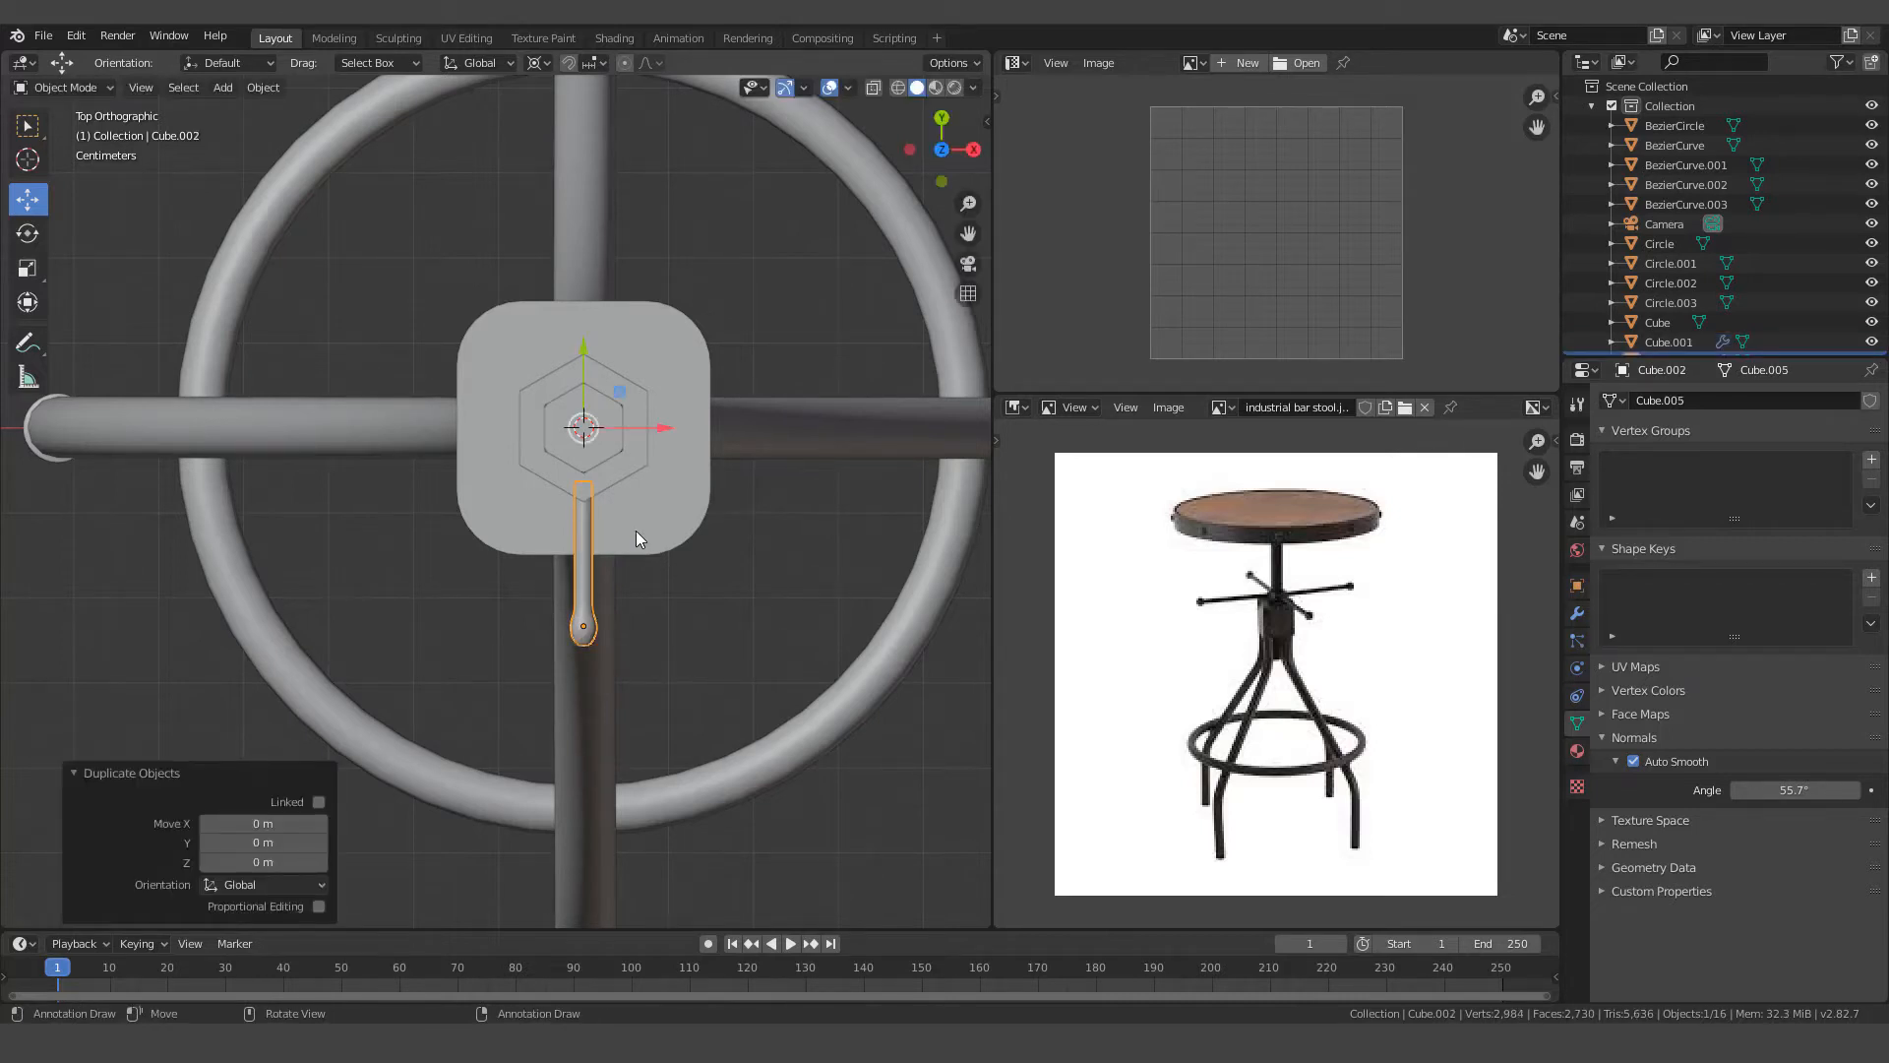
{"action": "key", "text": "r"}
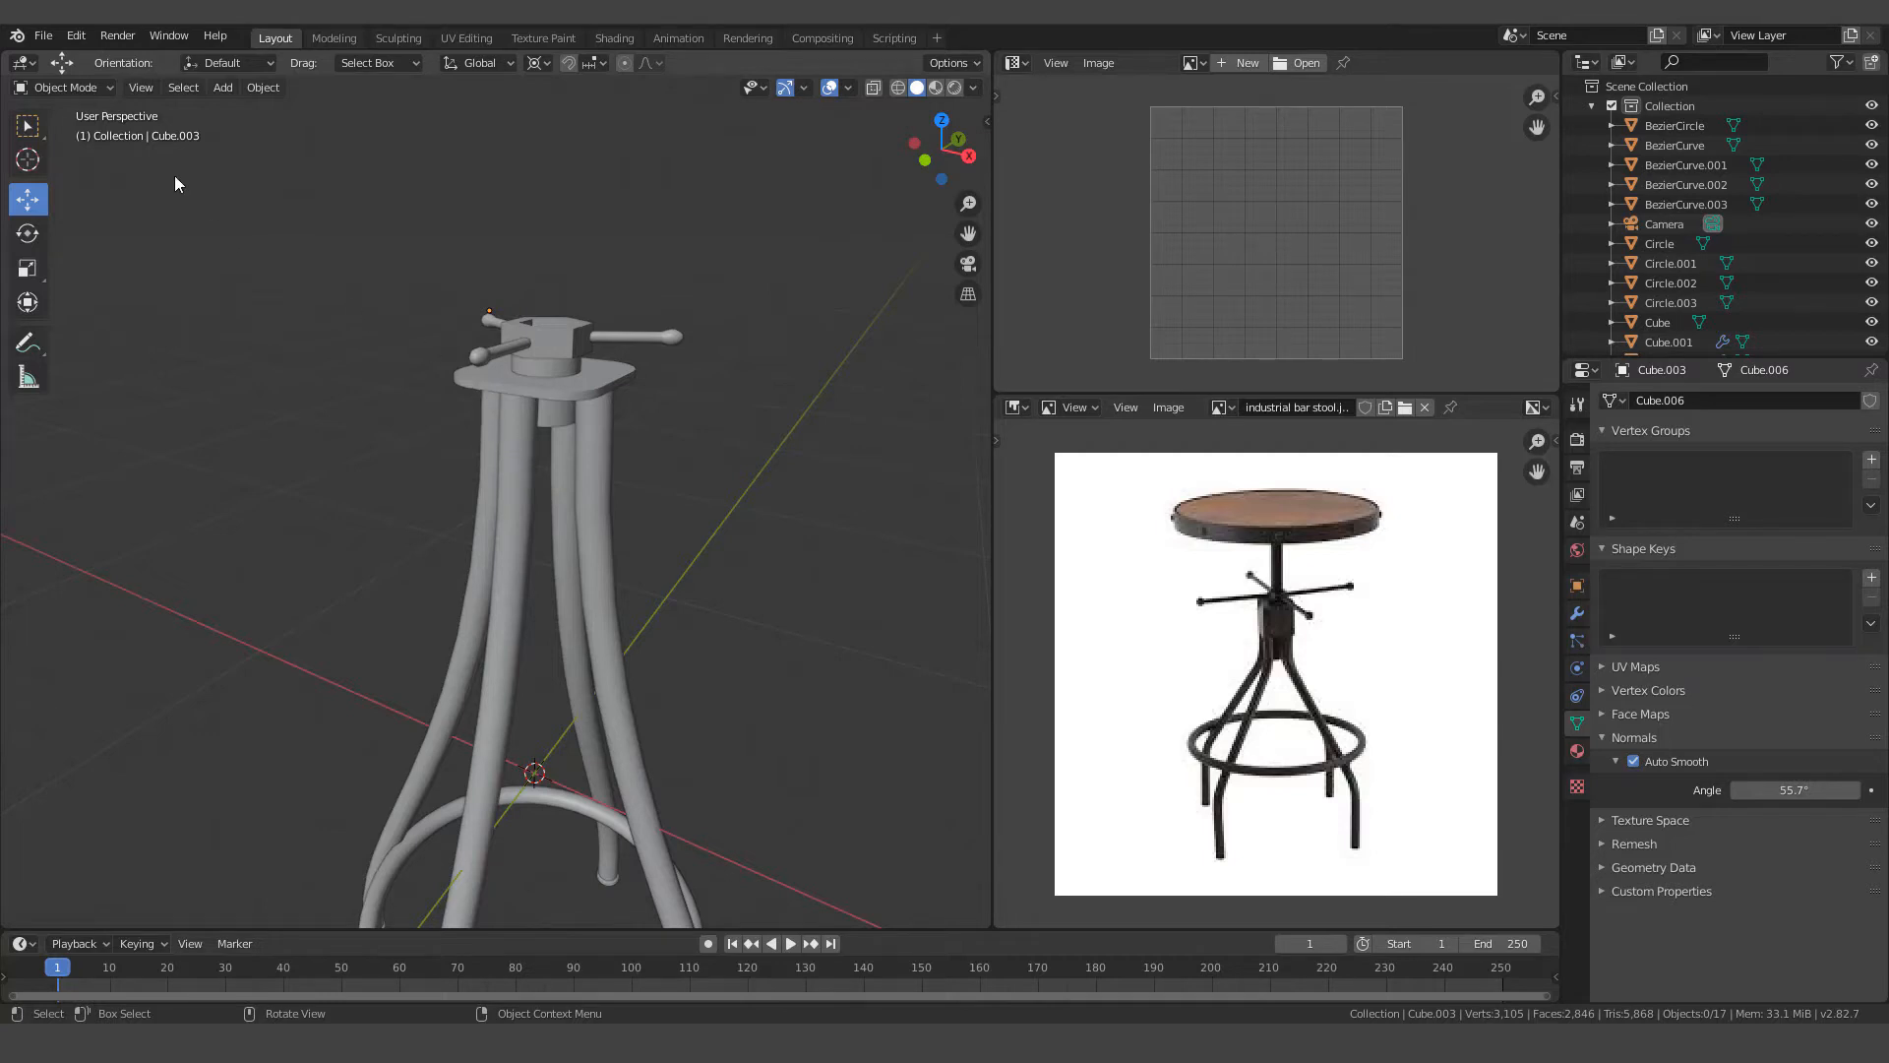
Search the add-on preferences for "extra" and "bolt" to check whether the Extra Objects and BoltFactory add-ons are enabled
{"action": "left_click", "coordinate": [87, 39]}
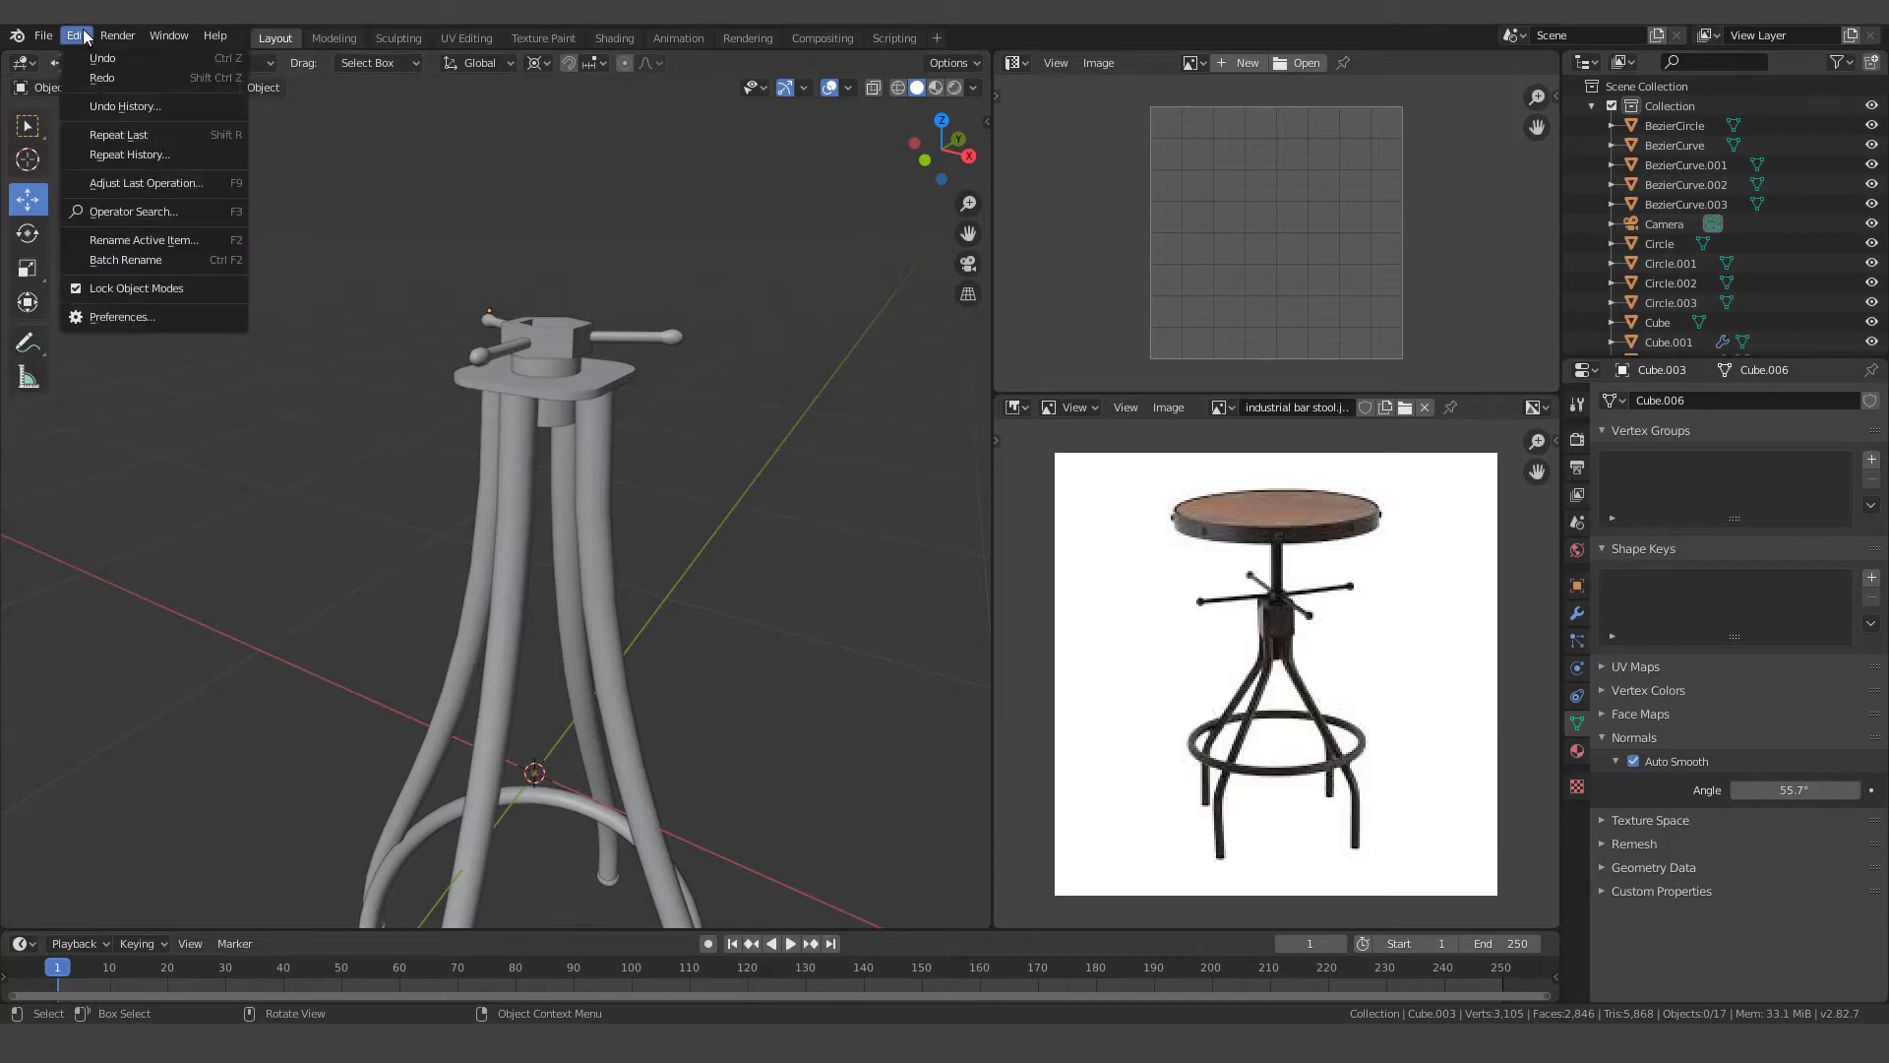
{"action": "left_click", "coordinate": [138, 315]}
{"action": "left_click", "coordinate": [570, 132]}
{"action": "type", "text": "extra"}
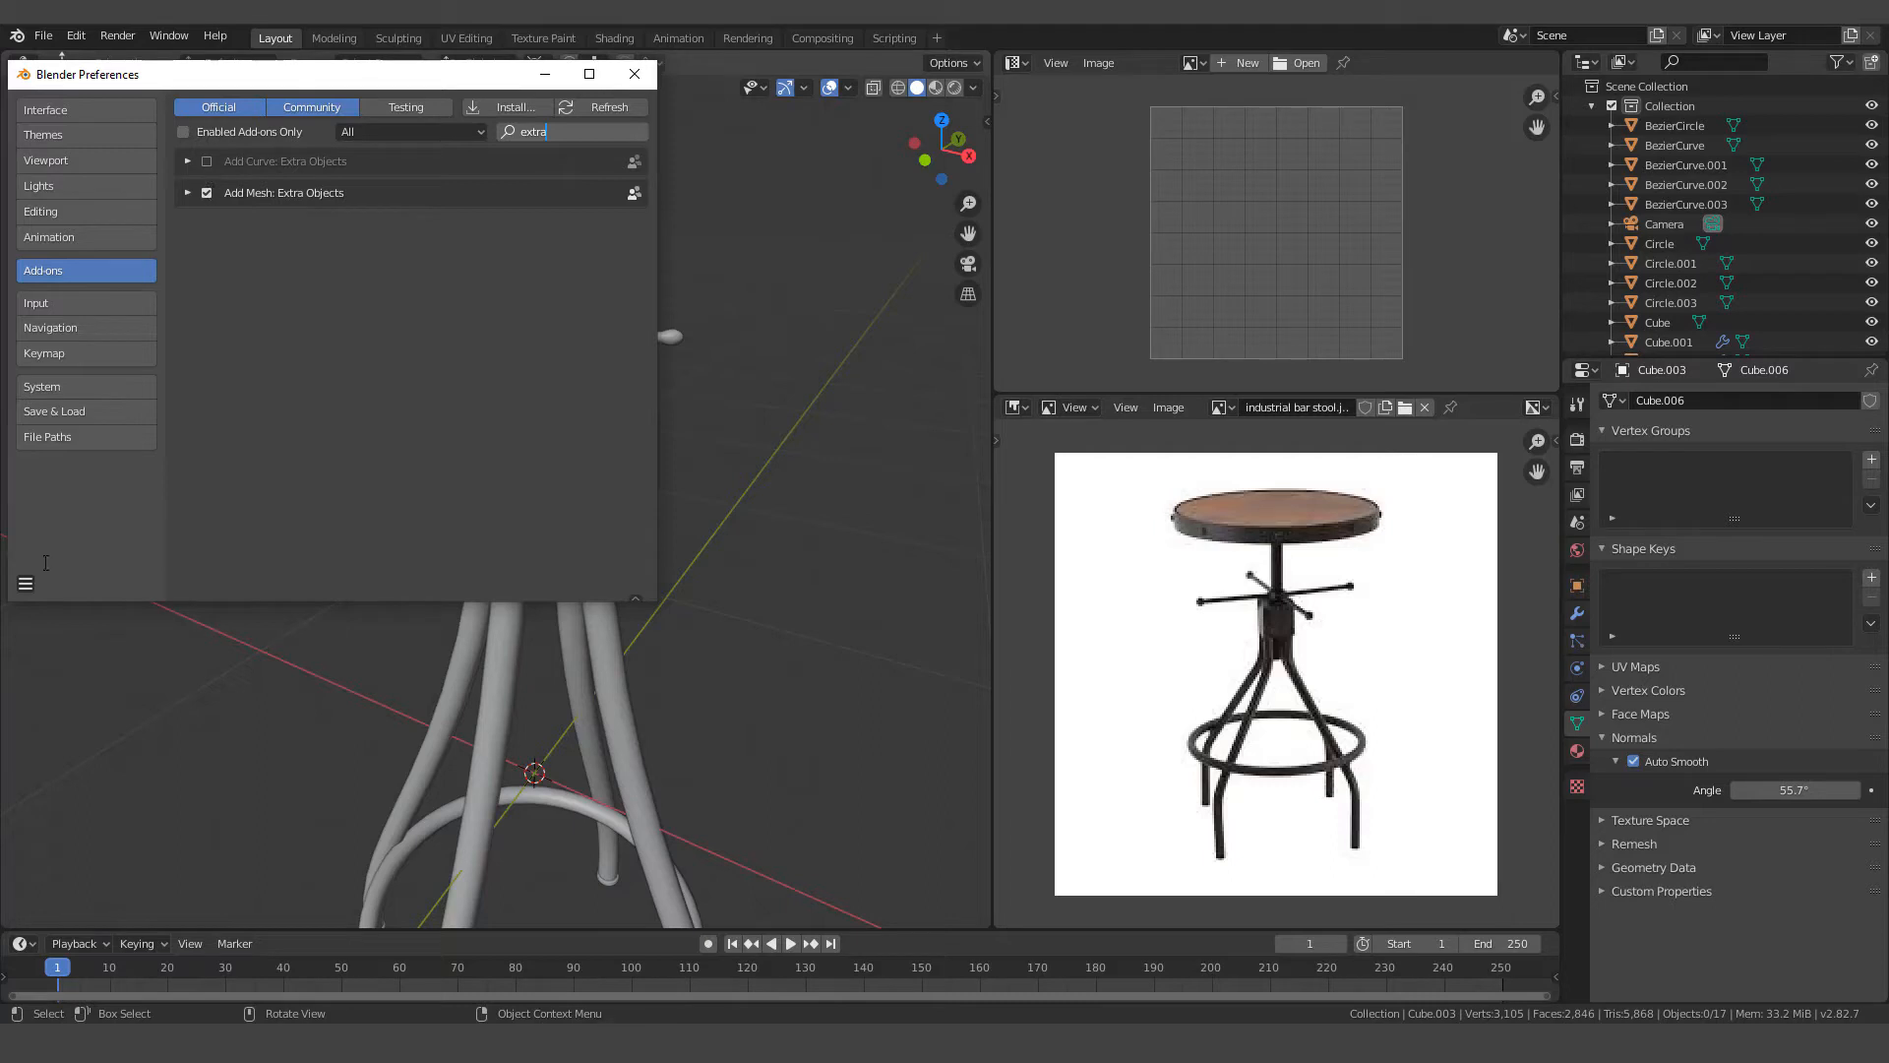
{"action": "key", "text": "Return"}
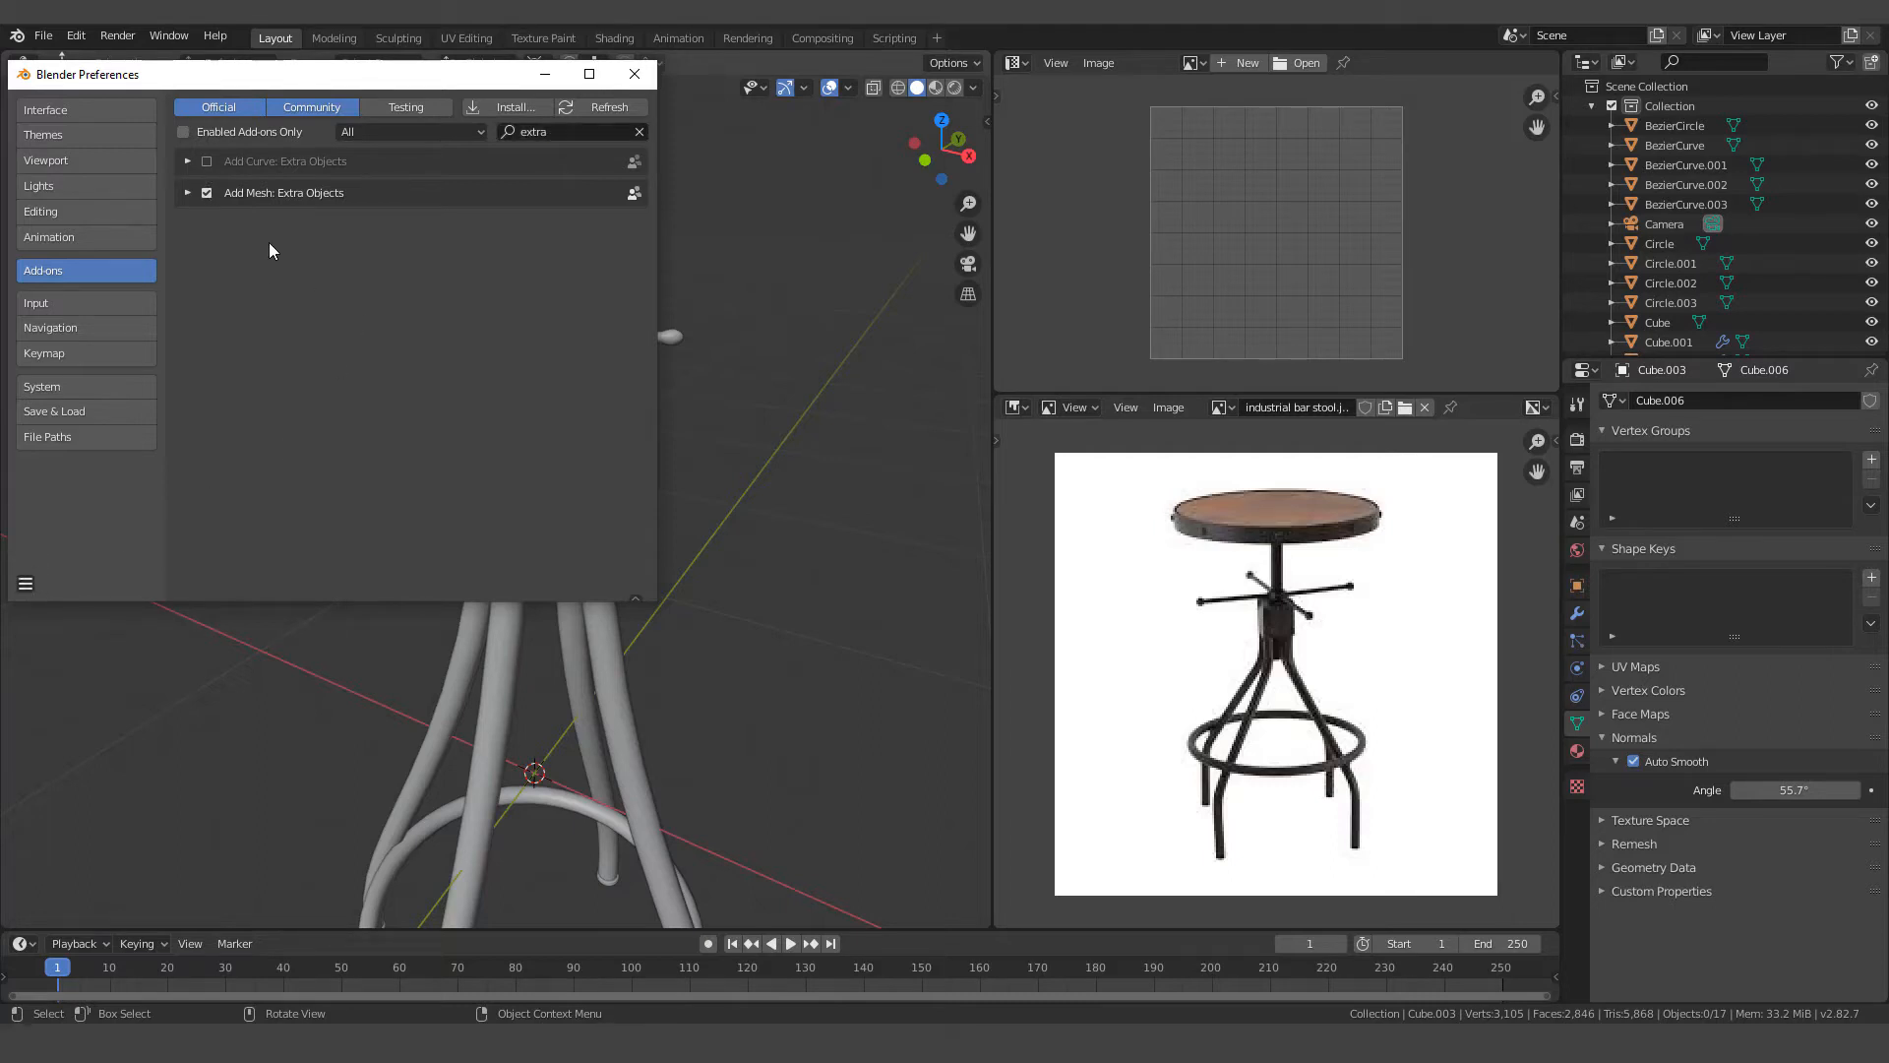
{"action": "left_click", "coordinate": [558, 133]}
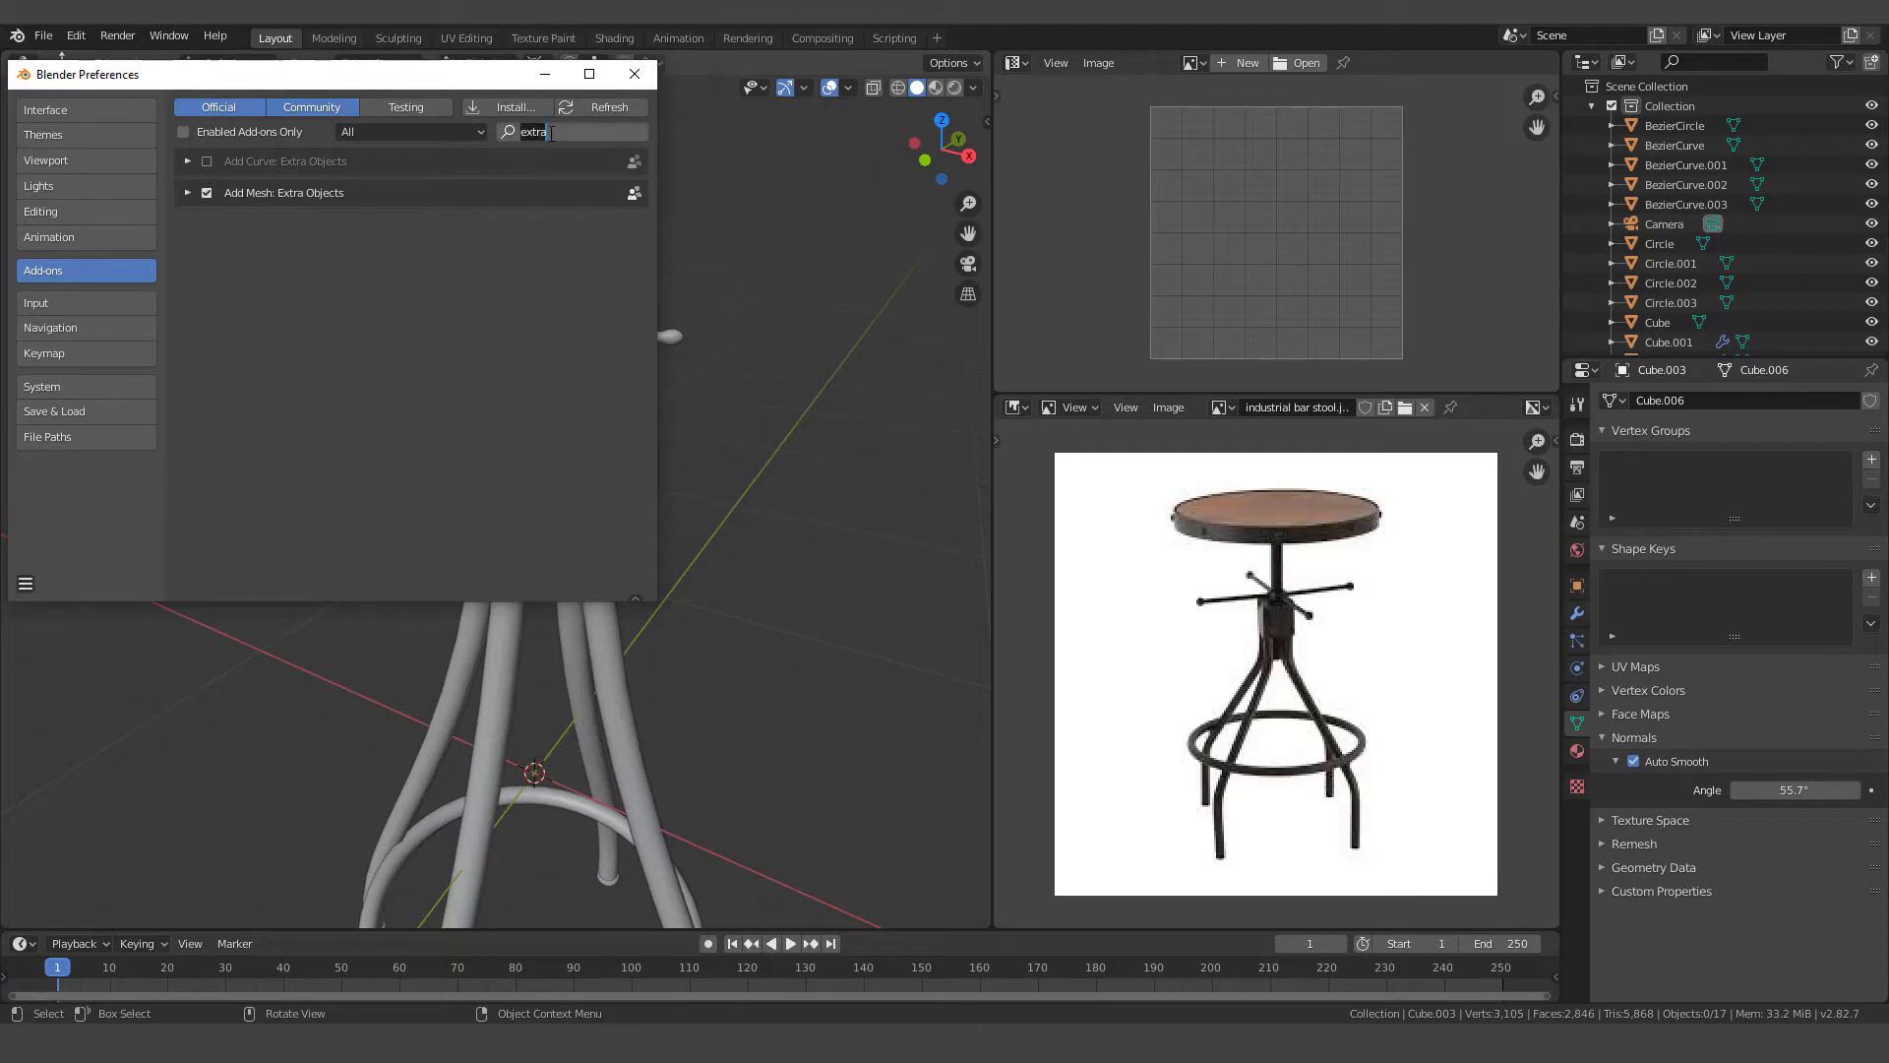
{"action": "type", "text": "bolt"}
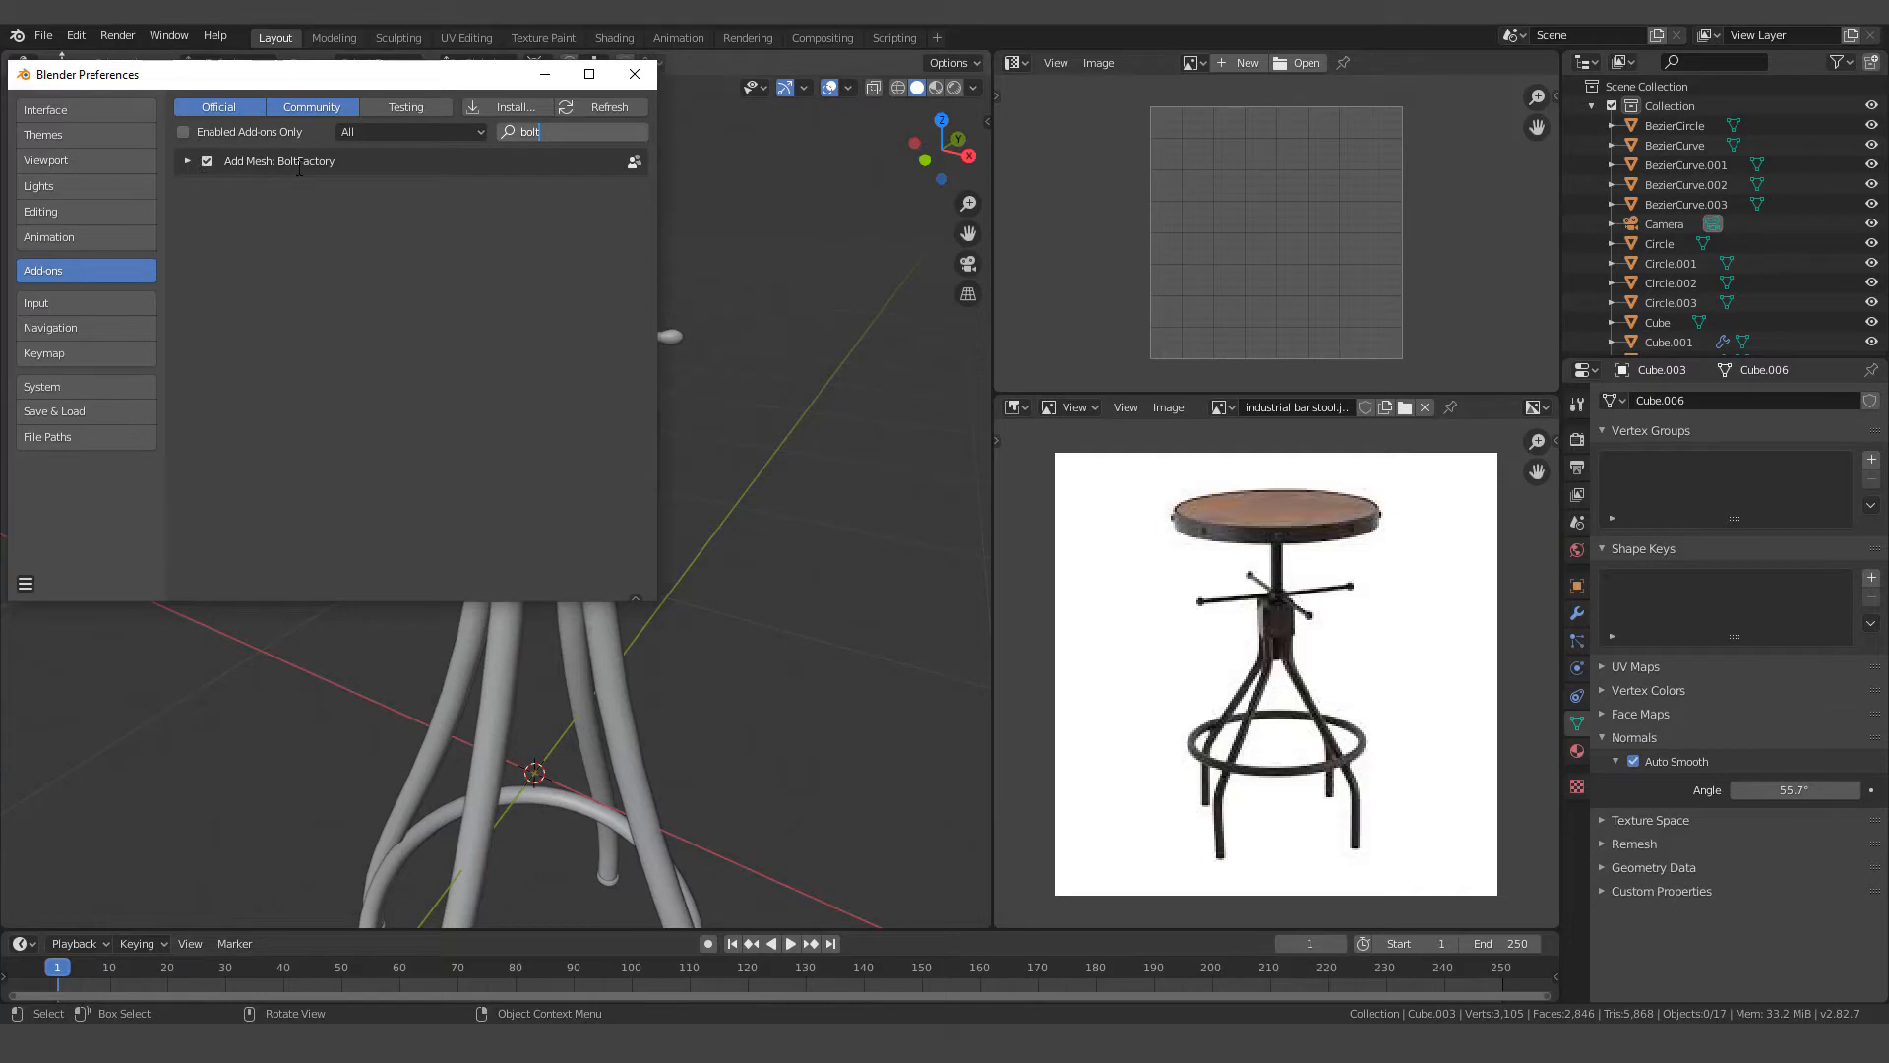
{"action": "left_click", "coordinate": [634, 76]}
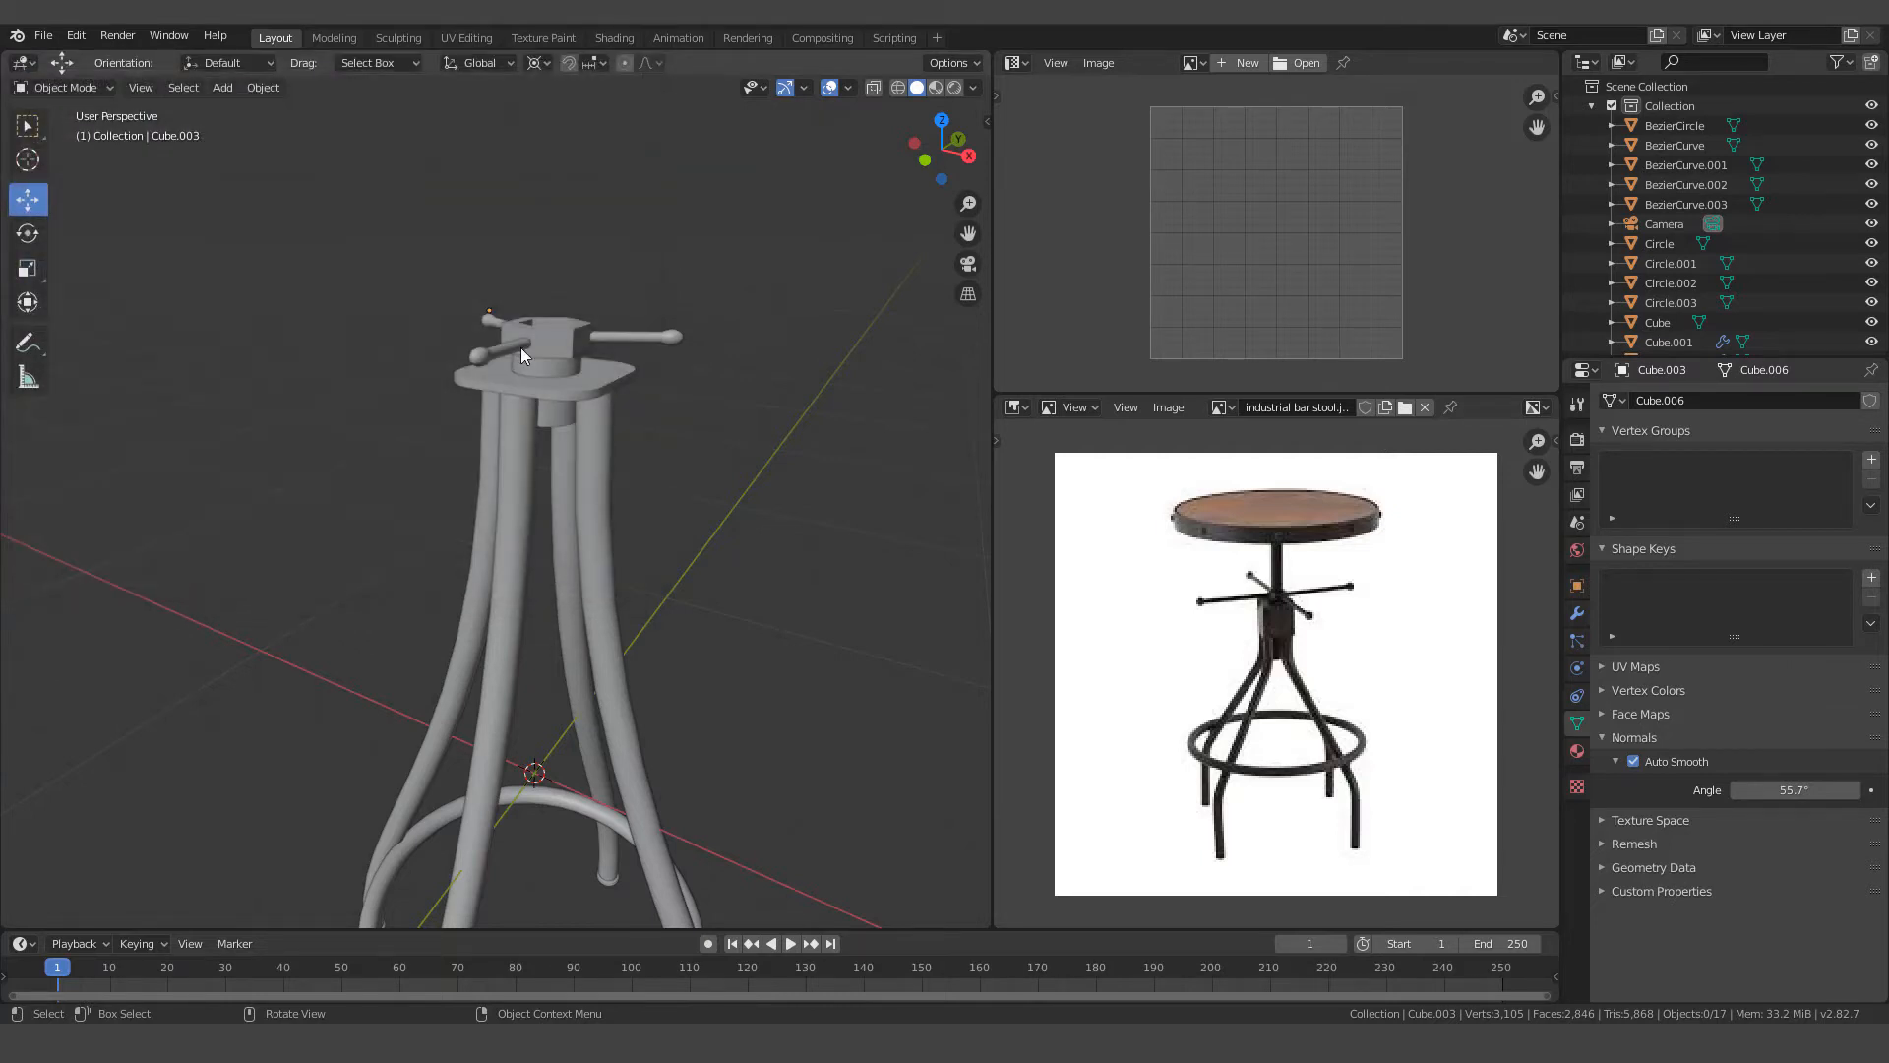
Add a bolt mesh at the origin and increase its shank length
{"action": "scroll", "coordinate": [522, 347], "scroll_direction": "down", "scroll_amount": 2}
{"action": "scroll", "coordinate": [551, 345], "scroll_direction": "down", "scroll_amount": 2}
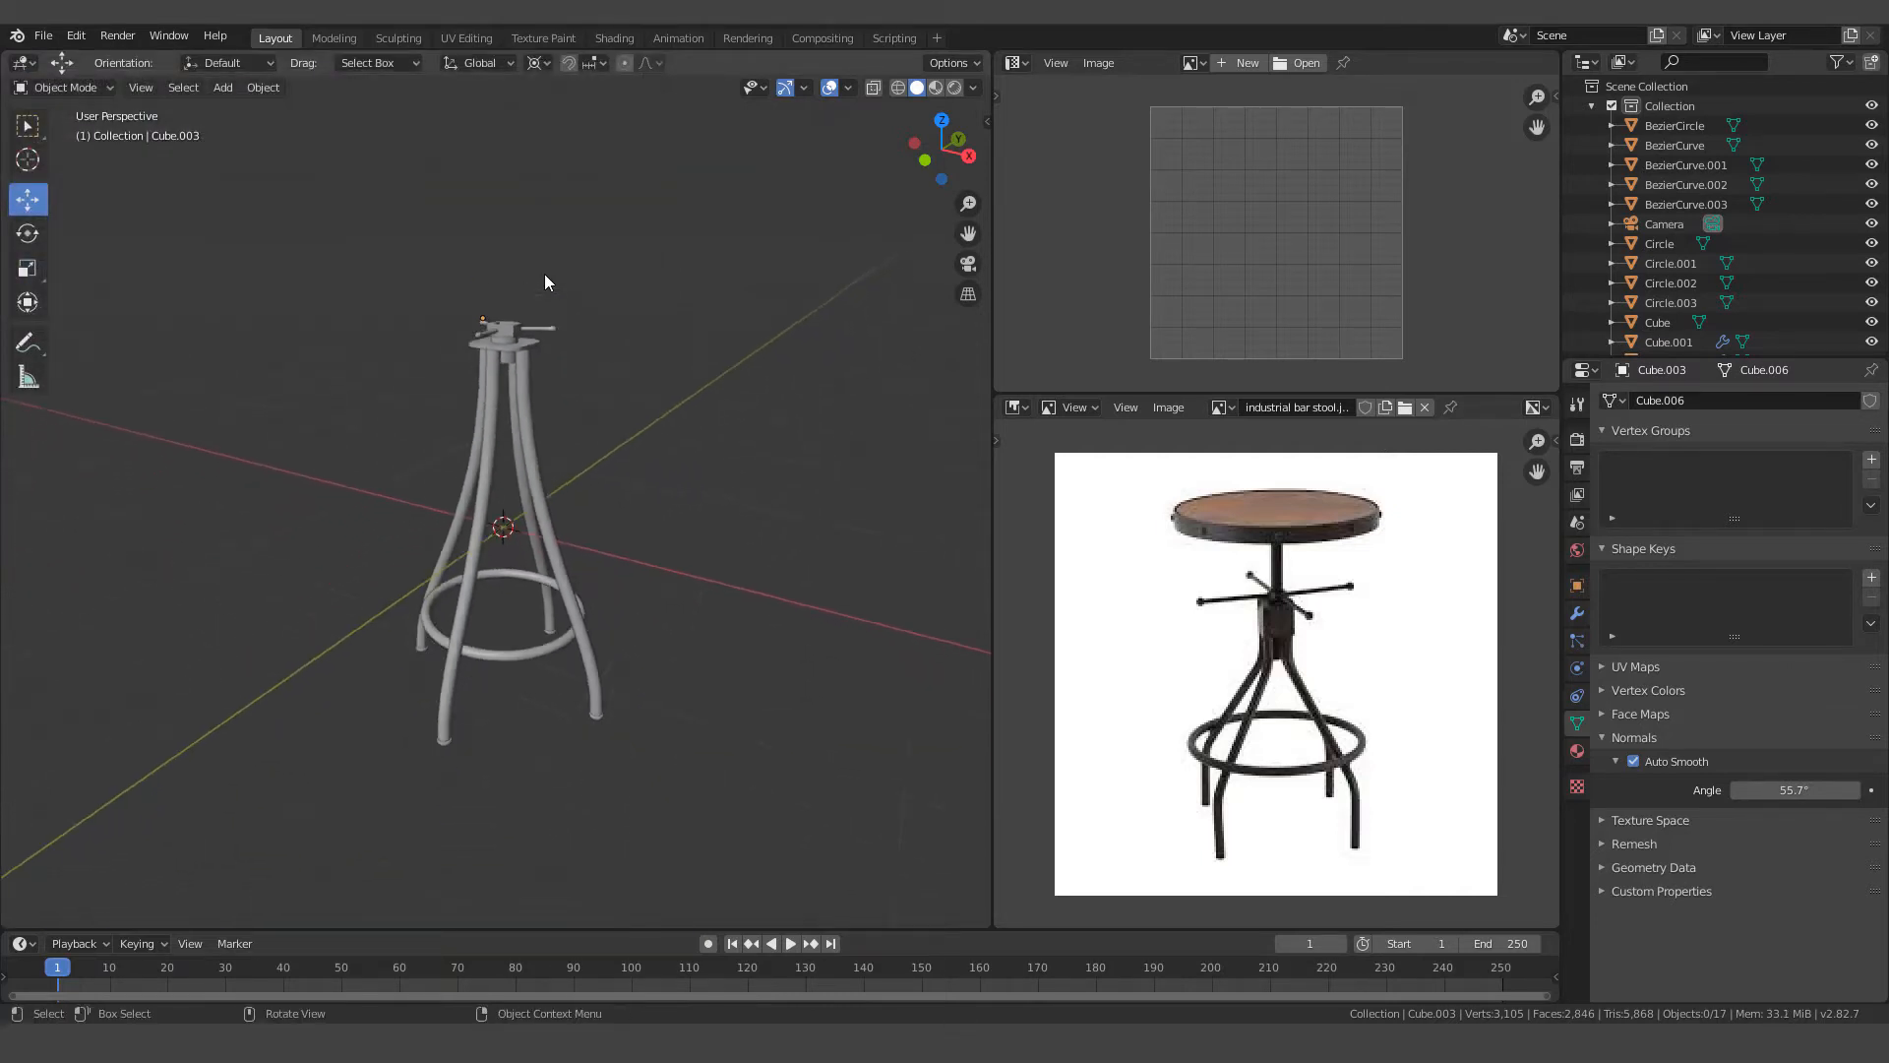
{"action": "key", "text": "shift+a"}
{"action": "mouse_move", "coordinate": [477, 358]}
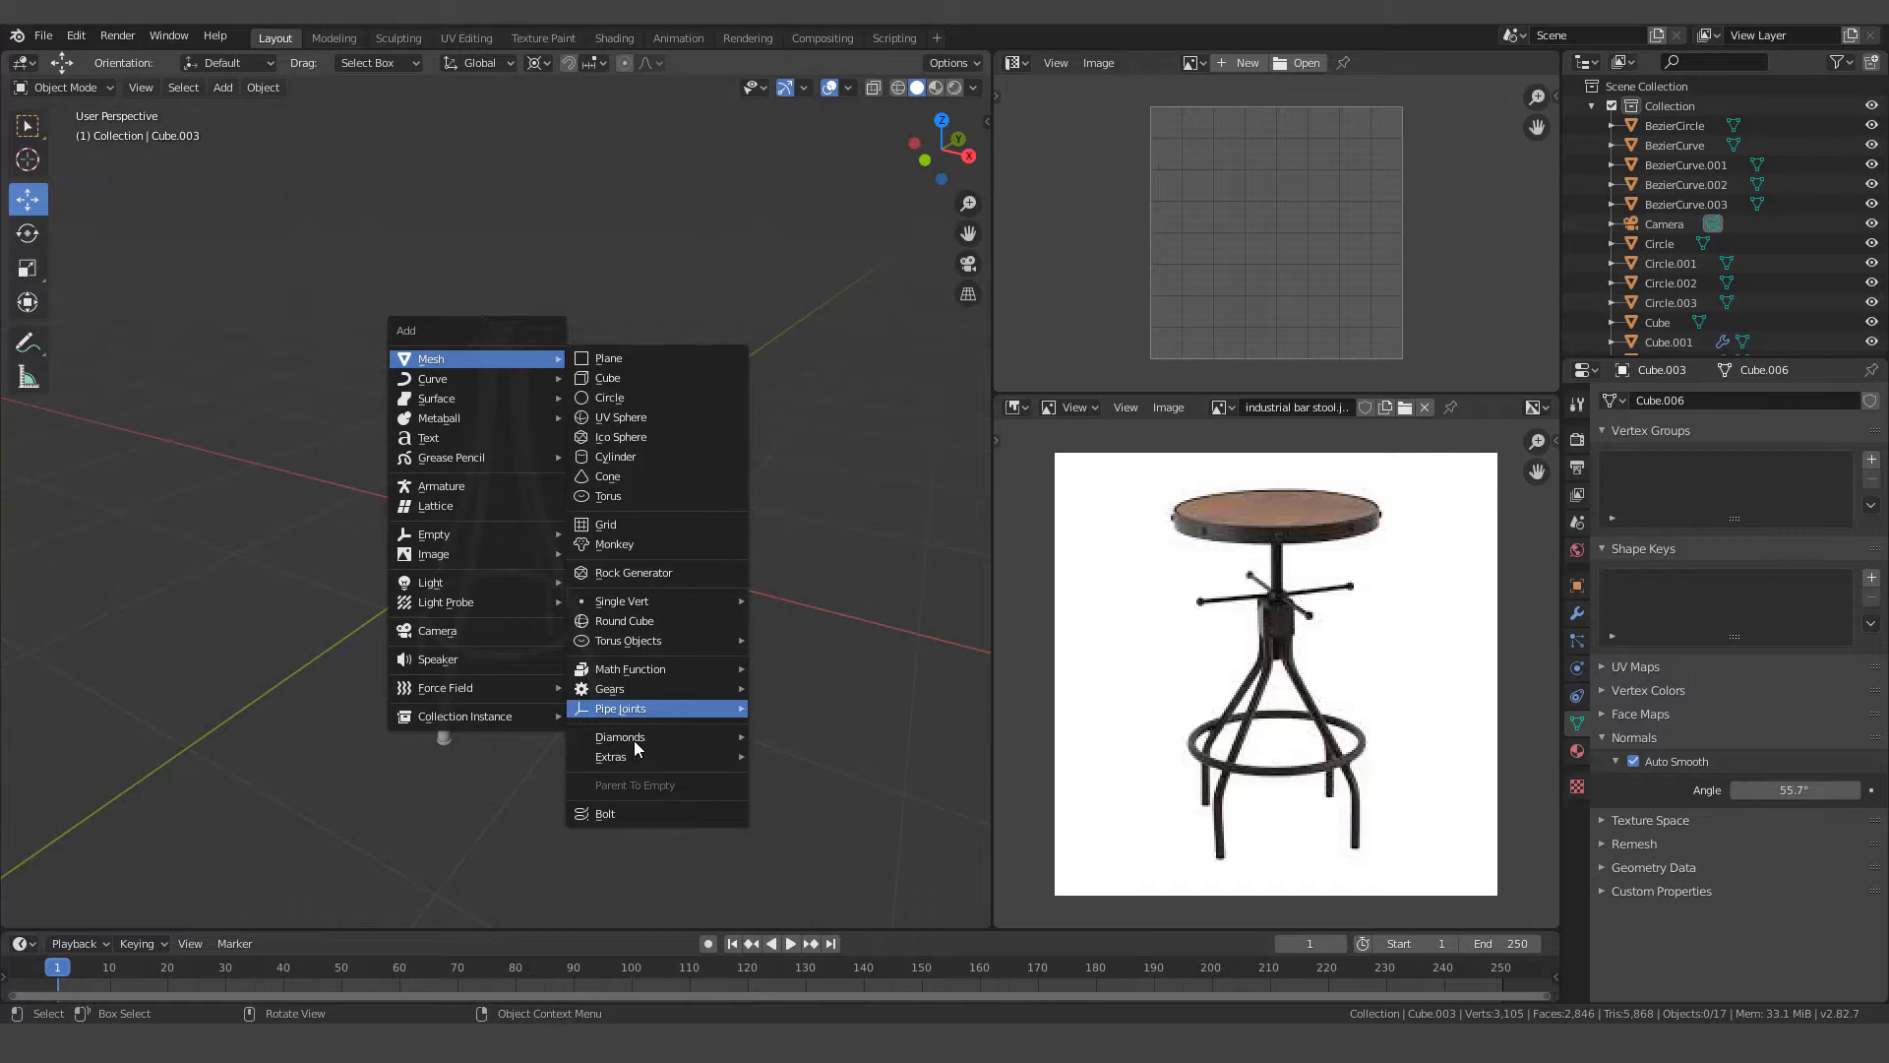
{"action": "left_click", "coordinate": [616, 811]}
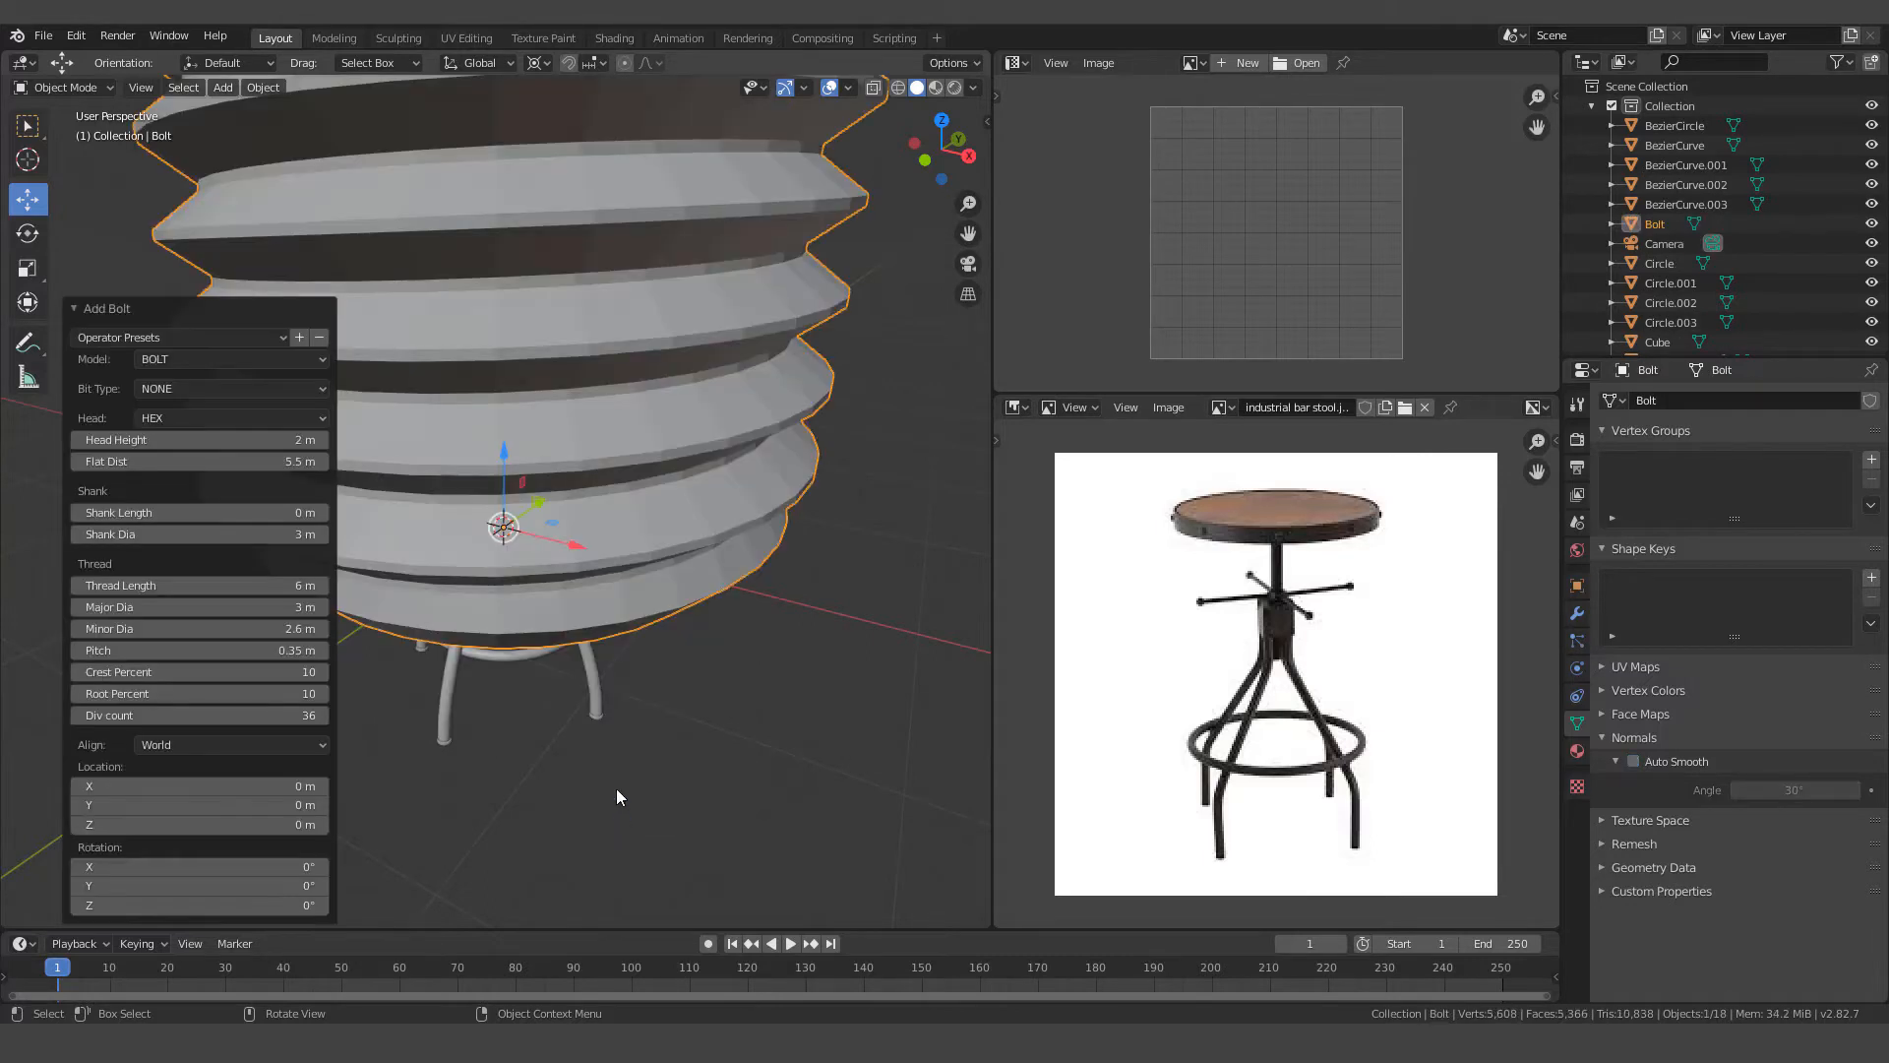
{"action": "scroll", "coordinate": [595, 527], "scroll_direction": "down", "scroll_amount": 6}
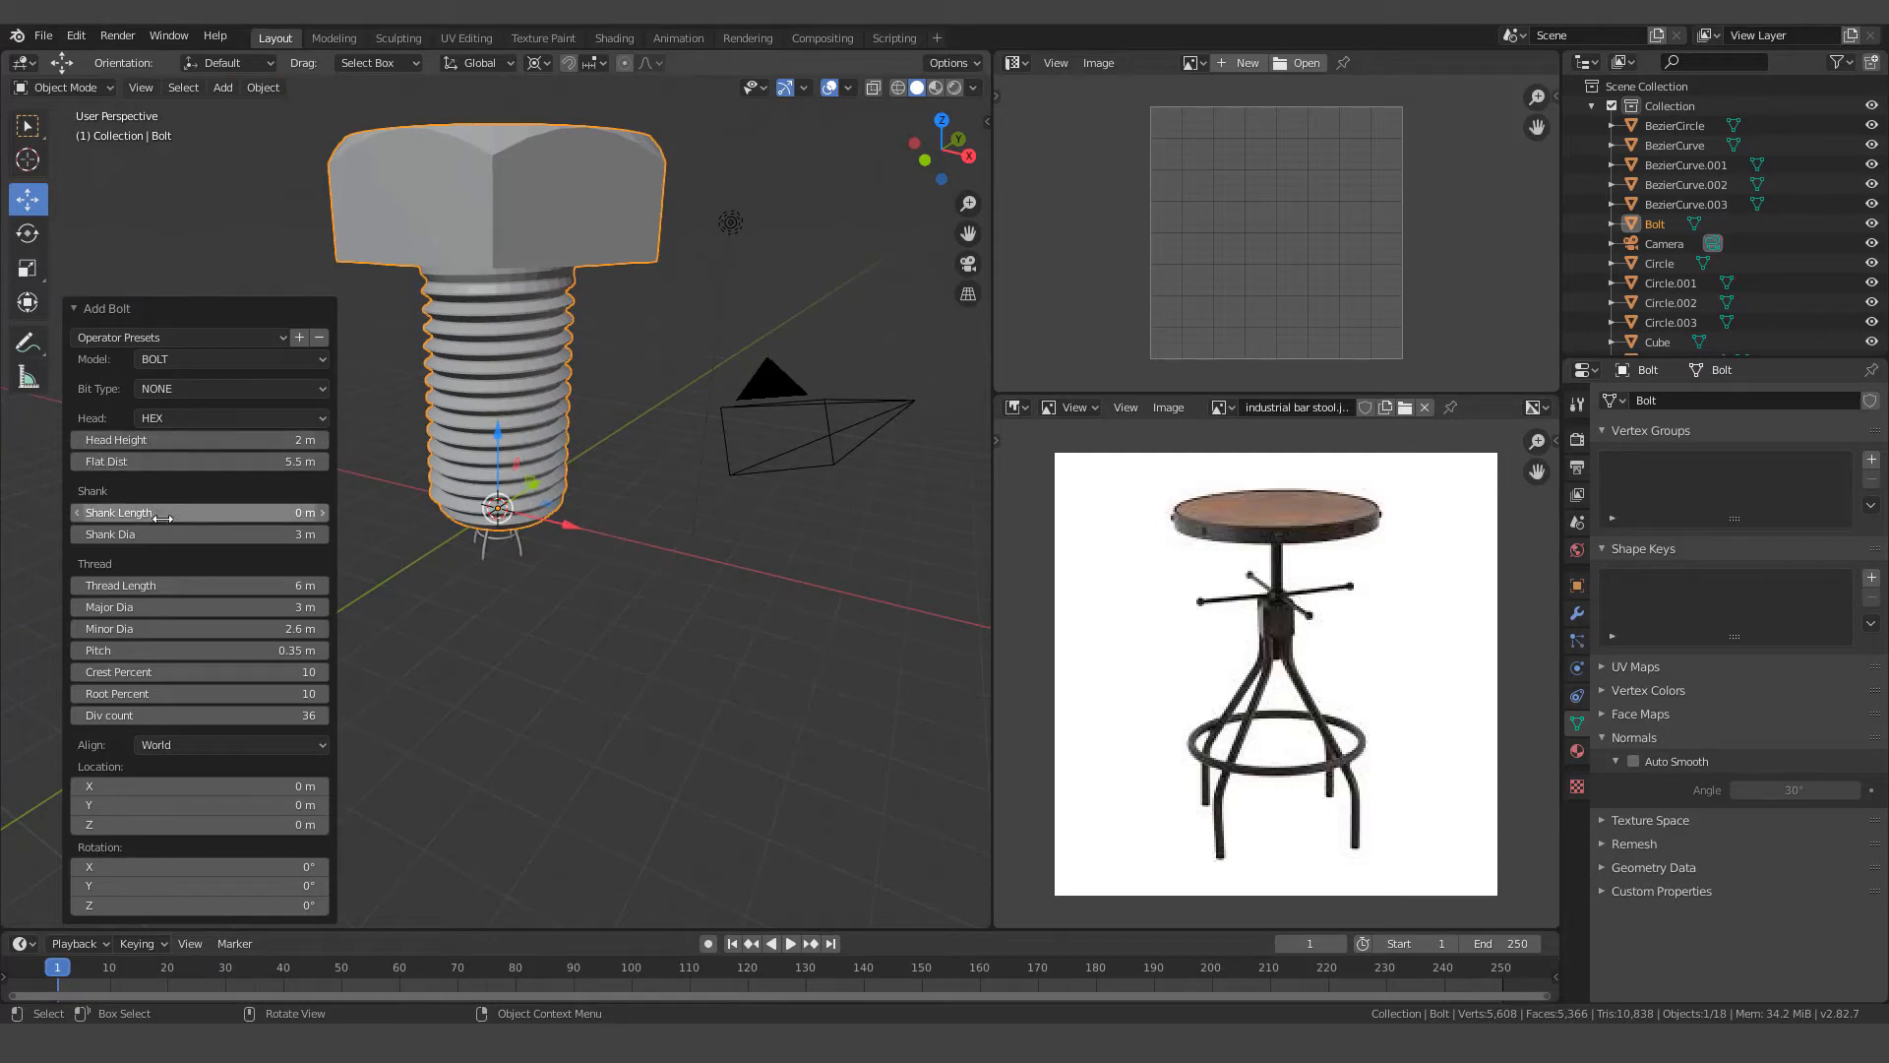
{"action": "left_click_drag", "start_coordinate": [285, 519], "coordinate": [298, 518]}
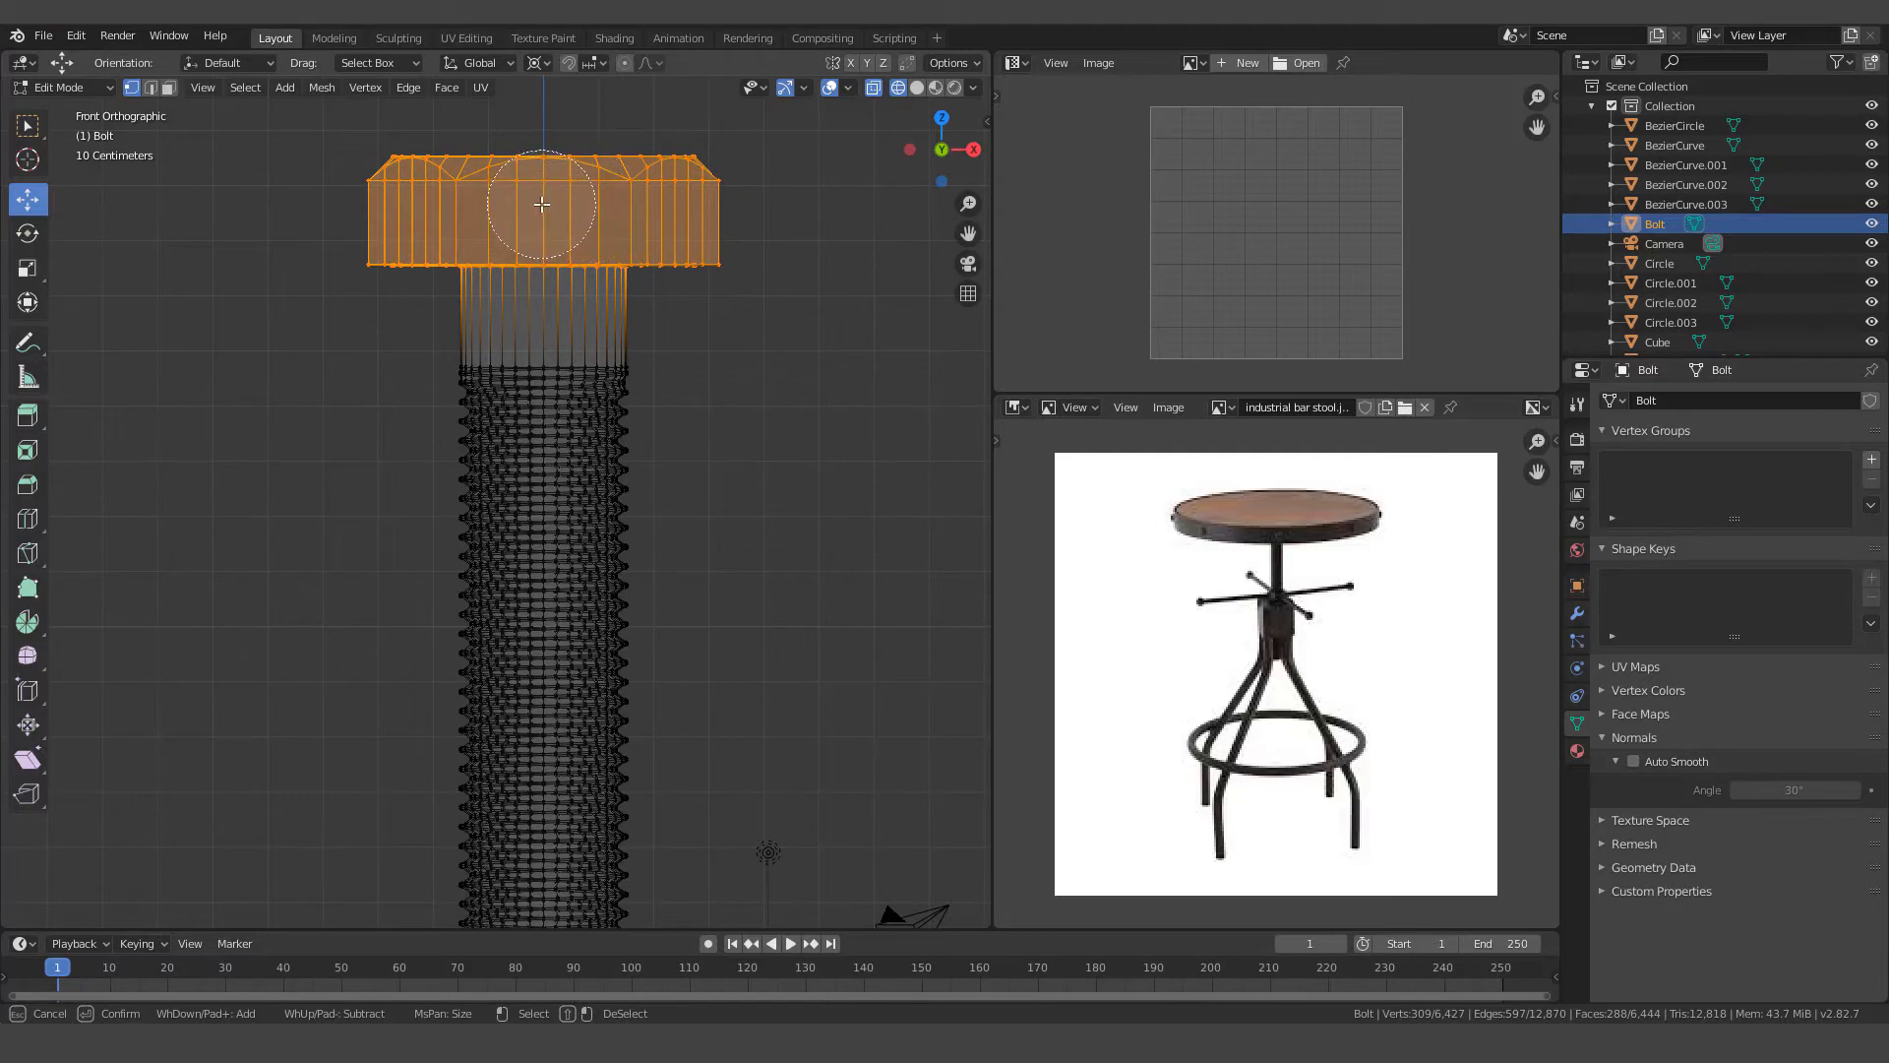
Delete the vertices of the bolt's hex head
{"action": "key", "text": "Escape"}
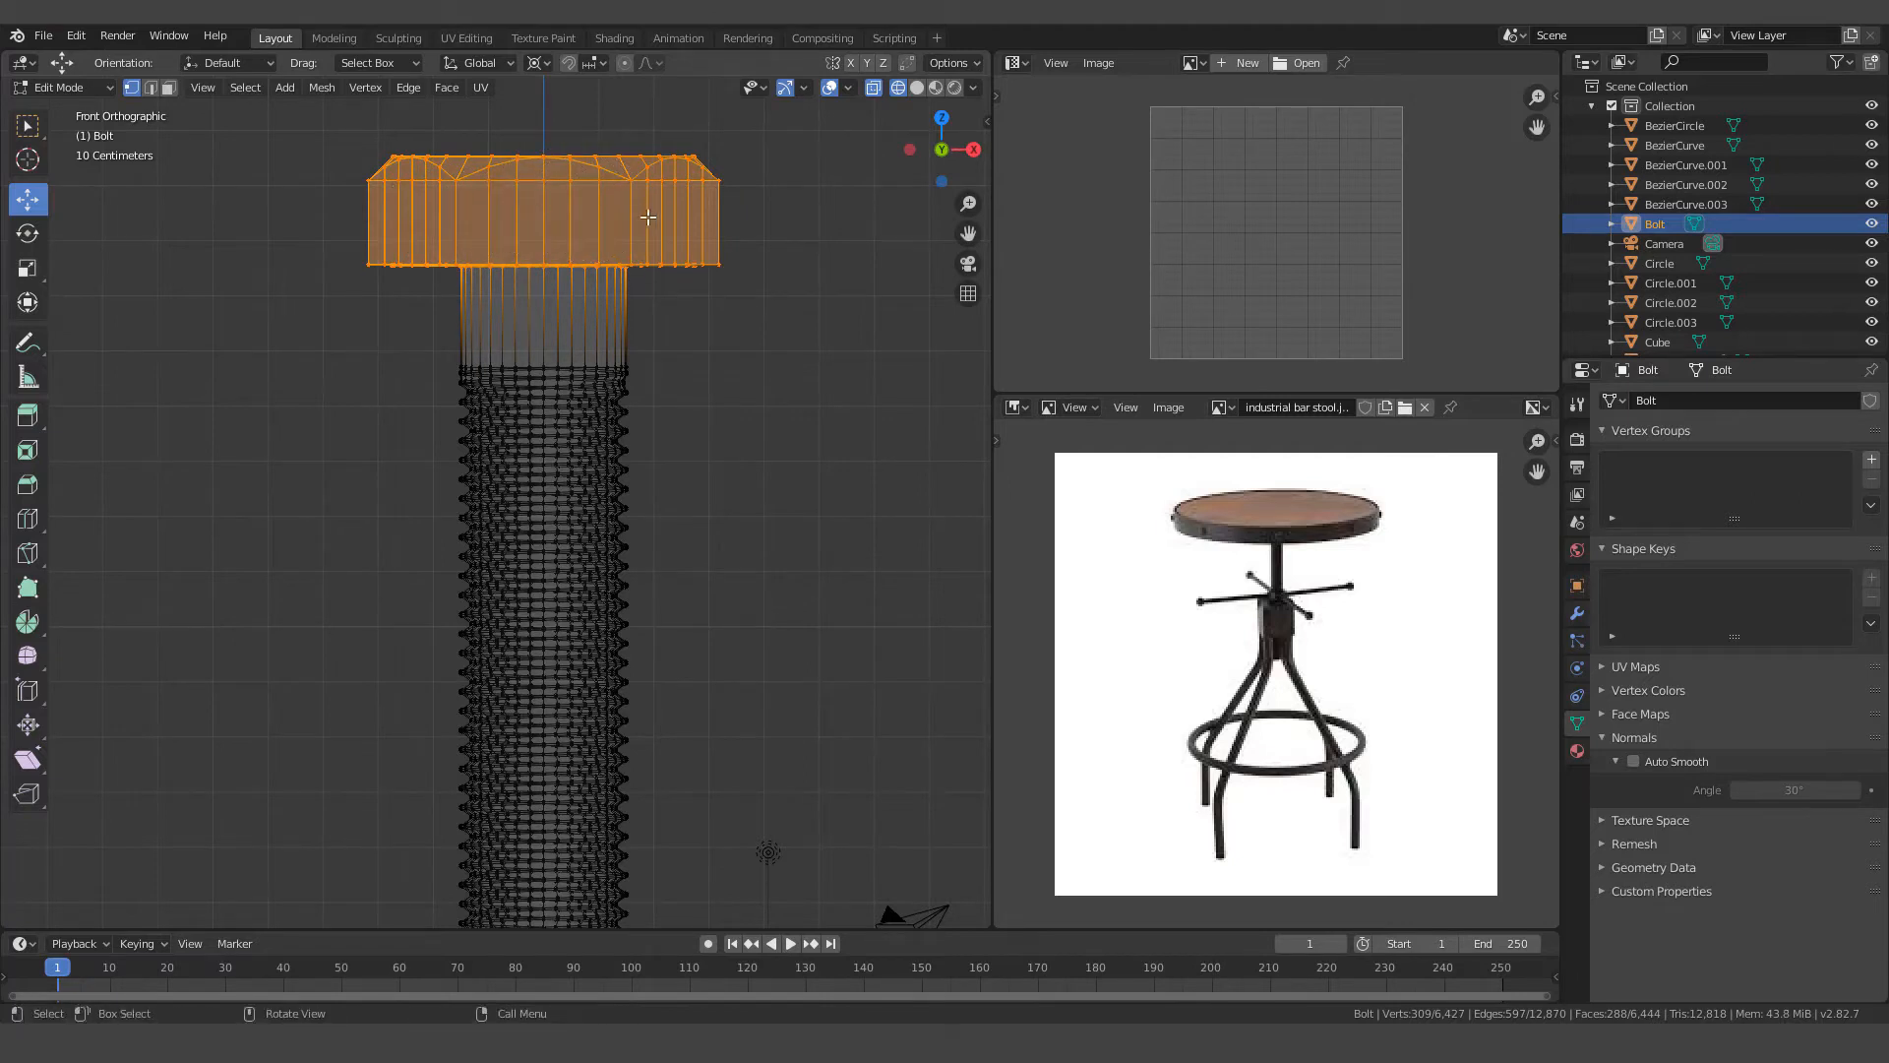
{"action": "key", "text": "x"}
{"action": "left_click", "coordinate": [492, 216]}
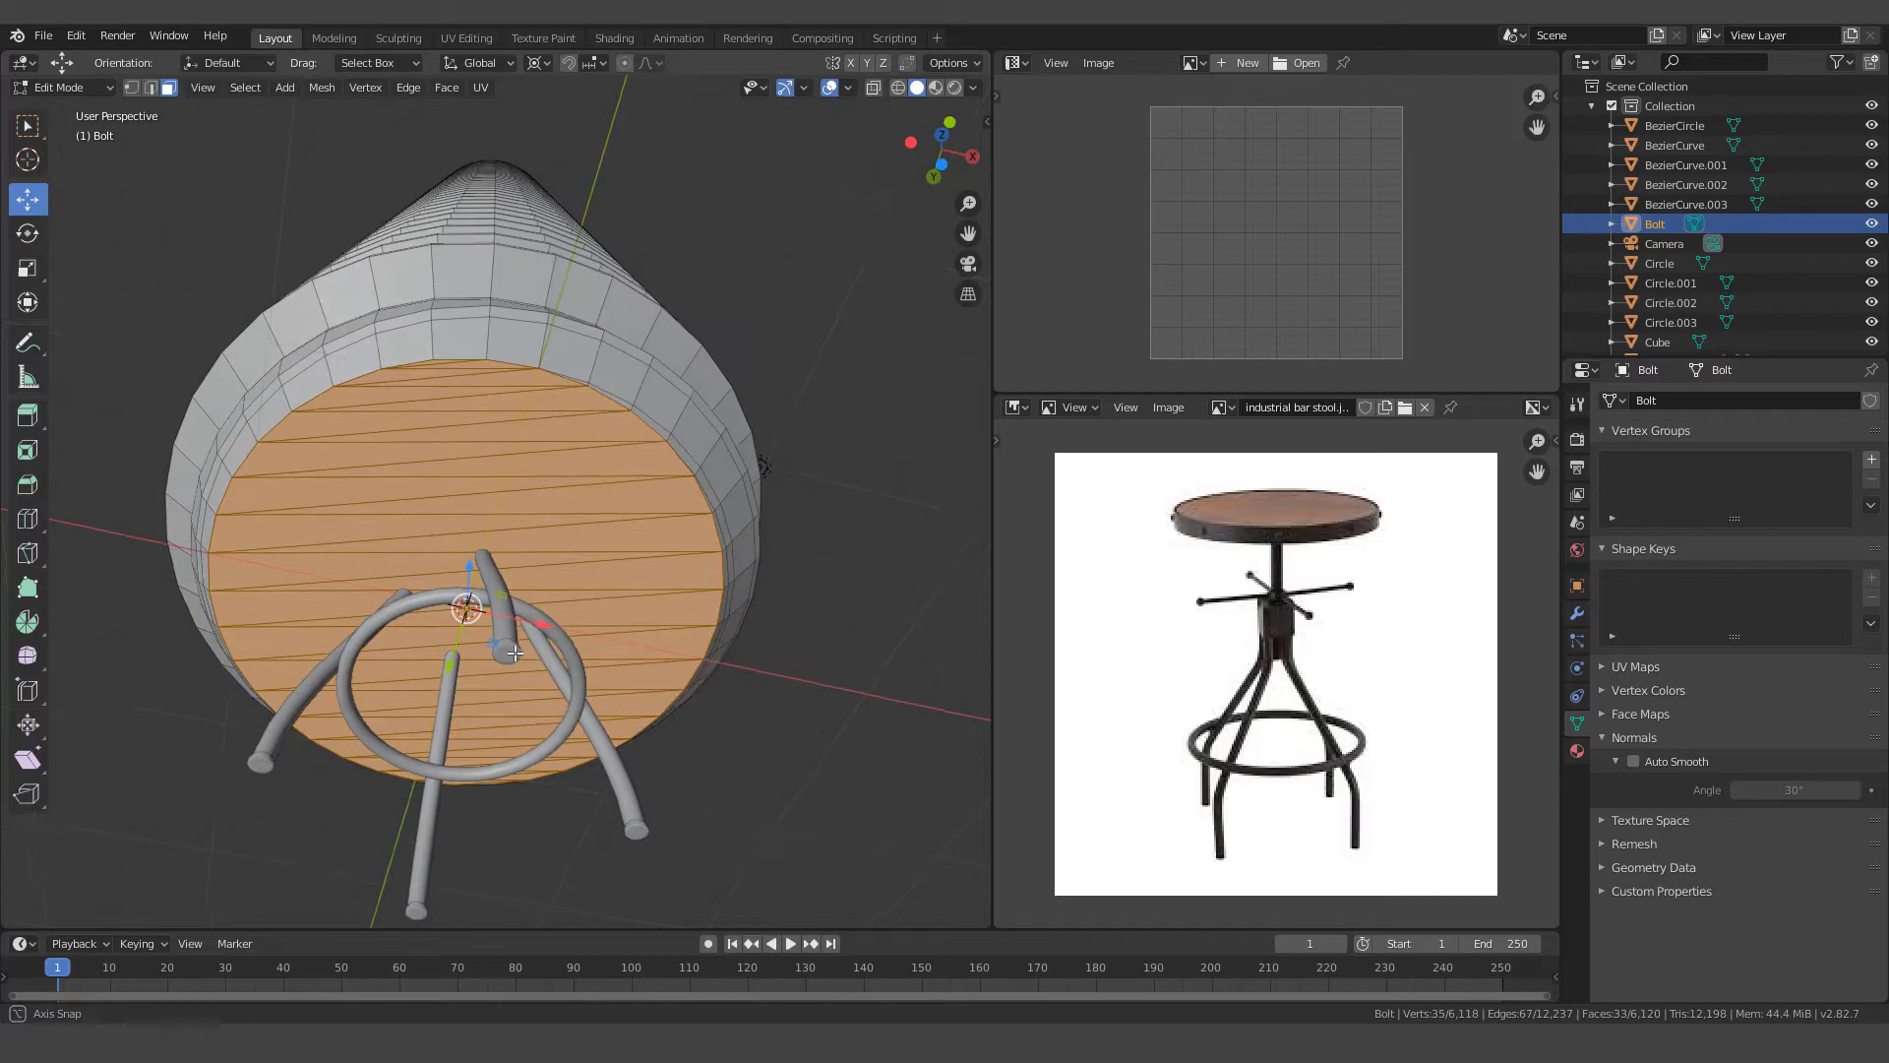
Delete the faces closing the underside of the bolt
{"action": "middle_click_drag", "start_coordinate": [512, 413], "coordinate": [523, 621]}
{"action": "scroll", "coordinate": [523, 621], "scroll_direction": "up", "scroll_amount": 3}
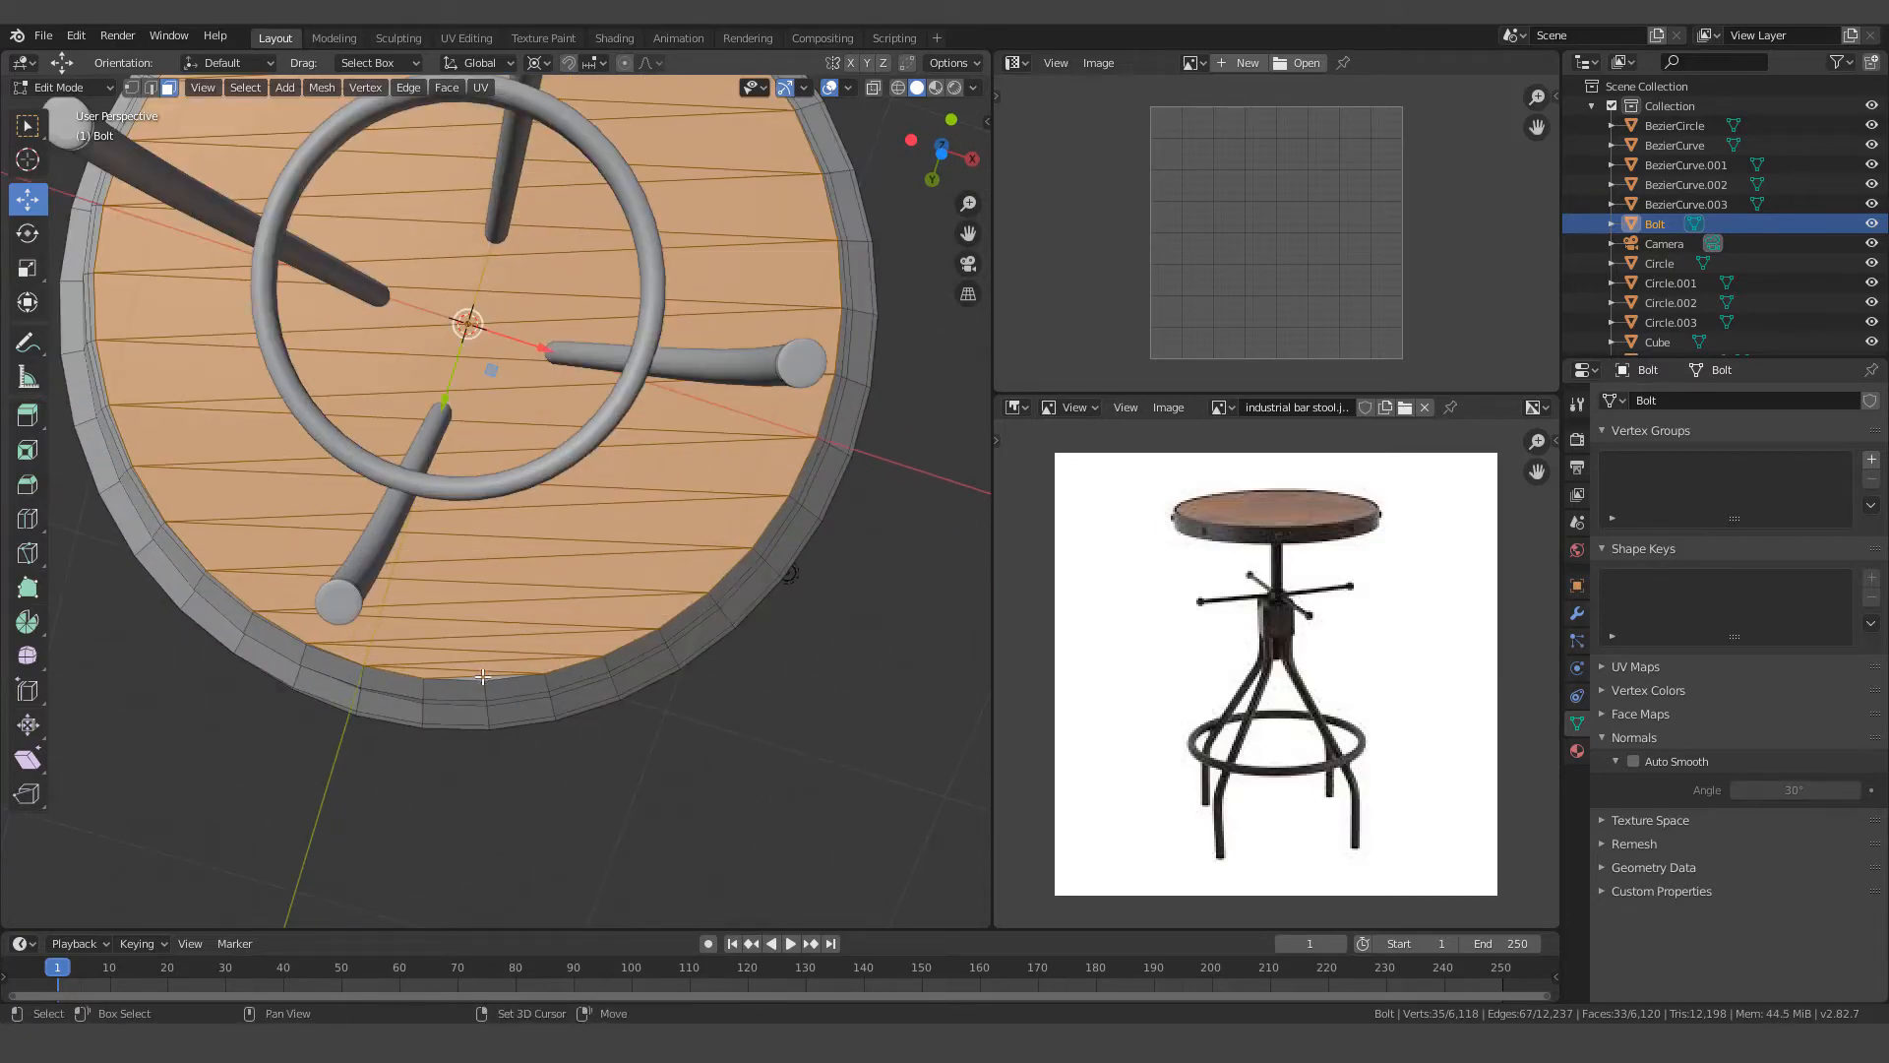
{"action": "left_click", "coordinate": [482, 676], "text": "shift"}
{"action": "key", "text": "x"}
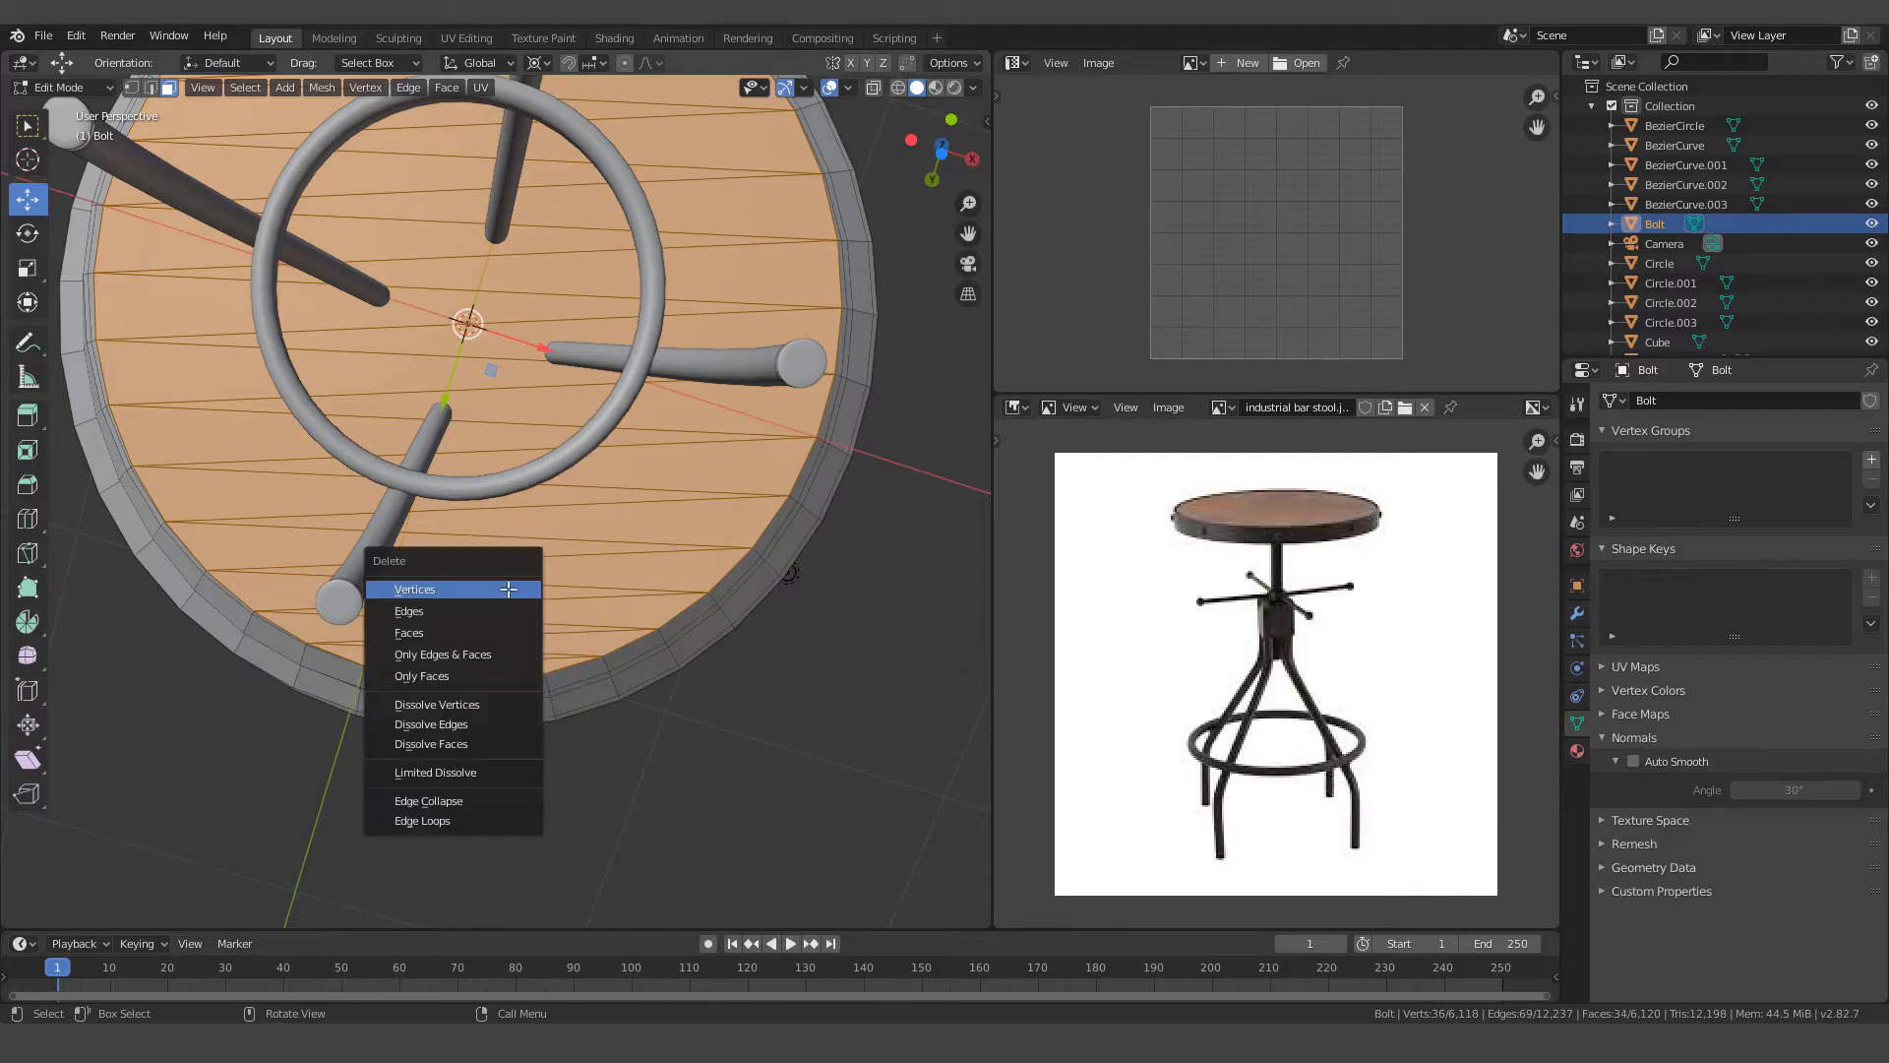
{"action": "left_click", "coordinate": [452, 632]}
Mark a seam along one continuous vertical line of edges running from the bolt's open top rim to its bottom end
{"action": "middle_click_drag", "start_coordinate": [452, 632], "coordinate": [512, 728]}
{"action": "middle_click_drag", "start_coordinate": [576, 561], "coordinate": [493, 248]}
{"action": "scroll", "coordinate": [510, 232], "scroll_direction": "up", "scroll_amount": 1}
{"action": "scroll", "coordinate": [509, 228], "scroll_direction": "down", "scroll_amount": 1}
{"action": "scroll", "coordinate": [508, 229], "scroll_direction": "up", "scroll_amount": 1}
{"action": "scroll", "coordinate": [493, 248], "scroll_direction": "down", "scroll_amount": 1}
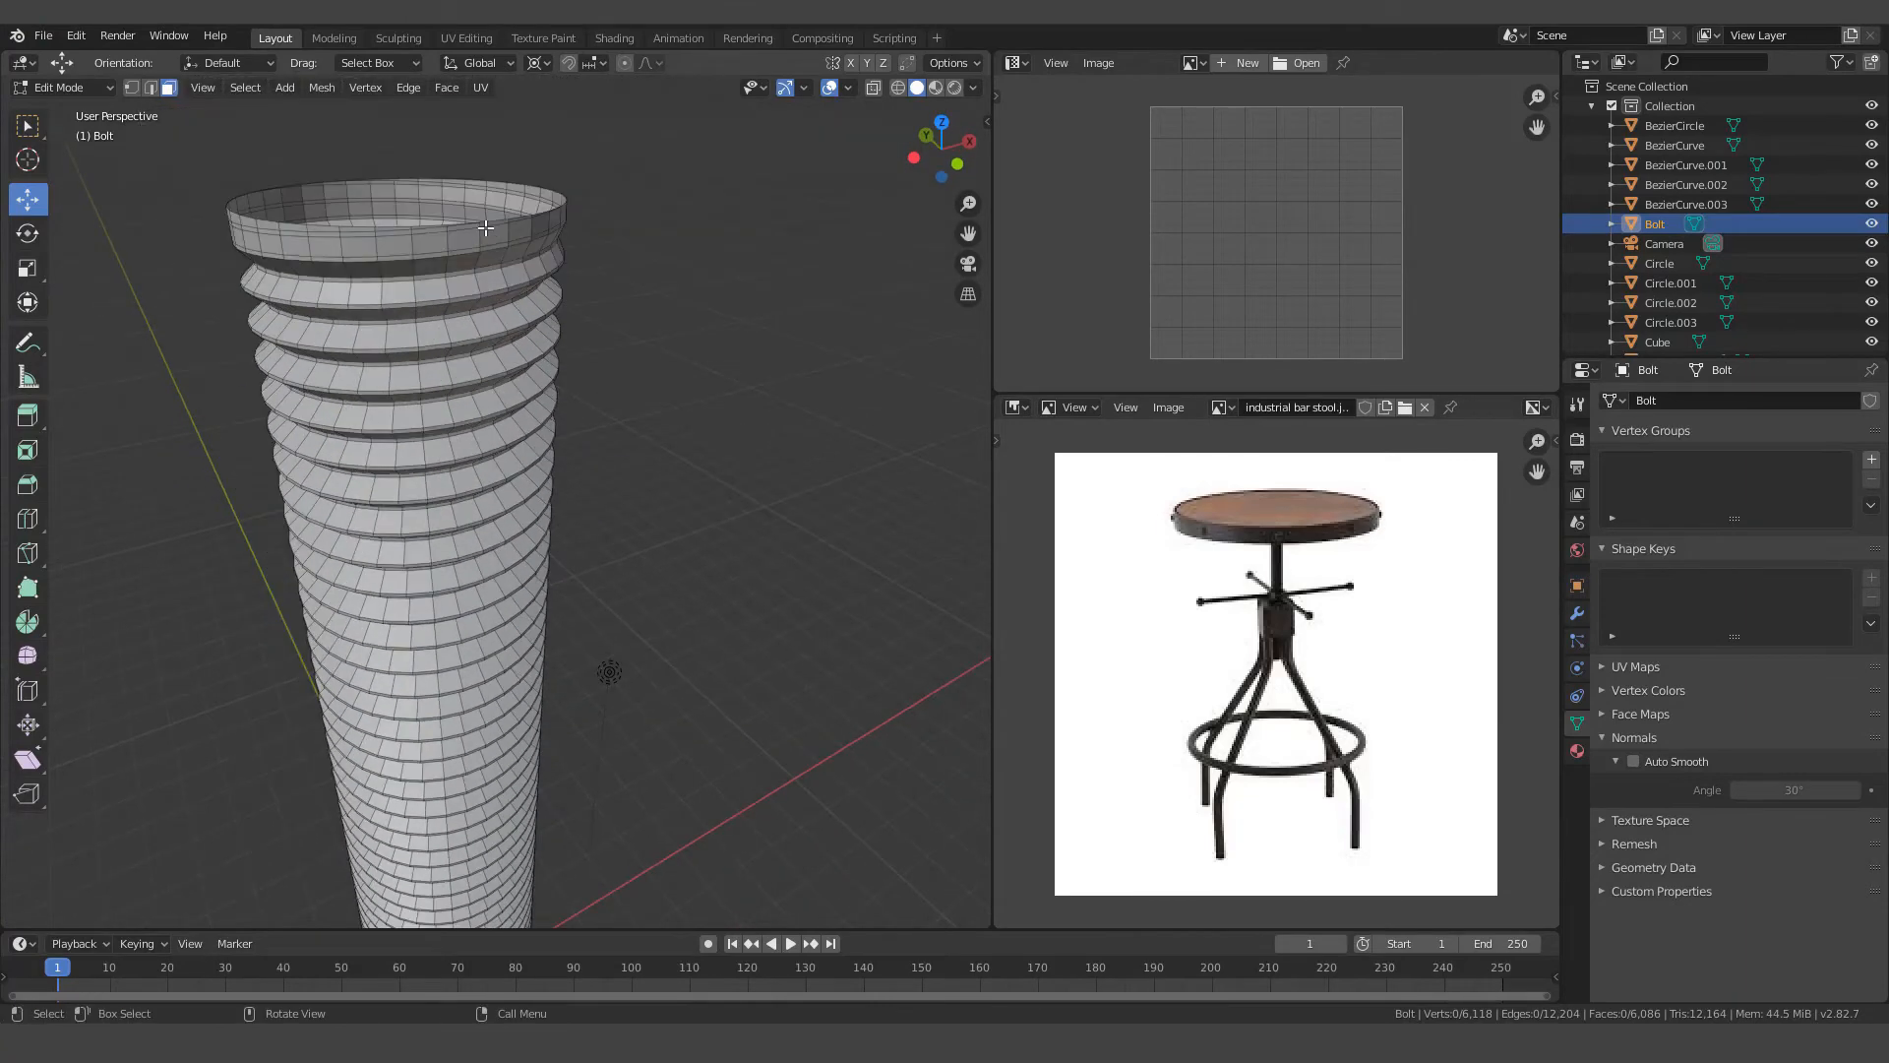
{"action": "scroll", "coordinate": [462, 226], "scroll_direction": "up", "scroll_amount": 4}
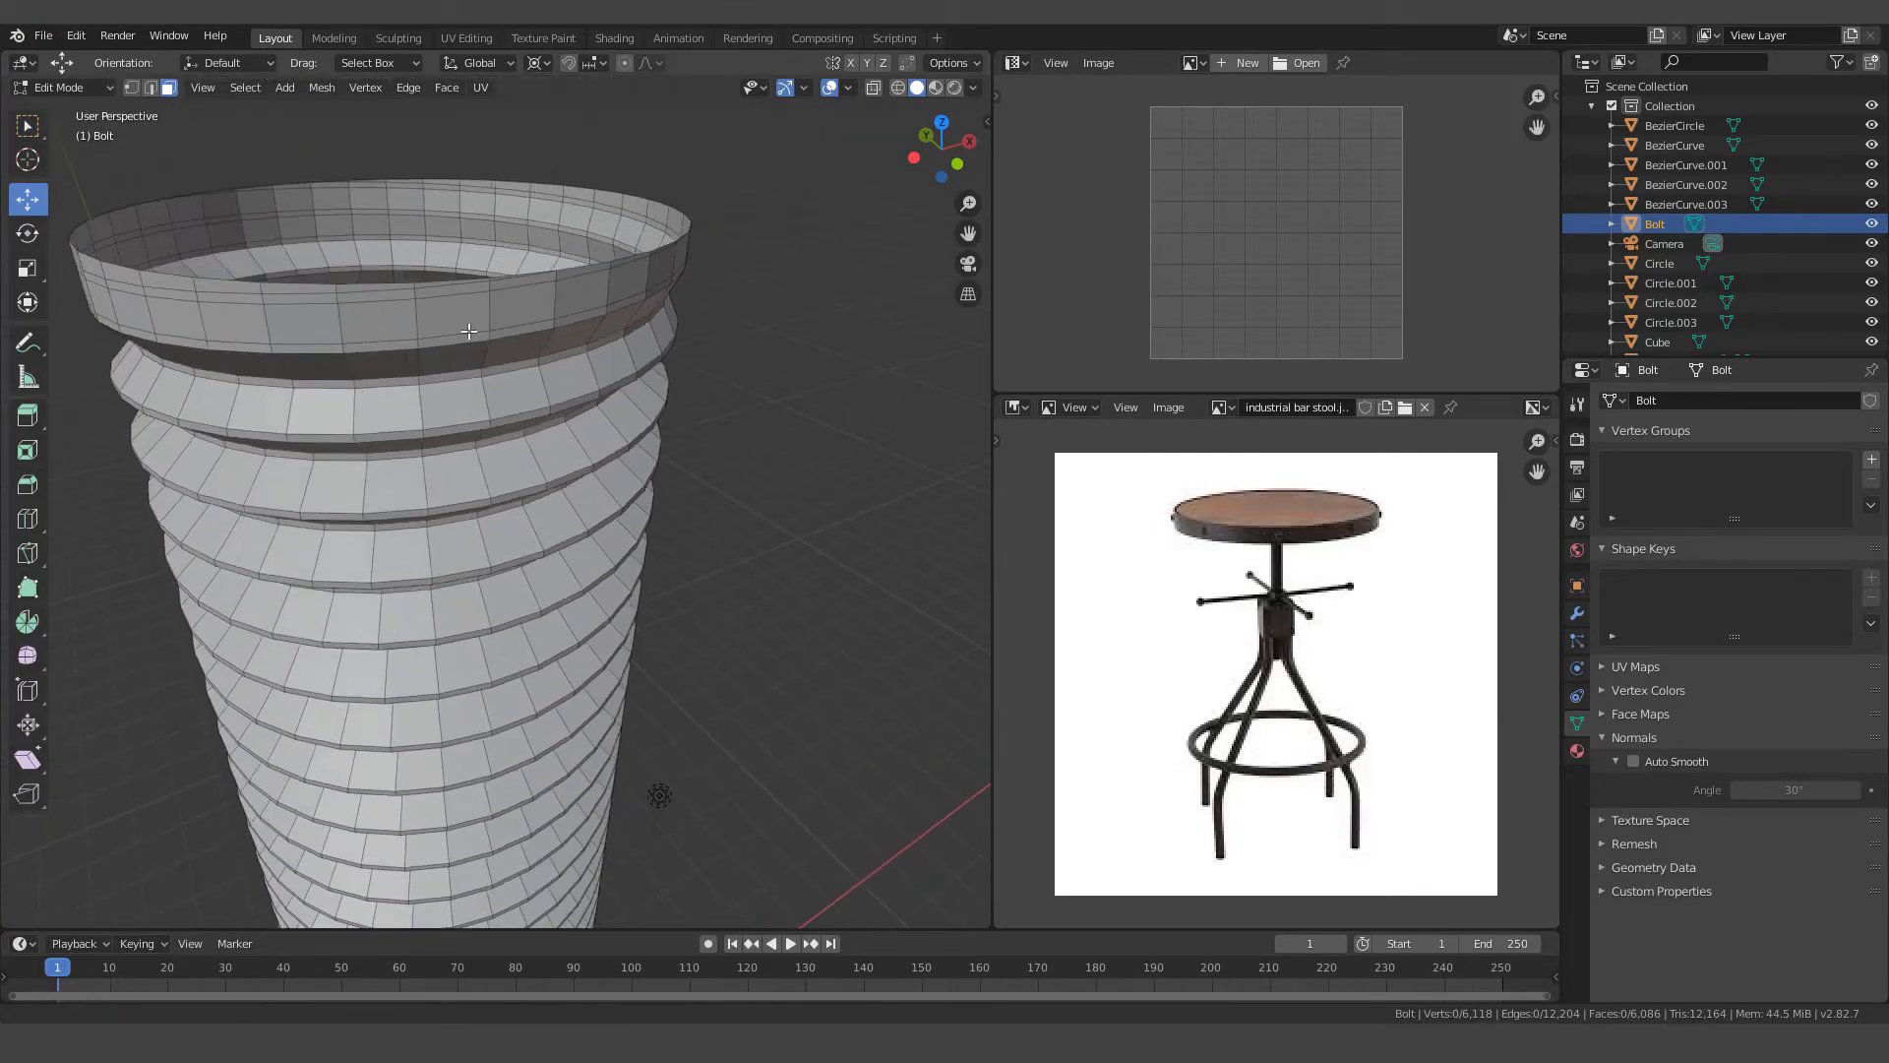
{"action": "scroll", "coordinate": [479, 343], "scroll_direction": "up", "scroll_amount": 2}
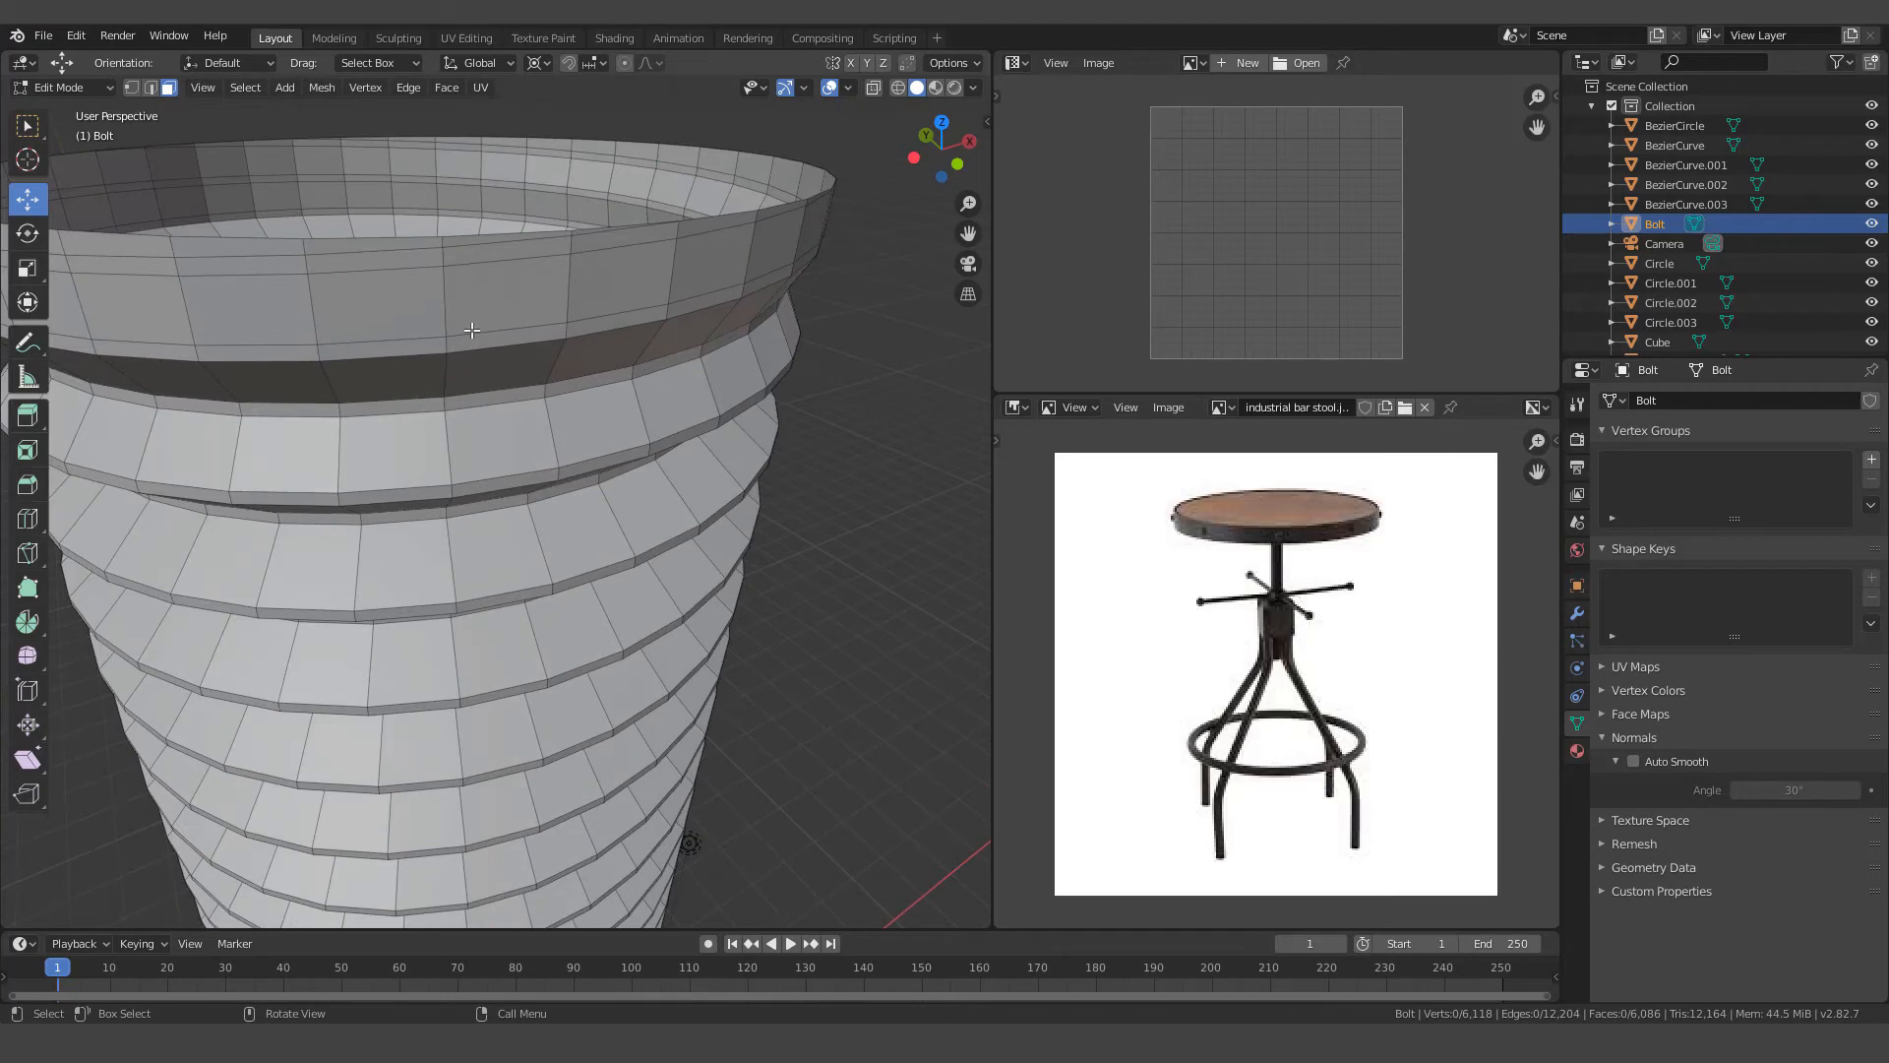
{"action": "left_click", "coordinate": [442, 244]}
{"action": "left_click", "coordinate": [149, 87]}
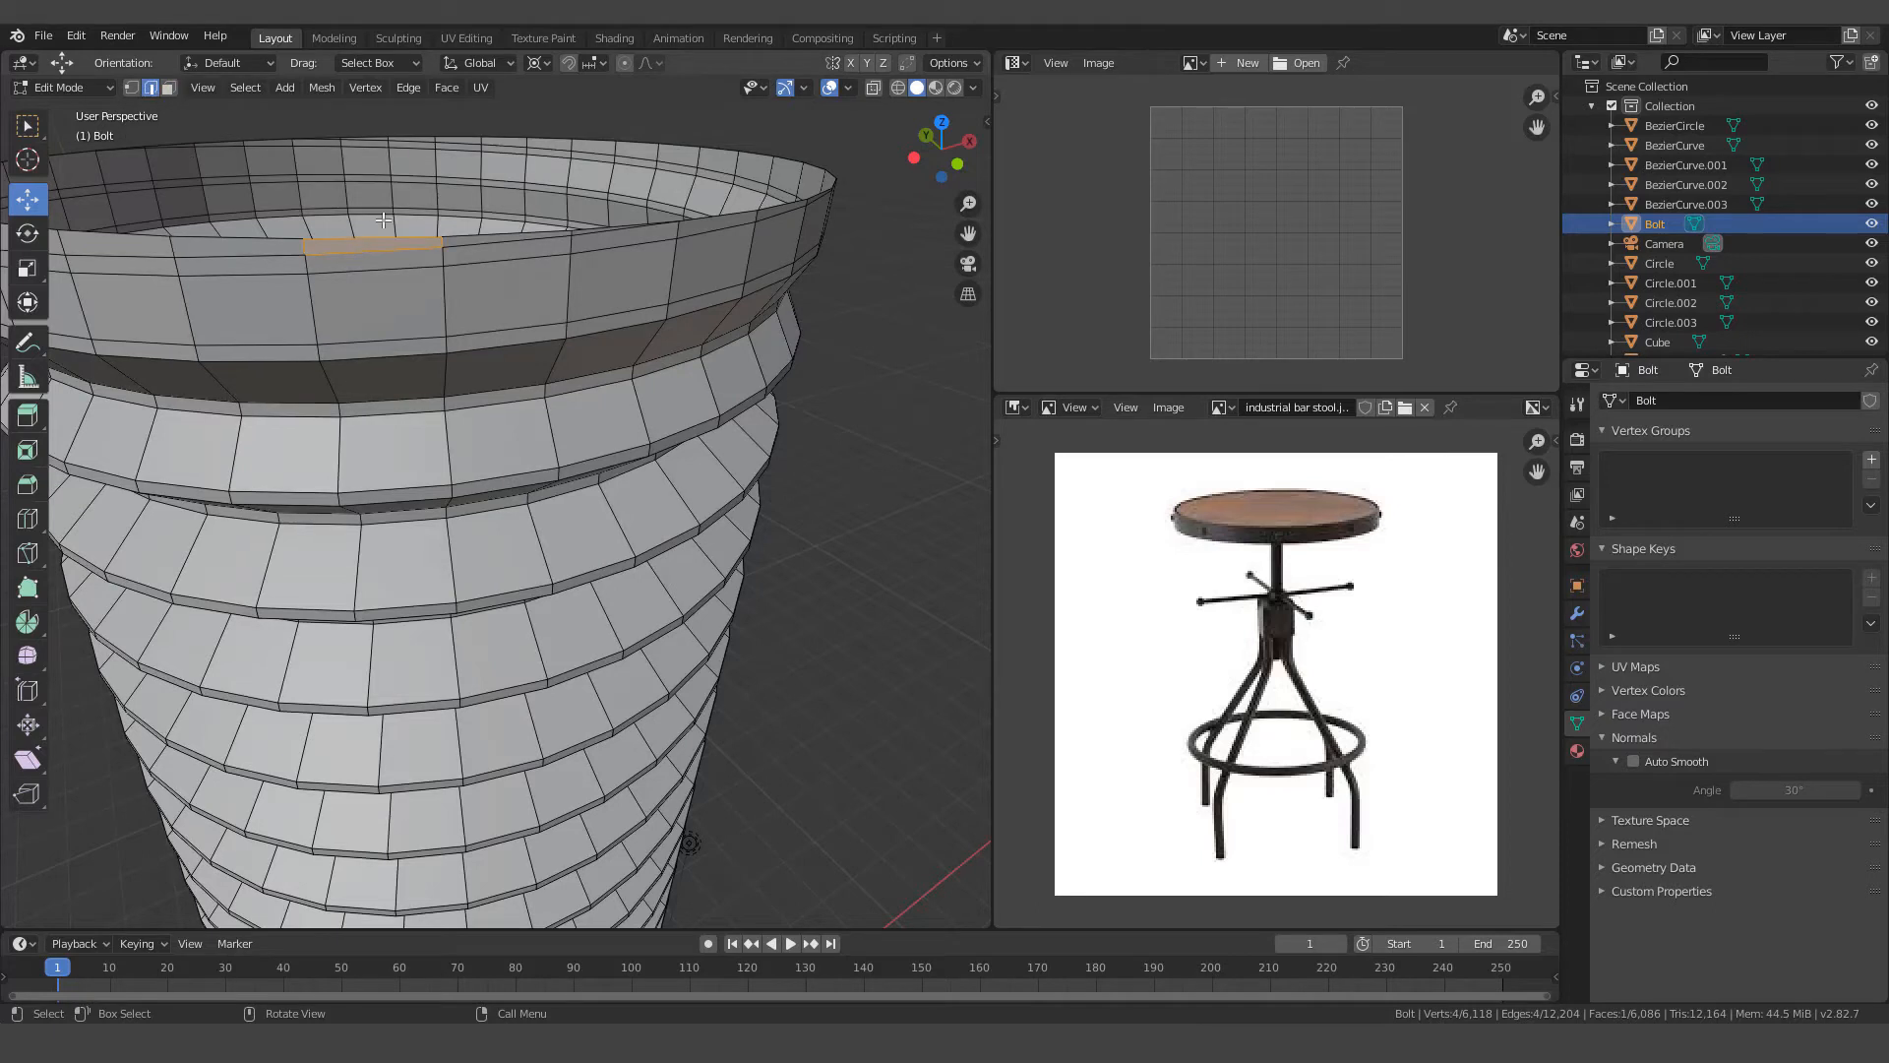
{"action": "left_click", "coordinate": [441, 243]}
{"action": "left_click", "coordinate": [456, 672], "text": "ctrl"}
{"action": "scroll", "coordinate": [463, 654], "scroll_direction": "down", "scroll_amount": 3}
{"action": "middle_click_drag", "start_coordinate": [459, 635], "coordinate": [443, 647]}
{"action": "scroll", "coordinate": [440, 645], "scroll_direction": "up", "scroll_amount": 2}
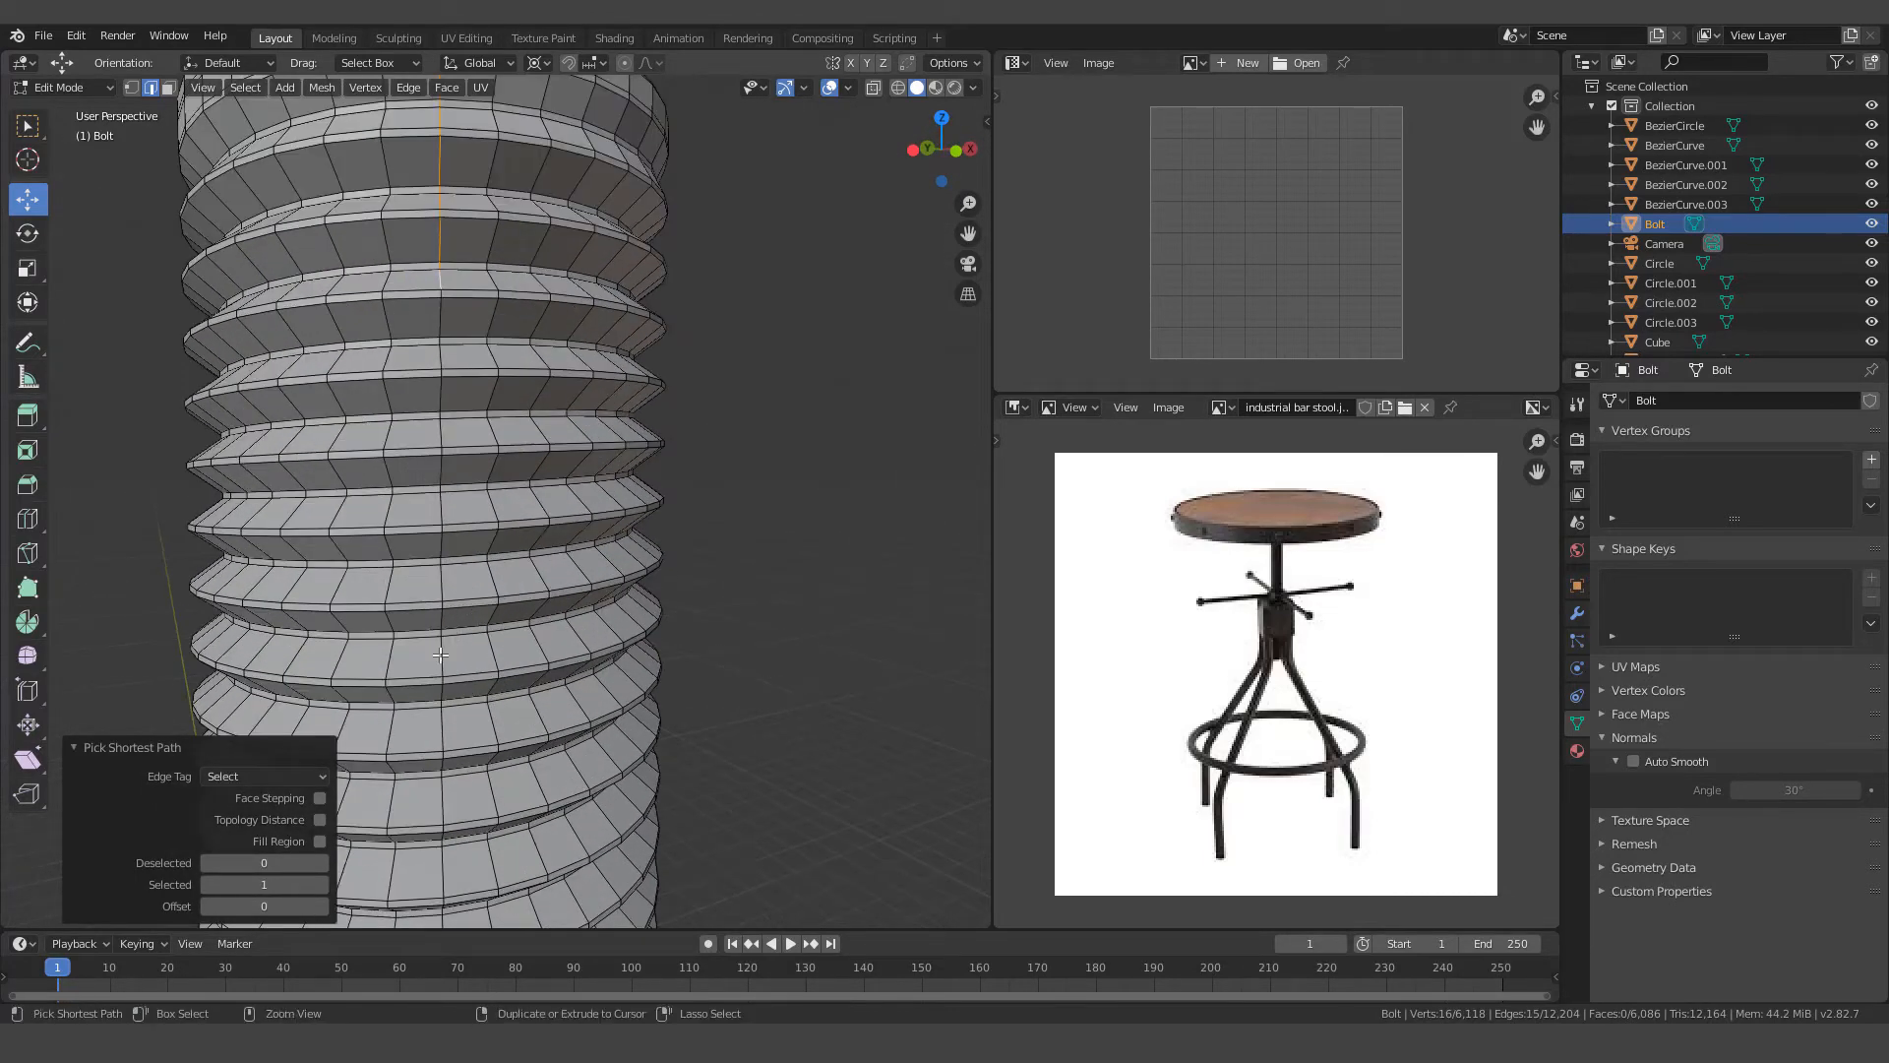
{"action": "left_click", "coordinate": [441, 665], "text": "ctrl"}
{"action": "middle_click_drag", "start_coordinate": [480, 695], "coordinate": [497, 560]}
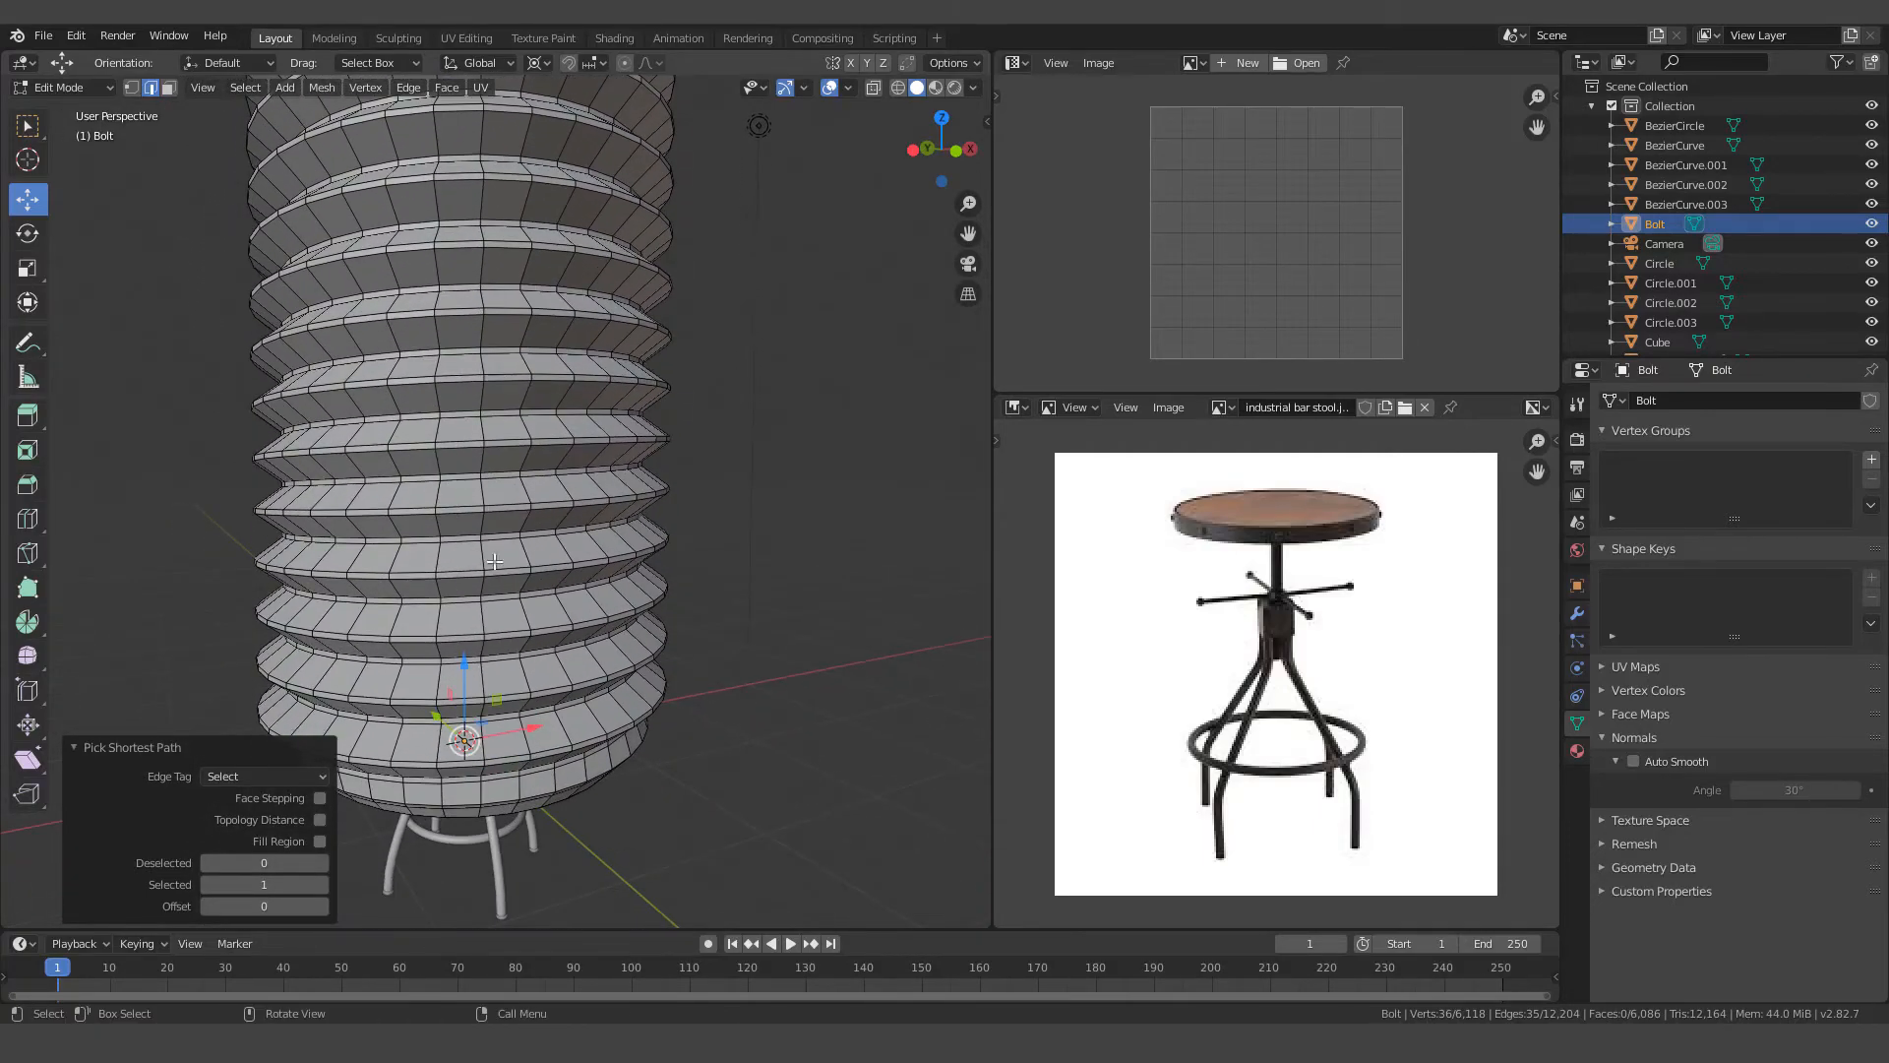
{"action": "left_click", "coordinate": [505, 621], "text": "ctrl"}
{"action": "scroll", "coordinate": [520, 622], "scroll_direction": "up", "scroll_amount": 2}
{"action": "middle_click_drag", "start_coordinate": [523, 623], "coordinate": [496, 448], "text": "shift"}
{"action": "scroll", "coordinate": [494, 440], "scroll_direction": "up", "scroll_amount": 1}
{"action": "middle_click_drag", "start_coordinate": [421, 620], "coordinate": [434, 476], "text": "shift"}
{"action": "left_click", "coordinate": [434, 477], "text": "ctrl"}
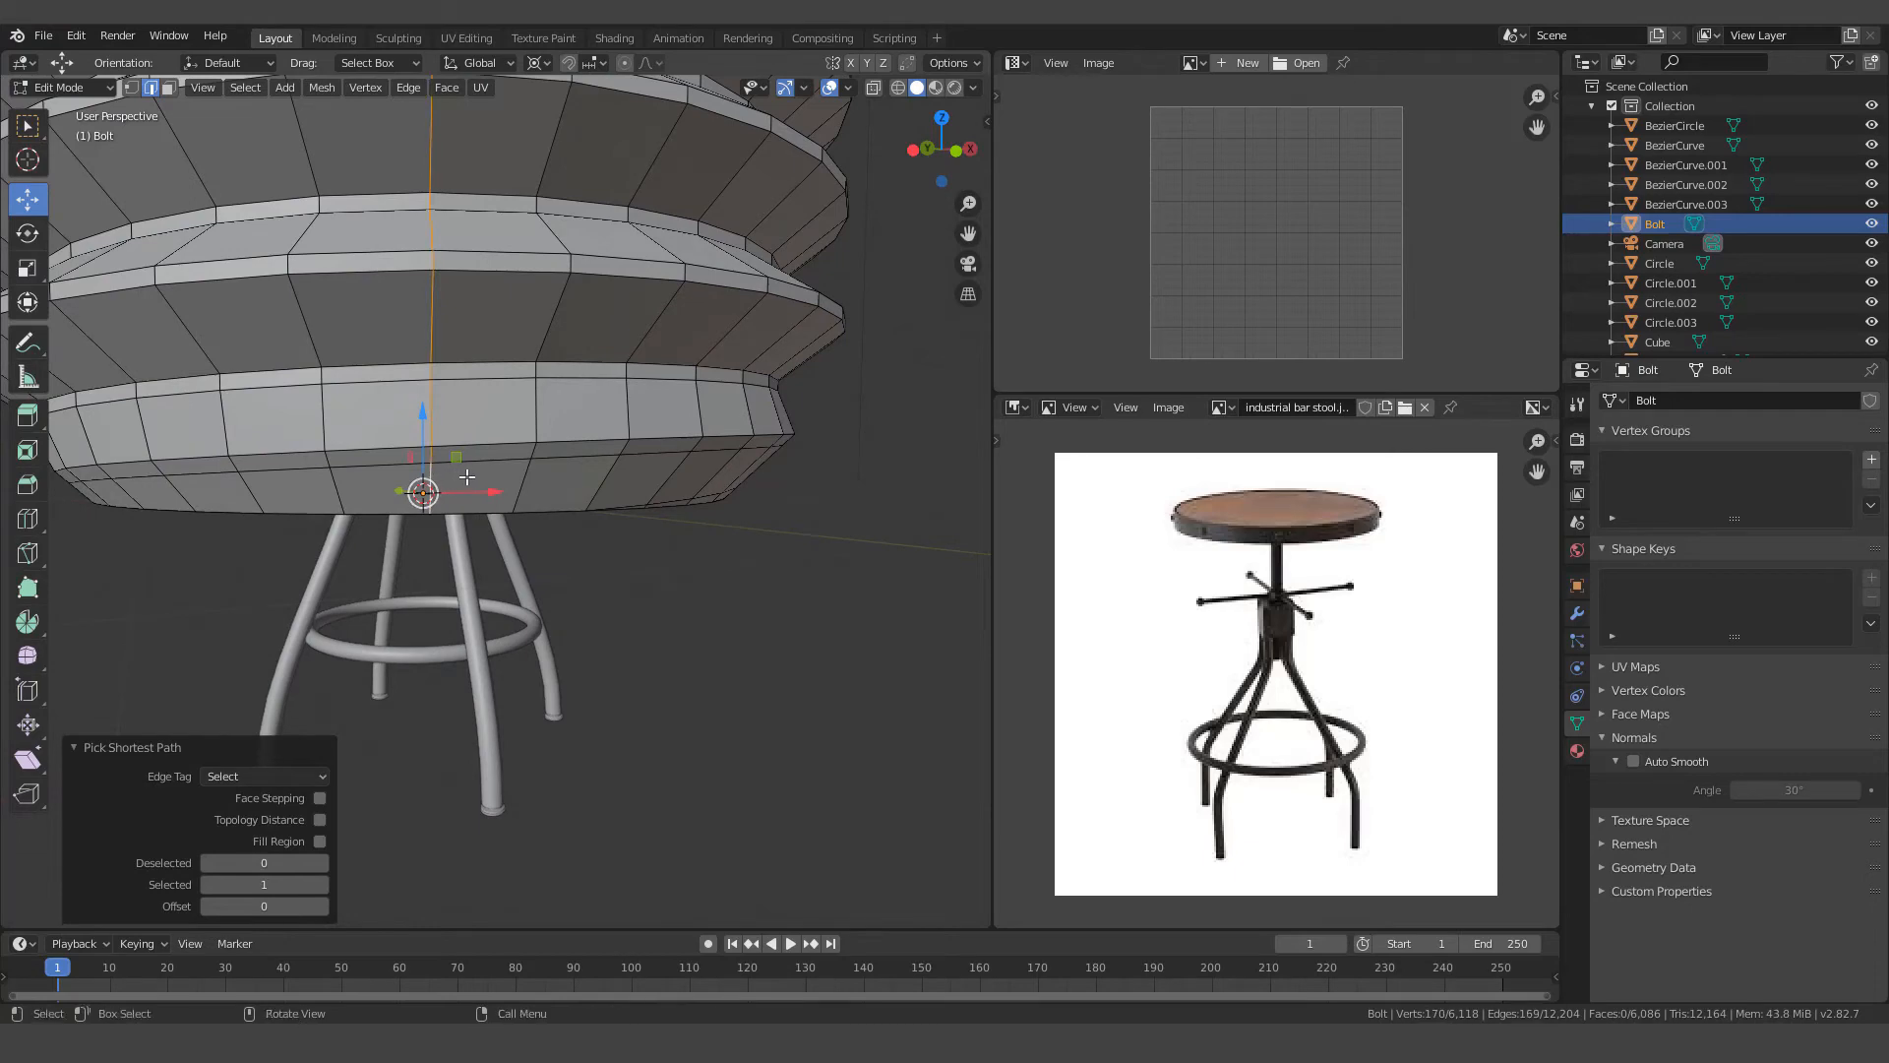
{"action": "scroll", "coordinate": [473, 467], "scroll_direction": "down", "scroll_amount": 4}
{"action": "middle_click_drag", "start_coordinate": [549, 393], "coordinate": [585, 703], "text": "shift"}
{"action": "scroll", "coordinate": [591, 652], "scroll_direction": "down", "scroll_amount": 1}
{"action": "scroll", "coordinate": [610, 581], "scroll_direction": "down", "scroll_amount": 1}
{"action": "middle_click_drag", "start_coordinate": [611, 585], "coordinate": [609, 599]}
{"action": "scroll", "coordinate": [581, 522], "scroll_direction": "down", "scroll_amount": 2}
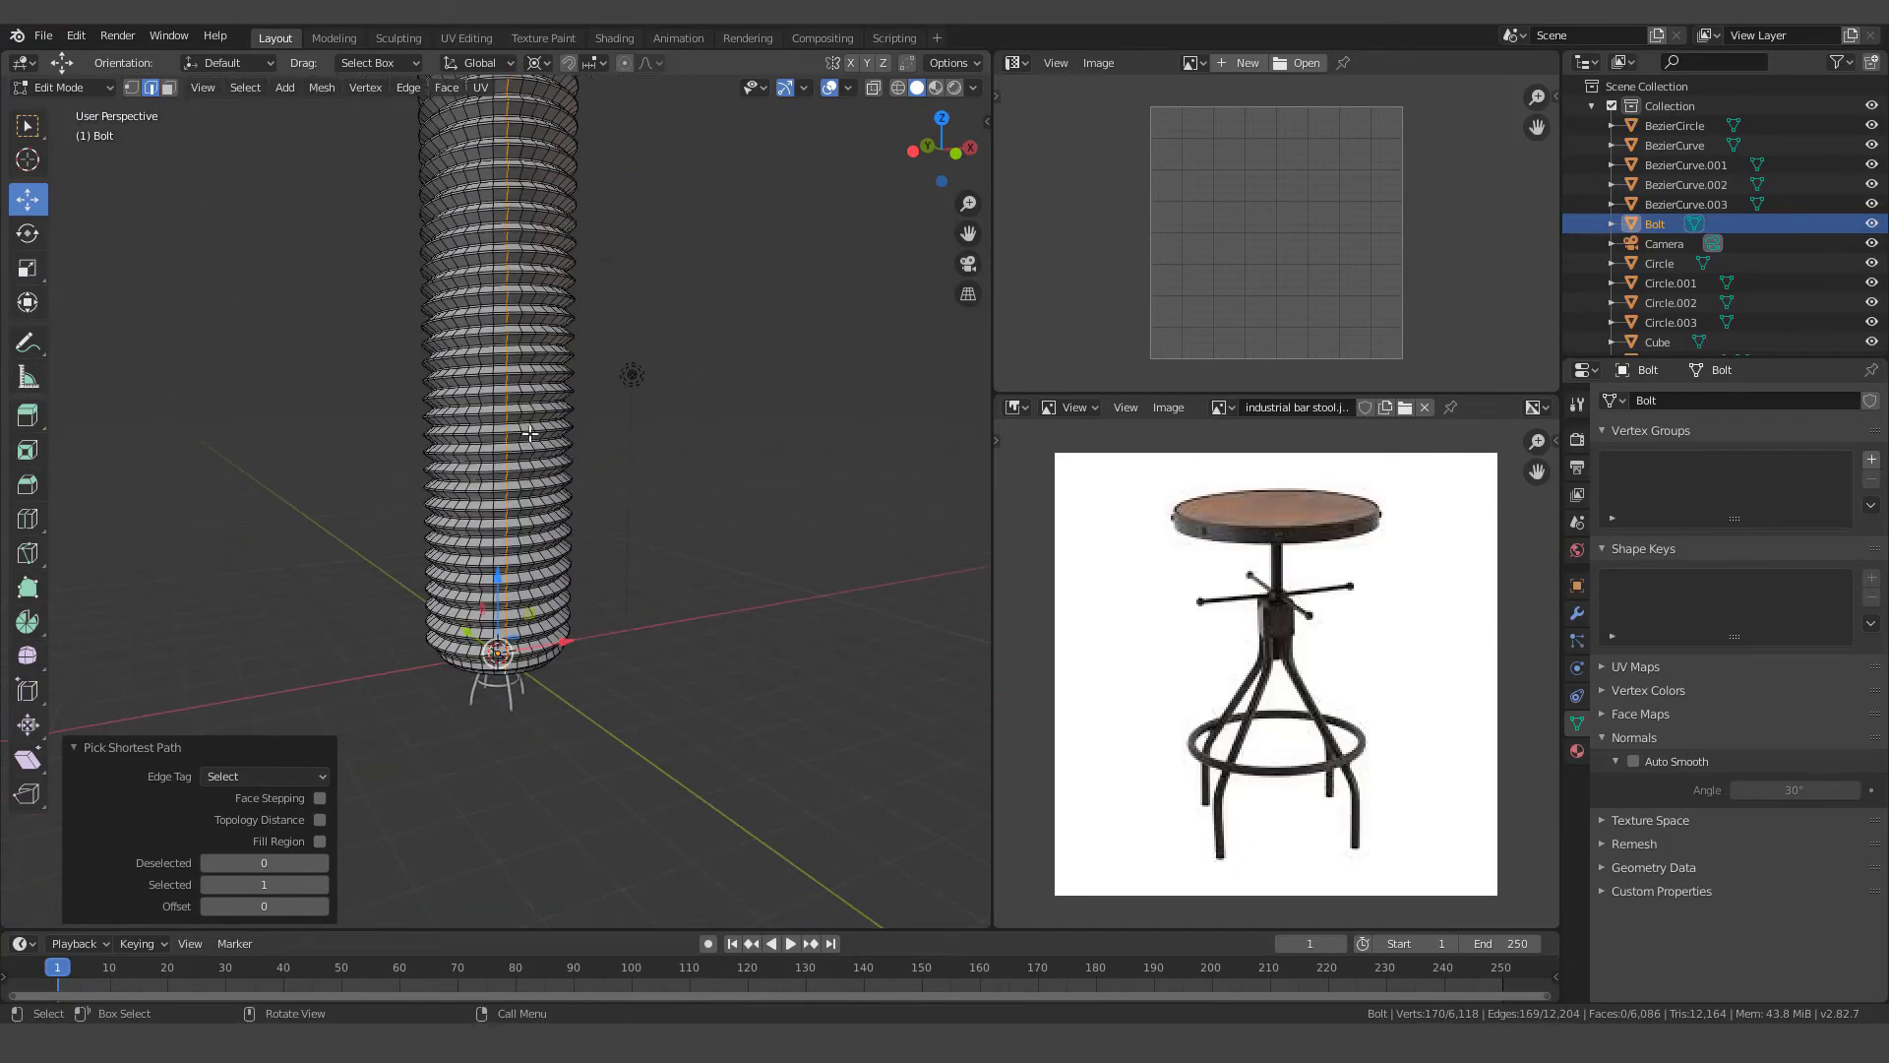
{"action": "middle_click_drag", "start_coordinate": [578, 375], "coordinate": [602, 596], "text": "shift"}
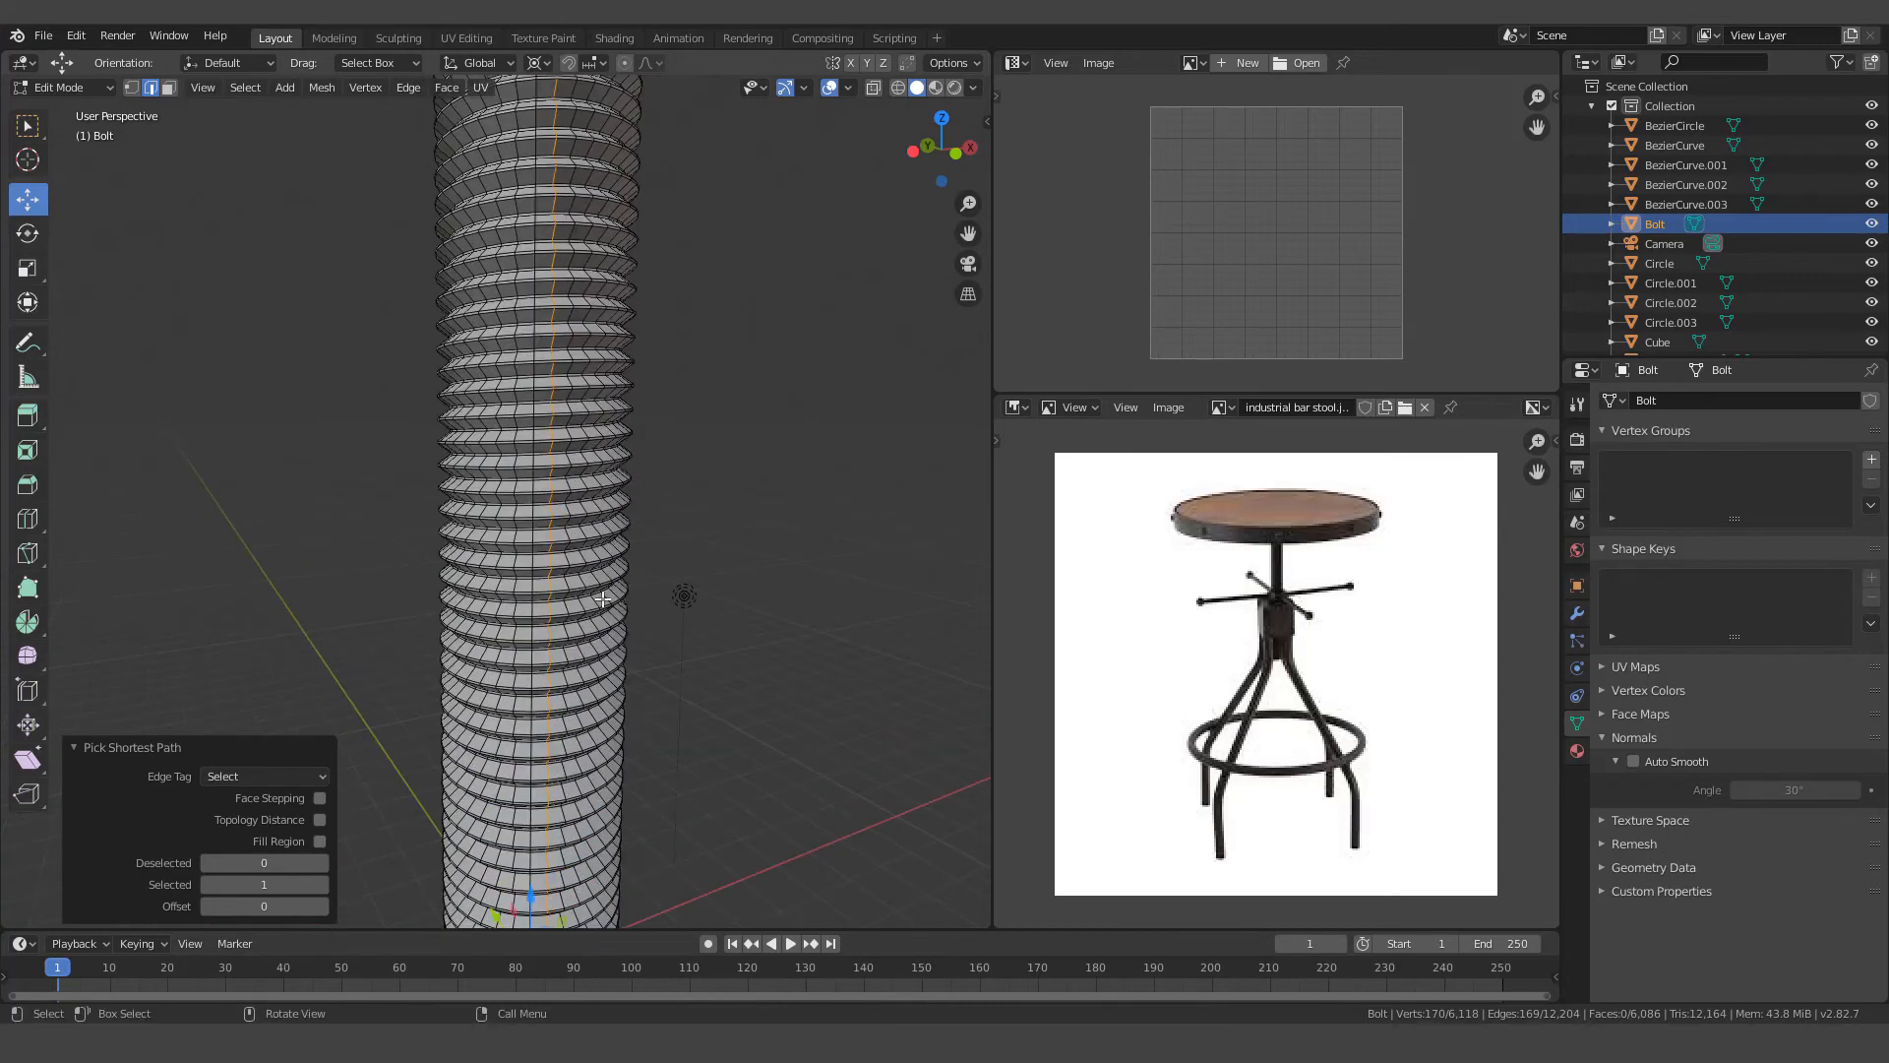
{"action": "right_click", "coordinate": [608, 504]}
{"action": "left_click", "coordinate": [570, 501]}
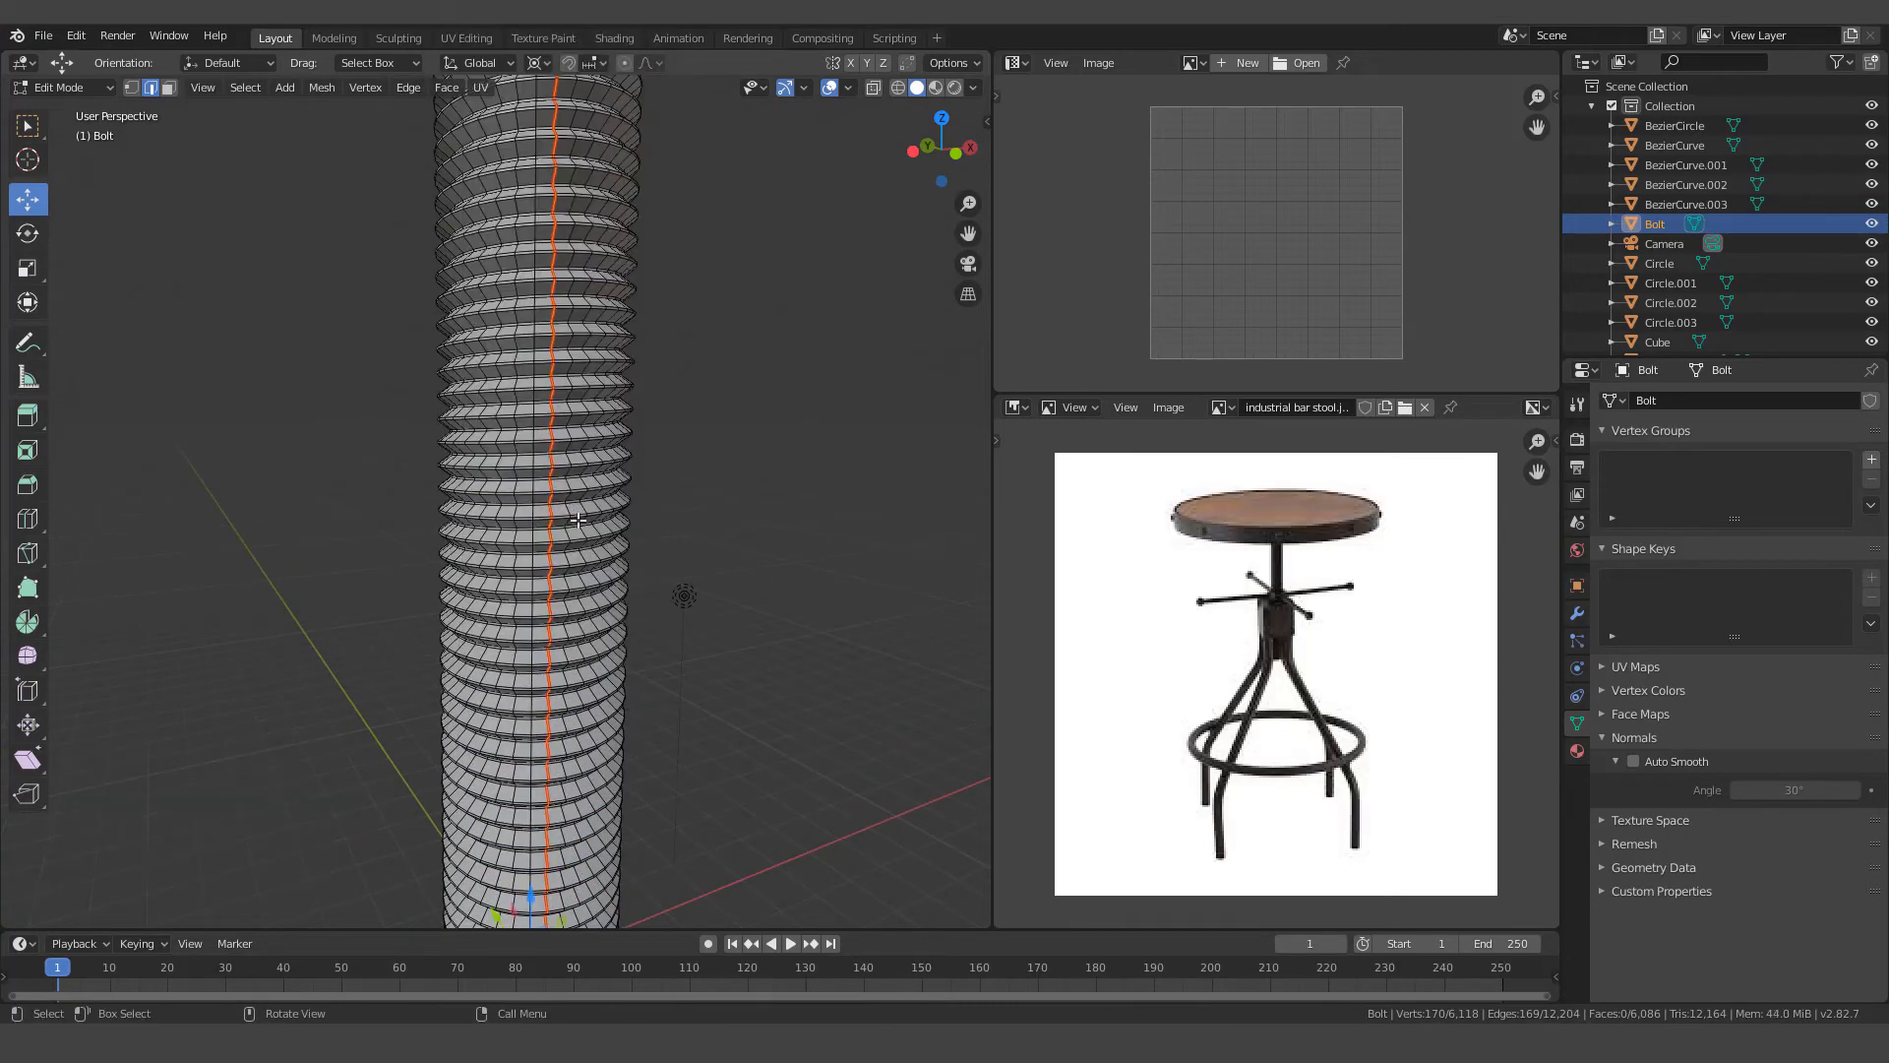
Unwrap the entire bolt mesh along its seam
{"action": "key", "text": "a"}
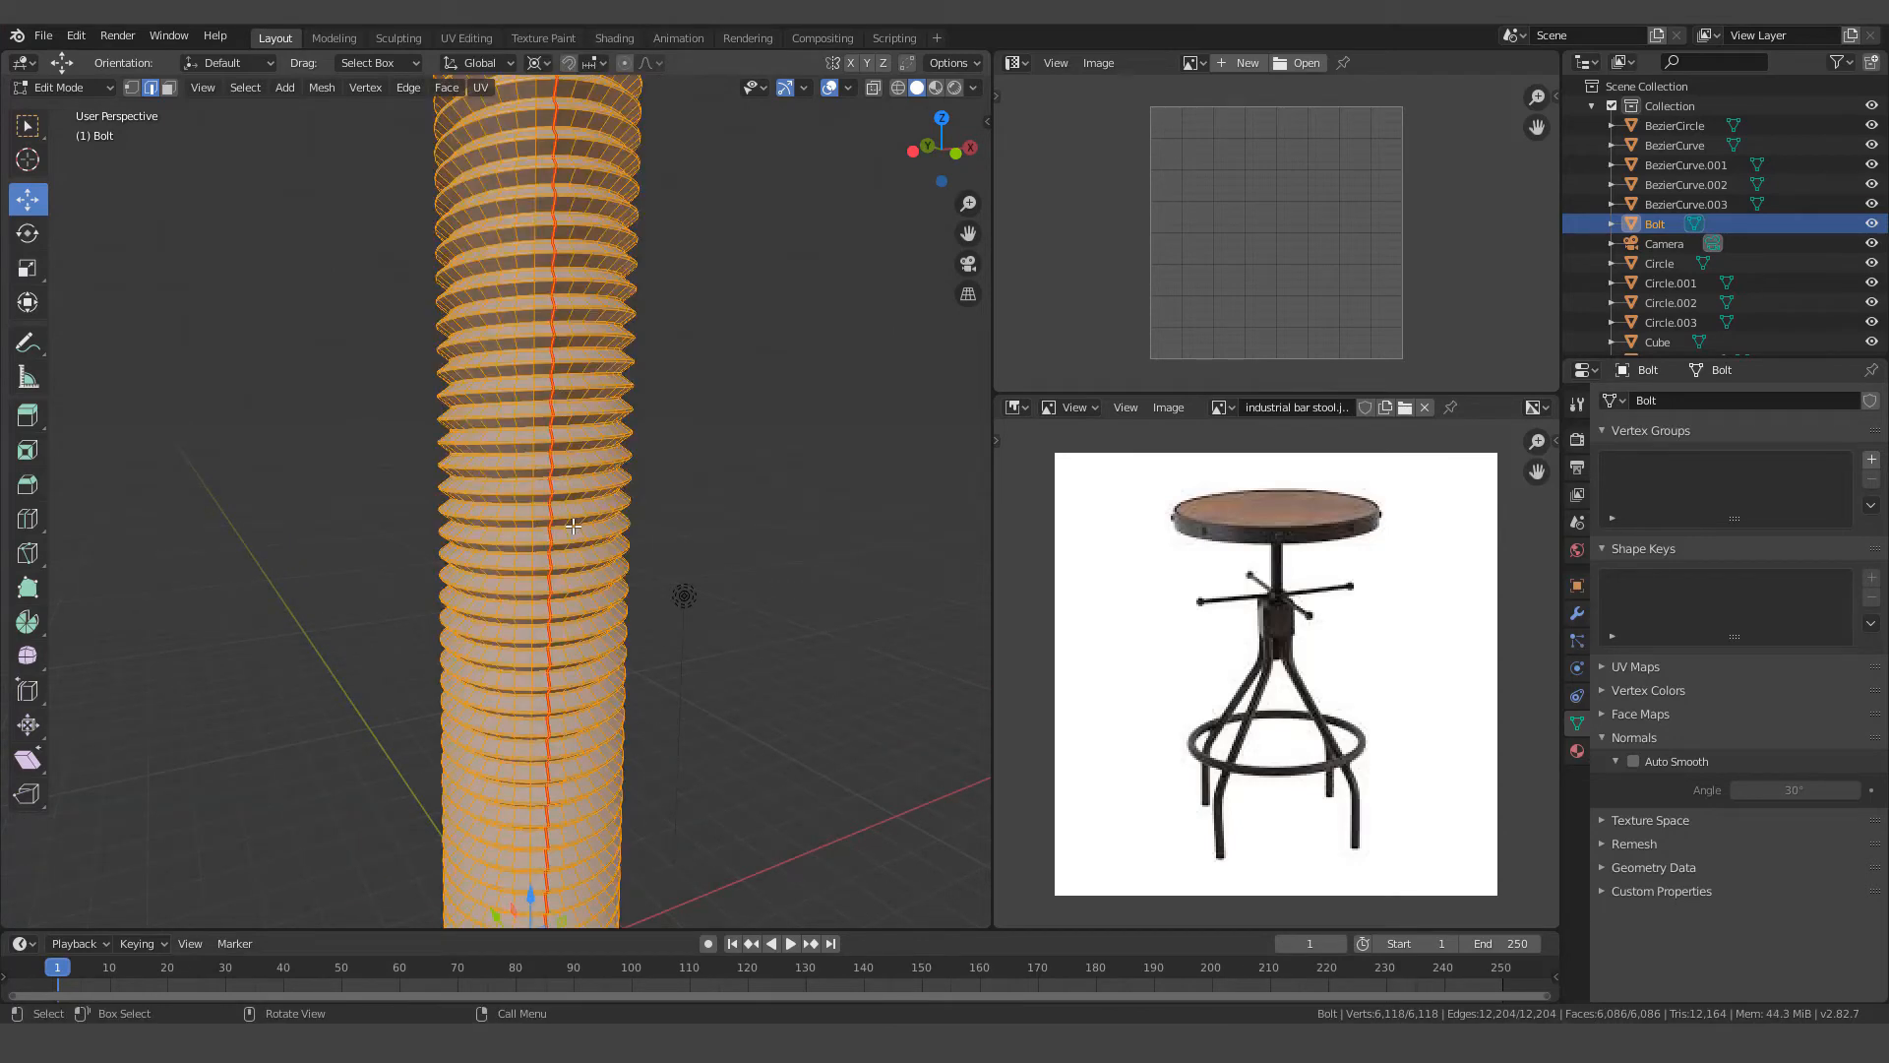
{"action": "key", "text": "u"}
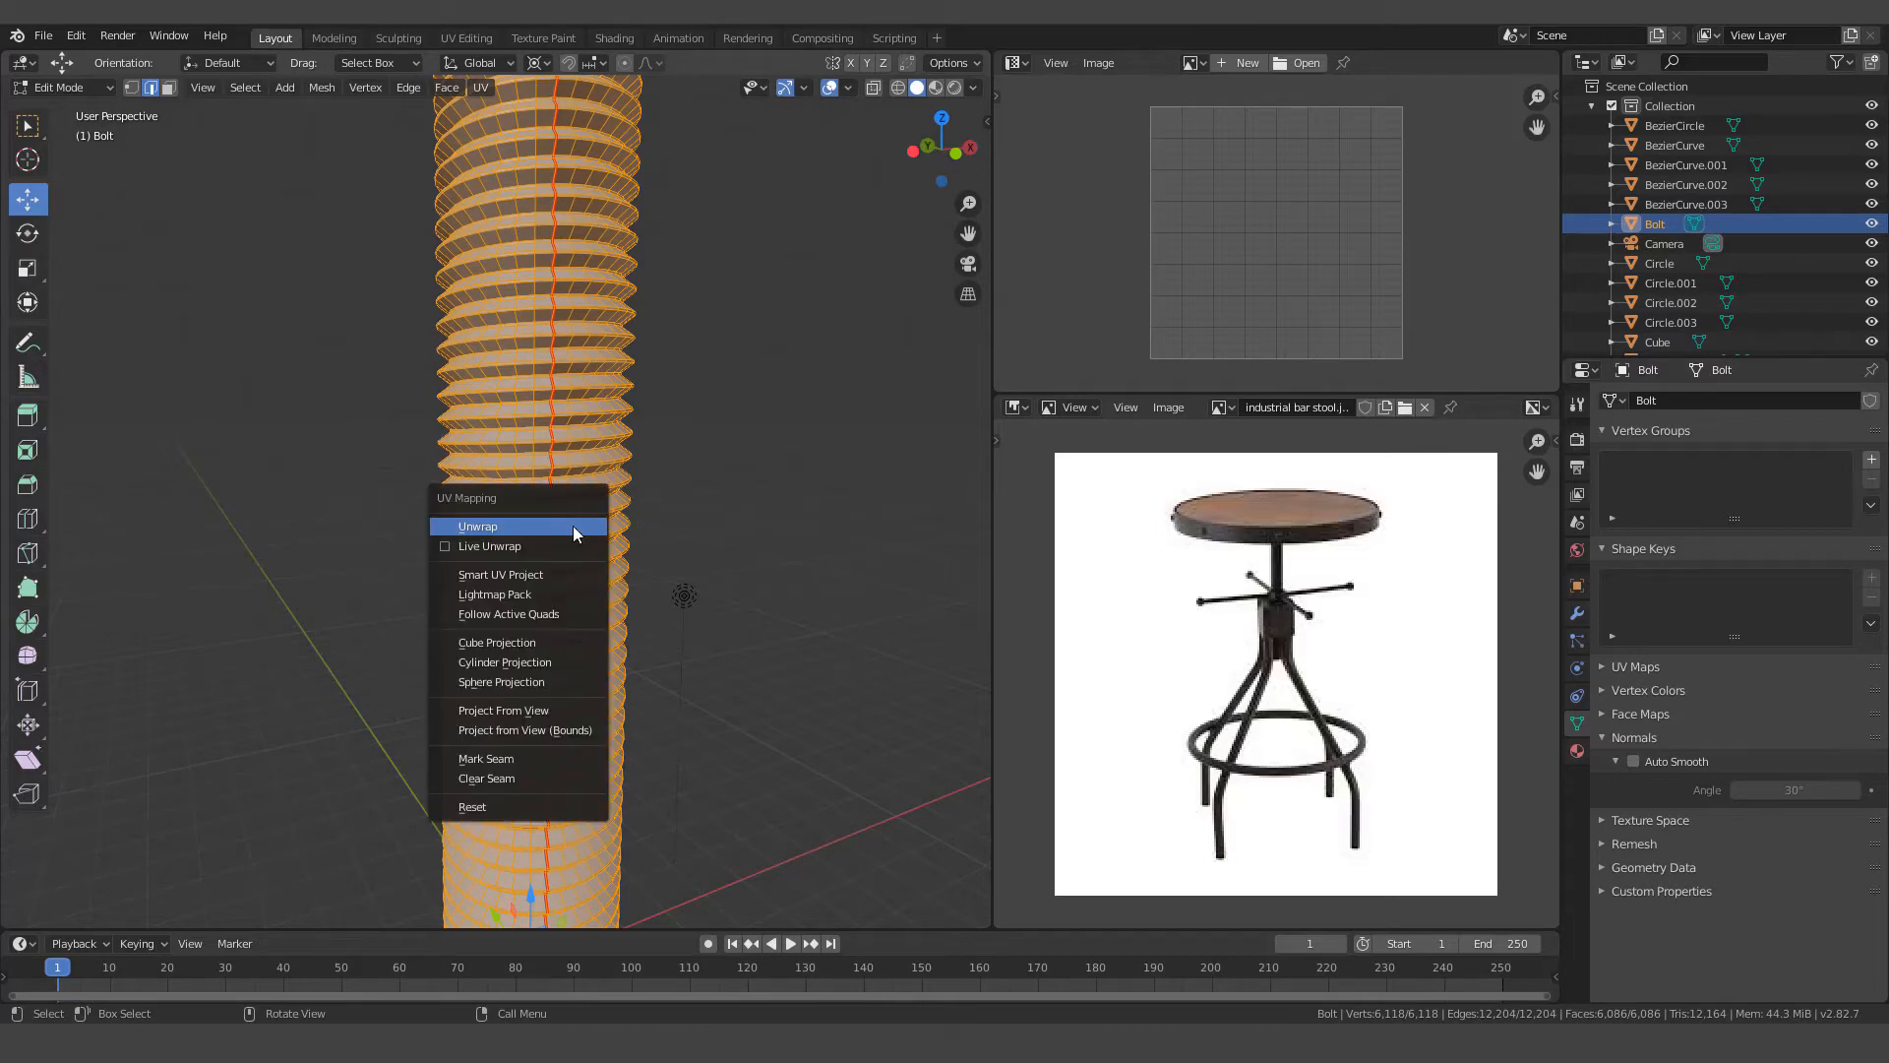
{"action": "left_click", "coordinate": [573, 526]}
{"action": "scroll", "coordinate": [1226, 274], "scroll_direction": "up", "scroll_amount": 4}
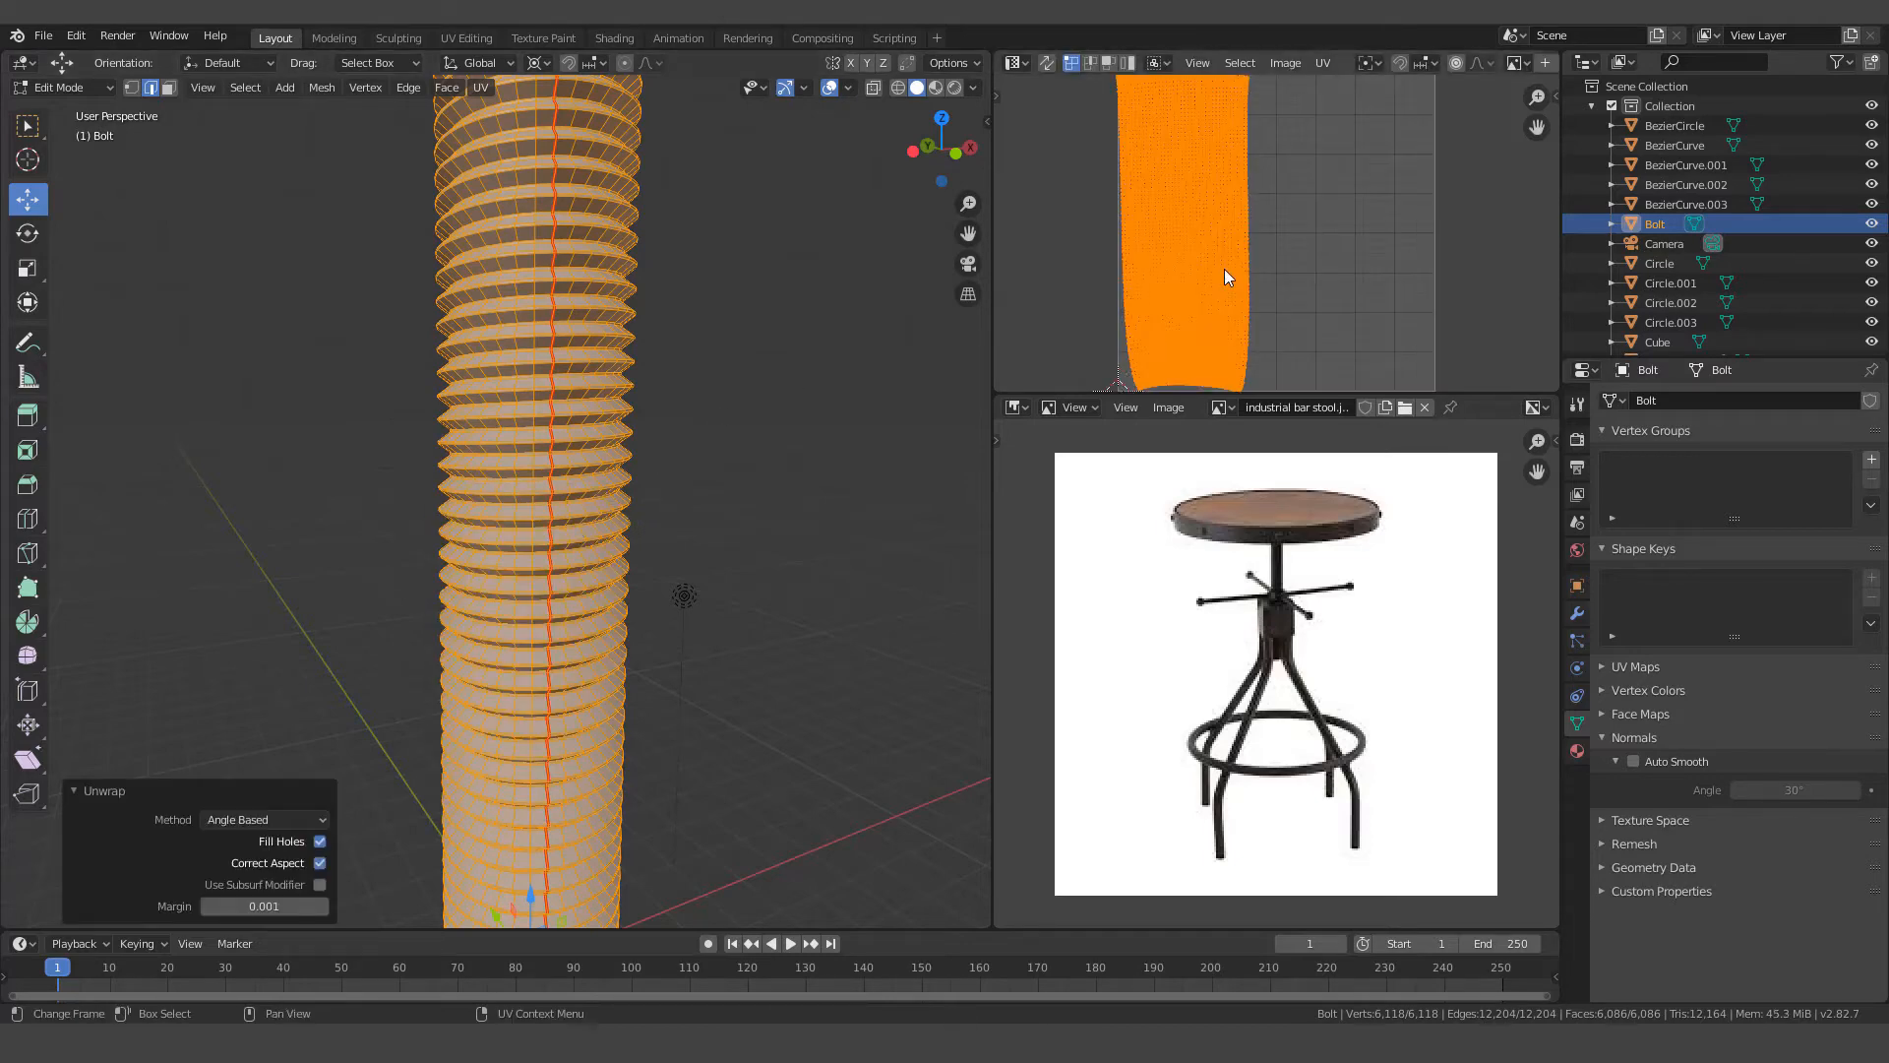
{"action": "scroll", "coordinate": [1183, 252], "scroll_direction": "down", "scroll_amount": 2}
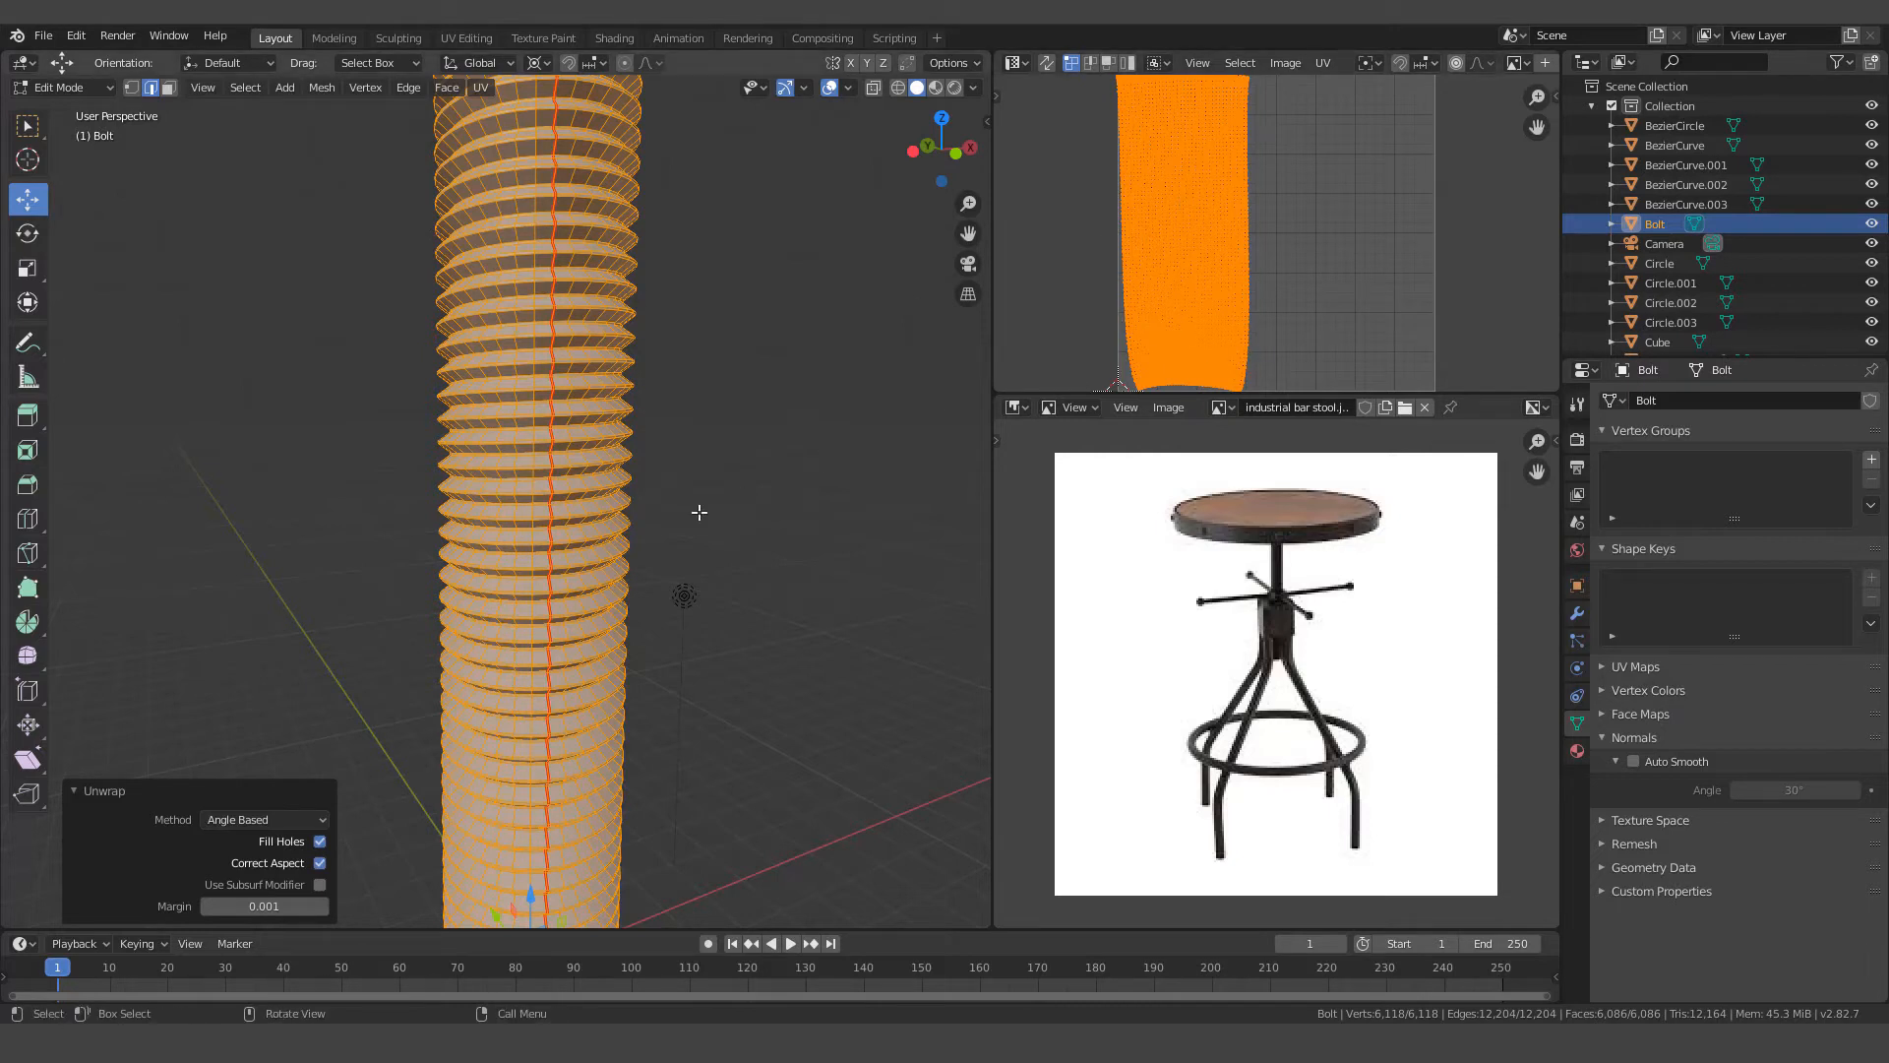
Apply smooth shading to the bolt object and enable Auto Smooth for its normals
{"action": "key", "text": "Tab"}
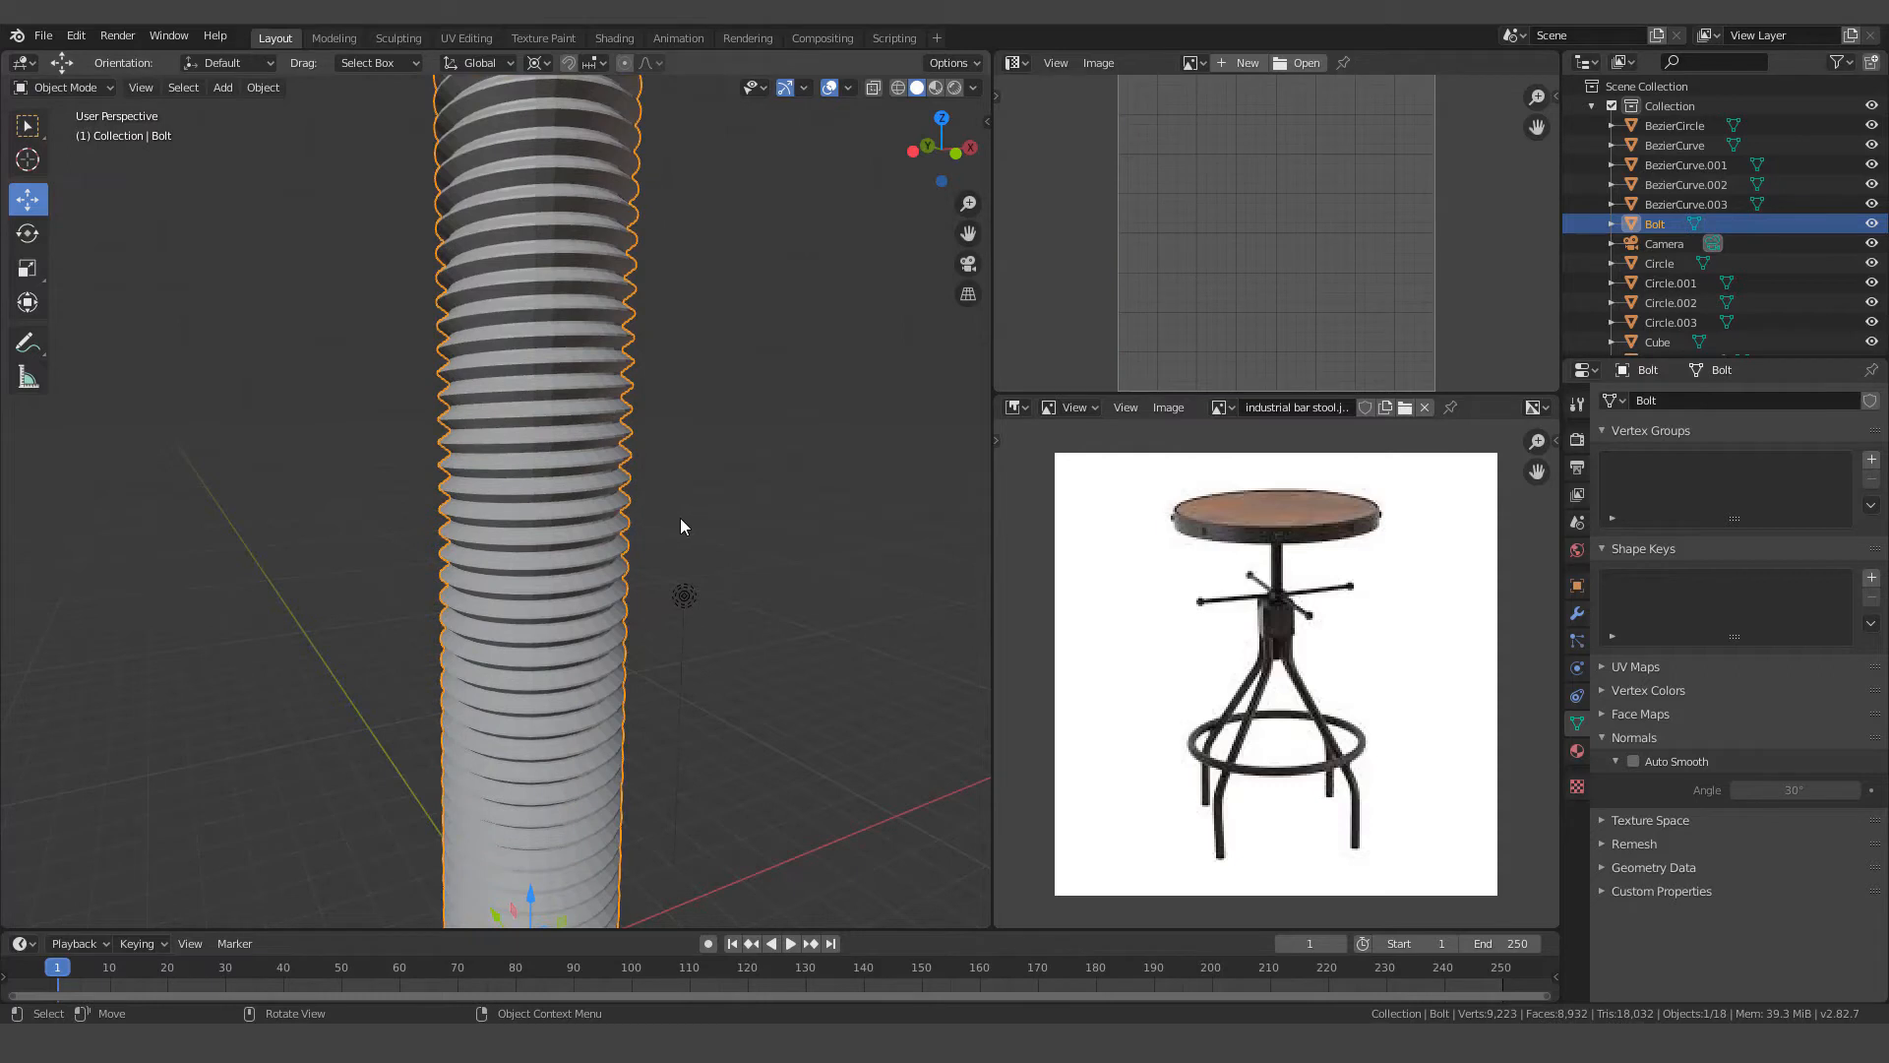
{"action": "right_click", "coordinate": [677, 463]}
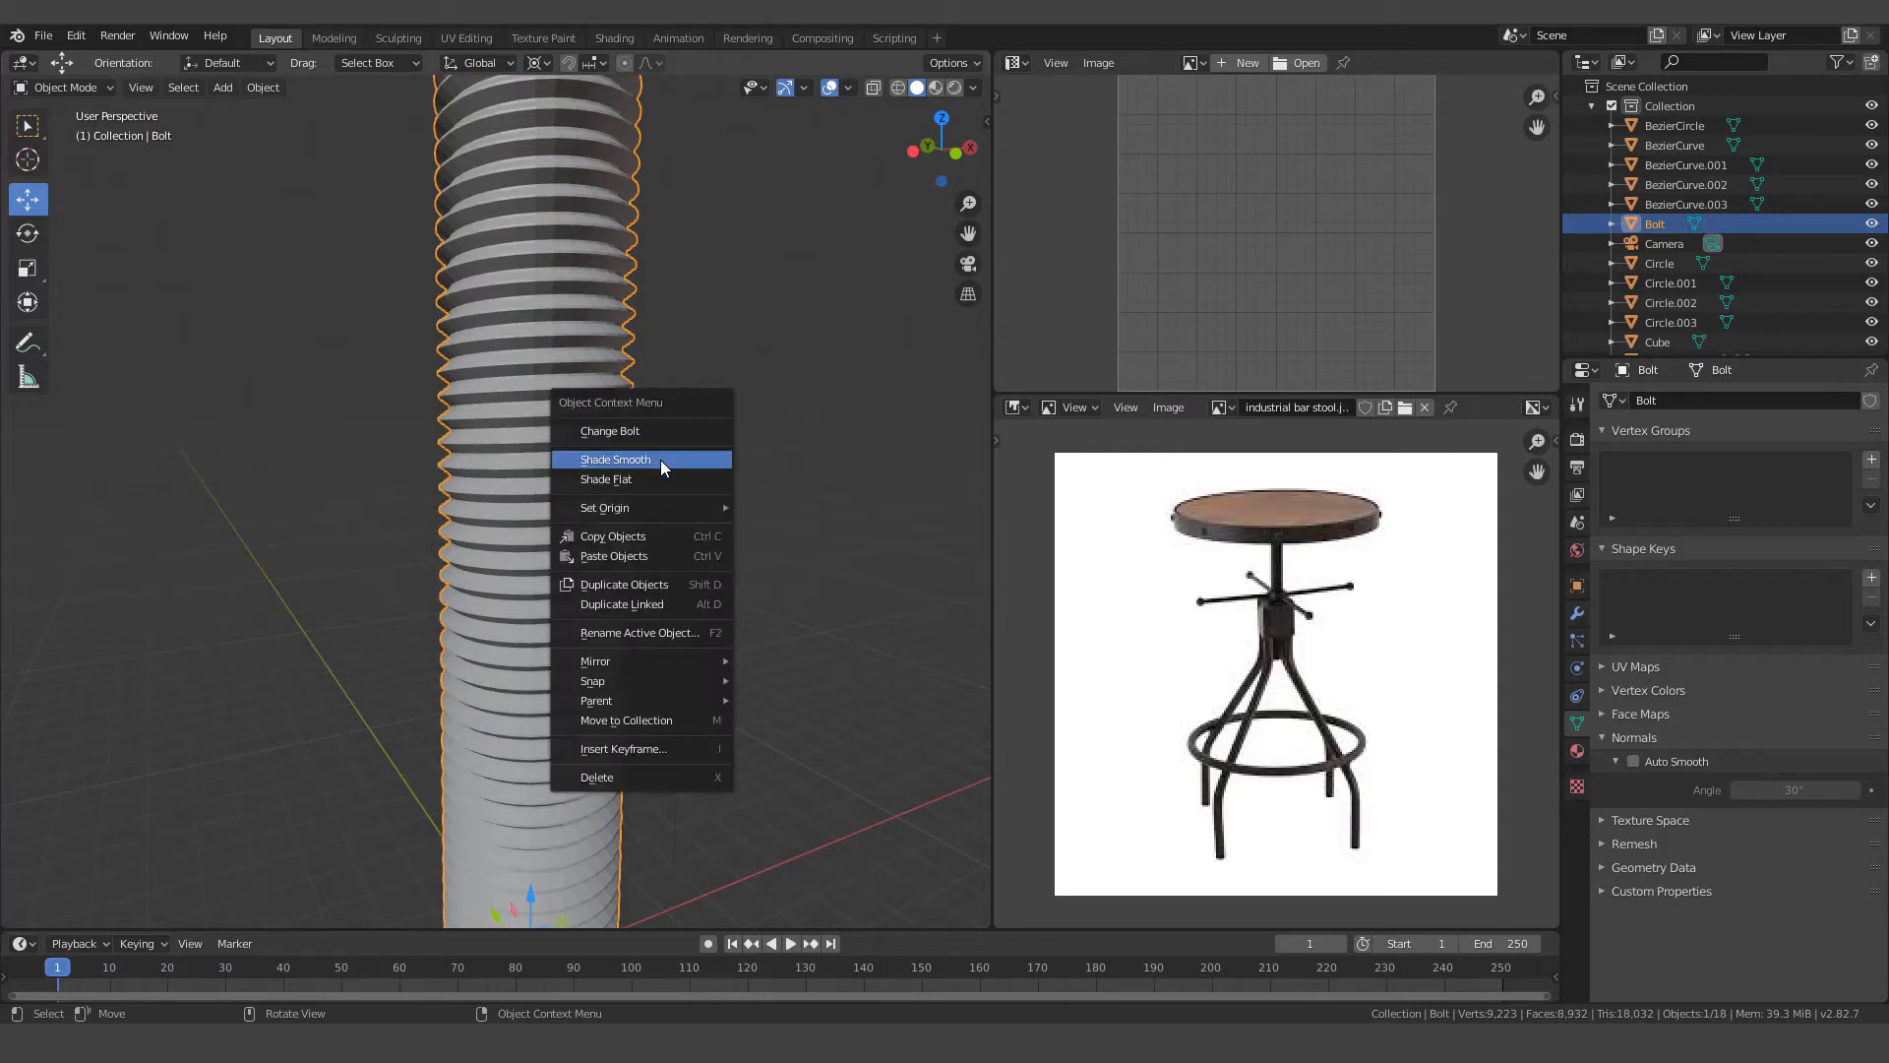
{"action": "left_click", "coordinate": [659, 458]}
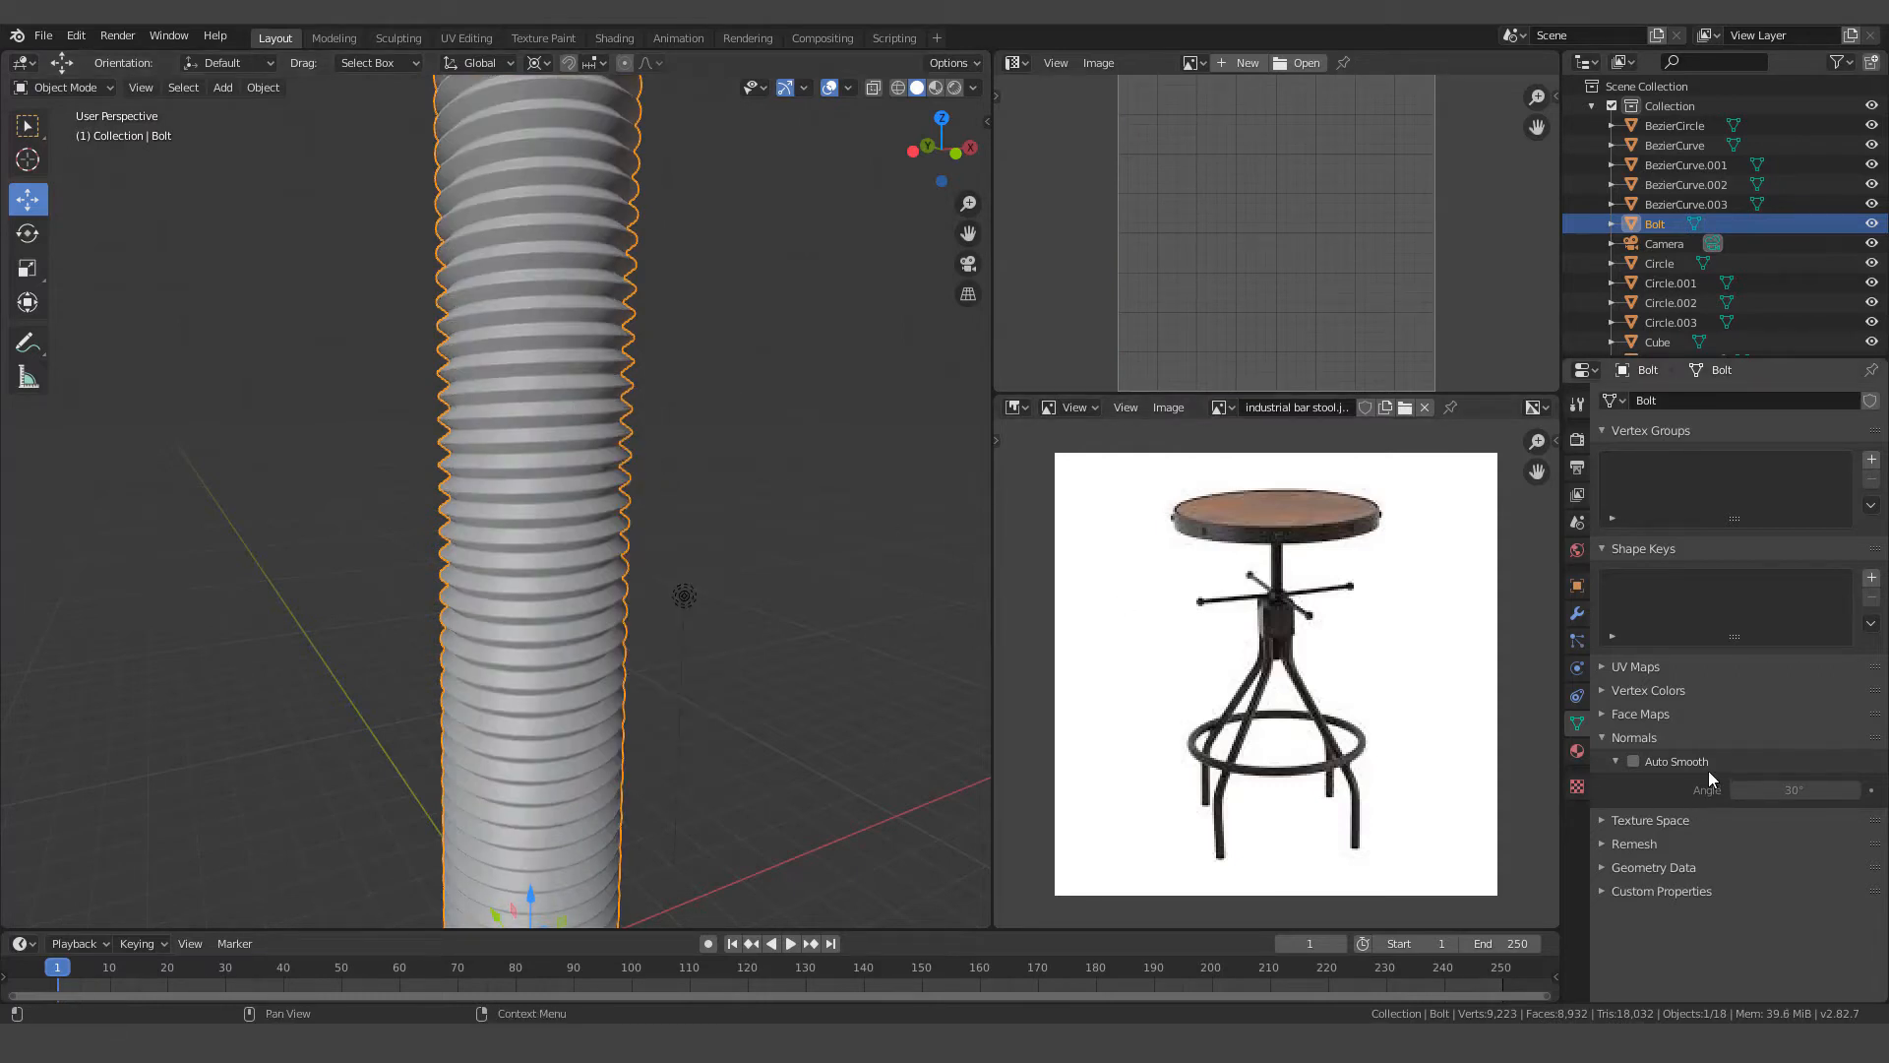
{"action": "left_click", "coordinate": [1635, 762]}
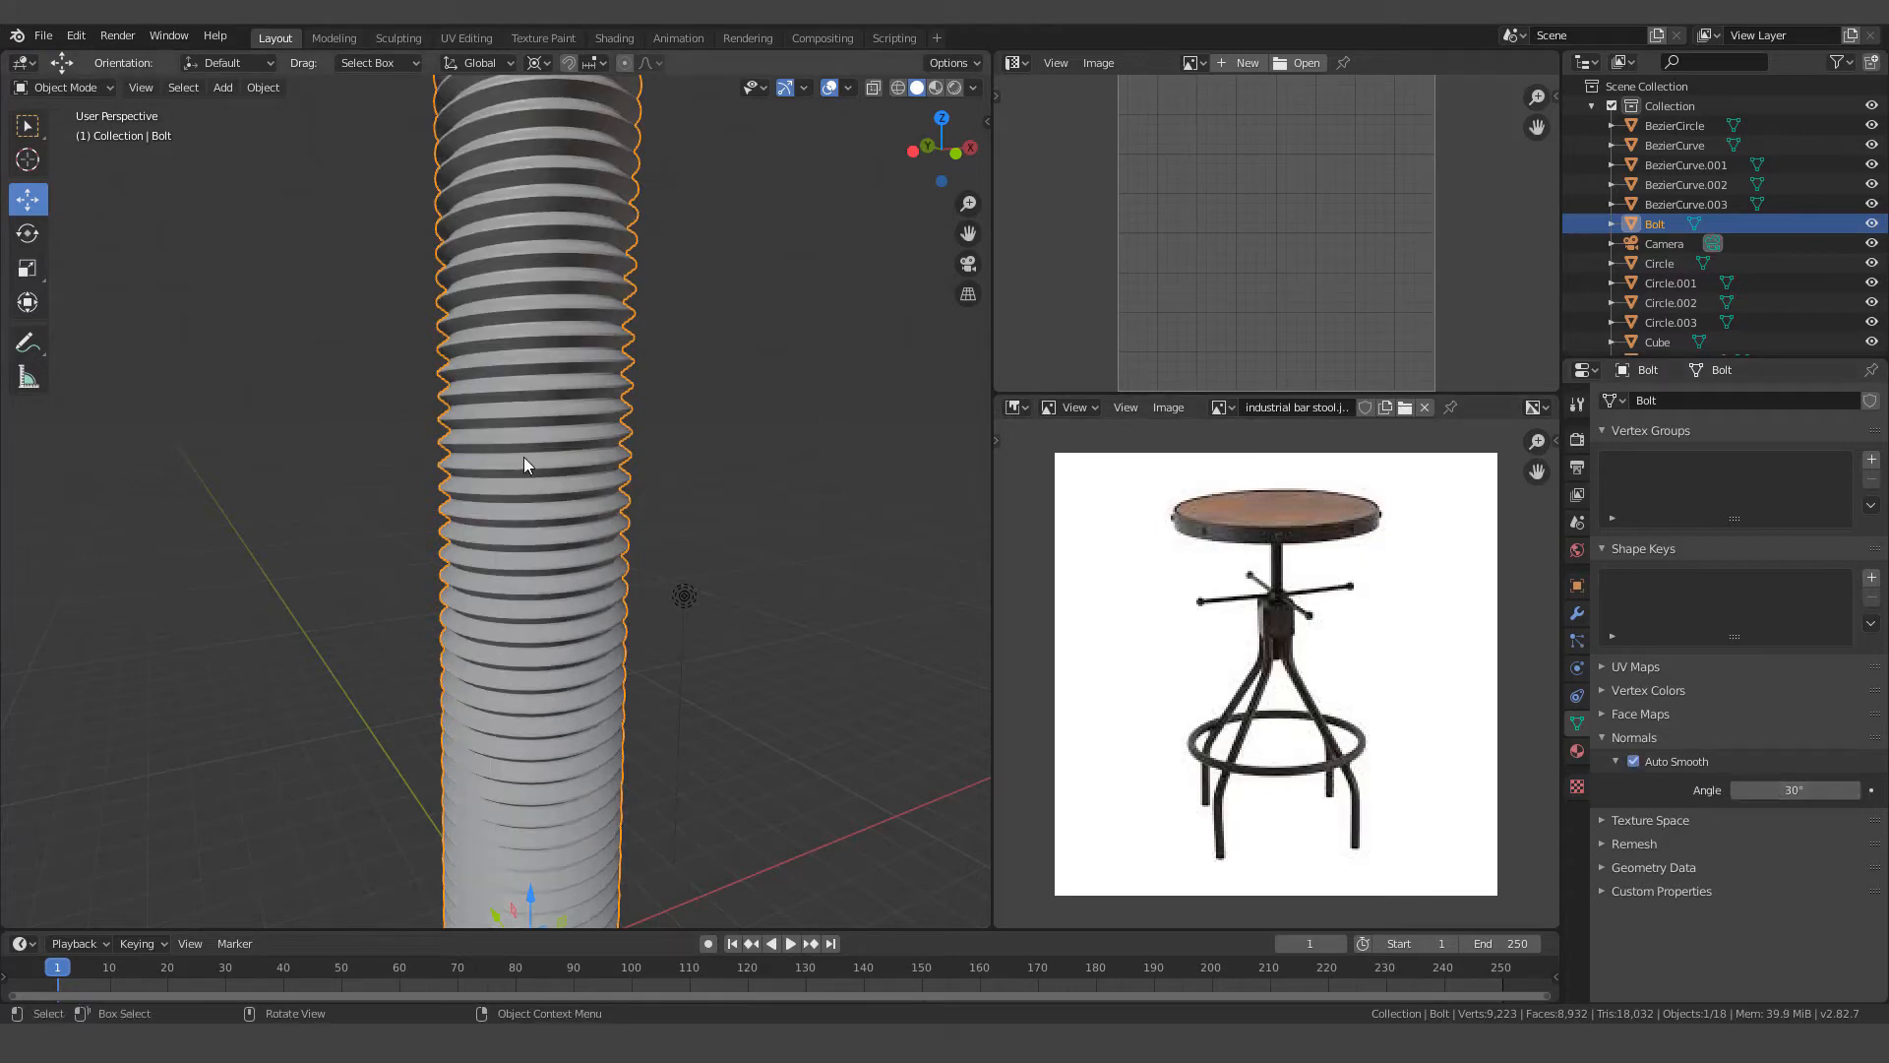
{"action": "scroll", "coordinate": [524, 456], "scroll_direction": "down", "scroll_amount": 3}
{"action": "scroll", "coordinate": [523, 456], "scroll_direction": "up", "scroll_amount": 2}
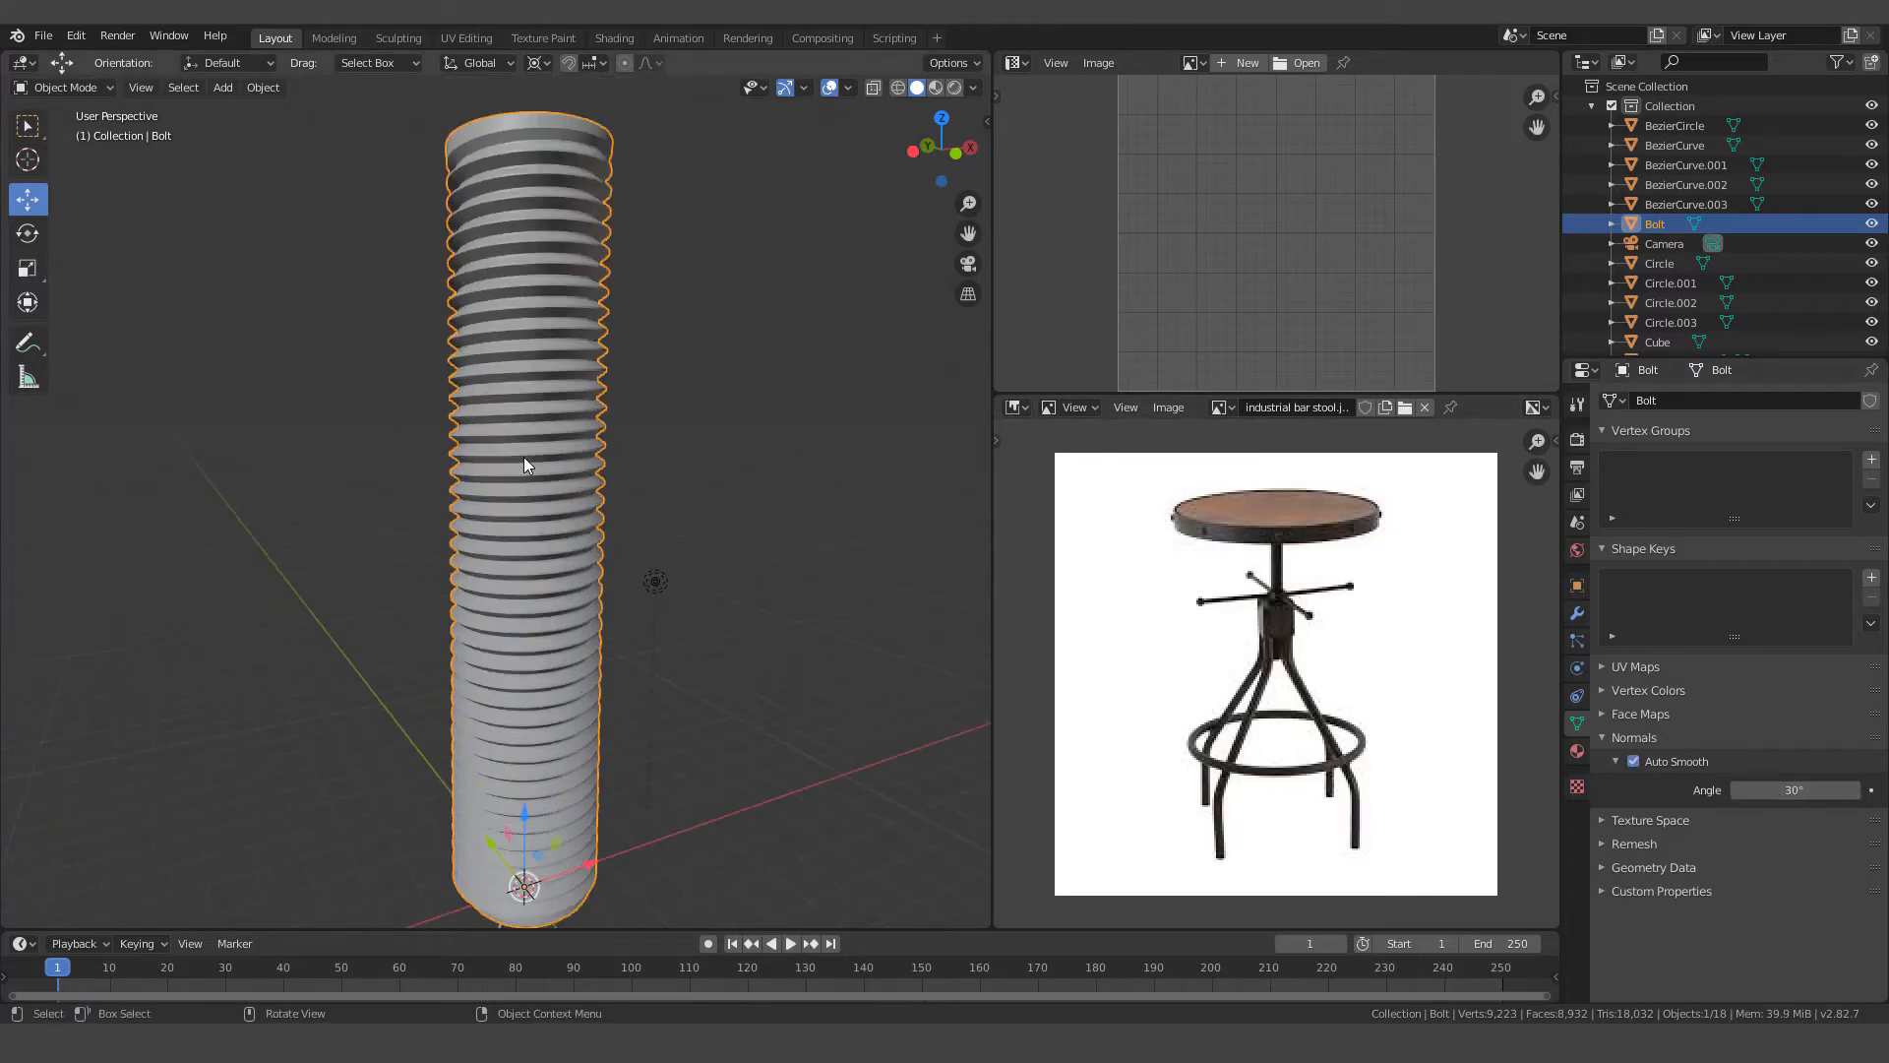
Scale the whole bolt mesh down uniformly by a factor of about 0.106
{"action": "key", "text": "Tab"}
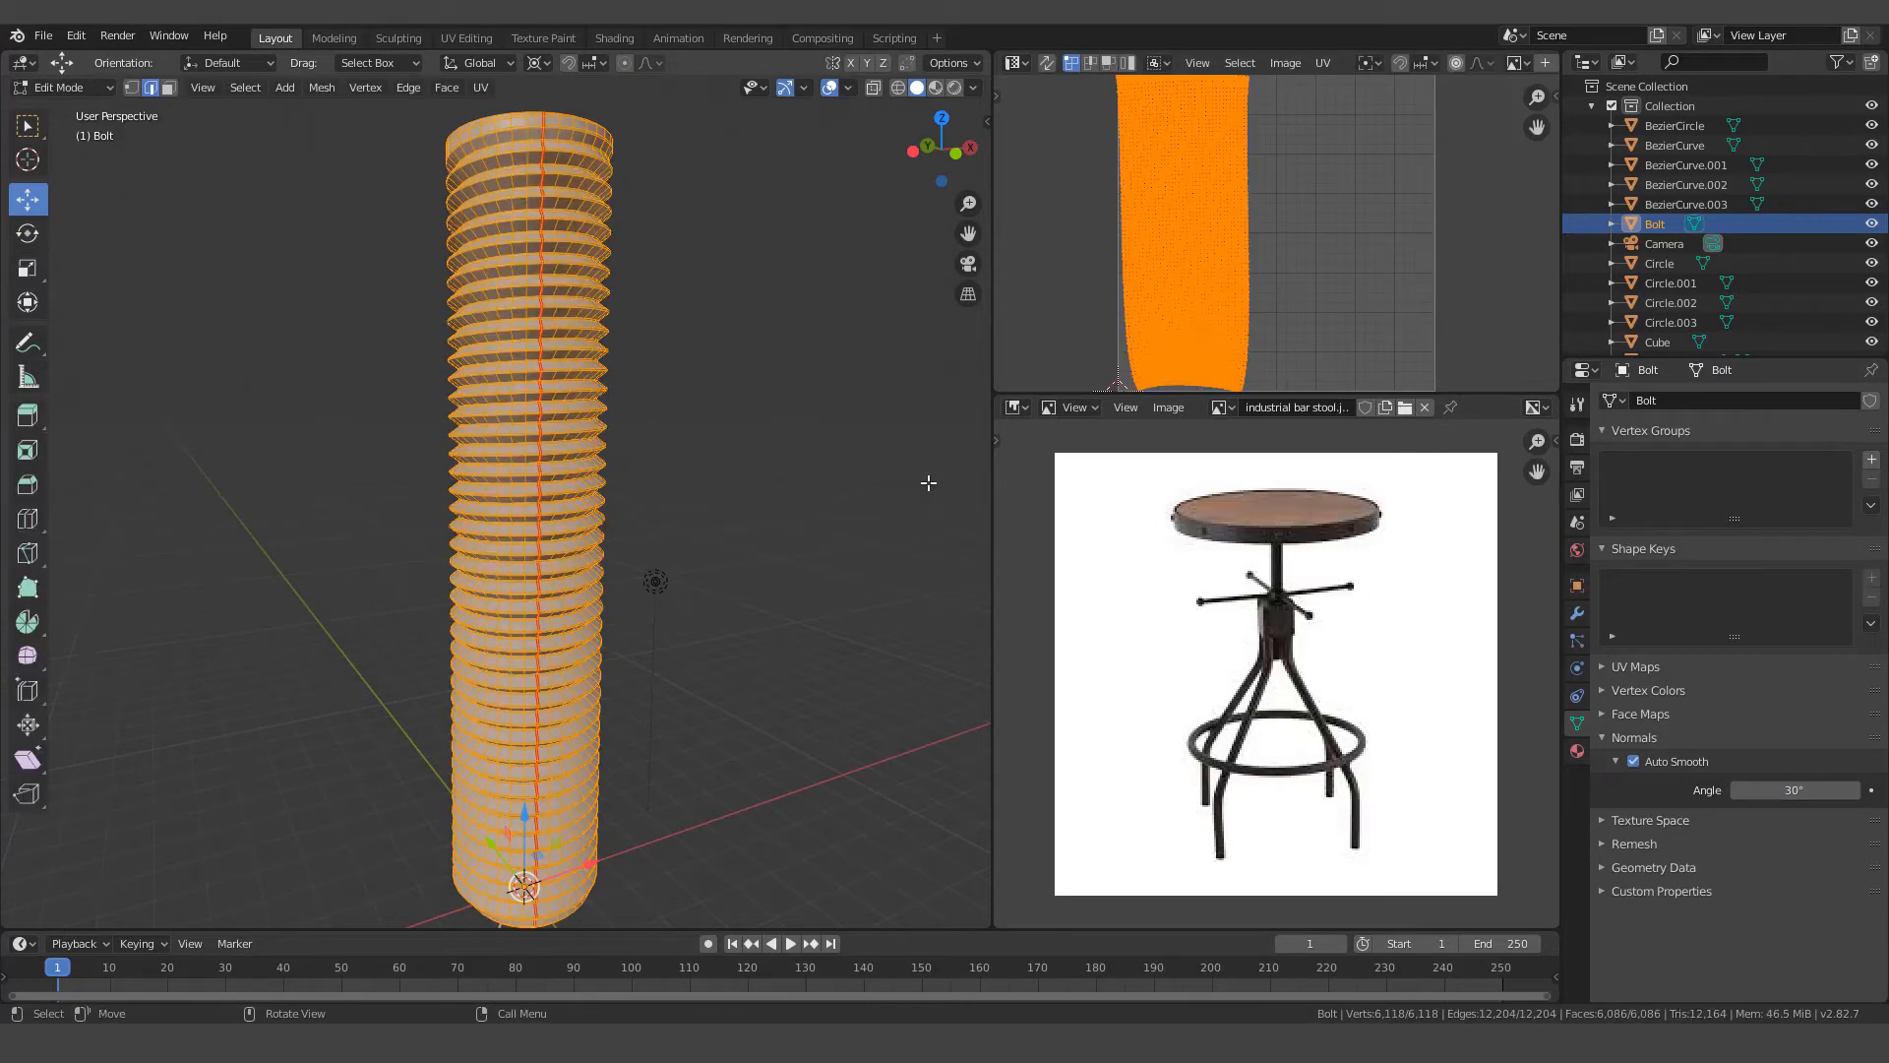
{"action": "key", "text": "s"}
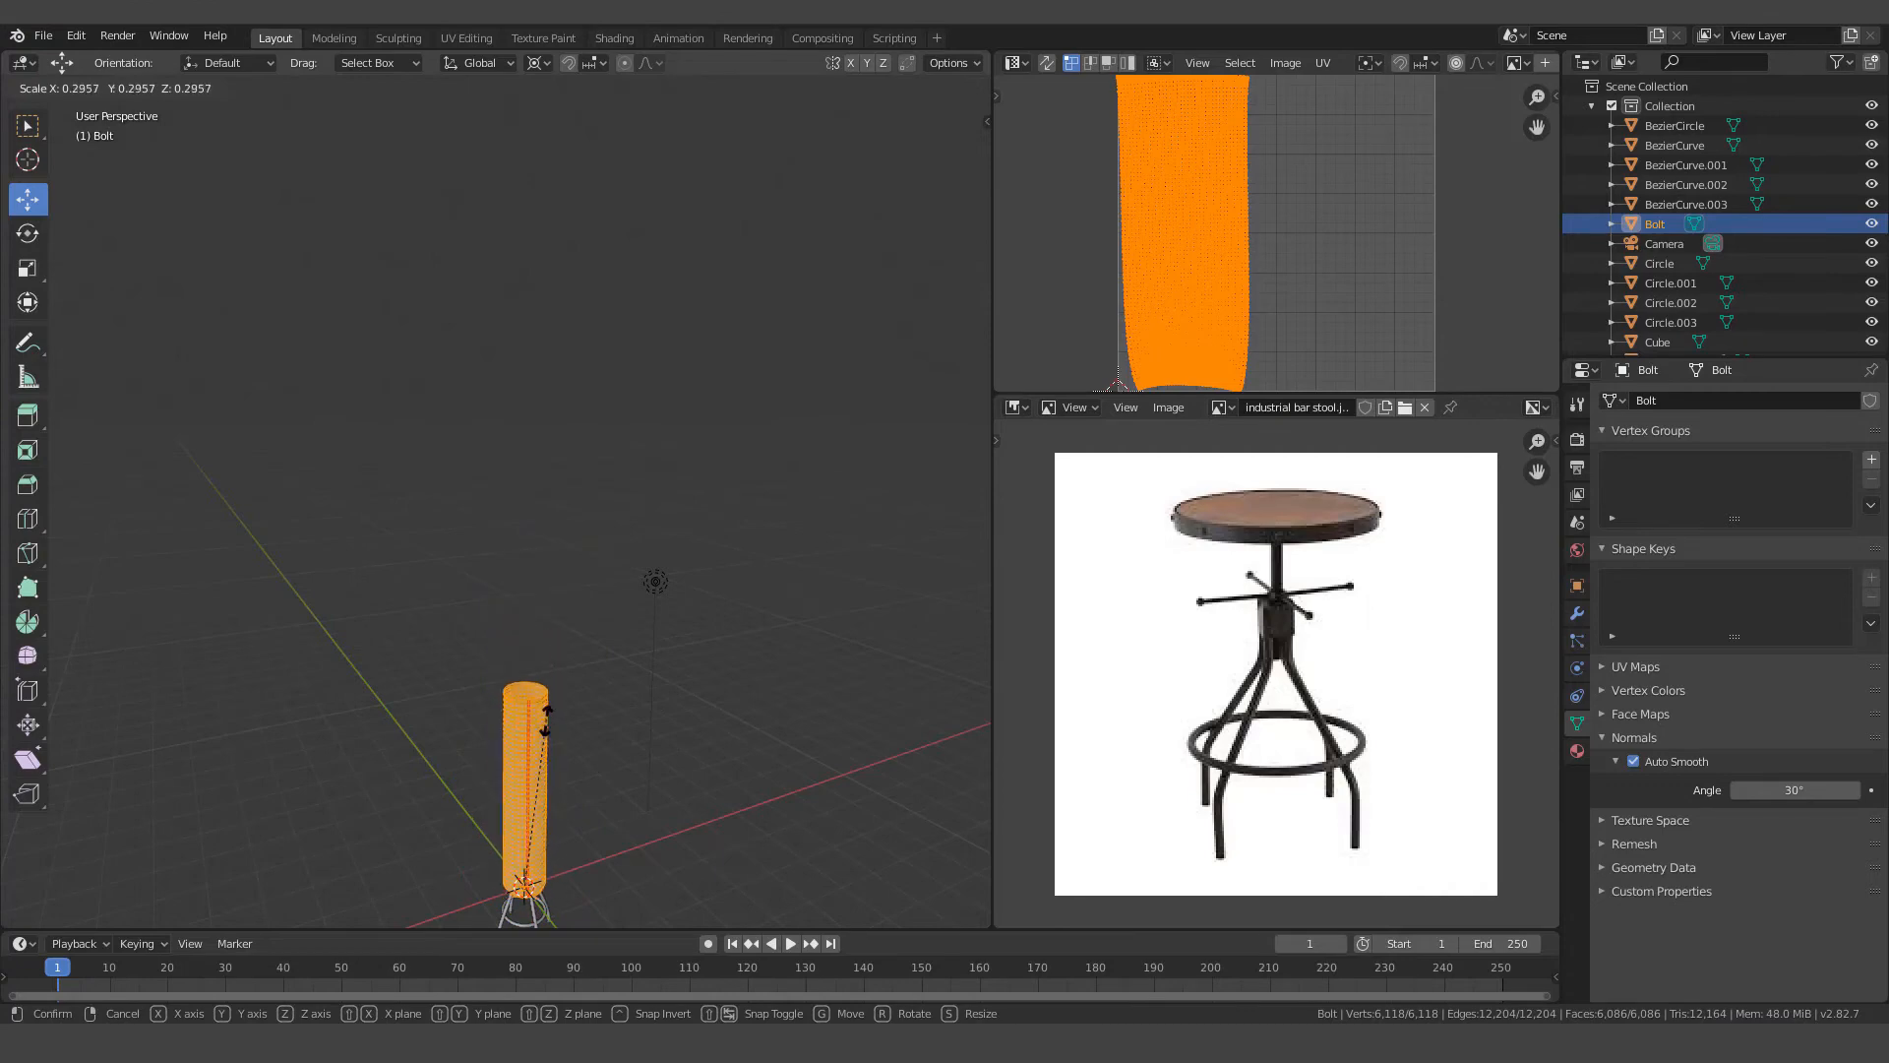
{"action": "left_click", "coordinate": [552, 809]}
{"action": "scroll", "coordinate": [571, 775], "scroll_direction": "up", "scroll_amount": 2}
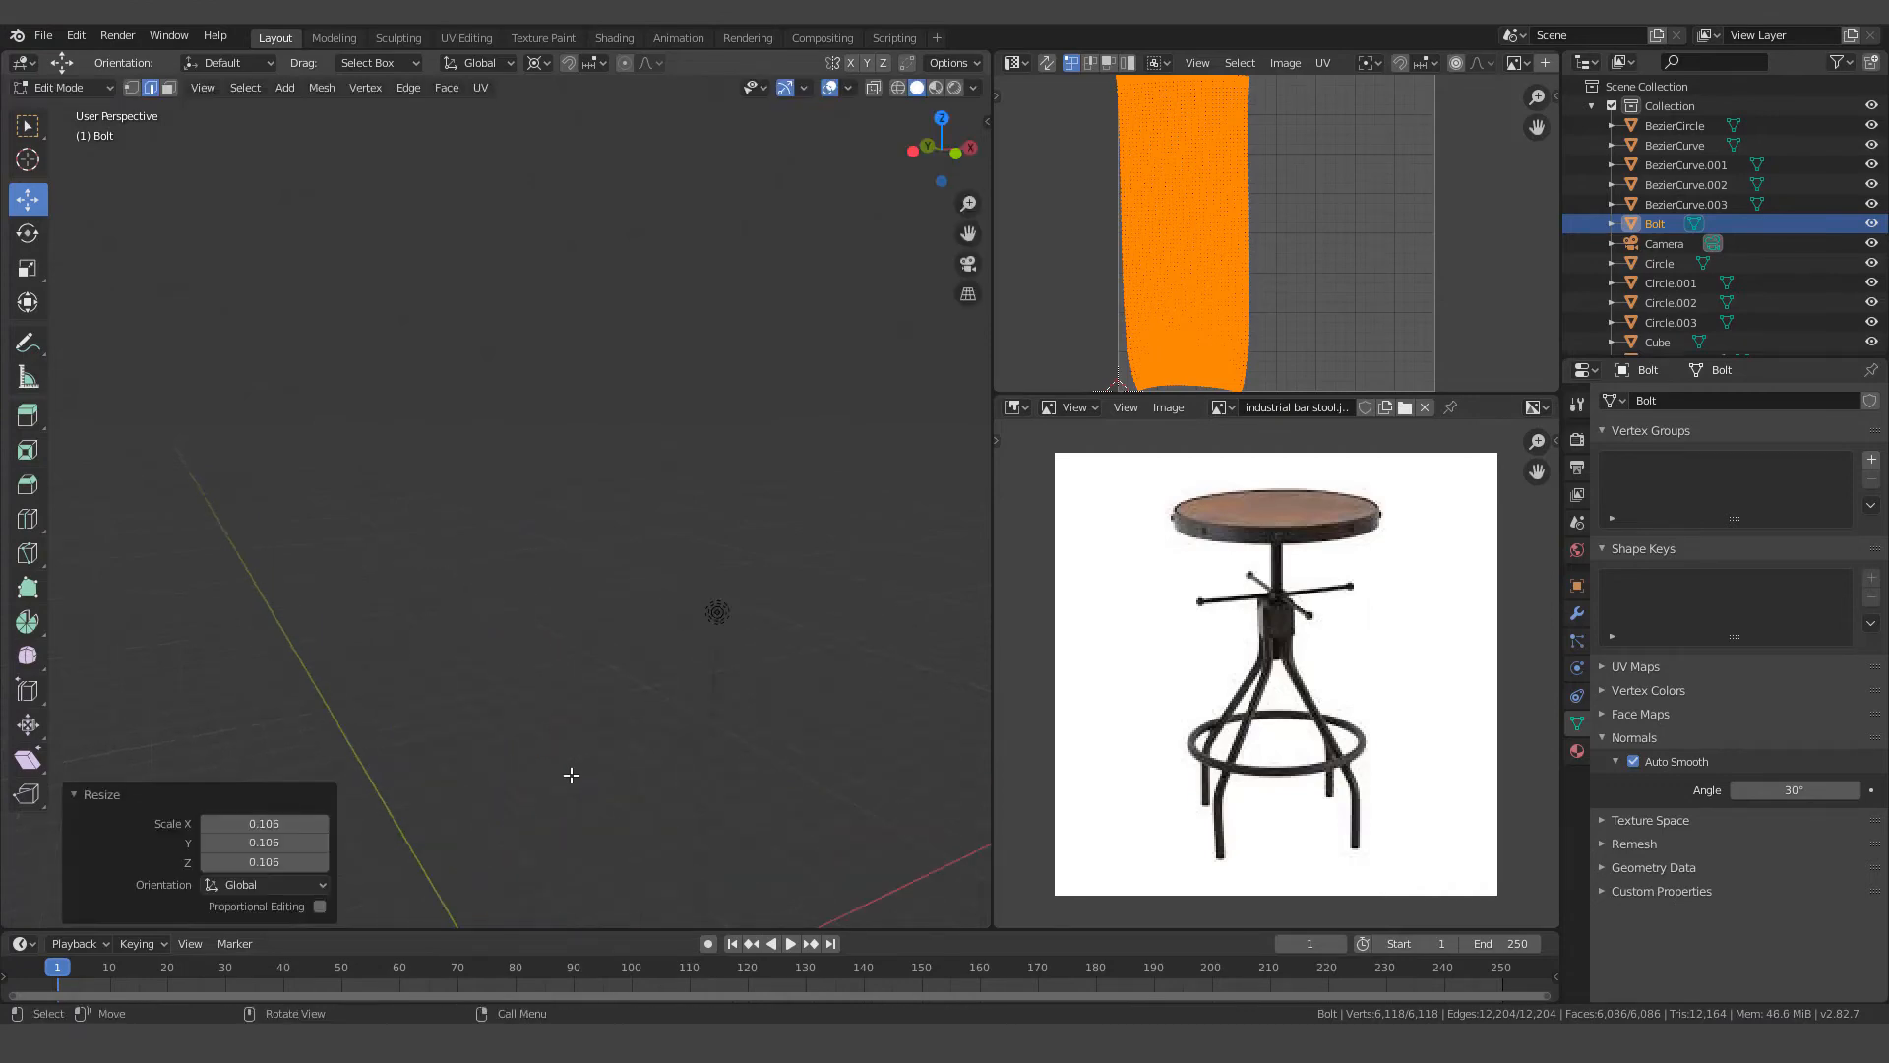
{"action": "scroll", "coordinate": [544, 628], "scroll_direction": "down", "scroll_amount": 6}
{"action": "scroll", "coordinate": [591, 295], "scroll_direction": "up", "scroll_amount": 6}
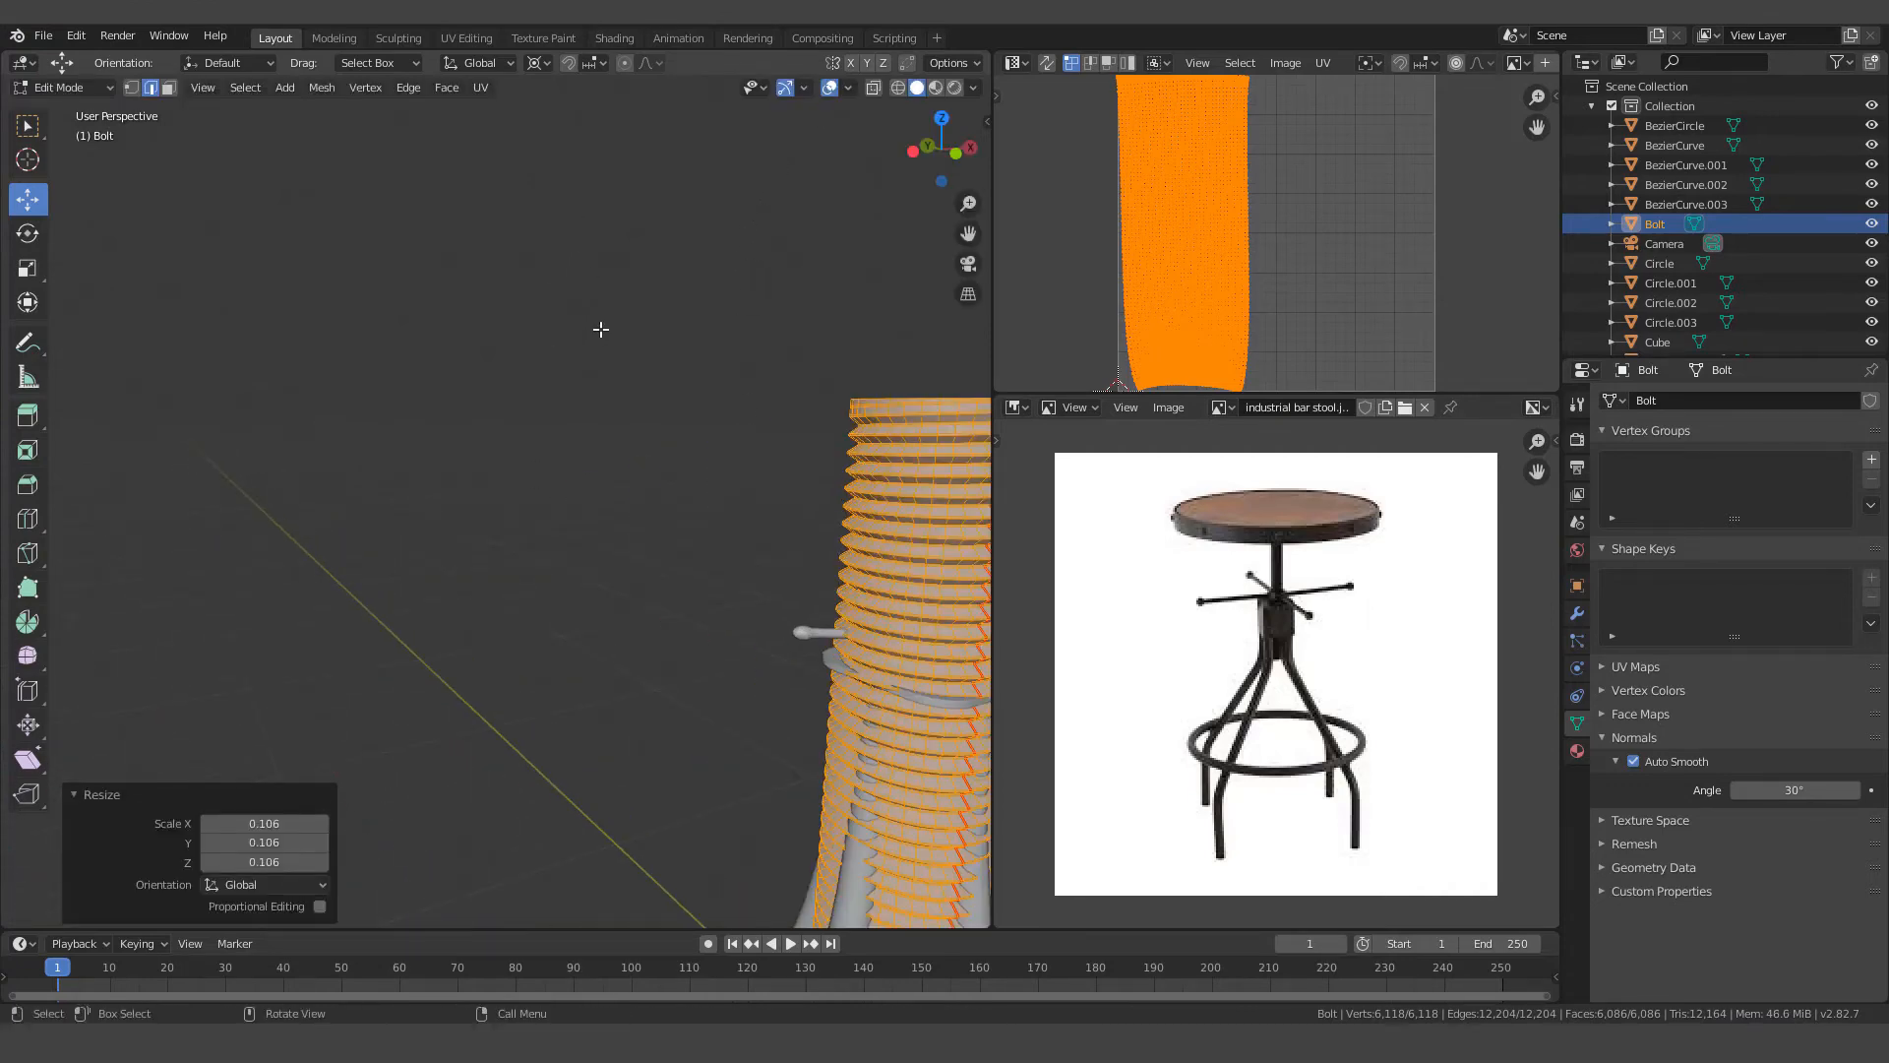
Scale the bolt mesh down again by about 0.439 so its width suits the stool's central collar
{"action": "middle_click_drag", "start_coordinate": [708, 328], "coordinate": [466, 174], "text": "shift"}
{"action": "scroll", "coordinate": [504, 201], "scroll_direction": "up", "scroll_amount": 3}
{"action": "scroll", "coordinate": [591, 208], "scroll_direction": "down", "scroll_amount": 1}
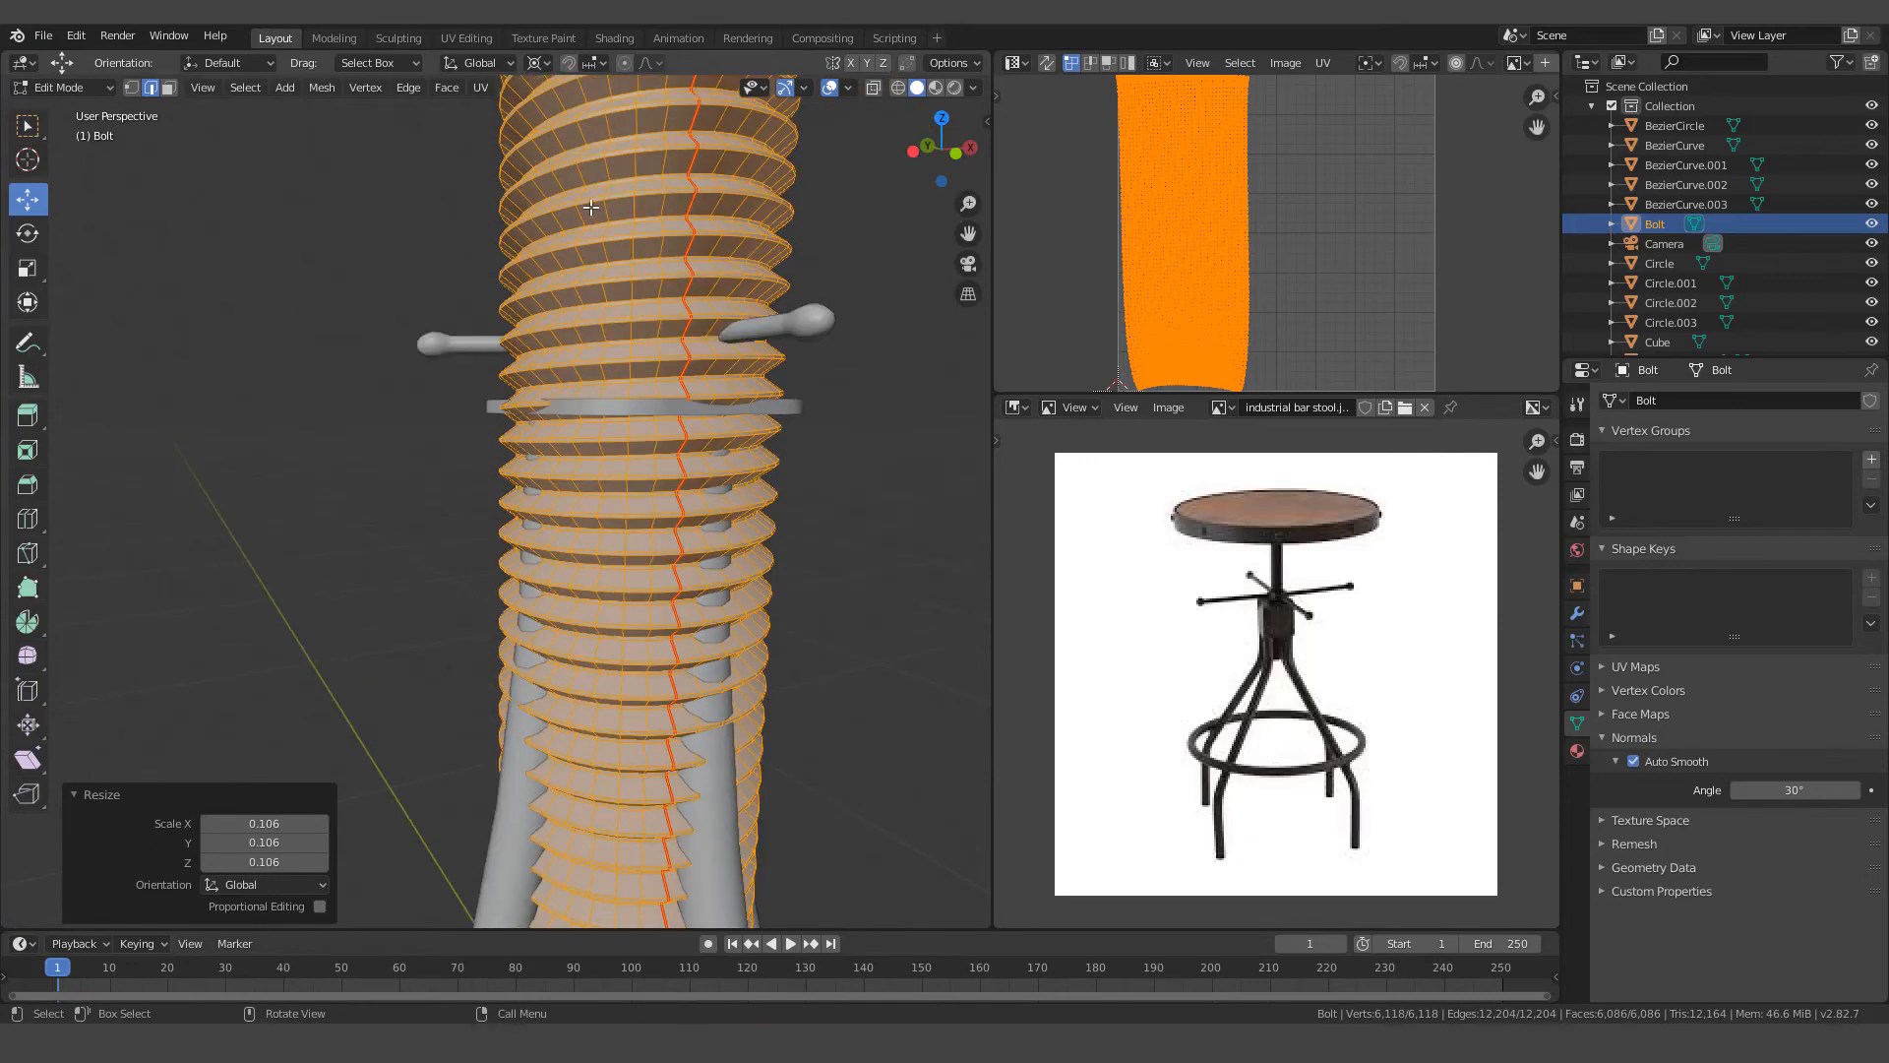
{"action": "middle_click_drag", "start_coordinate": [590, 208], "coordinate": [547, 188]}
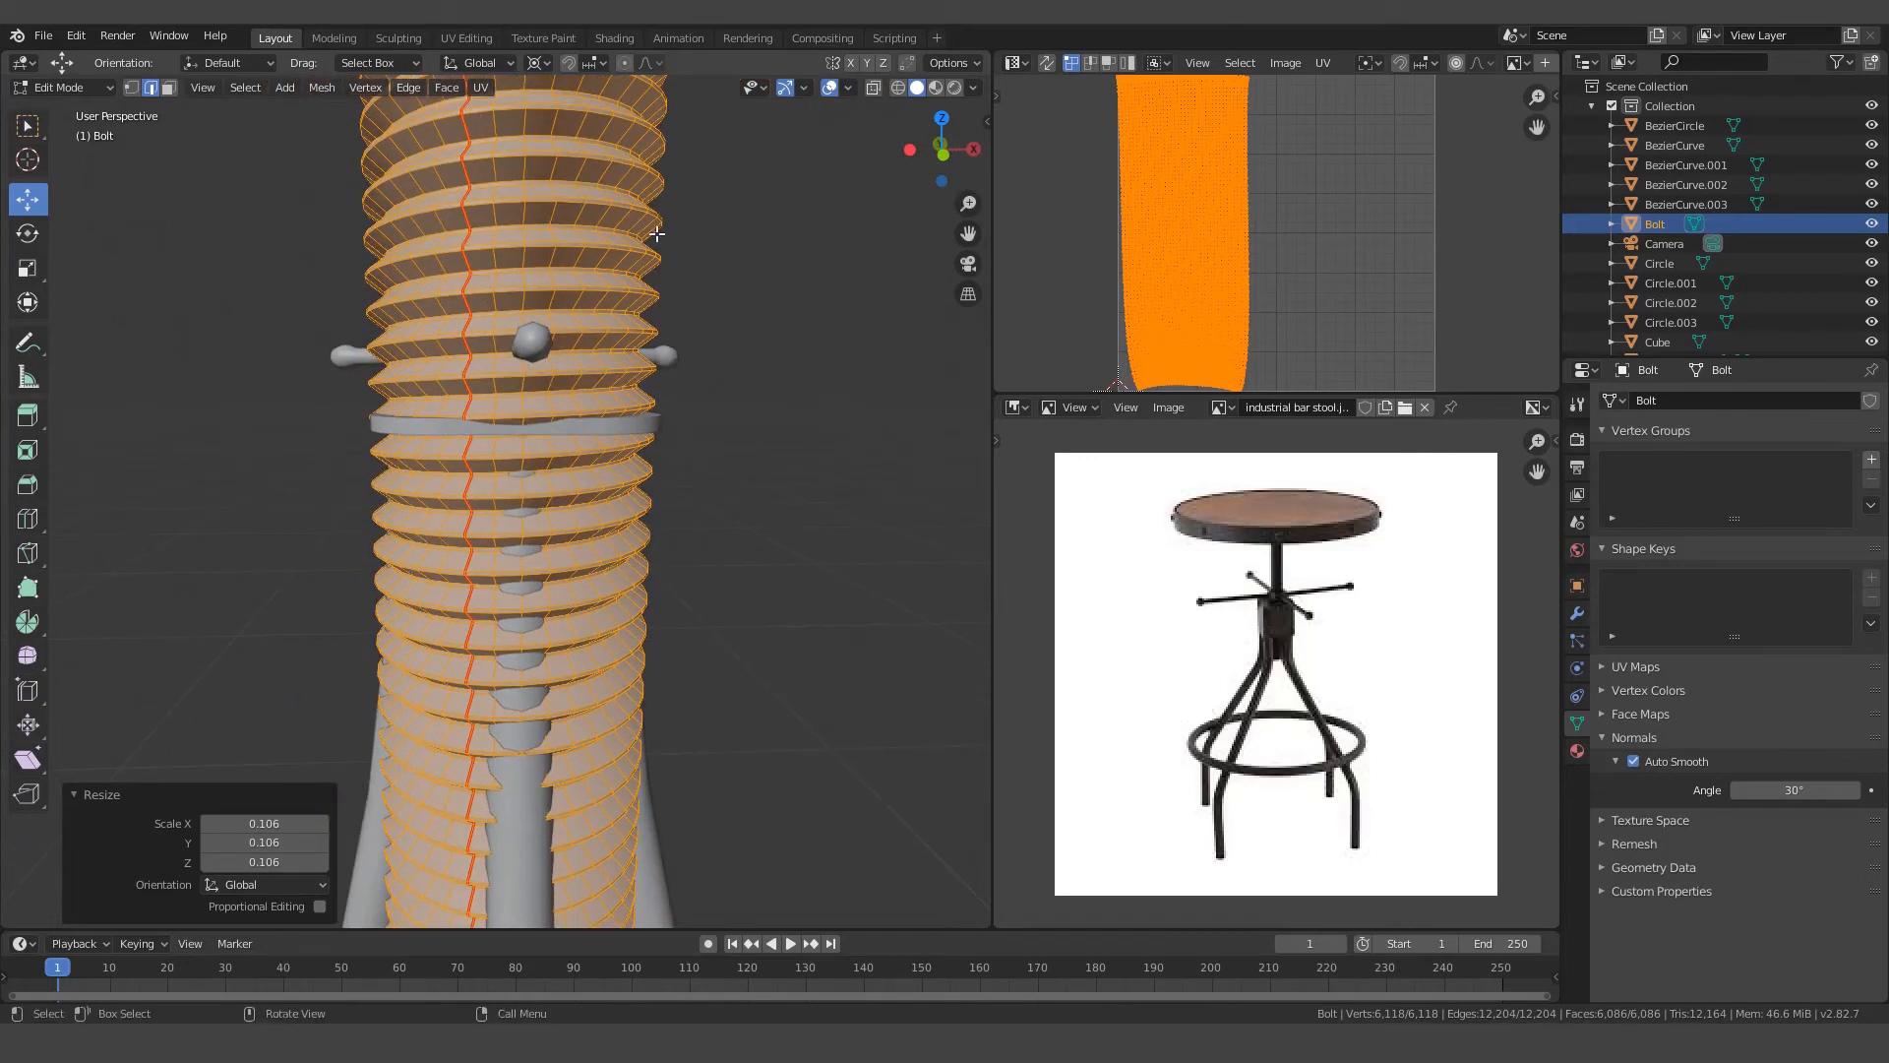
{"action": "key", "text": "s"}
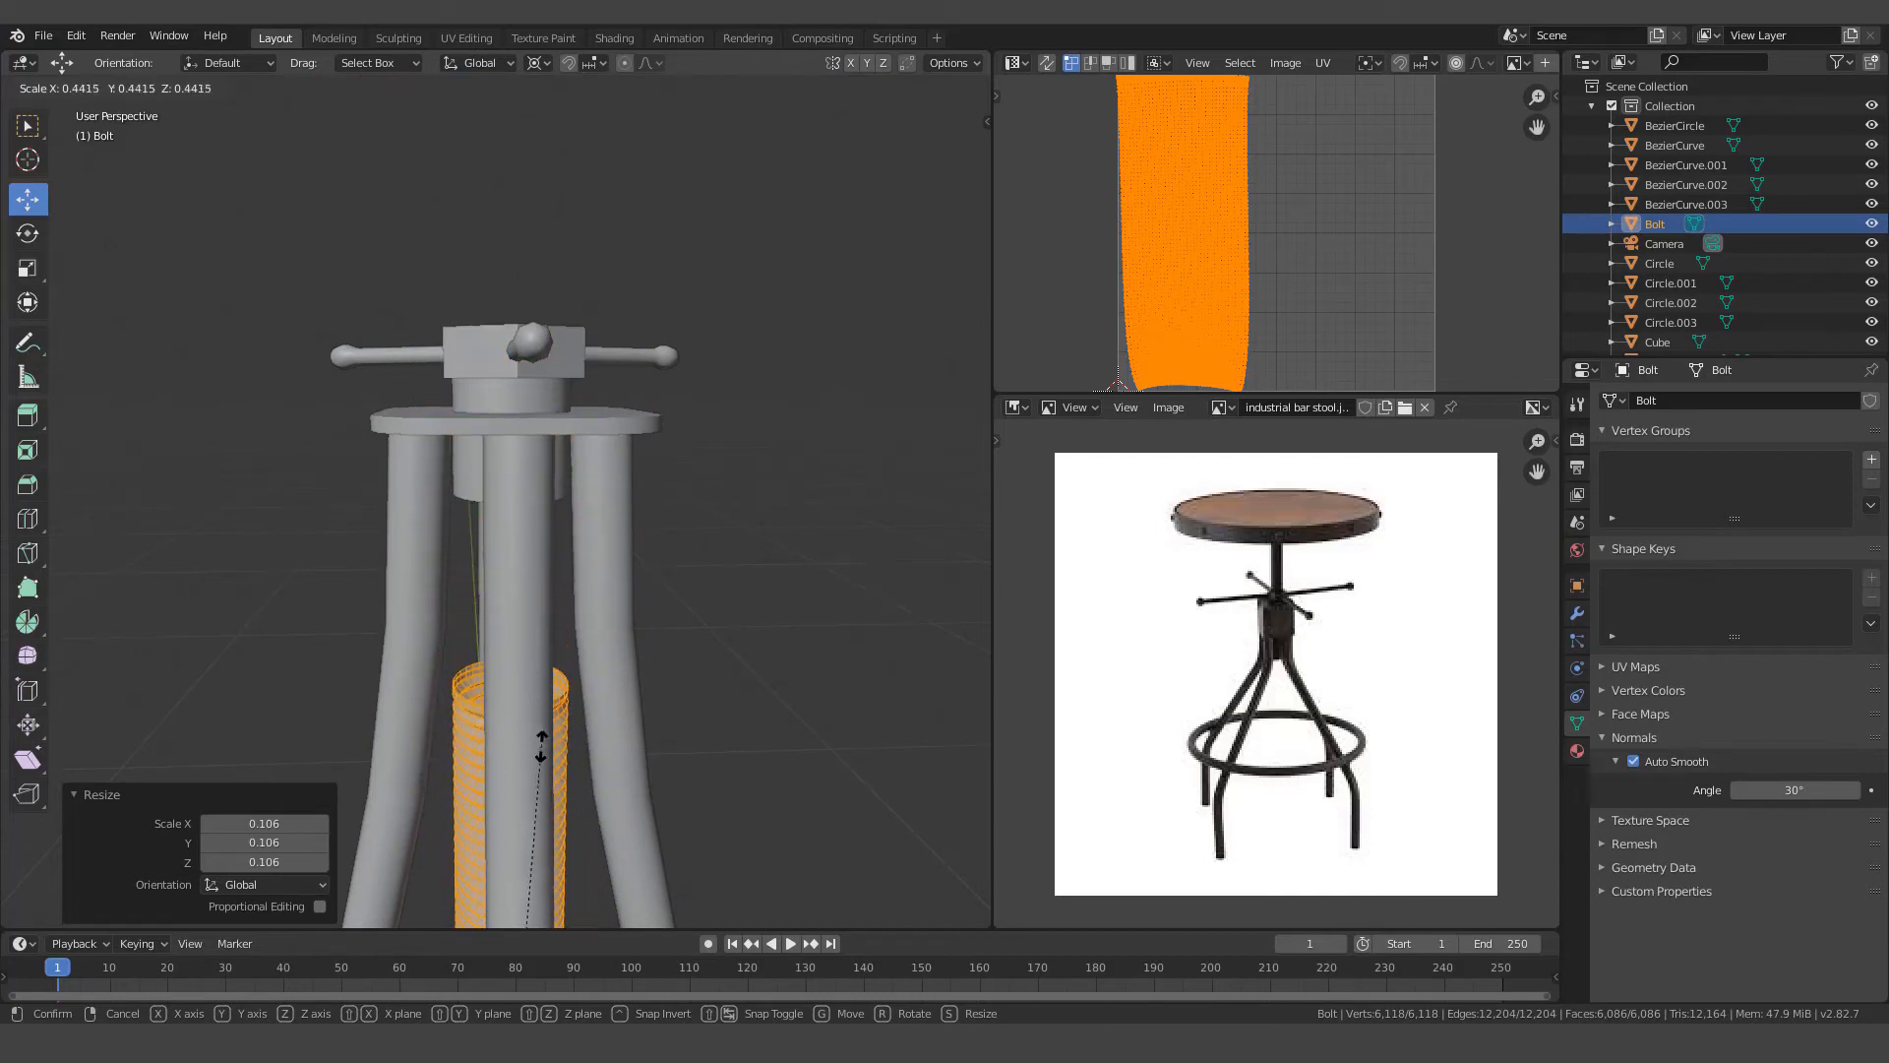
{"action": "left_click", "coordinate": [522, 694]}
{"action": "scroll", "coordinate": [559, 544], "scroll_direction": "down", "scroll_amount": 2}
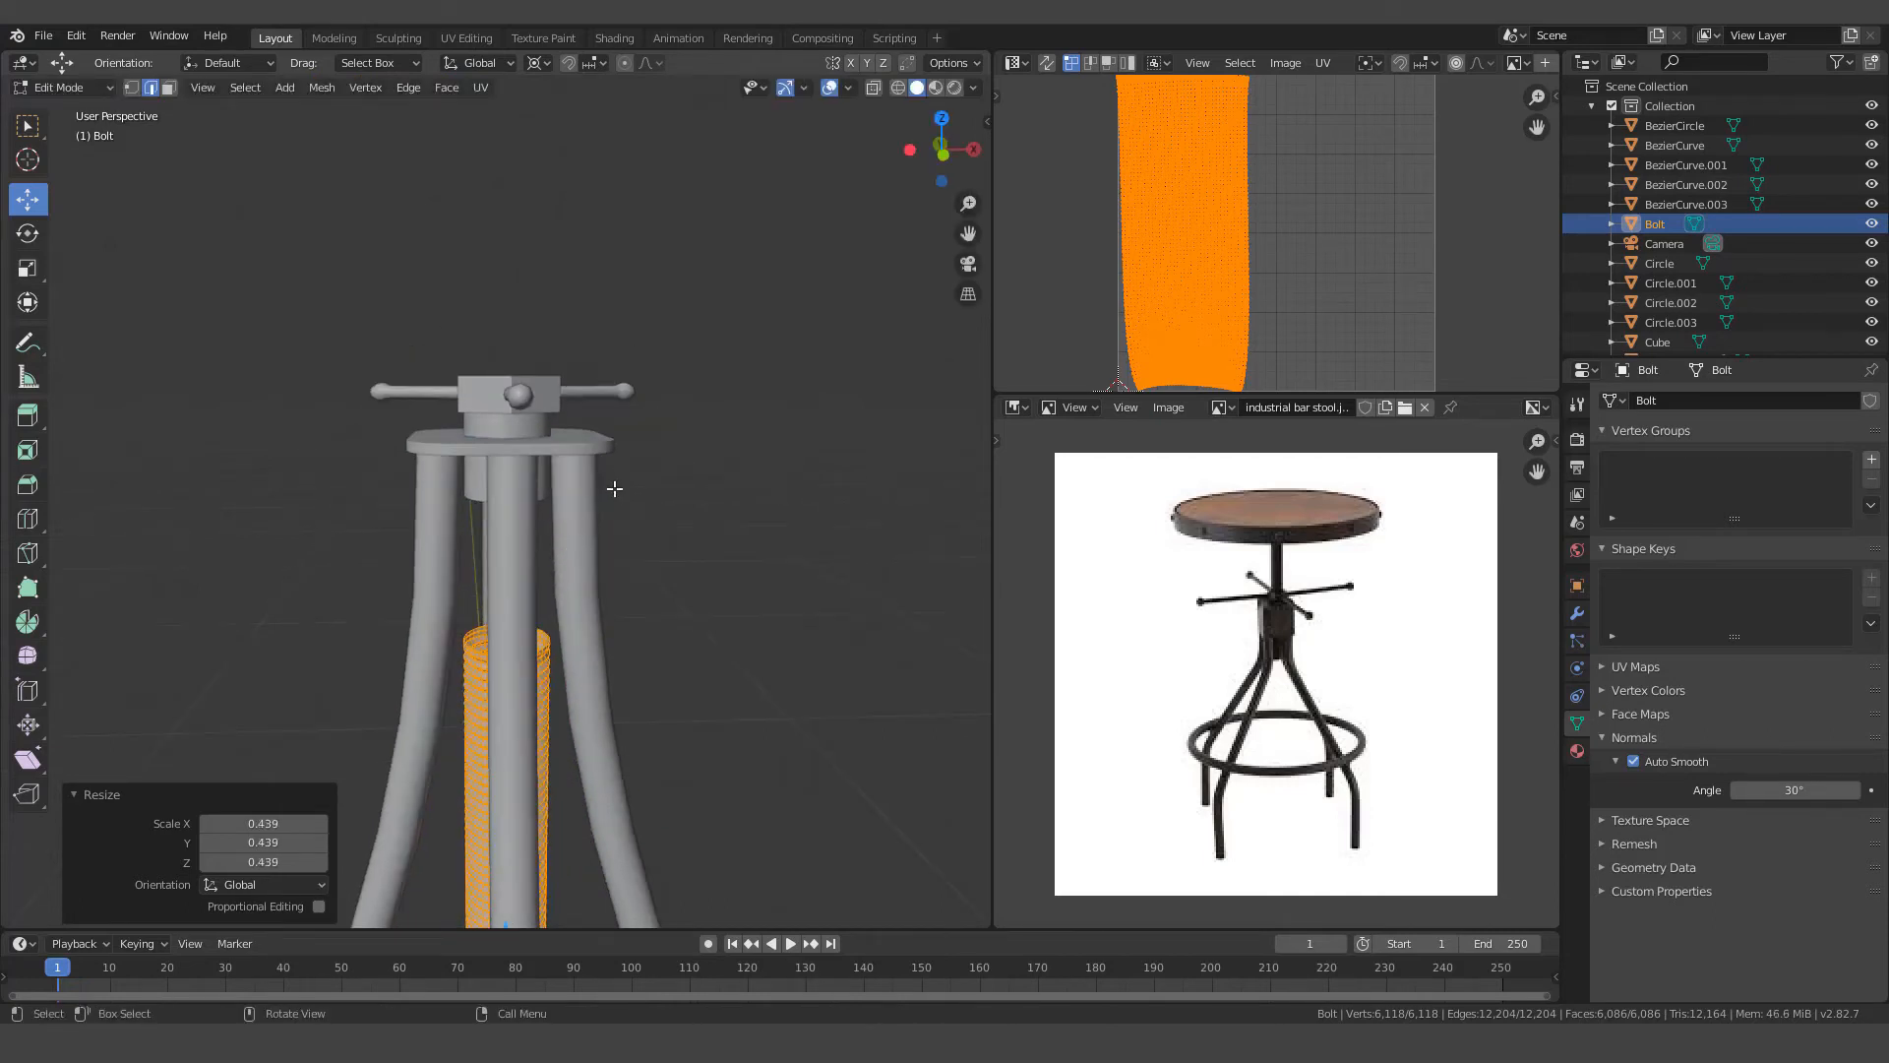
Return to Object Mode and set the bolt's origin to its geometry
{"action": "key", "text": "Tab"}
{"action": "right_click", "coordinate": [648, 482]}
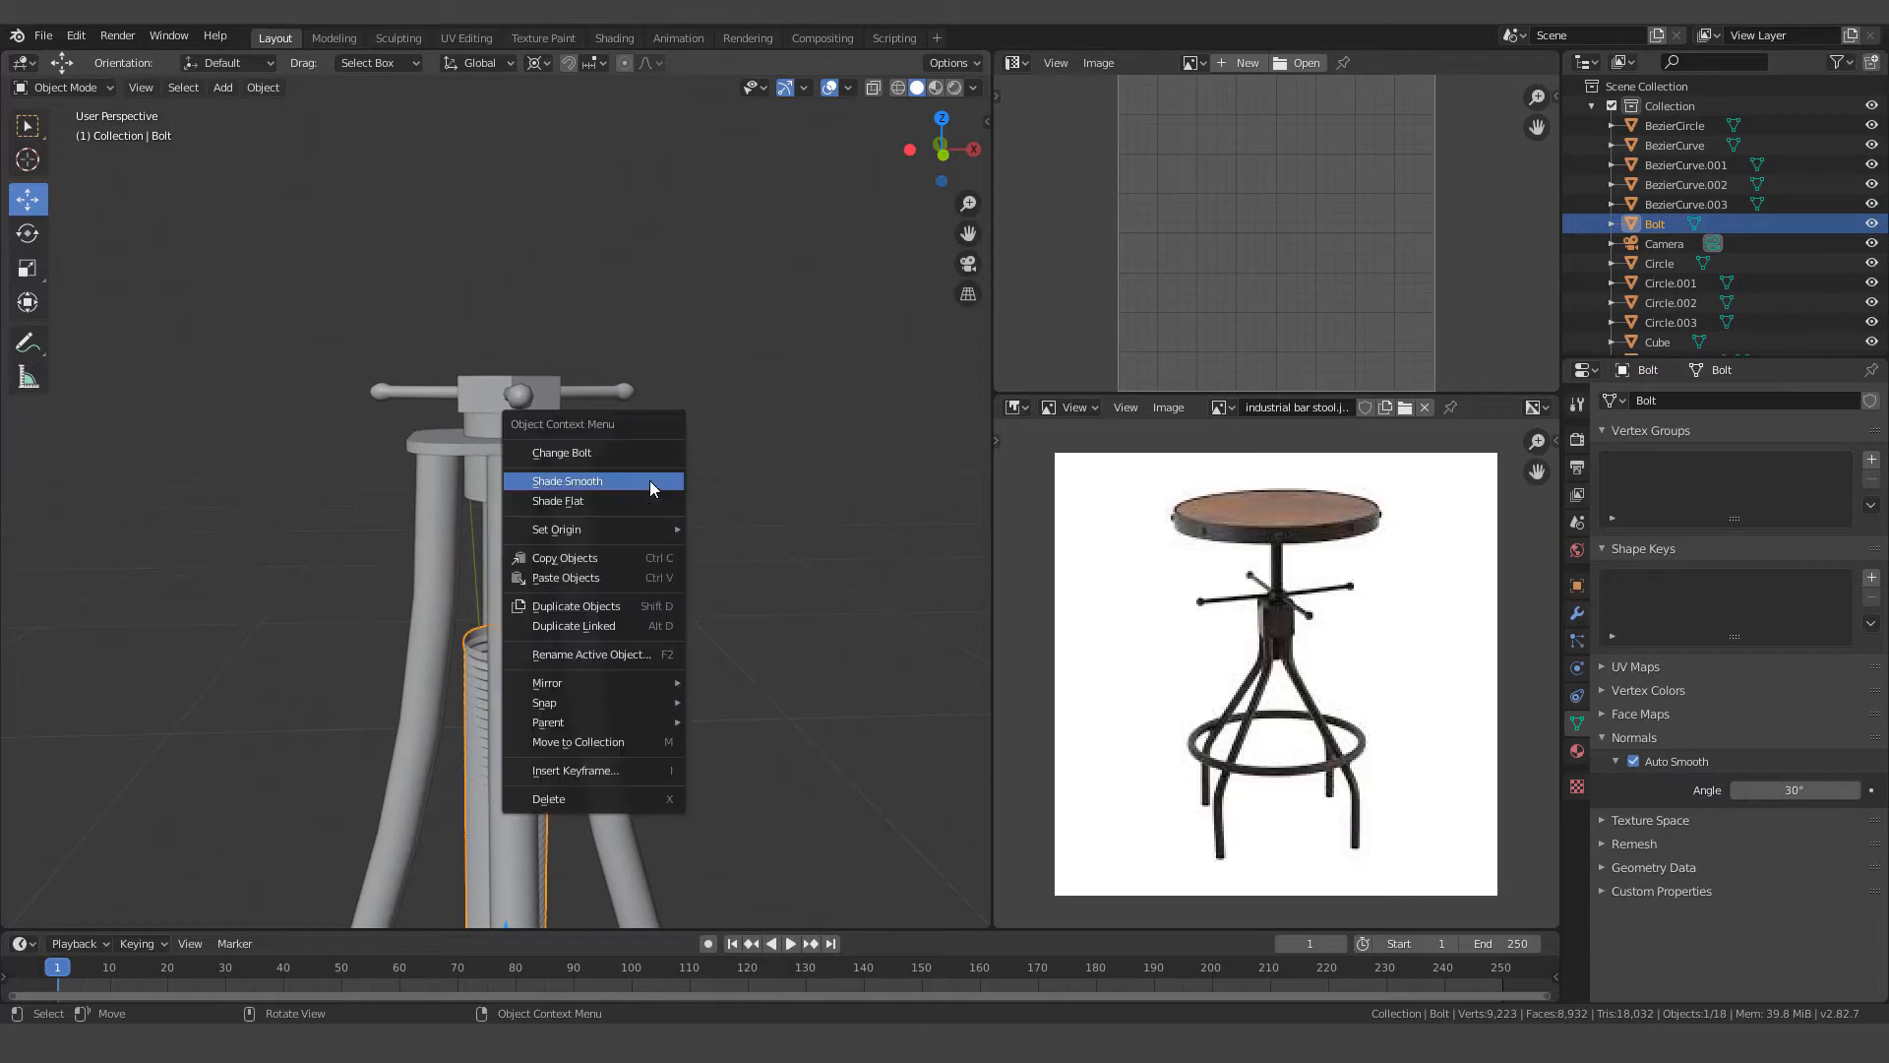
{"action": "mouse_move", "coordinate": [584, 528]}
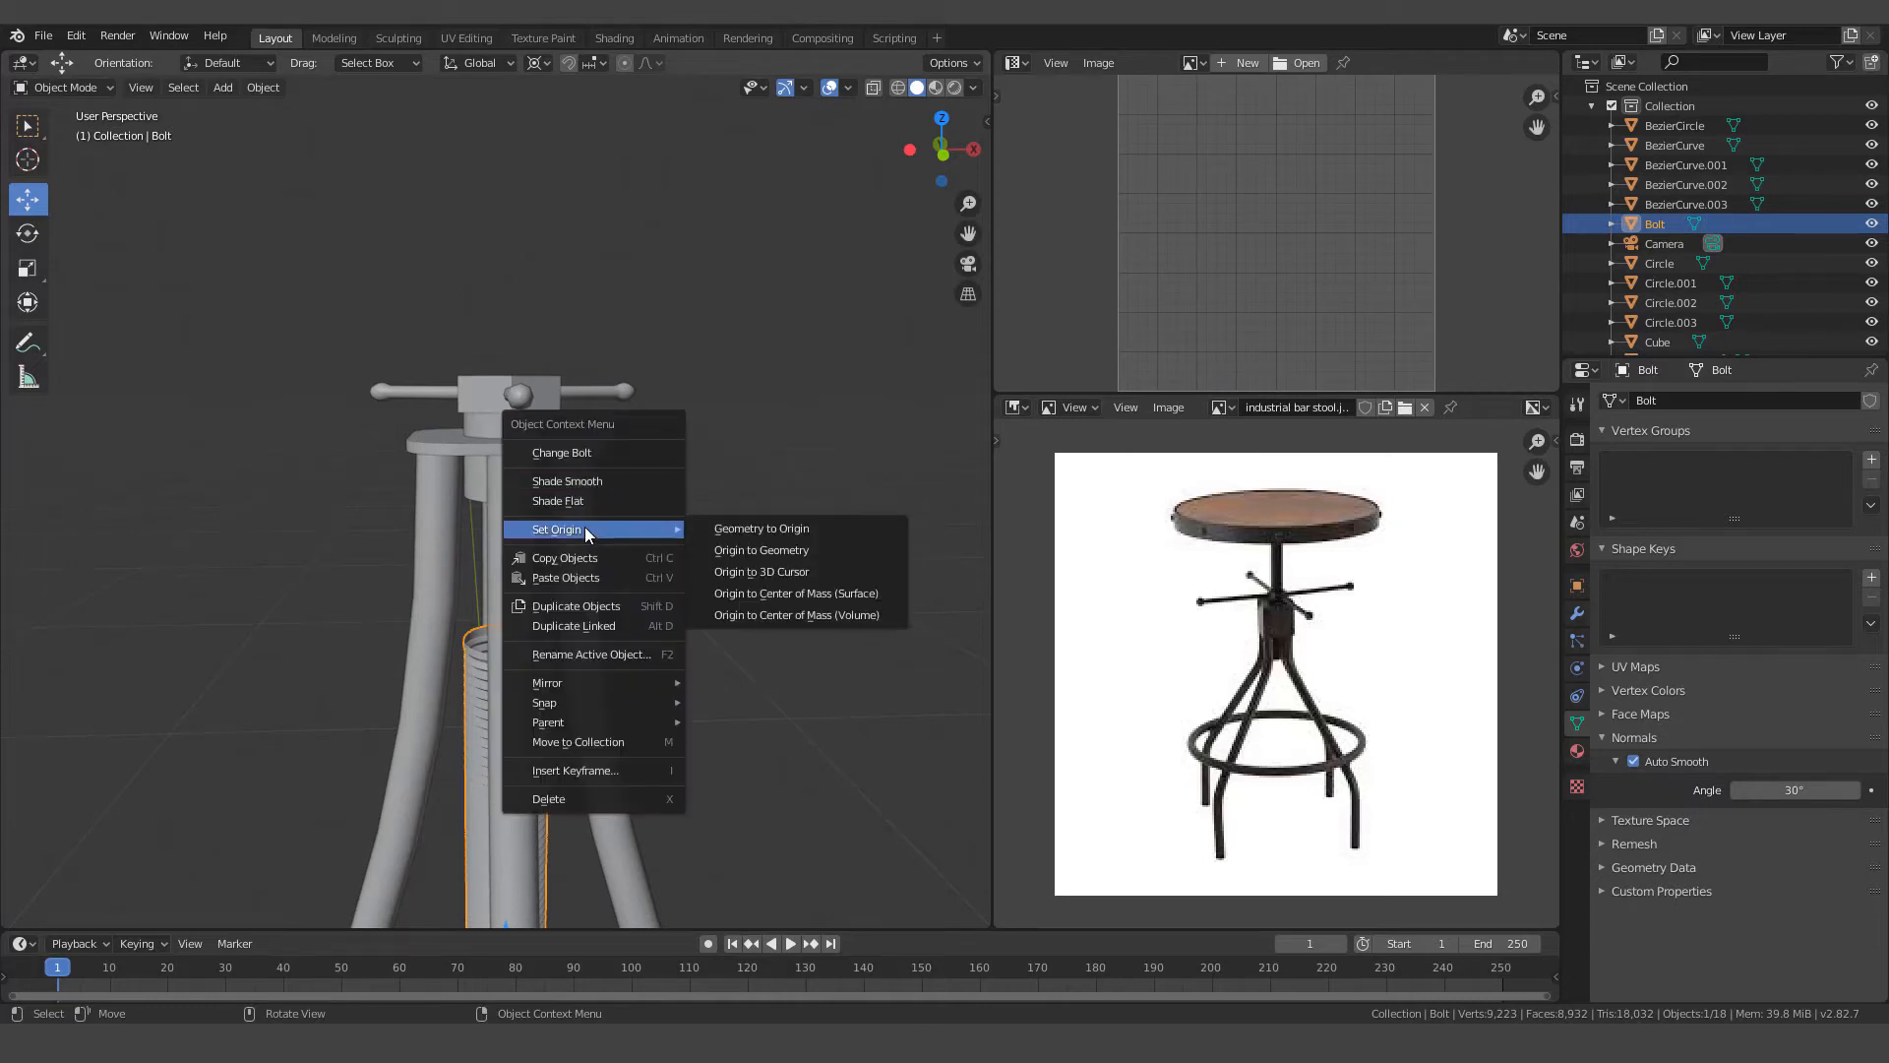
{"action": "left_click", "coordinate": [774, 551]}
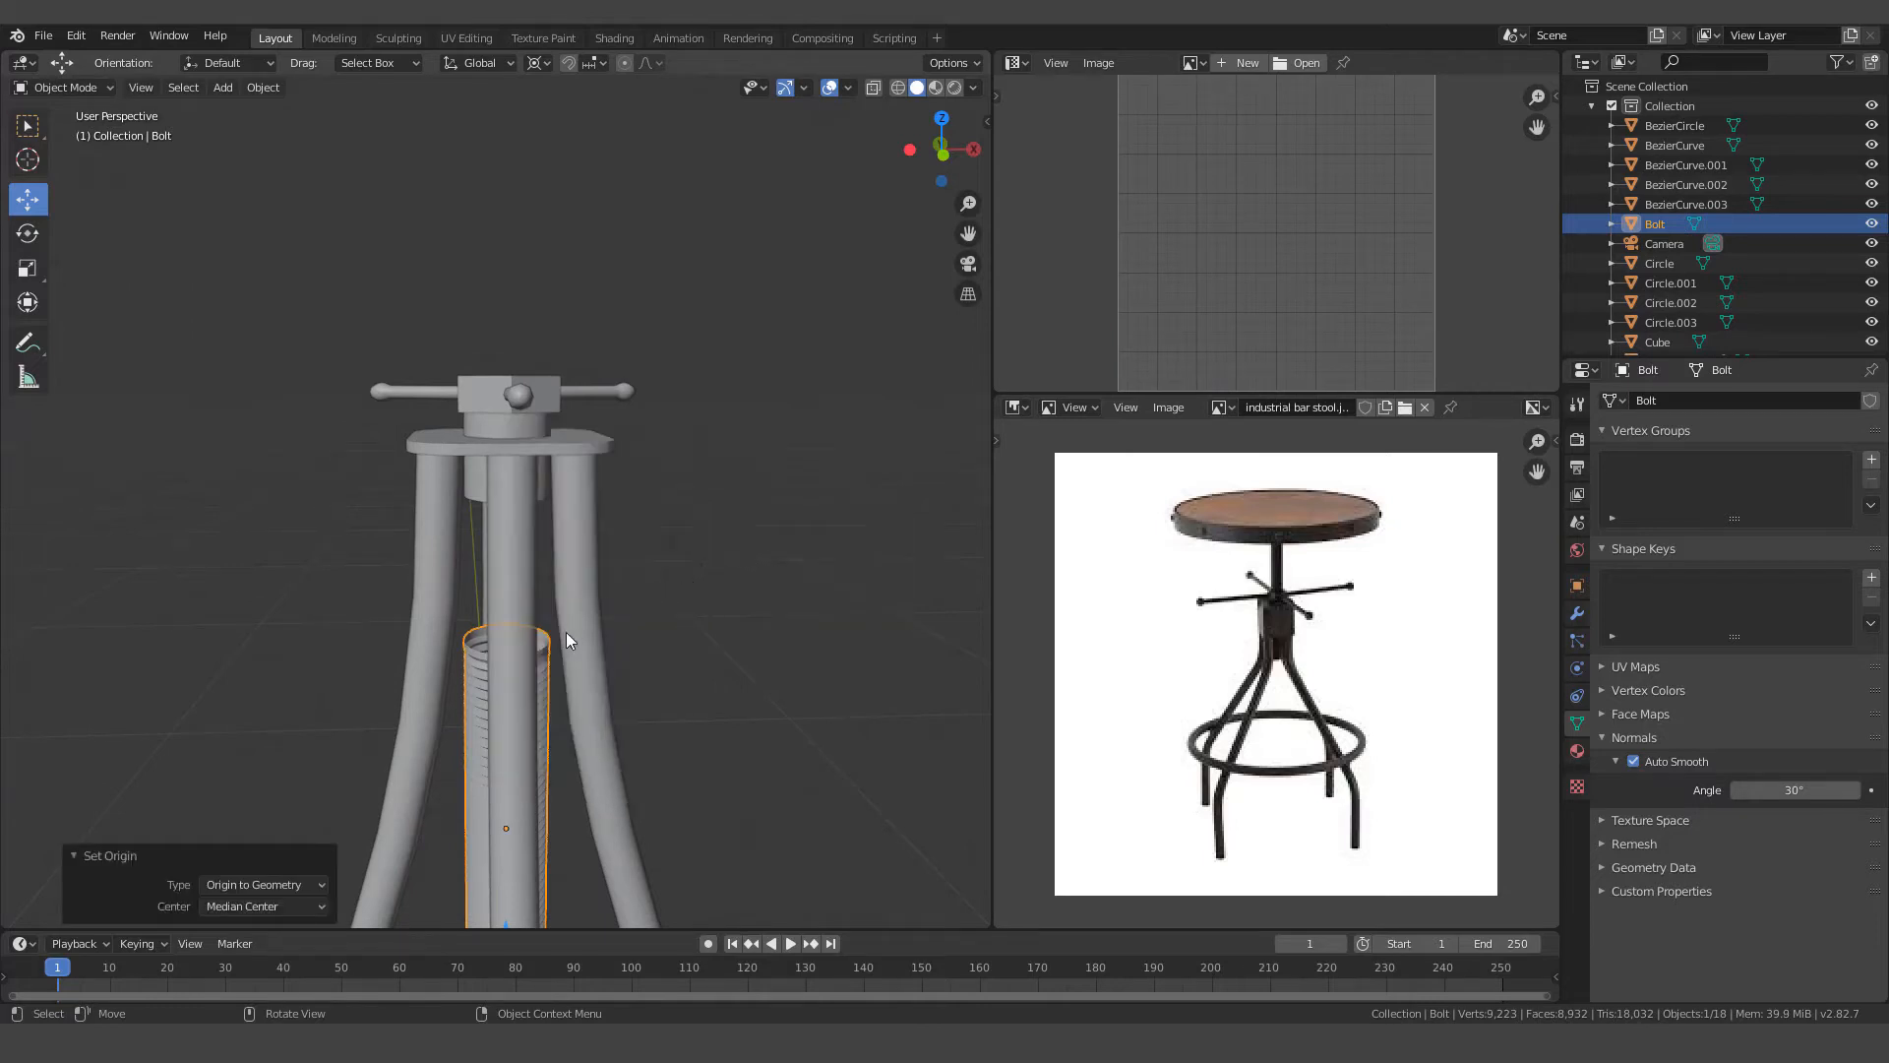
Raise the bolt about 0.701 m along Z through the central collar, and set the transform pivot point to Individual Origins
{"action": "scroll", "coordinate": [621, 624], "scroll_direction": "down", "scroll_amount": 1}
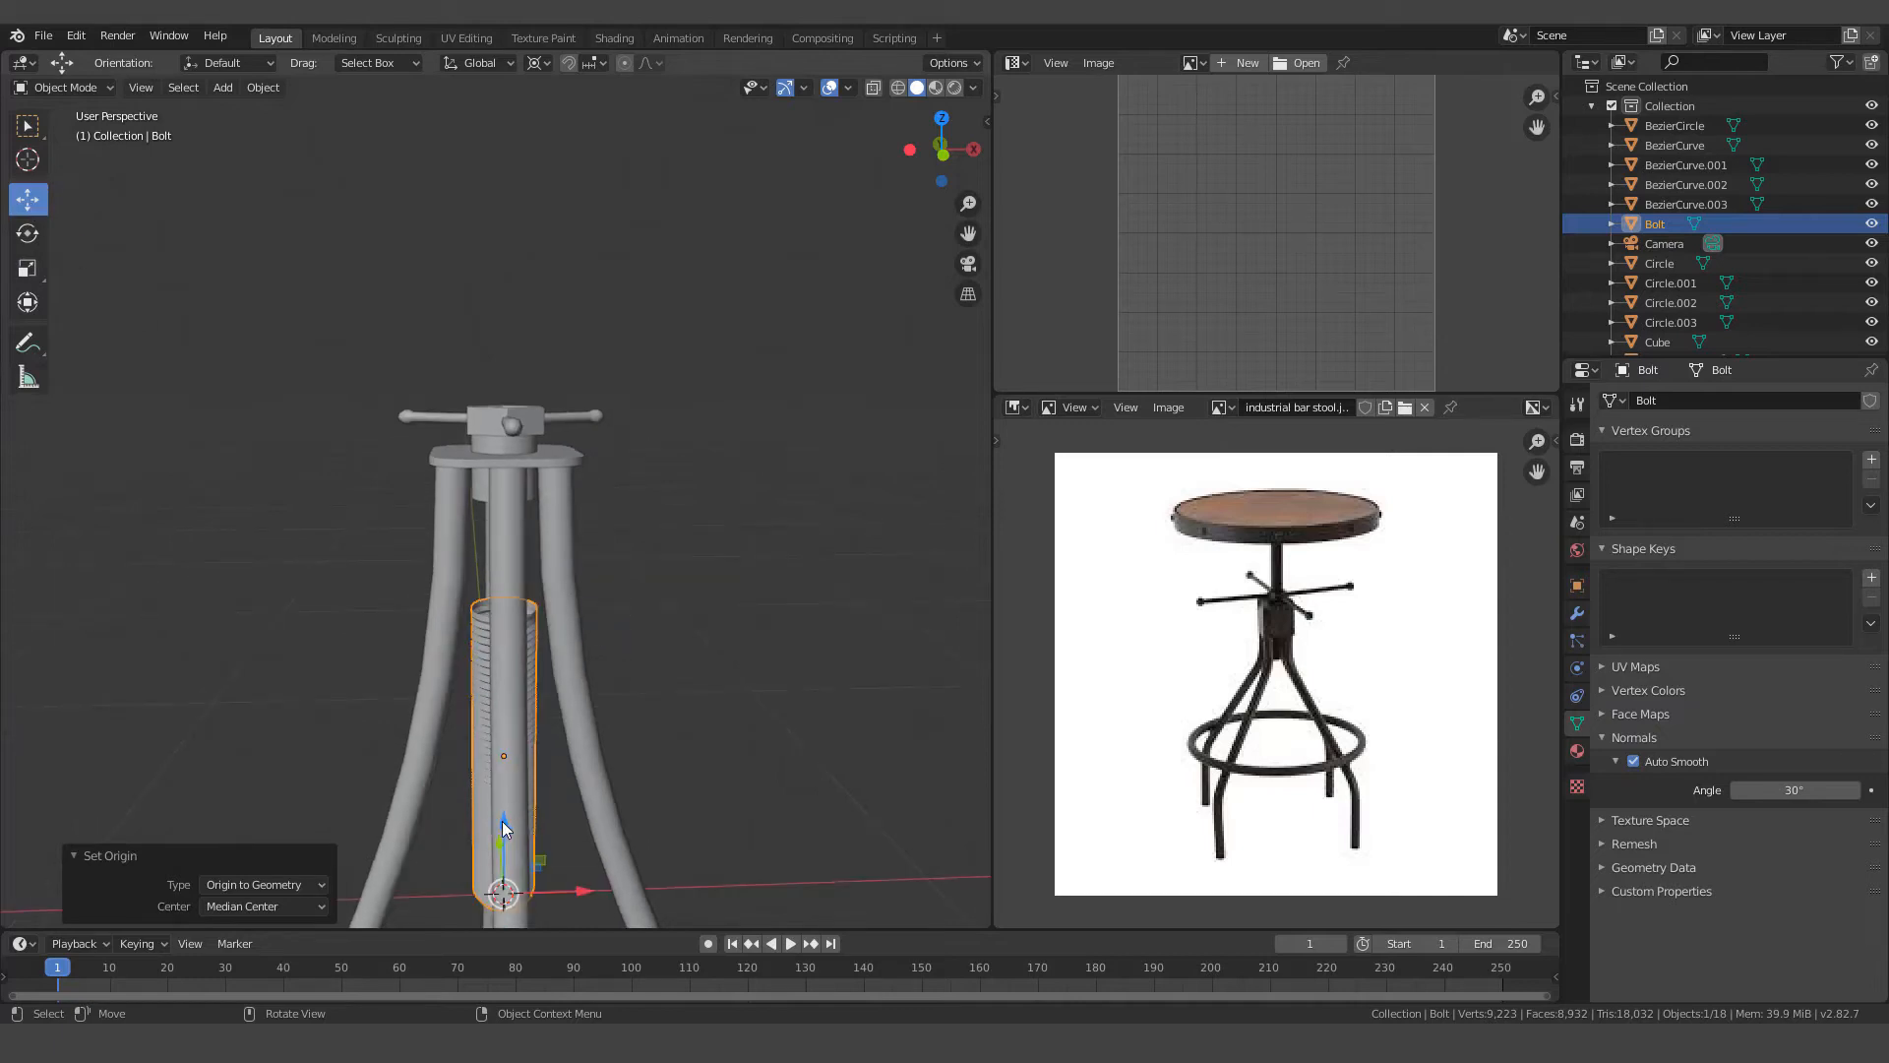
{"action": "left_click_drag", "start_coordinate": [497, 822], "coordinate": [543, 529]}
{"action": "scroll", "coordinate": [545, 520], "scroll_direction": "up", "scroll_amount": 2}
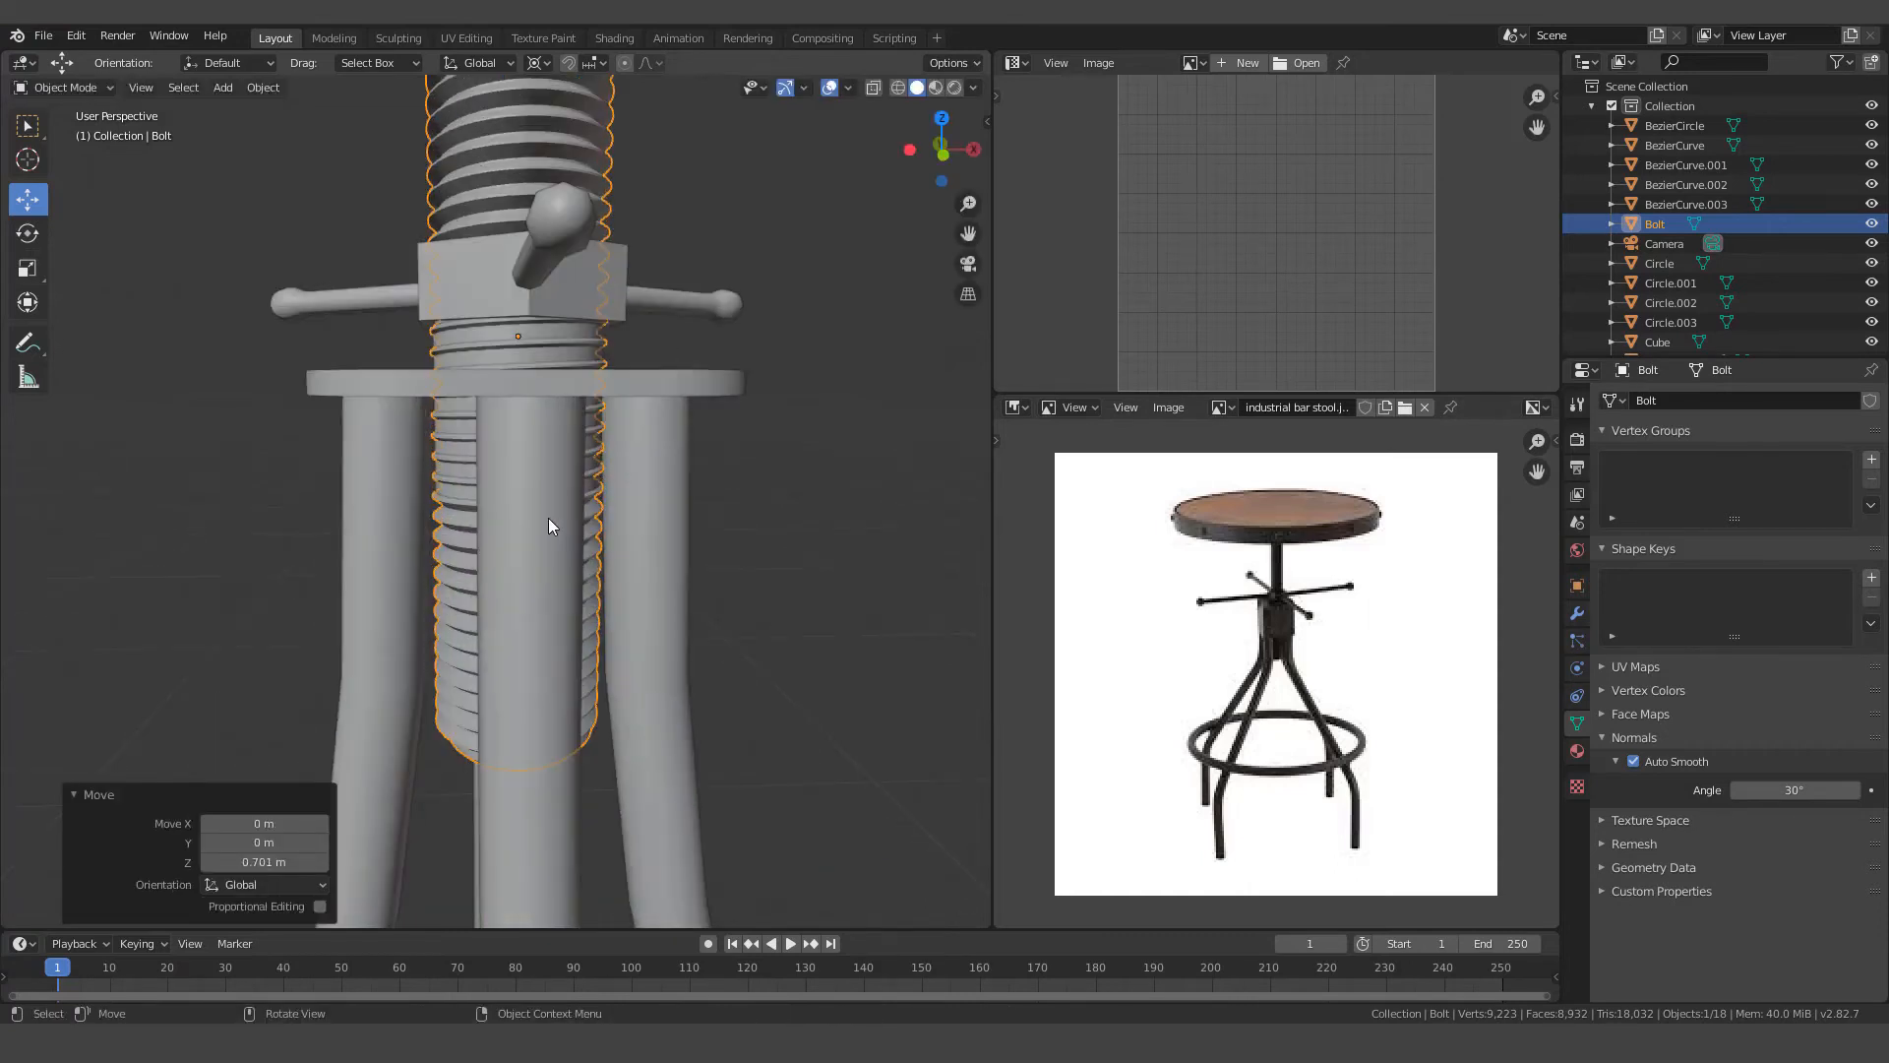
{"action": "scroll", "coordinate": [551, 517], "scroll_direction": "down", "scroll_amount": 1}
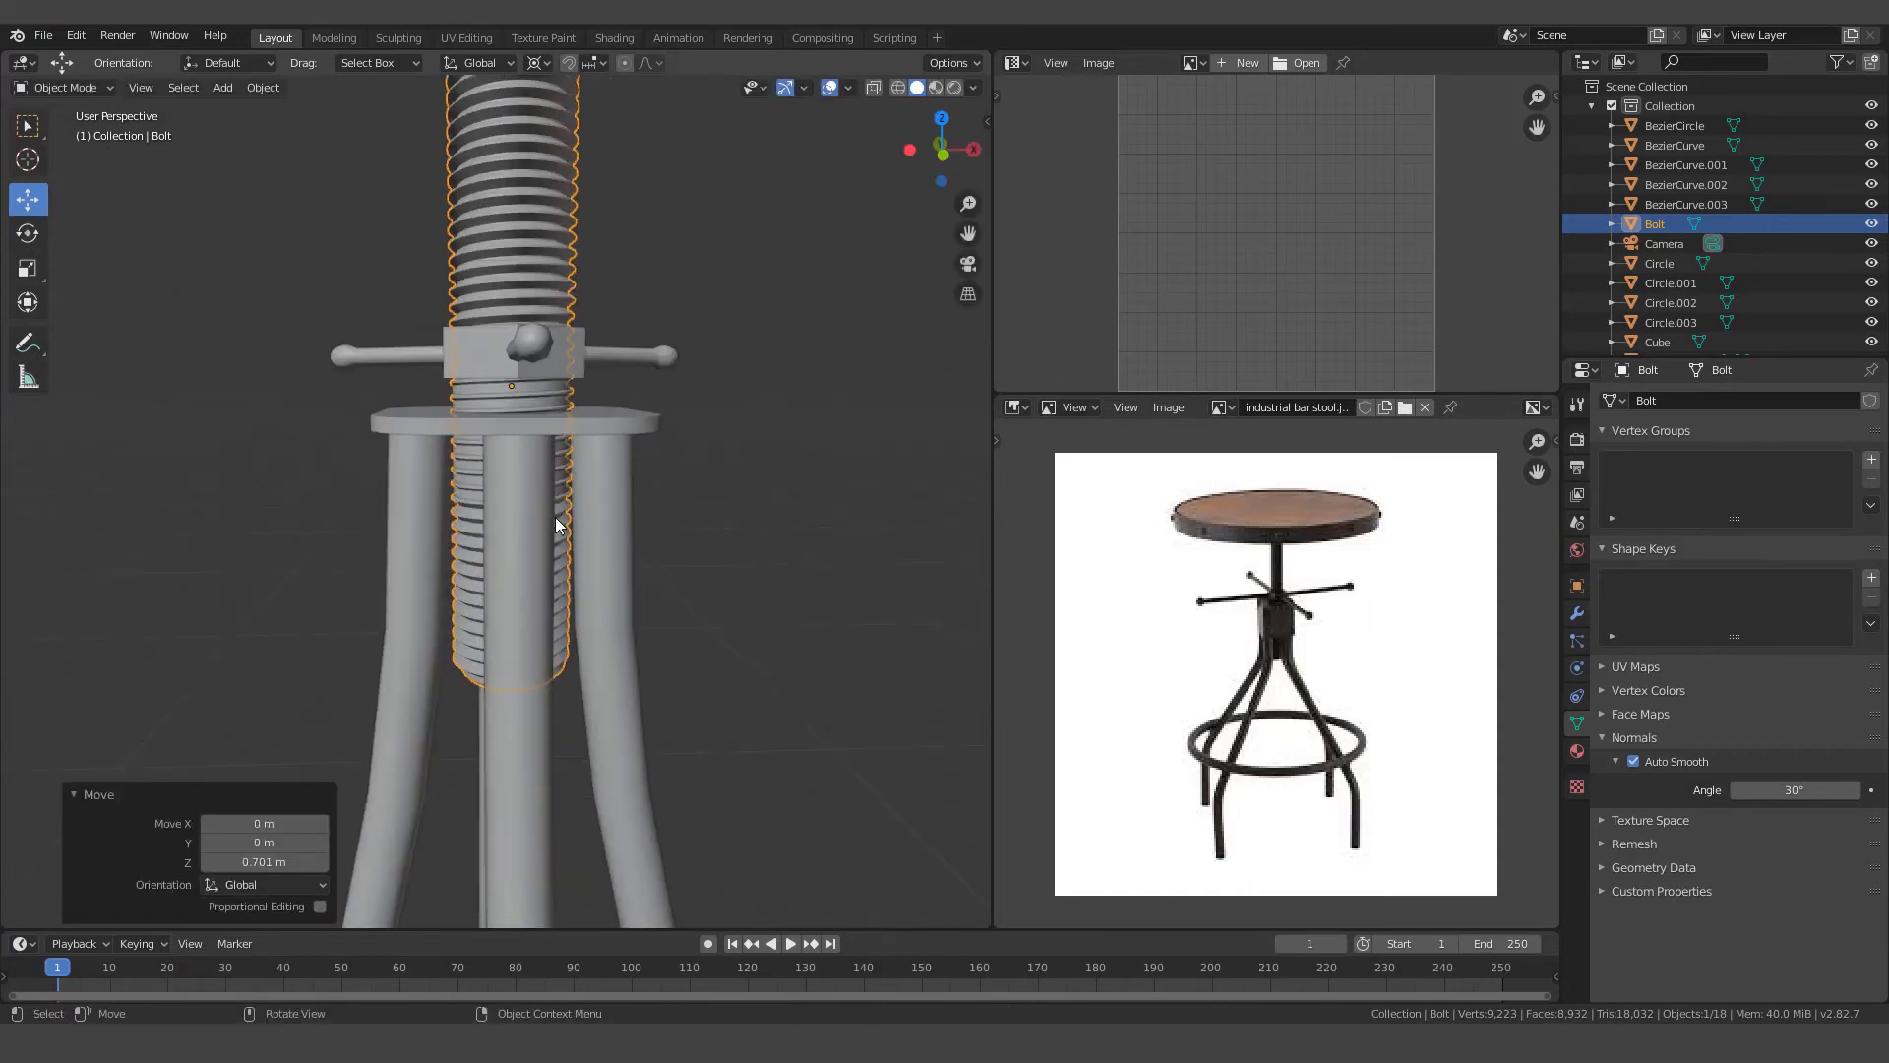
{"action": "left_click", "coordinate": [537, 65]}
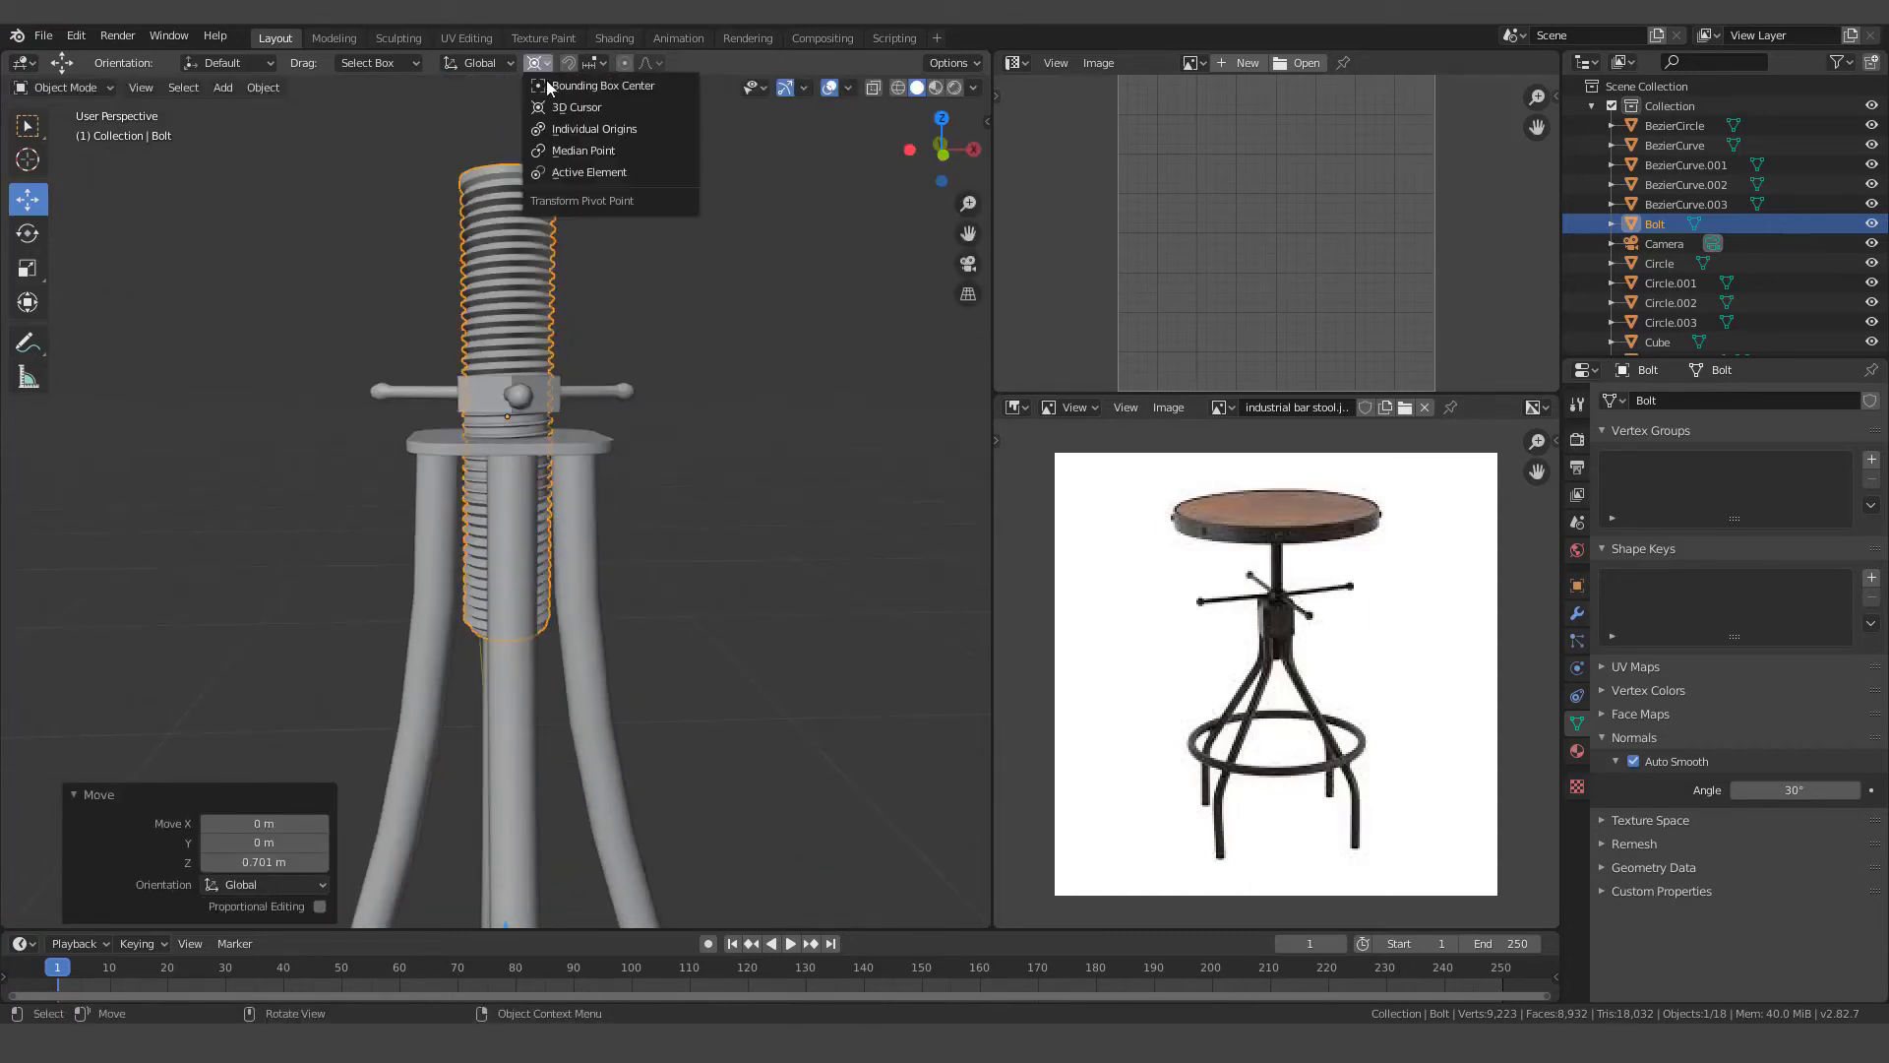
{"action": "left_click", "coordinate": [590, 132]}
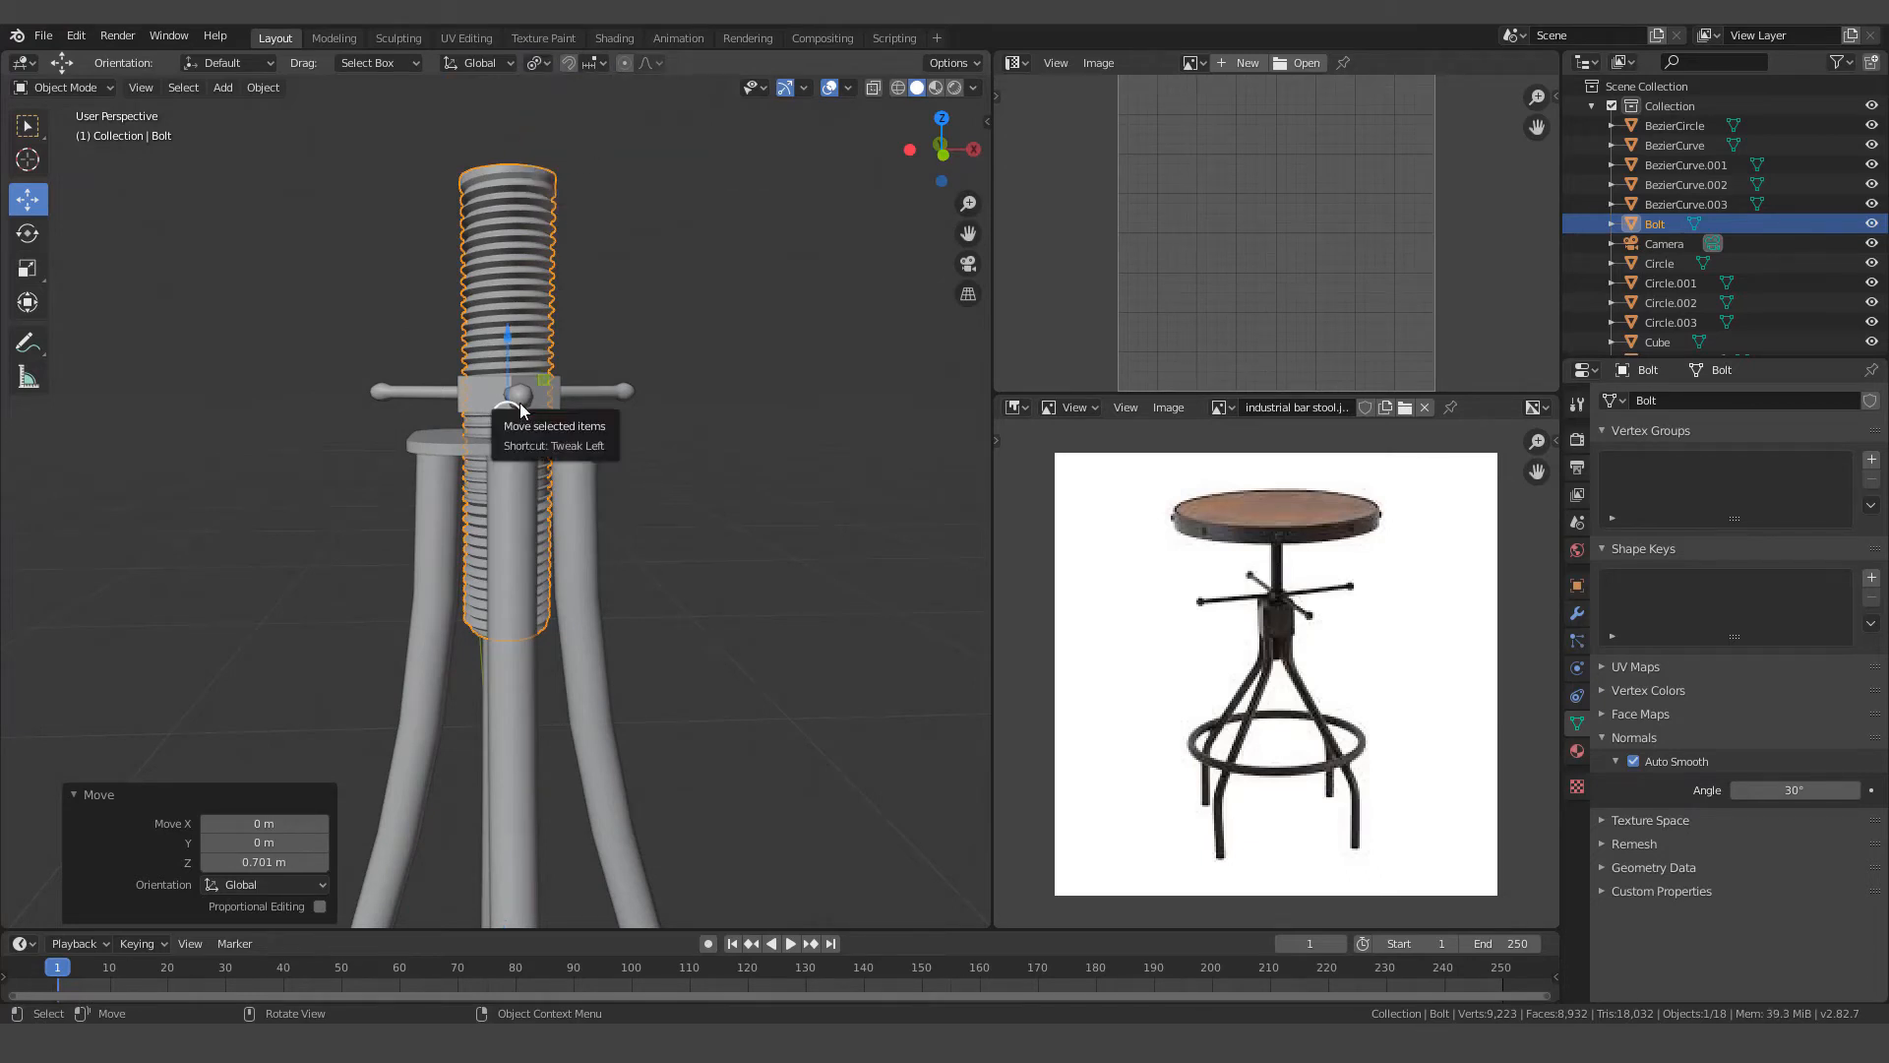
In Edit Mode, scale the whole bolt mesh down uniformly by a factor of about 0.605
{"action": "scroll", "coordinate": [522, 404], "scroll_direction": "up", "scroll_amount": 4}
{"action": "scroll", "coordinate": [522, 404], "scroll_direction": "down", "scroll_amount": 2}
{"action": "middle_click_drag", "start_coordinate": [522, 404], "coordinate": [520, 421]}
{"action": "scroll", "coordinate": [519, 420], "scroll_direction": "down", "scroll_amount": 2}
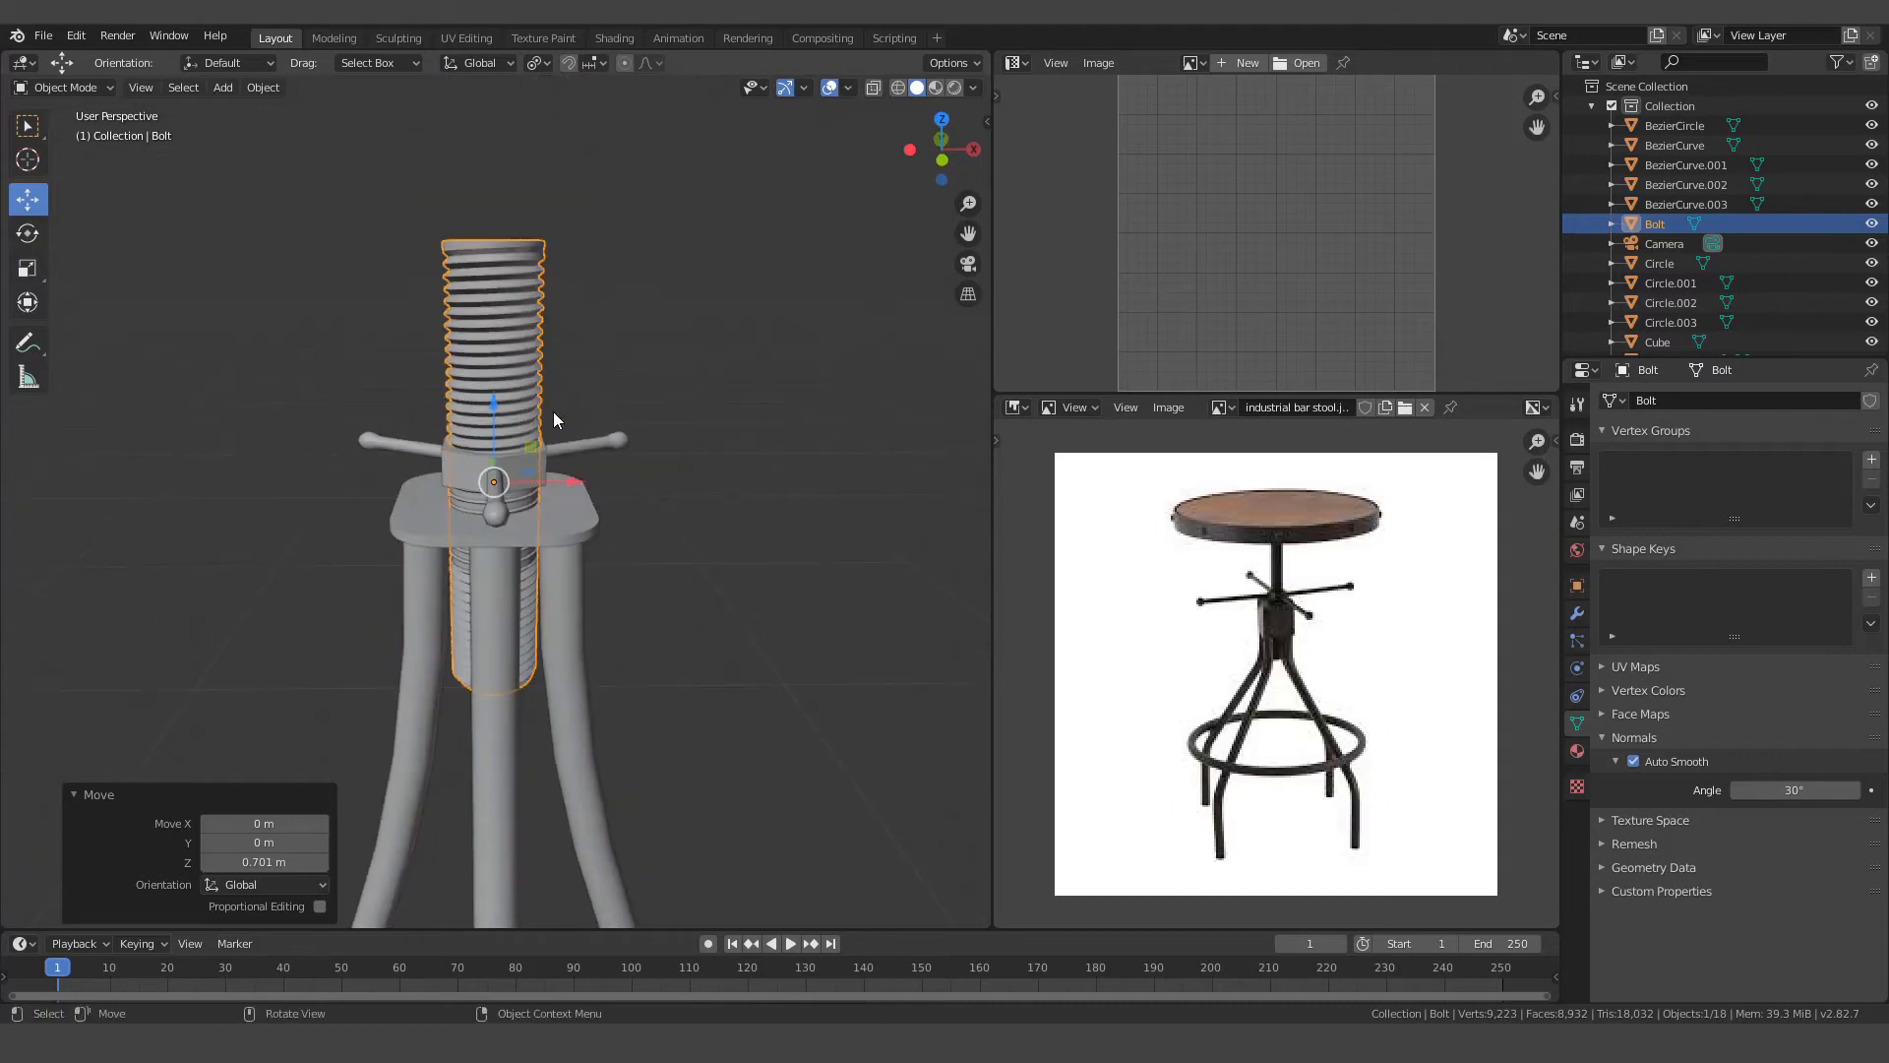
{"action": "scroll", "coordinate": [590, 425], "scroll_direction": "up", "scroll_amount": 2}
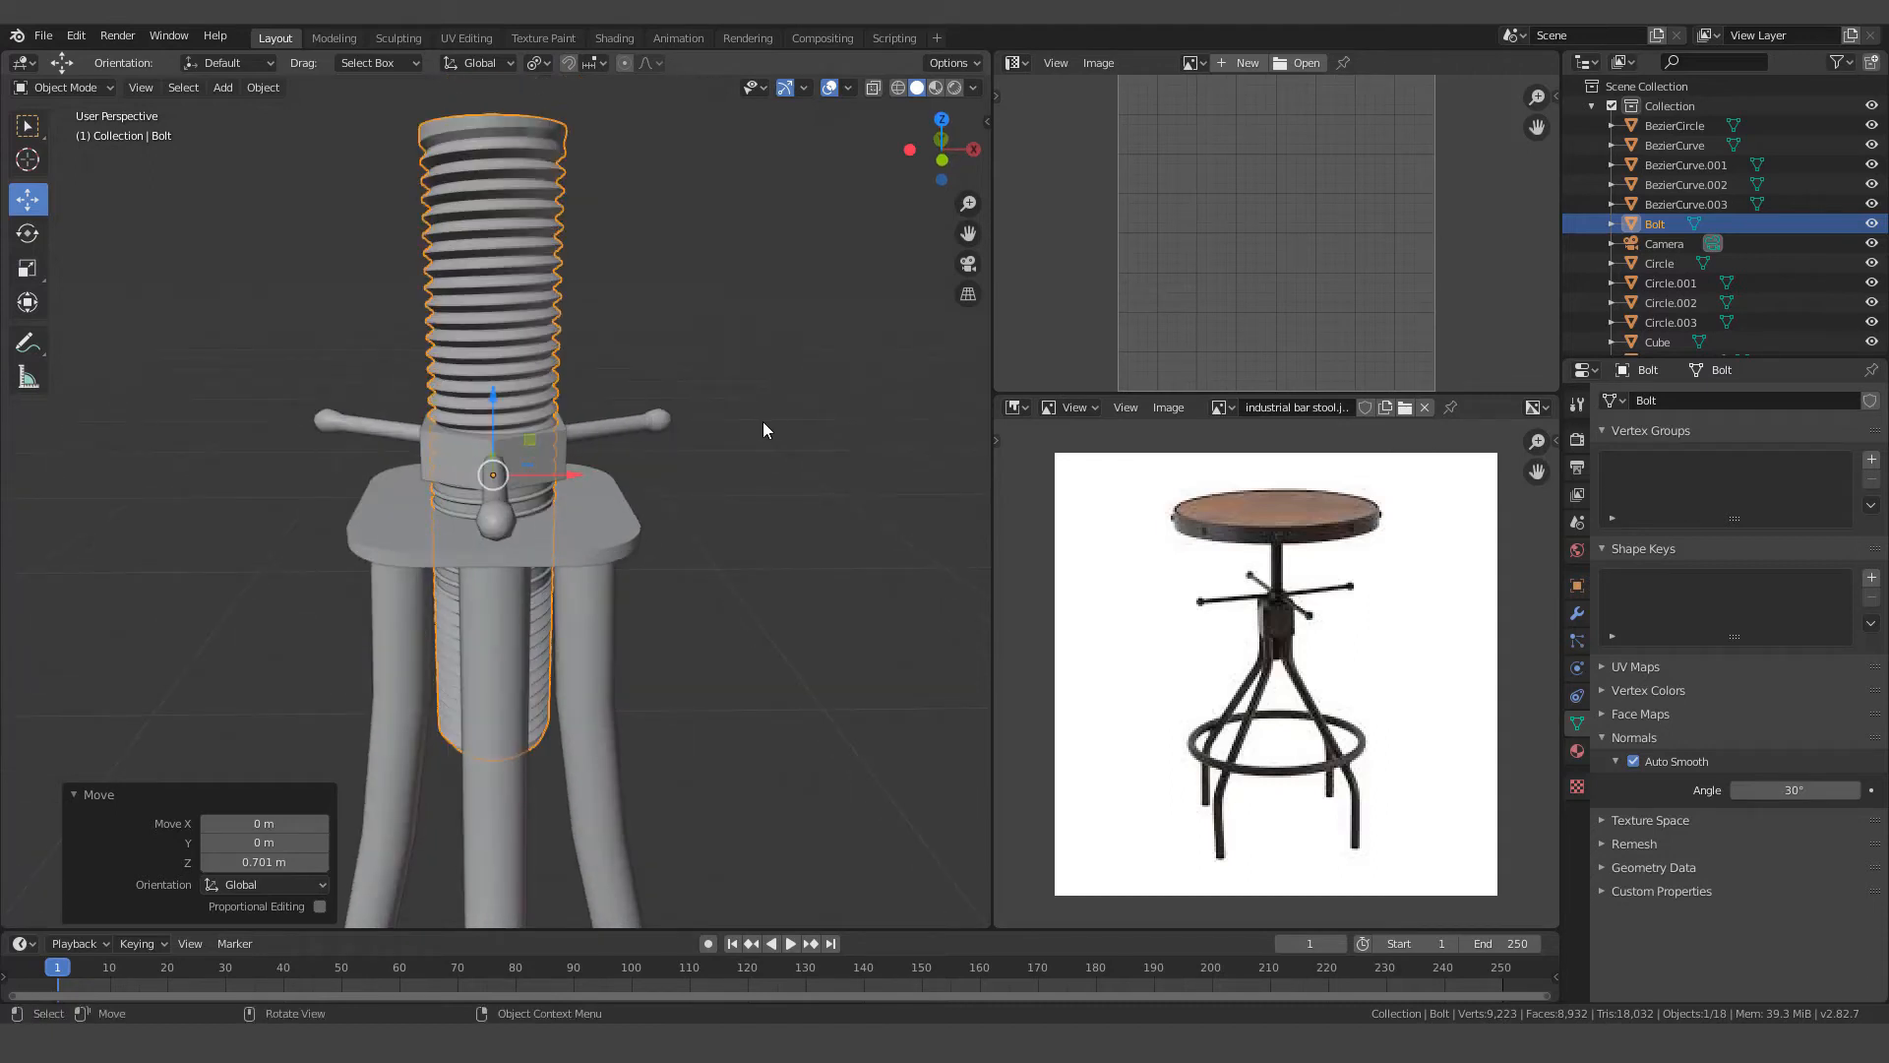
{"action": "key", "text": "Tab"}
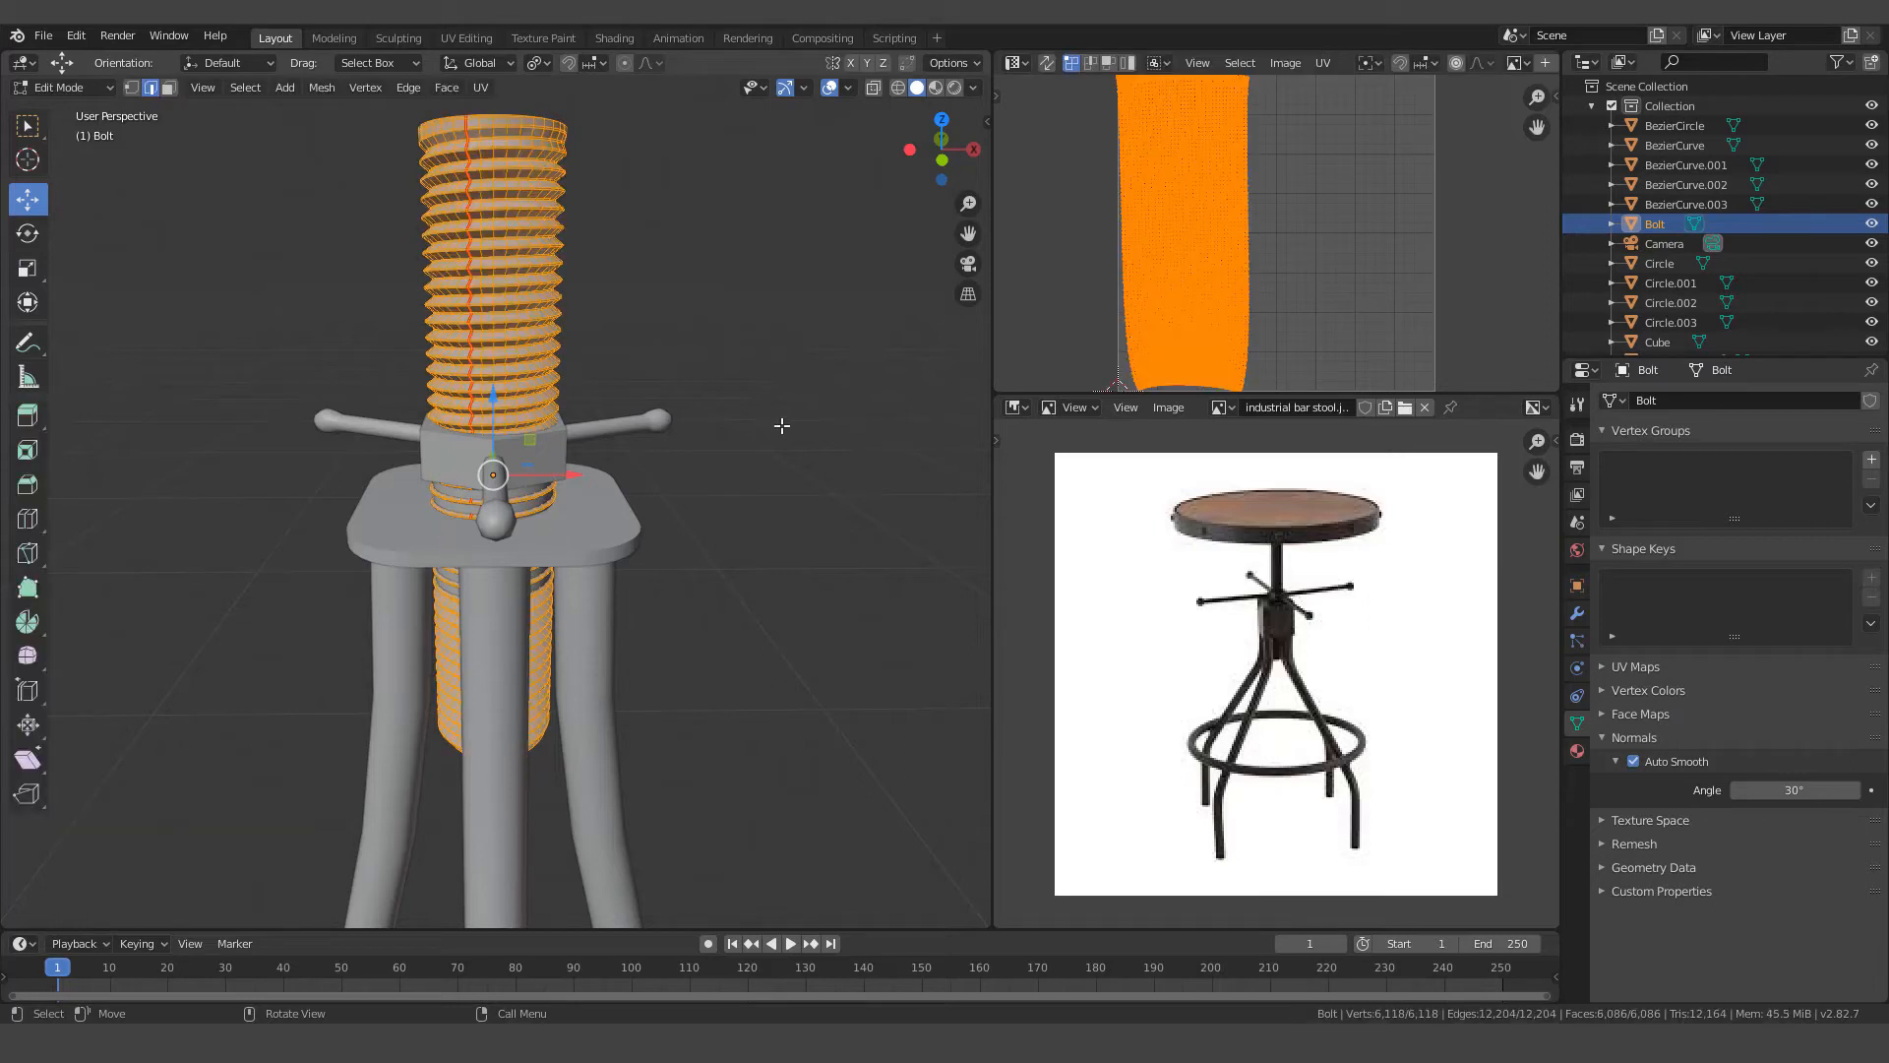
{"action": "key", "text": "s"}
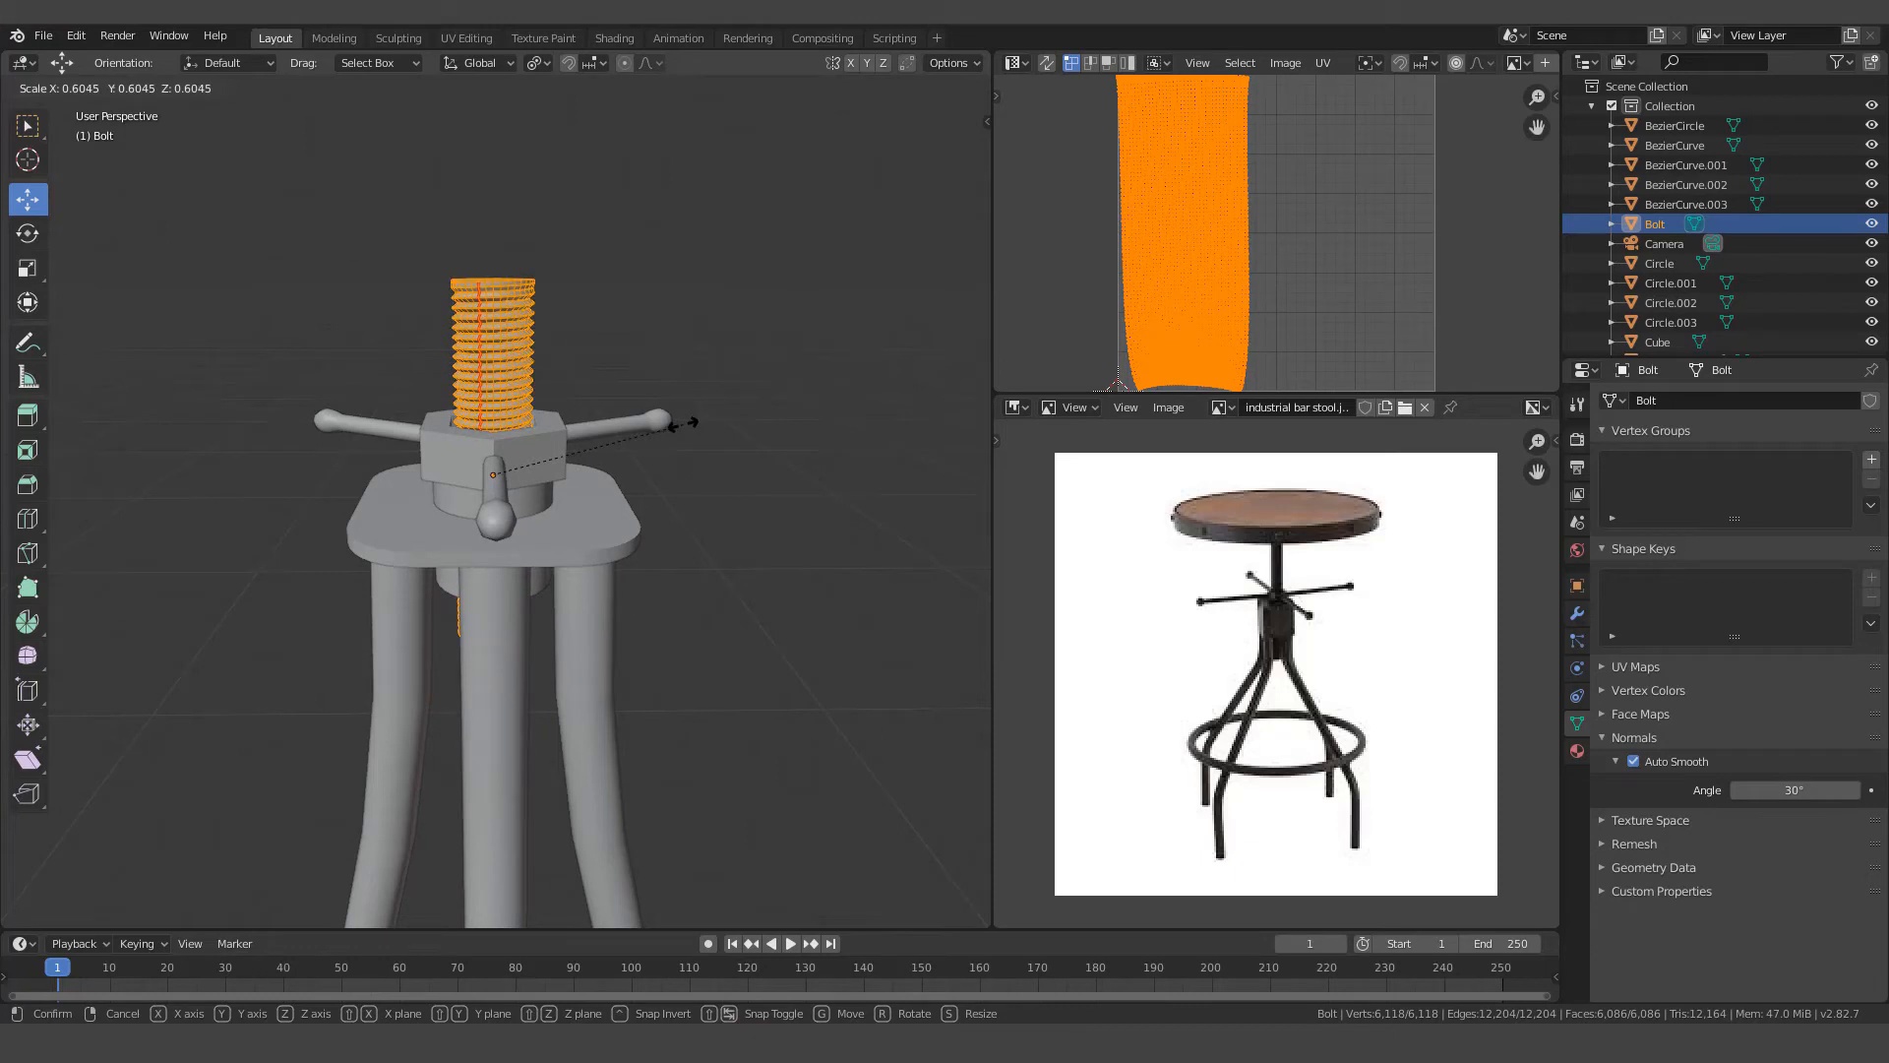
{"action": "left_click", "coordinate": [684, 423]}
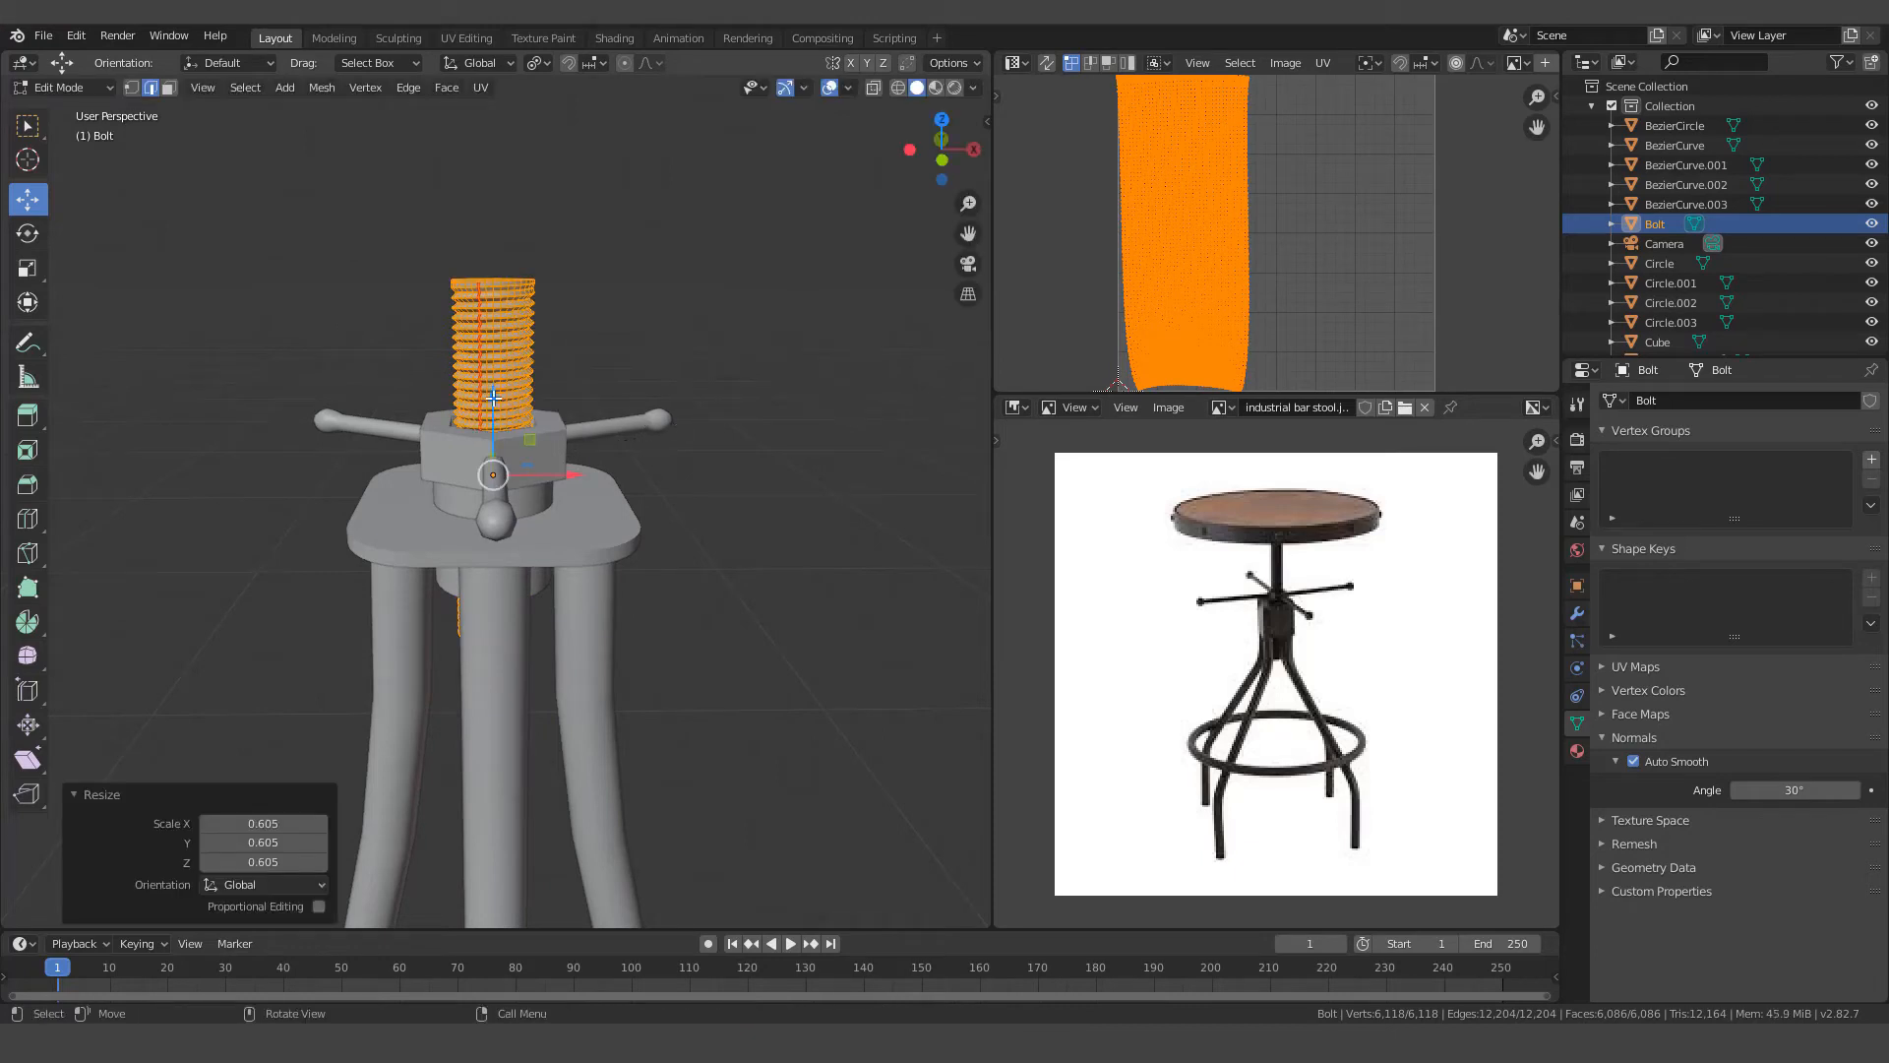
Raise the bolt mesh about 0.124 m along Z above the collar, and return to Object Mode
{"action": "left_click_drag", "start_coordinate": [503, 401], "coordinate": [500, 283]}
{"action": "scroll", "coordinate": [549, 379], "scroll_direction": "down", "scroll_amount": 5}
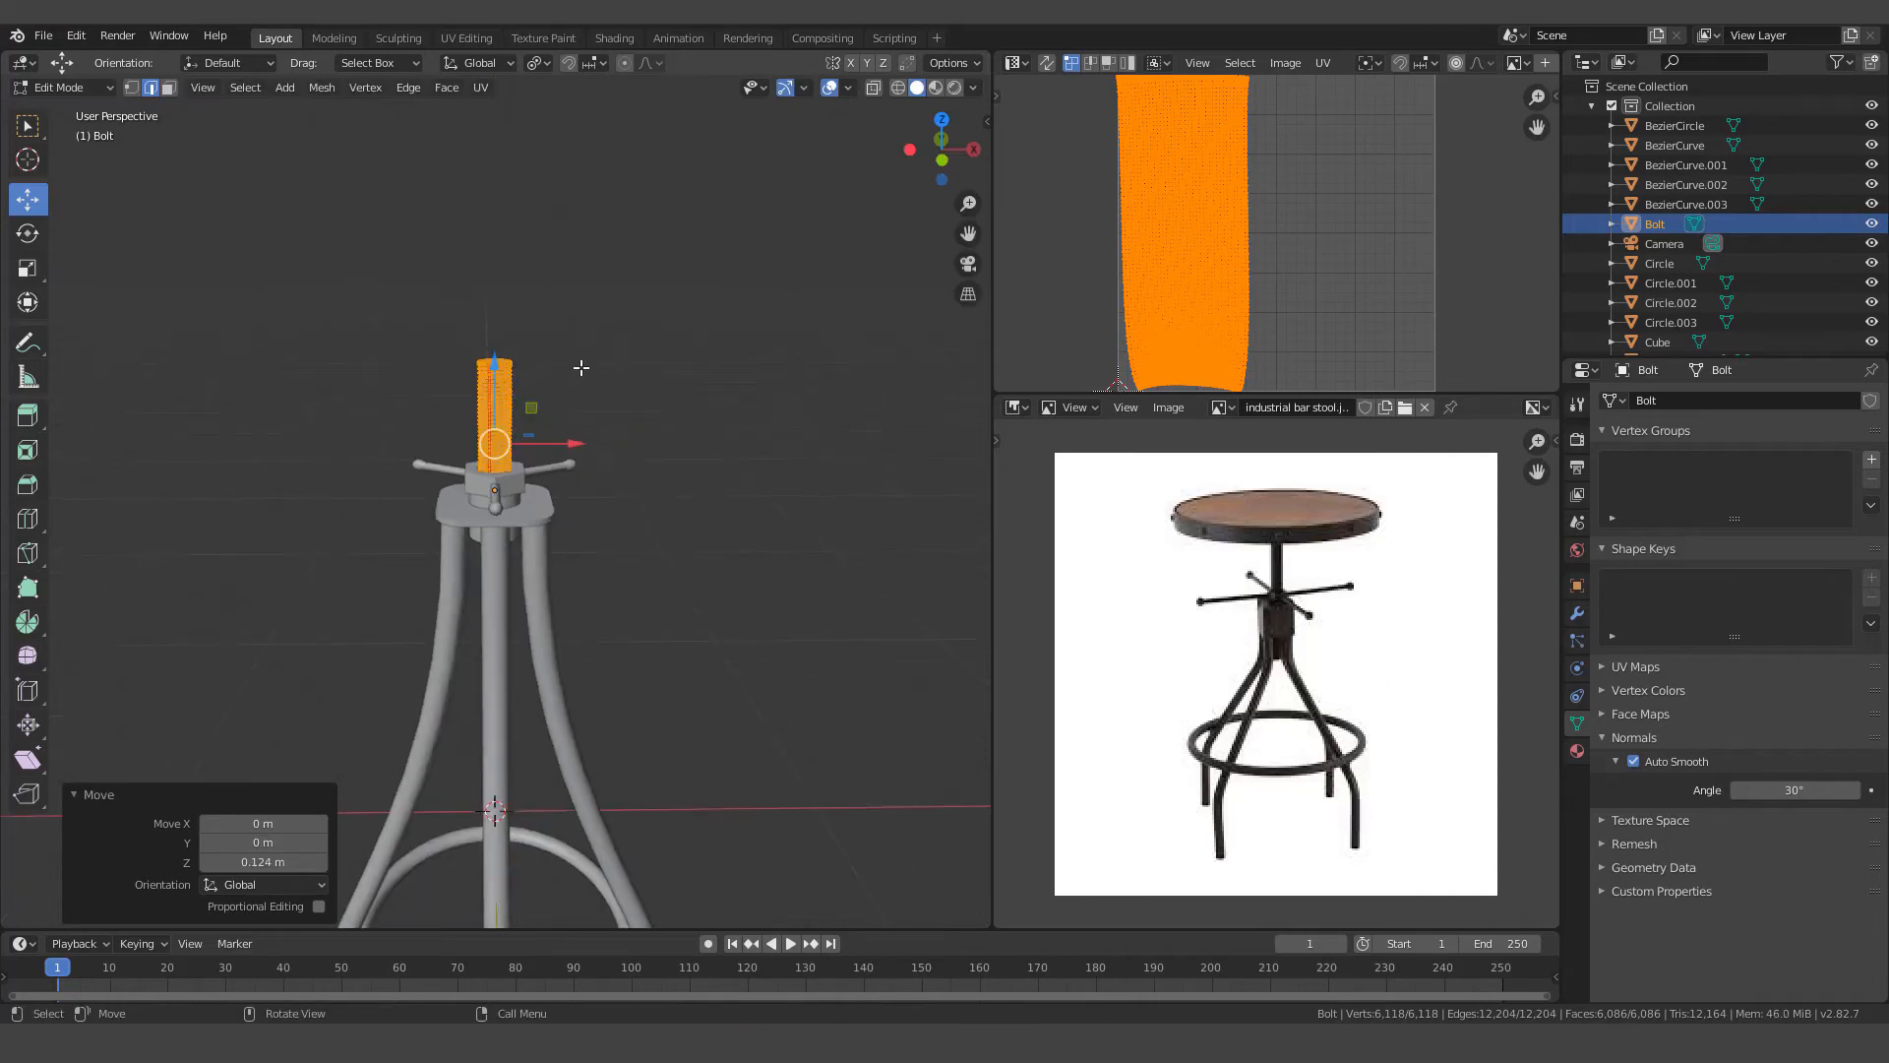
{"action": "middle_click_drag", "start_coordinate": [581, 369], "coordinate": [581, 409]}
{"action": "scroll", "coordinate": [561, 418], "scroll_direction": "up", "scroll_amount": 5}
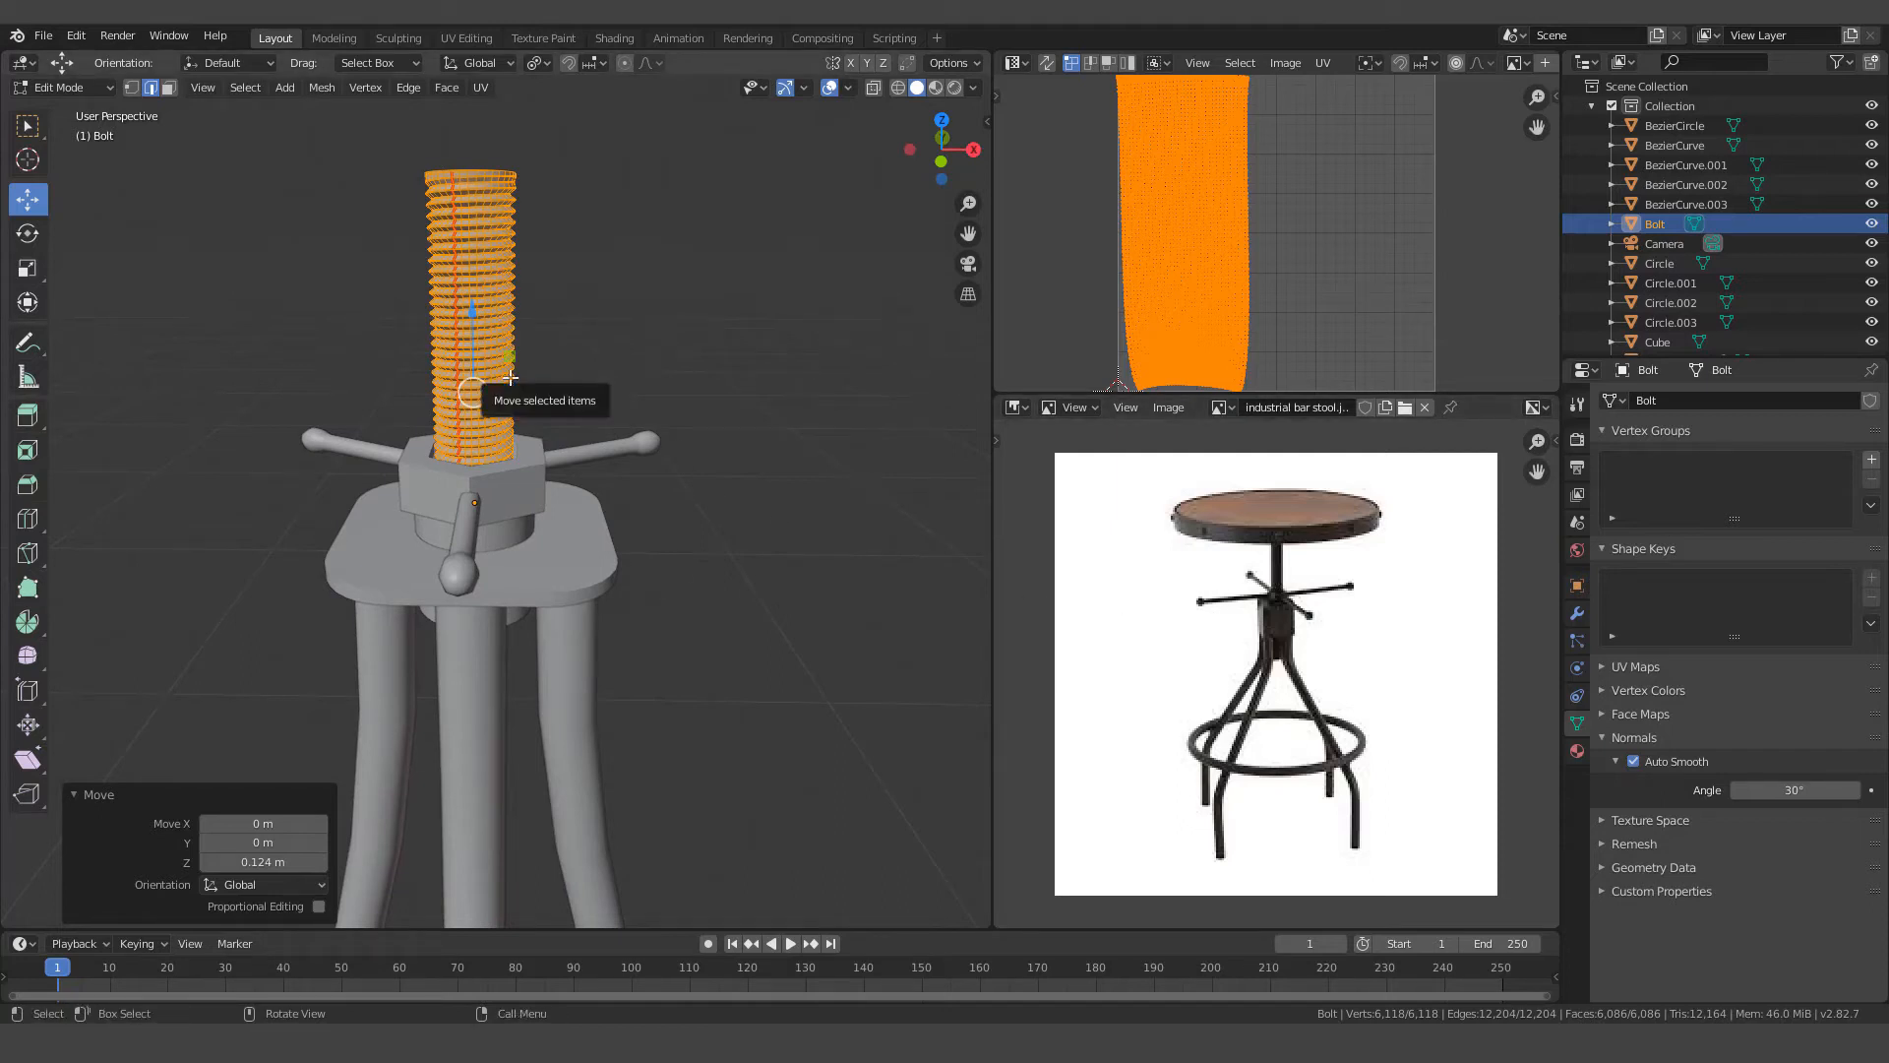
{"action": "mouse_move", "coordinate": [523, 375]}
{"action": "middle_mouse_down"}
{"action": "mouse_move", "coordinate": [544, 354]}
{"action": "mouse_move", "coordinate": [506, 337]}
{"action": "mouse_move", "coordinate": [542, 346]}
{"action": "middle_mouse_up"}
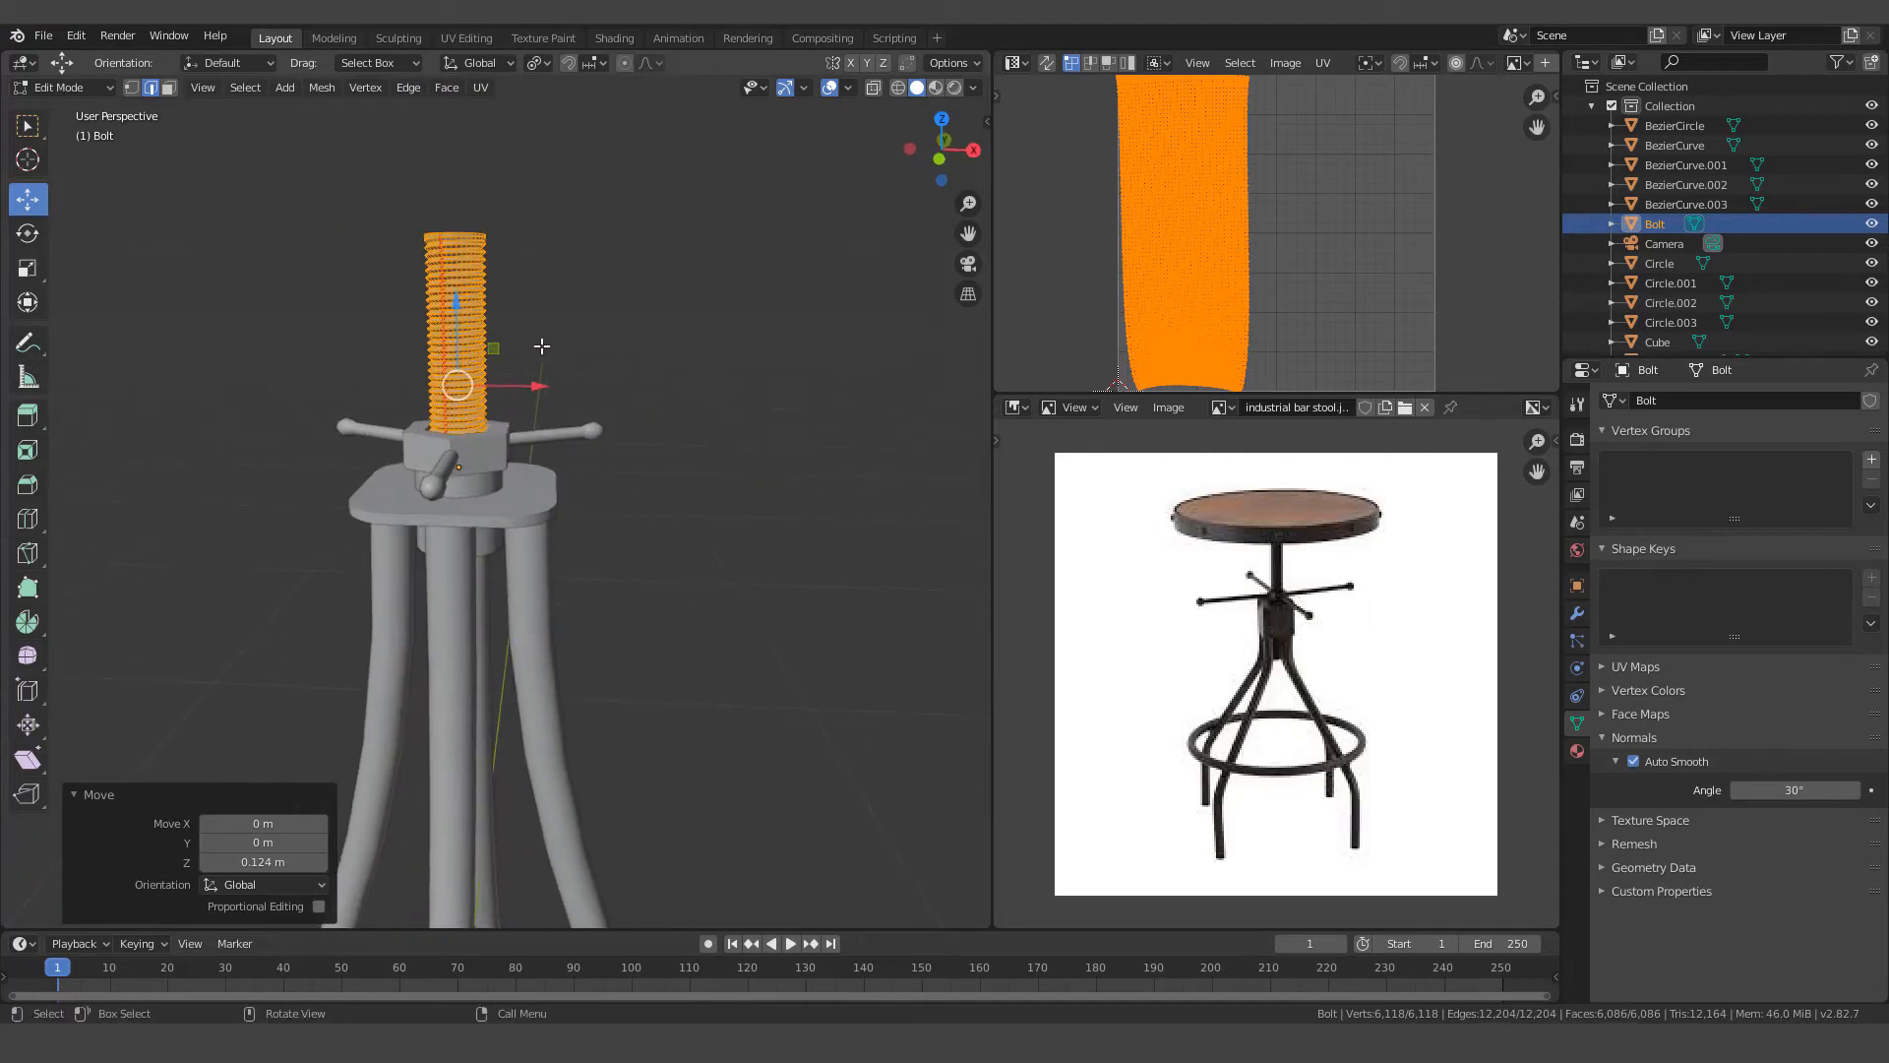
{"action": "key", "text": "Tab"}
{"action": "scroll", "coordinate": [542, 347], "scroll_direction": "up", "scroll_amount": 3}
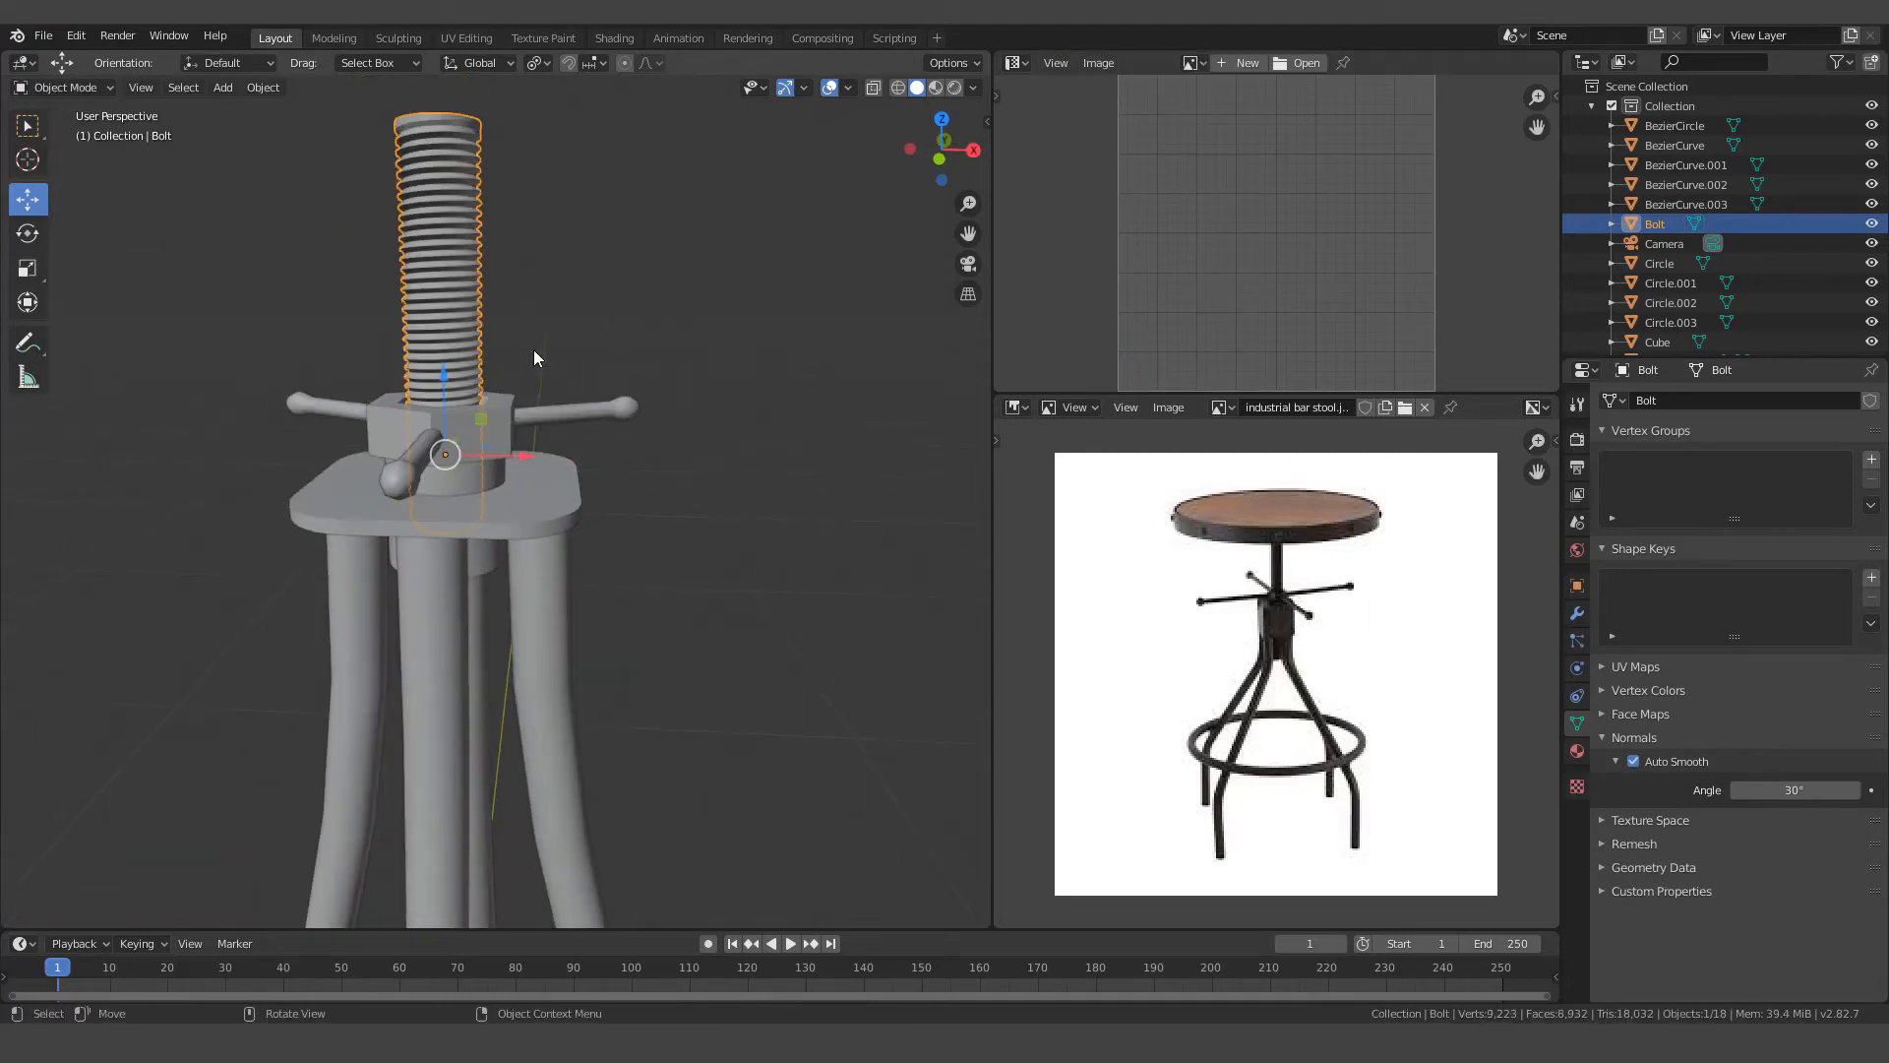
{"action": "middle_click_drag", "start_coordinate": [533, 350], "coordinate": [577, 370]}
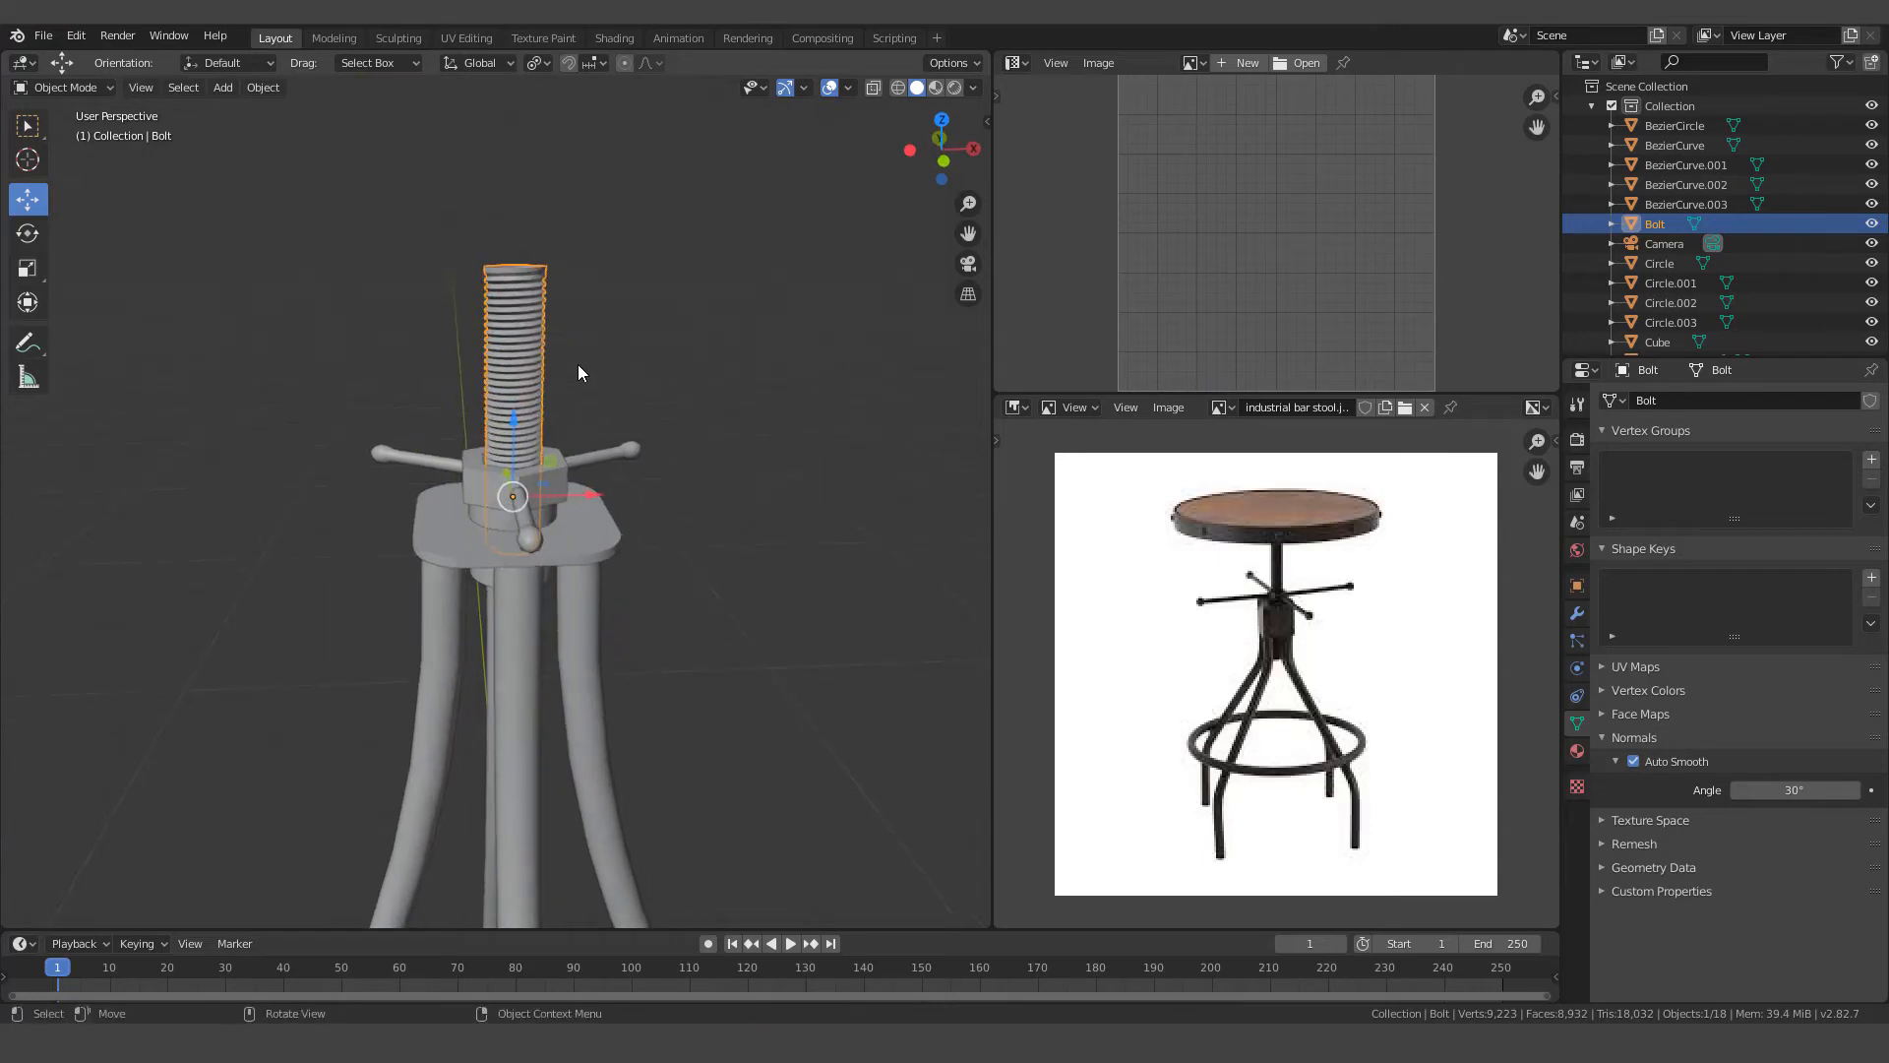
Deselect the bolt, add a mesh circle with 32 vertices and 1 m radius, and enter Edit Mode with vertex selection
{"action": "key", "text": "alt+a"}
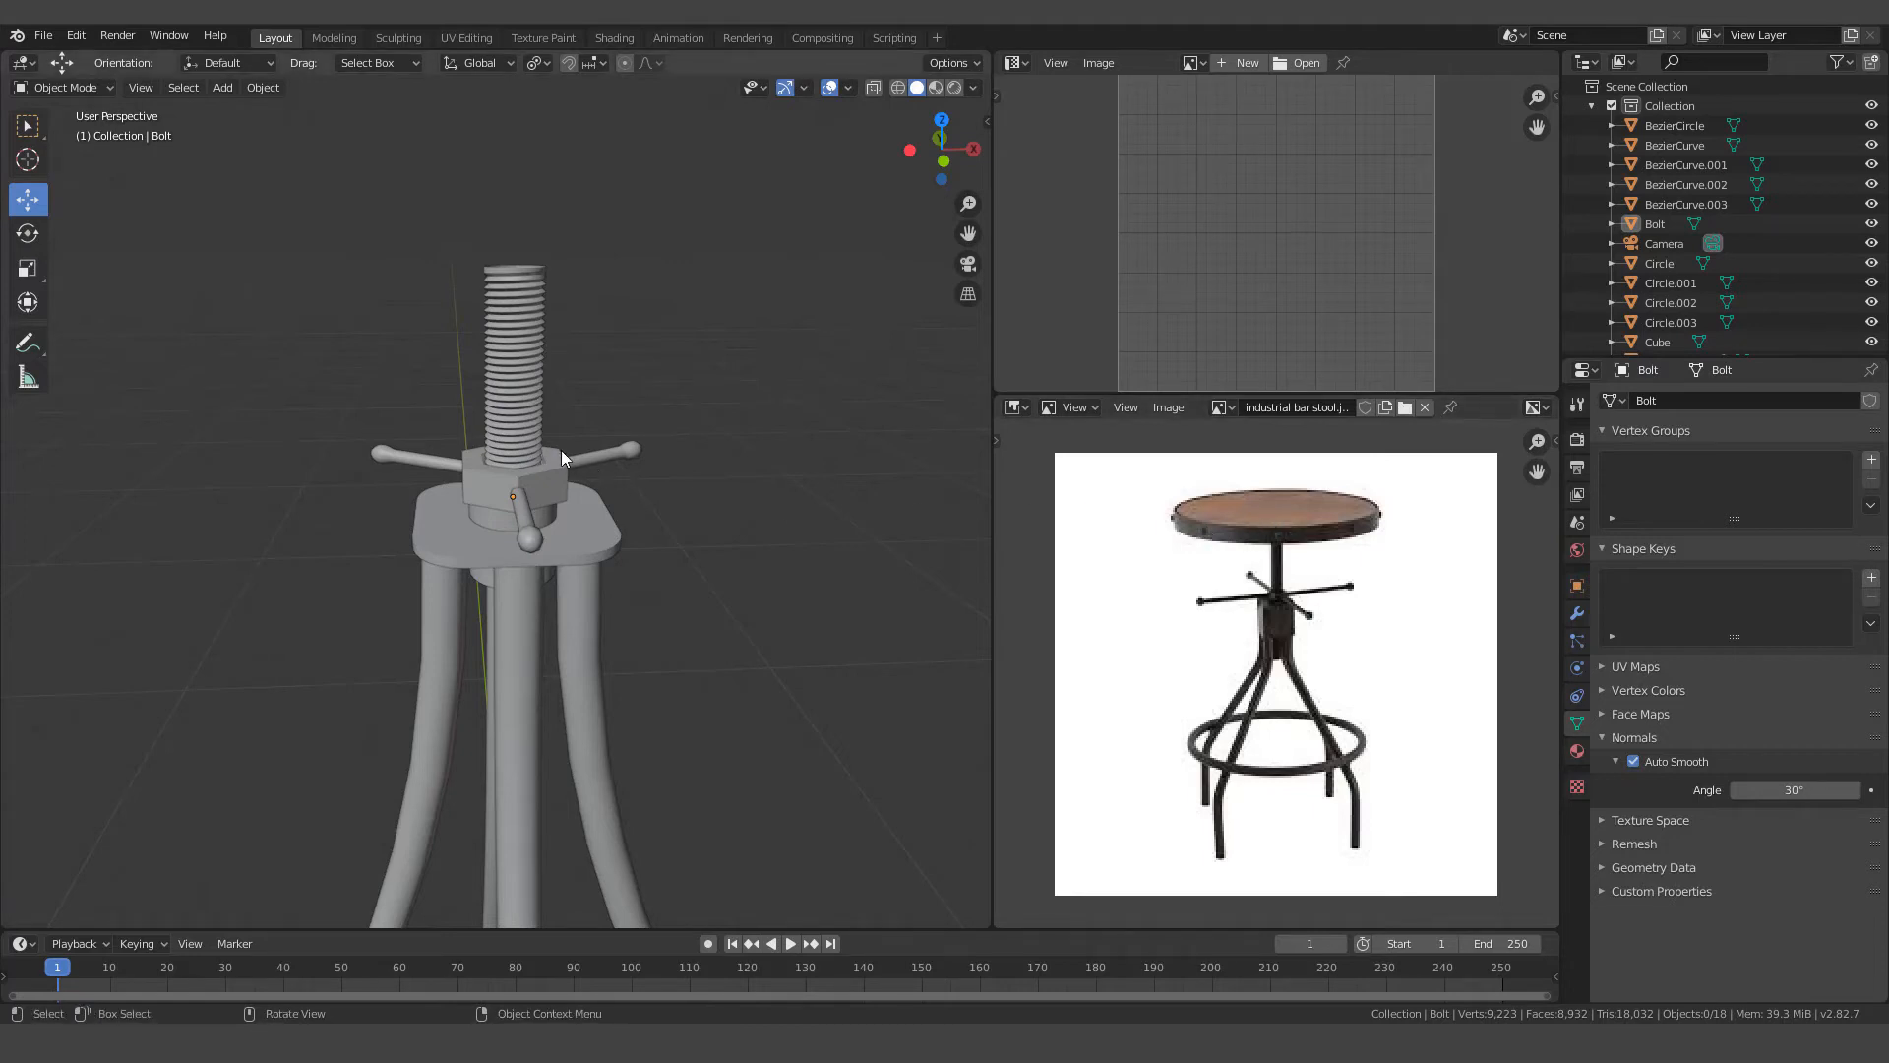
{"action": "key", "text": "shift+a"}
{"action": "mouse_move", "coordinate": [561, 451]}
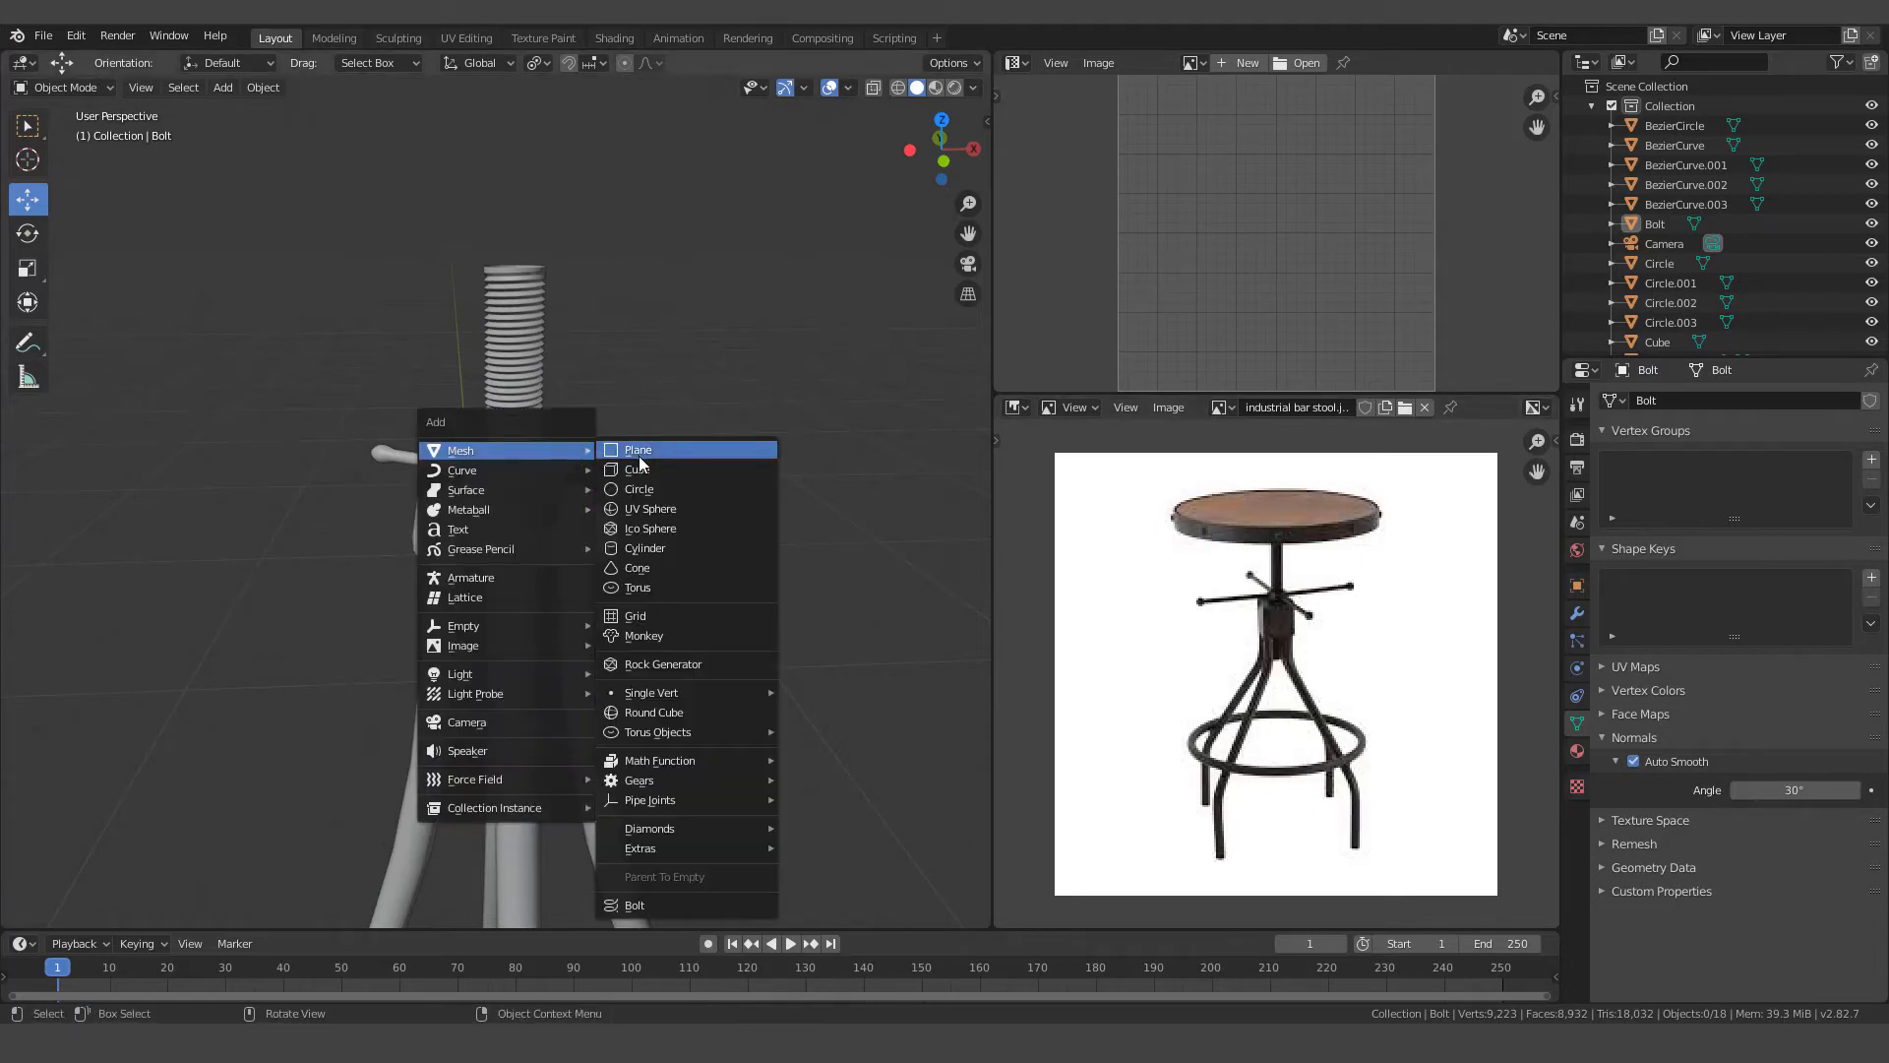
{"action": "left_click", "coordinate": [650, 489]}
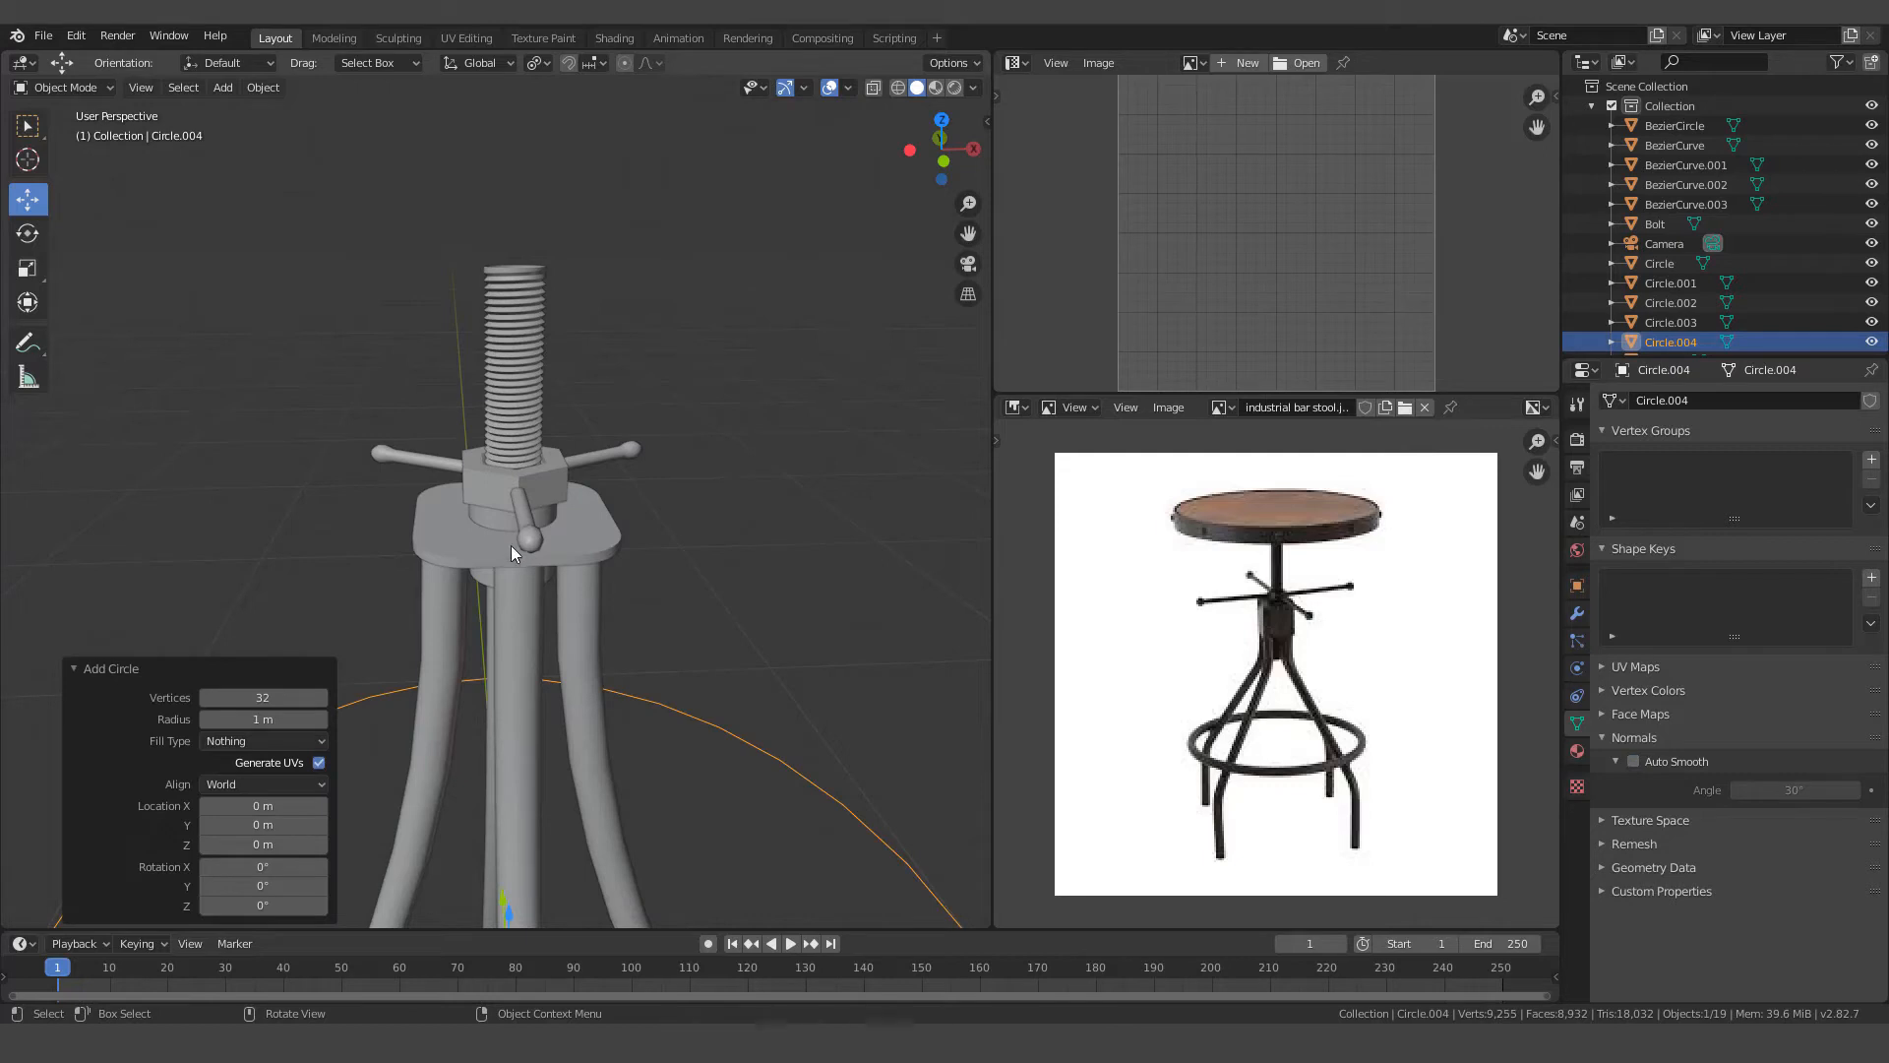
{"action": "key", "text": "Tab"}
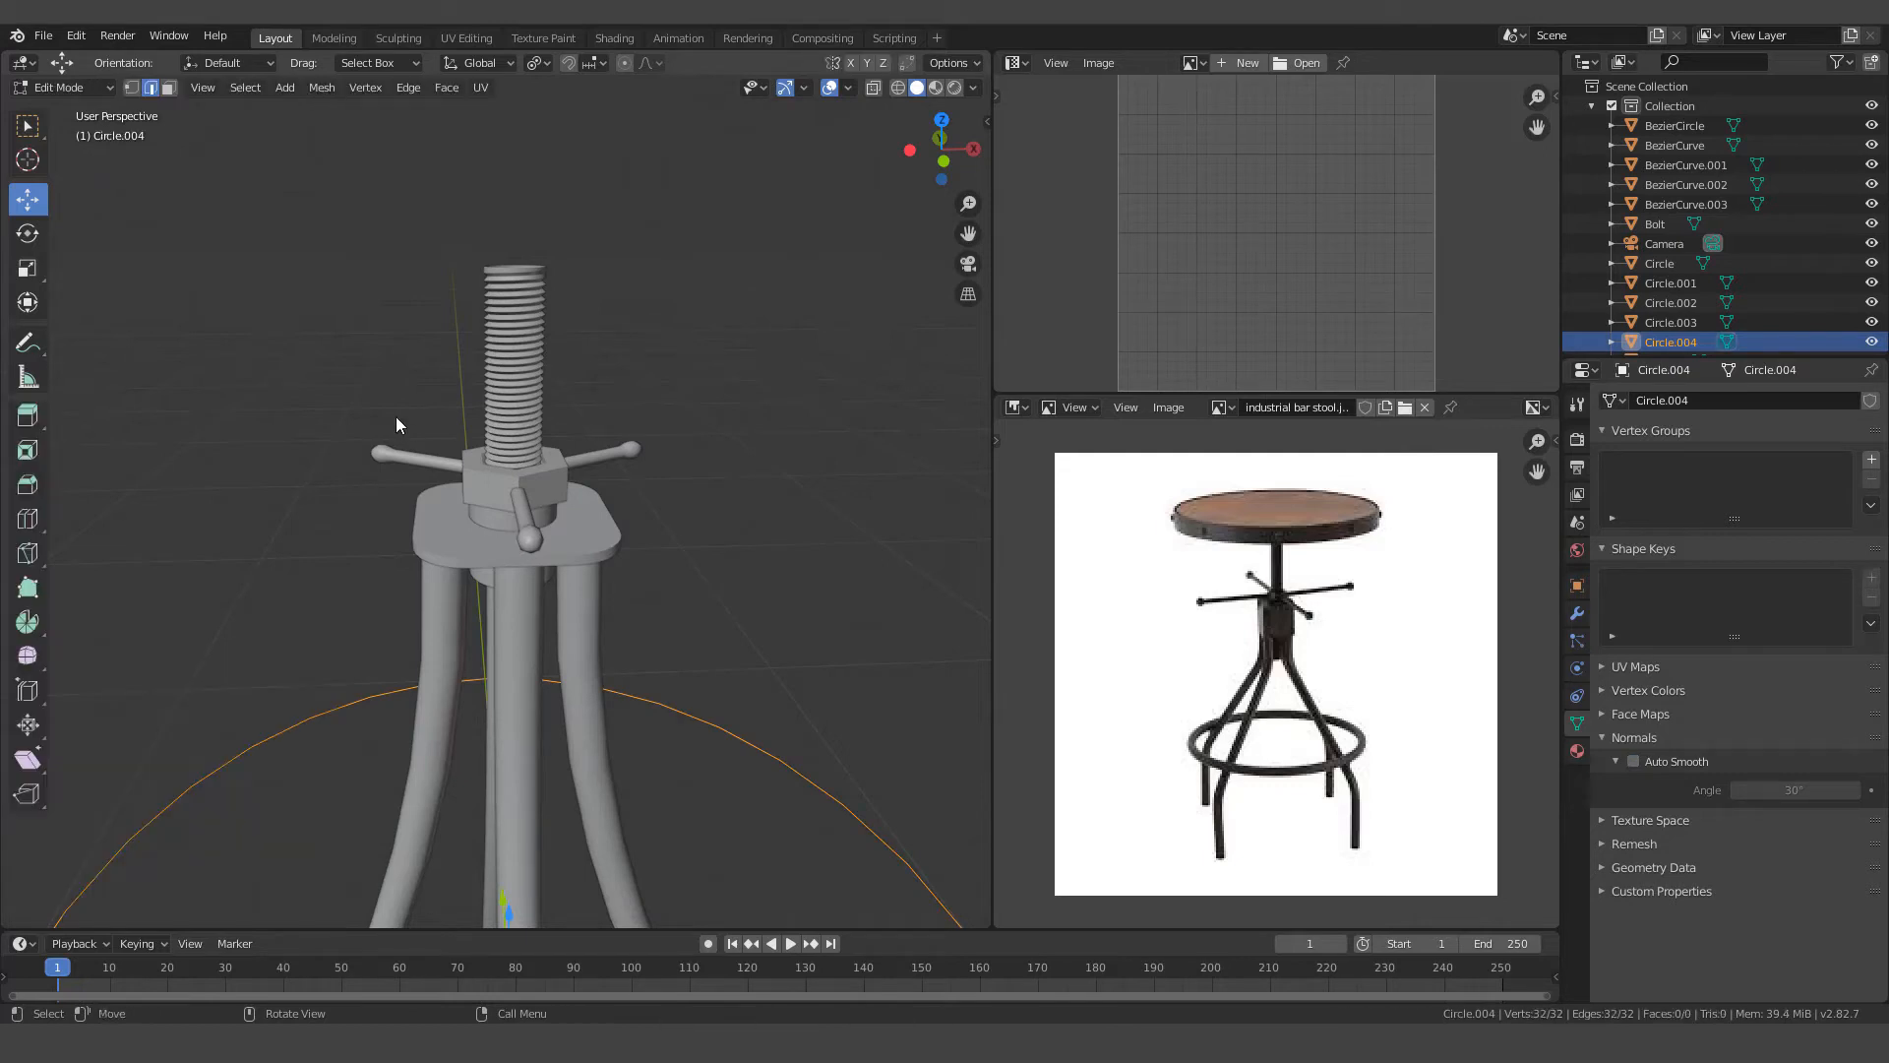
{"action": "left_click", "coordinate": [130, 88]}
Raise the new circle about 1.41 m along Z to just above the top end of the bolt
{"action": "scroll", "coordinate": [558, 601], "scroll_direction": "down", "scroll_amount": 1}
{"action": "scroll", "coordinate": [559, 601], "scroll_direction": "down", "scroll_amount": 5}
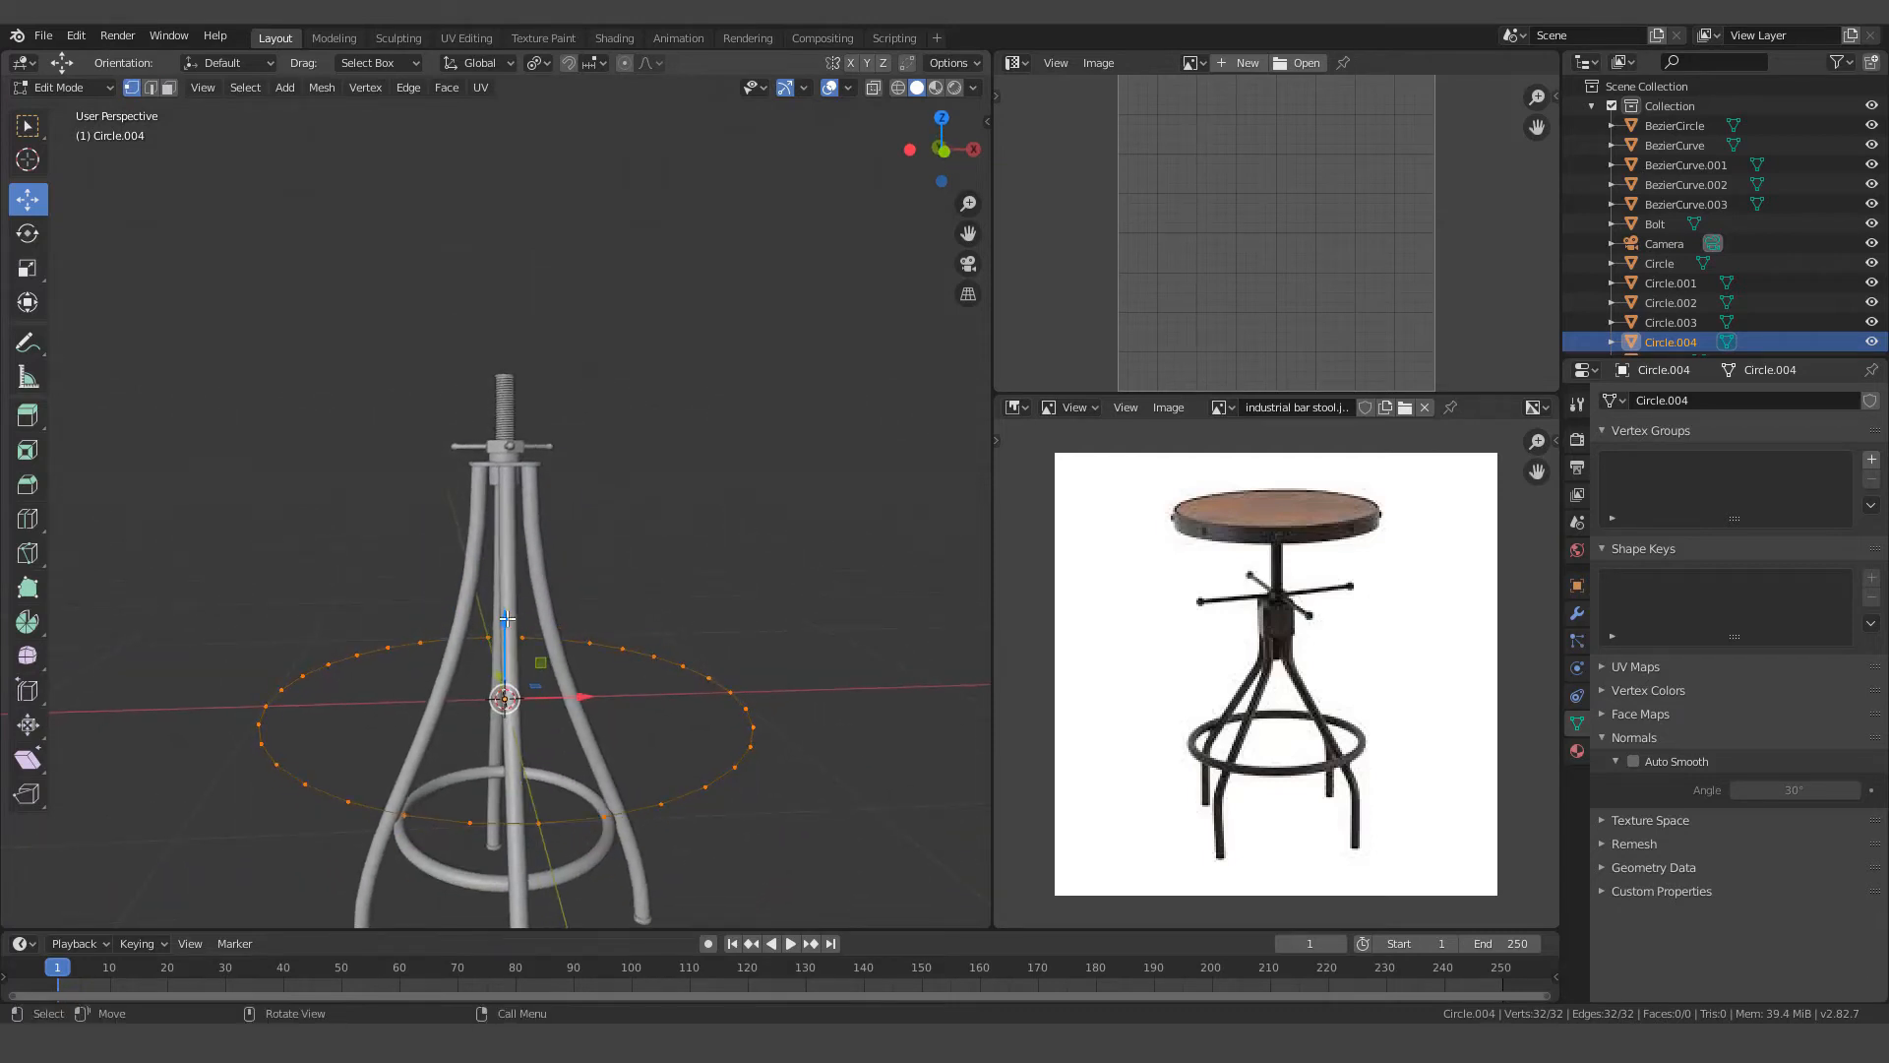
{"action": "left_click_drag", "start_coordinate": [507, 618], "coordinate": [571, 401]}
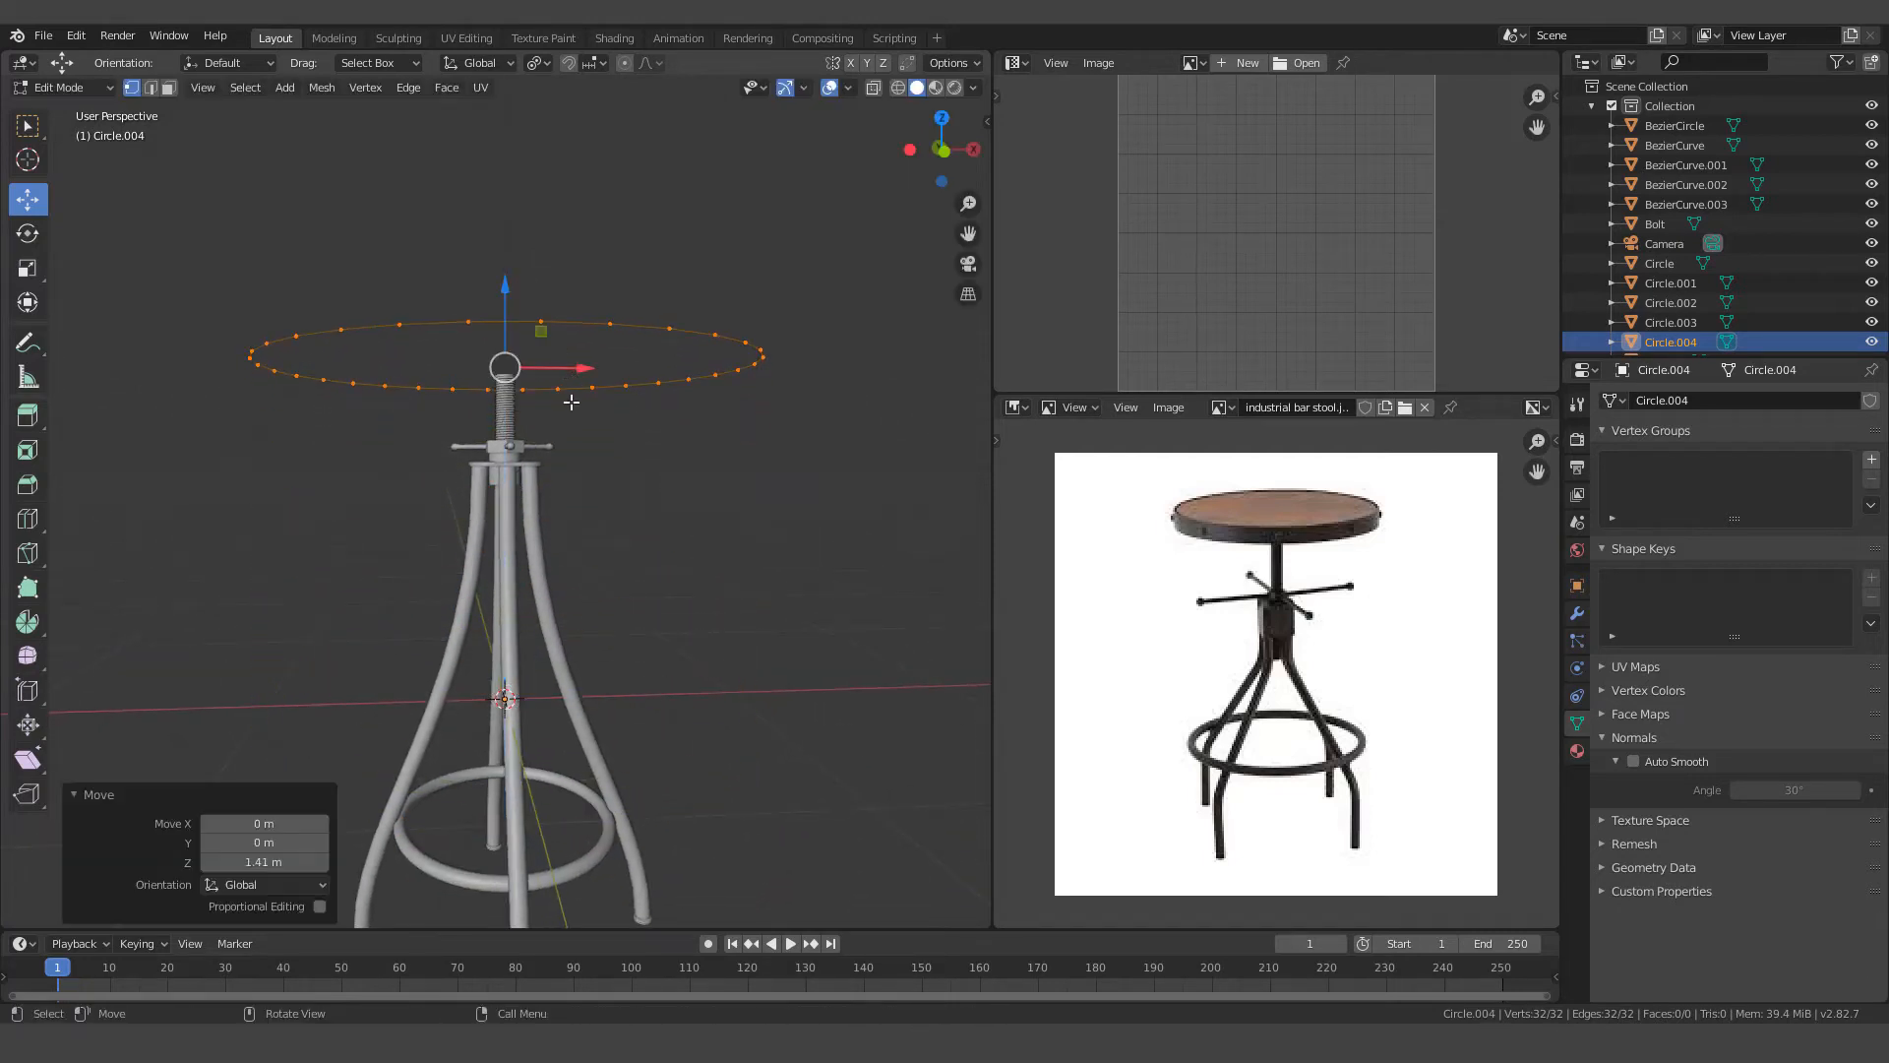
{"action": "middle_click_drag", "start_coordinate": [571, 402], "coordinate": [563, 477]}
{"action": "scroll", "coordinate": [590, 472], "scroll_direction": "up", "scroll_amount": 5}
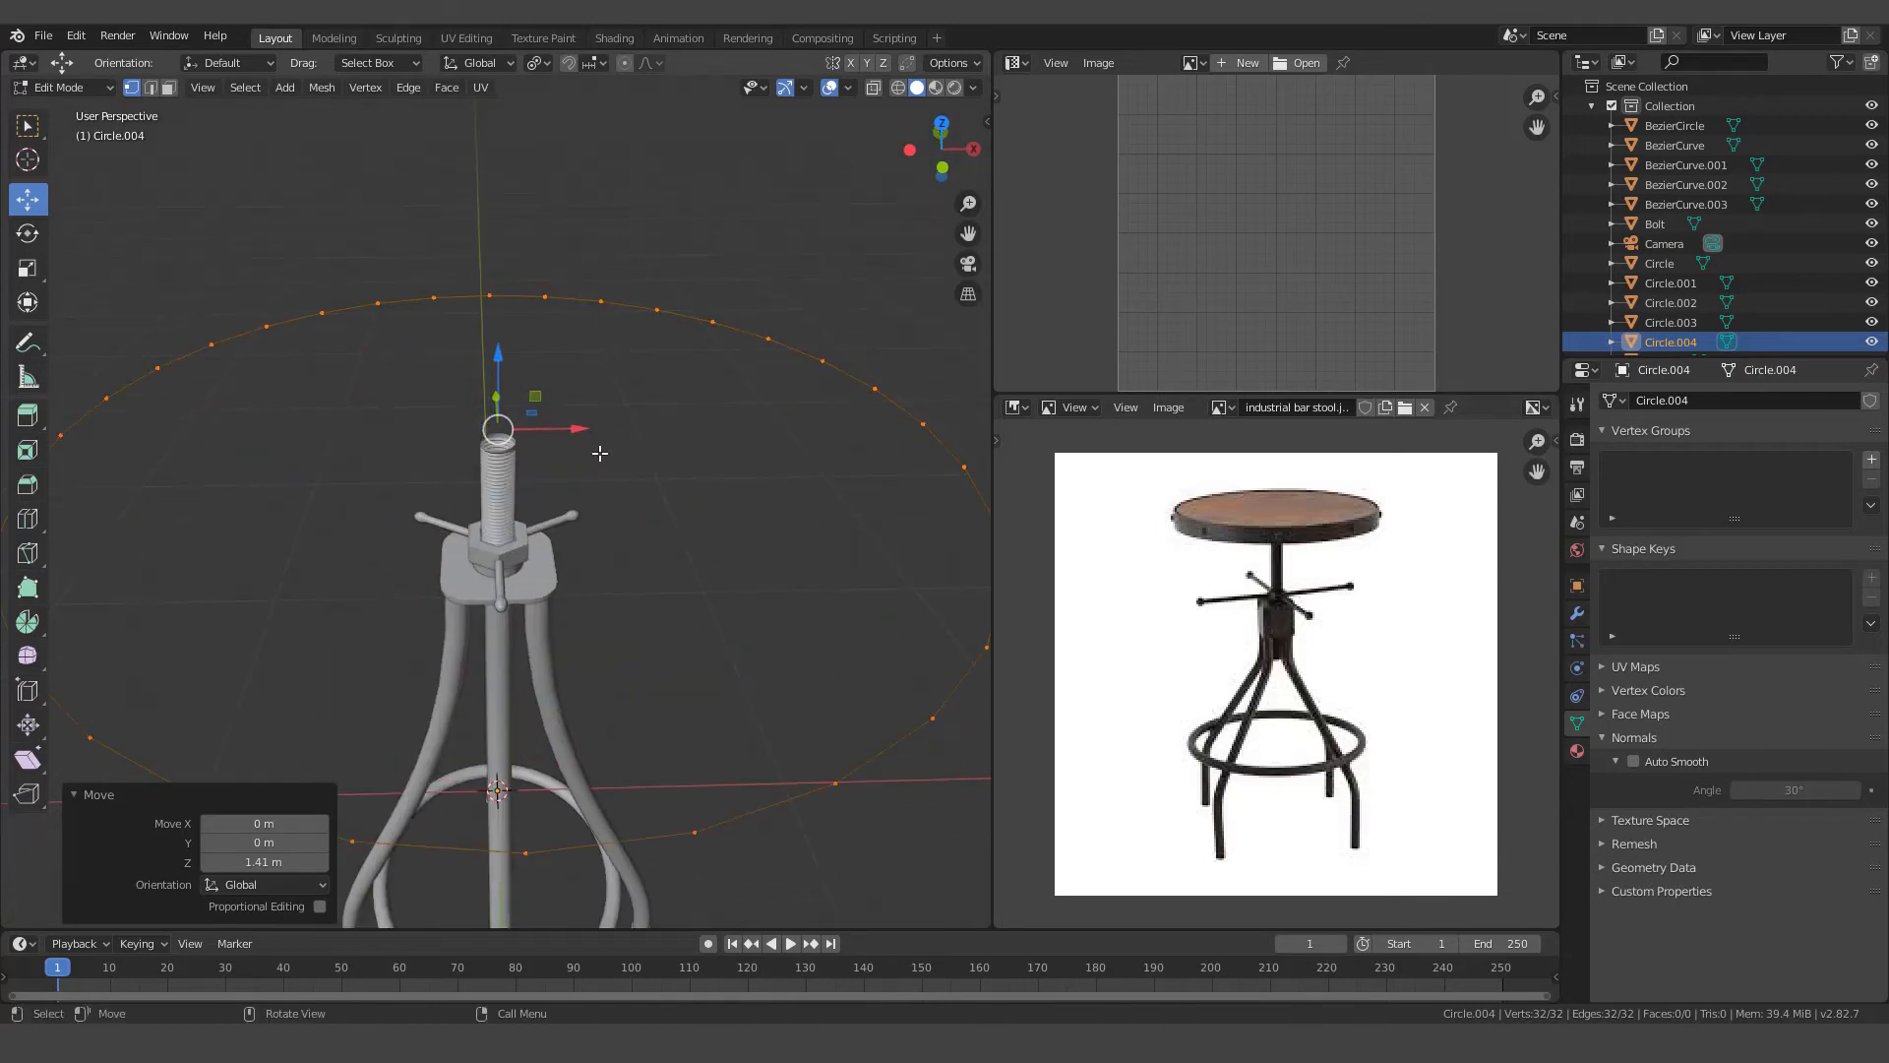
Scale the circle down uniformly to about 0.123 and lower it about 0.01 m toward the bolt's top
{"action": "key", "text": "s"}
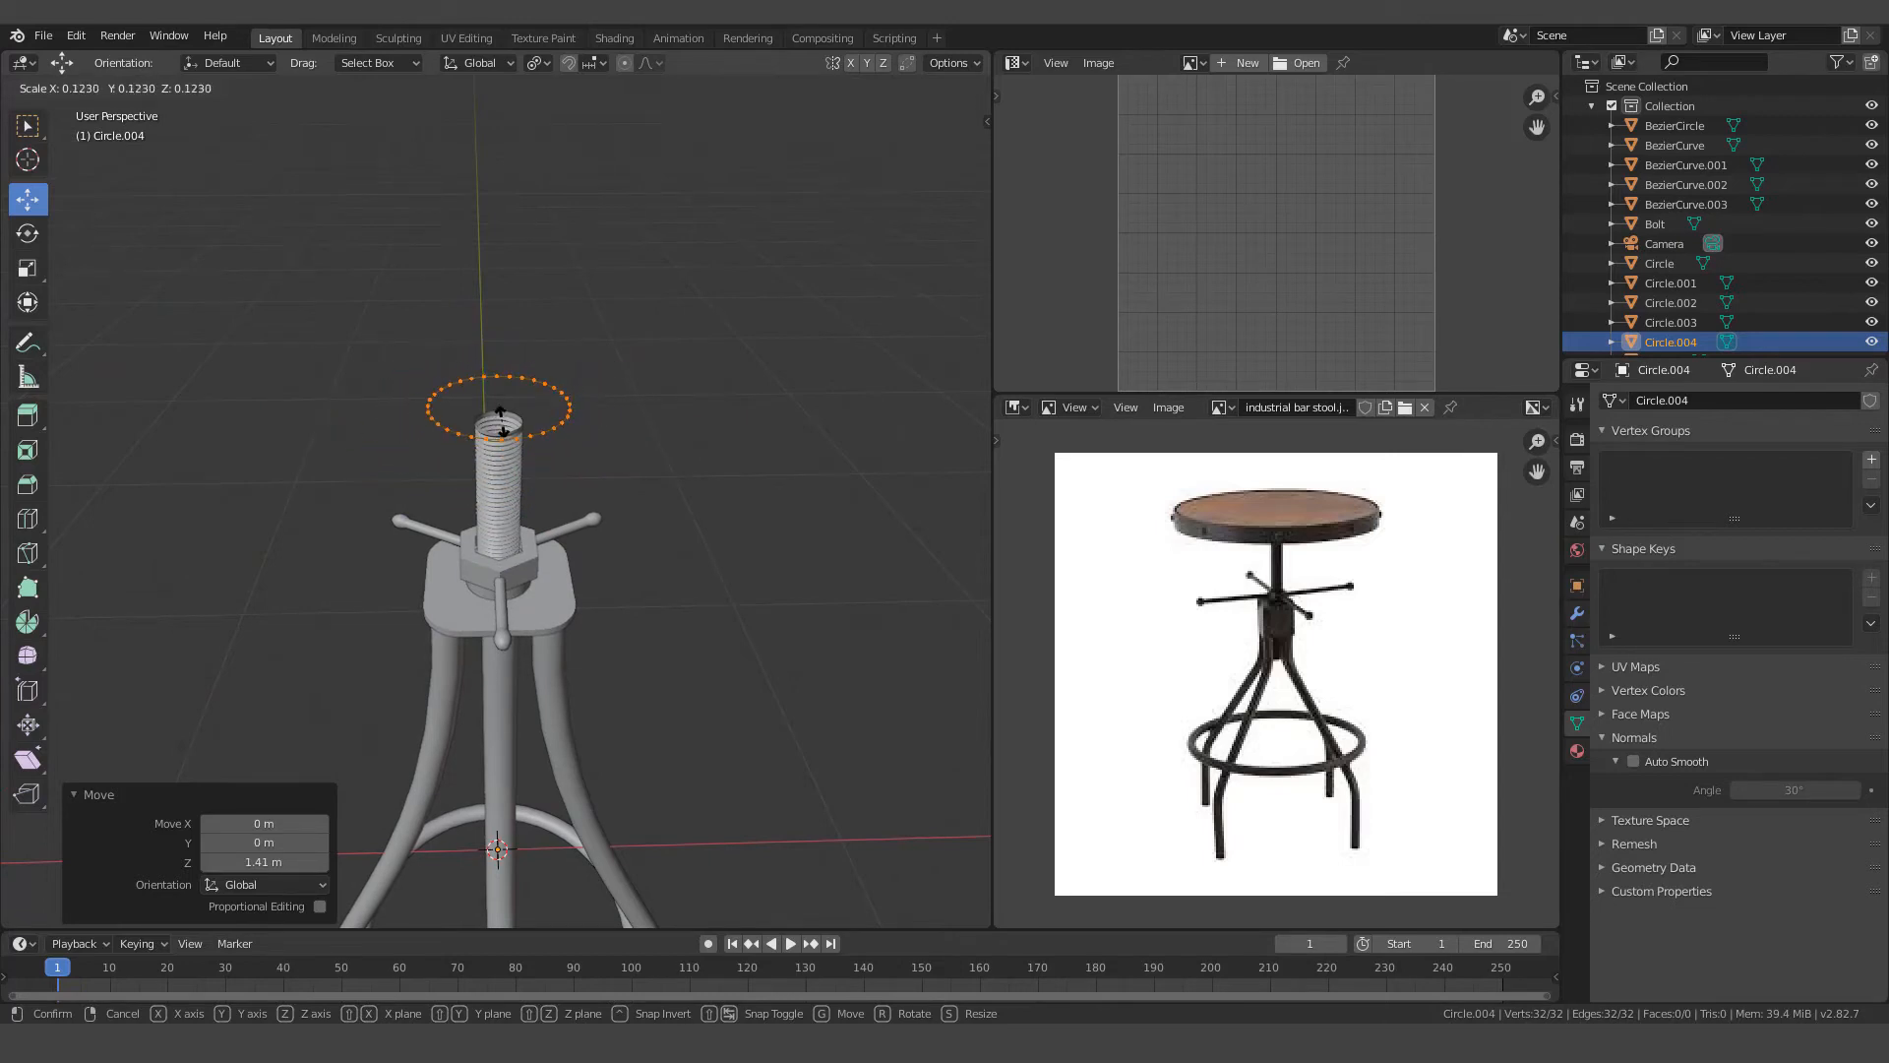
{"action": "left_click", "coordinate": [502, 421]}
{"action": "scroll", "coordinate": [526, 433], "scroll_direction": "up", "scroll_amount": 4}
{"action": "middle_click_drag", "start_coordinate": [526, 433], "coordinate": [532, 390]}
{"action": "middle_click_drag", "start_coordinate": [540, 142], "coordinate": [523, 251]}
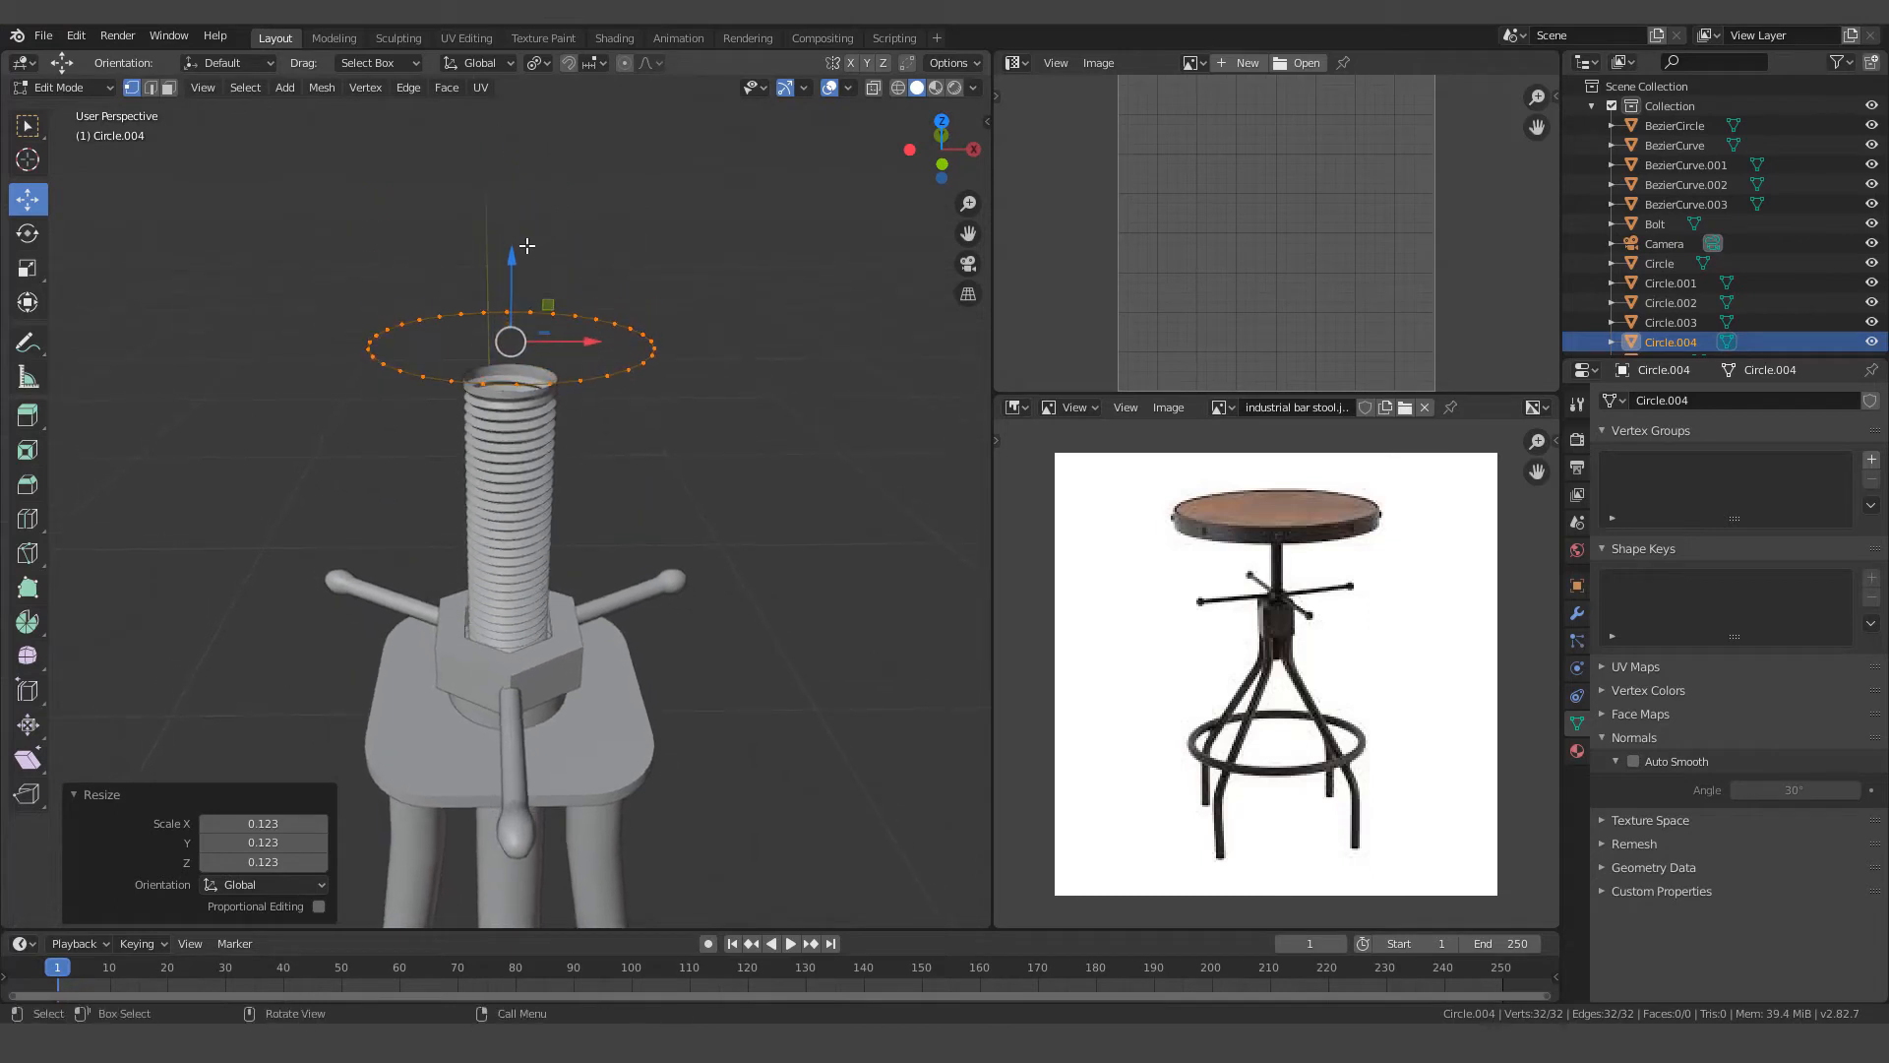
{"action": "left_click_drag", "start_coordinate": [511, 256], "coordinate": [511, 267]}
Widen the 3D viewport and set the transform pivot point to Individual Origins
{"action": "left_click_drag", "start_coordinate": [997, 298], "coordinate": [1395, 291]}
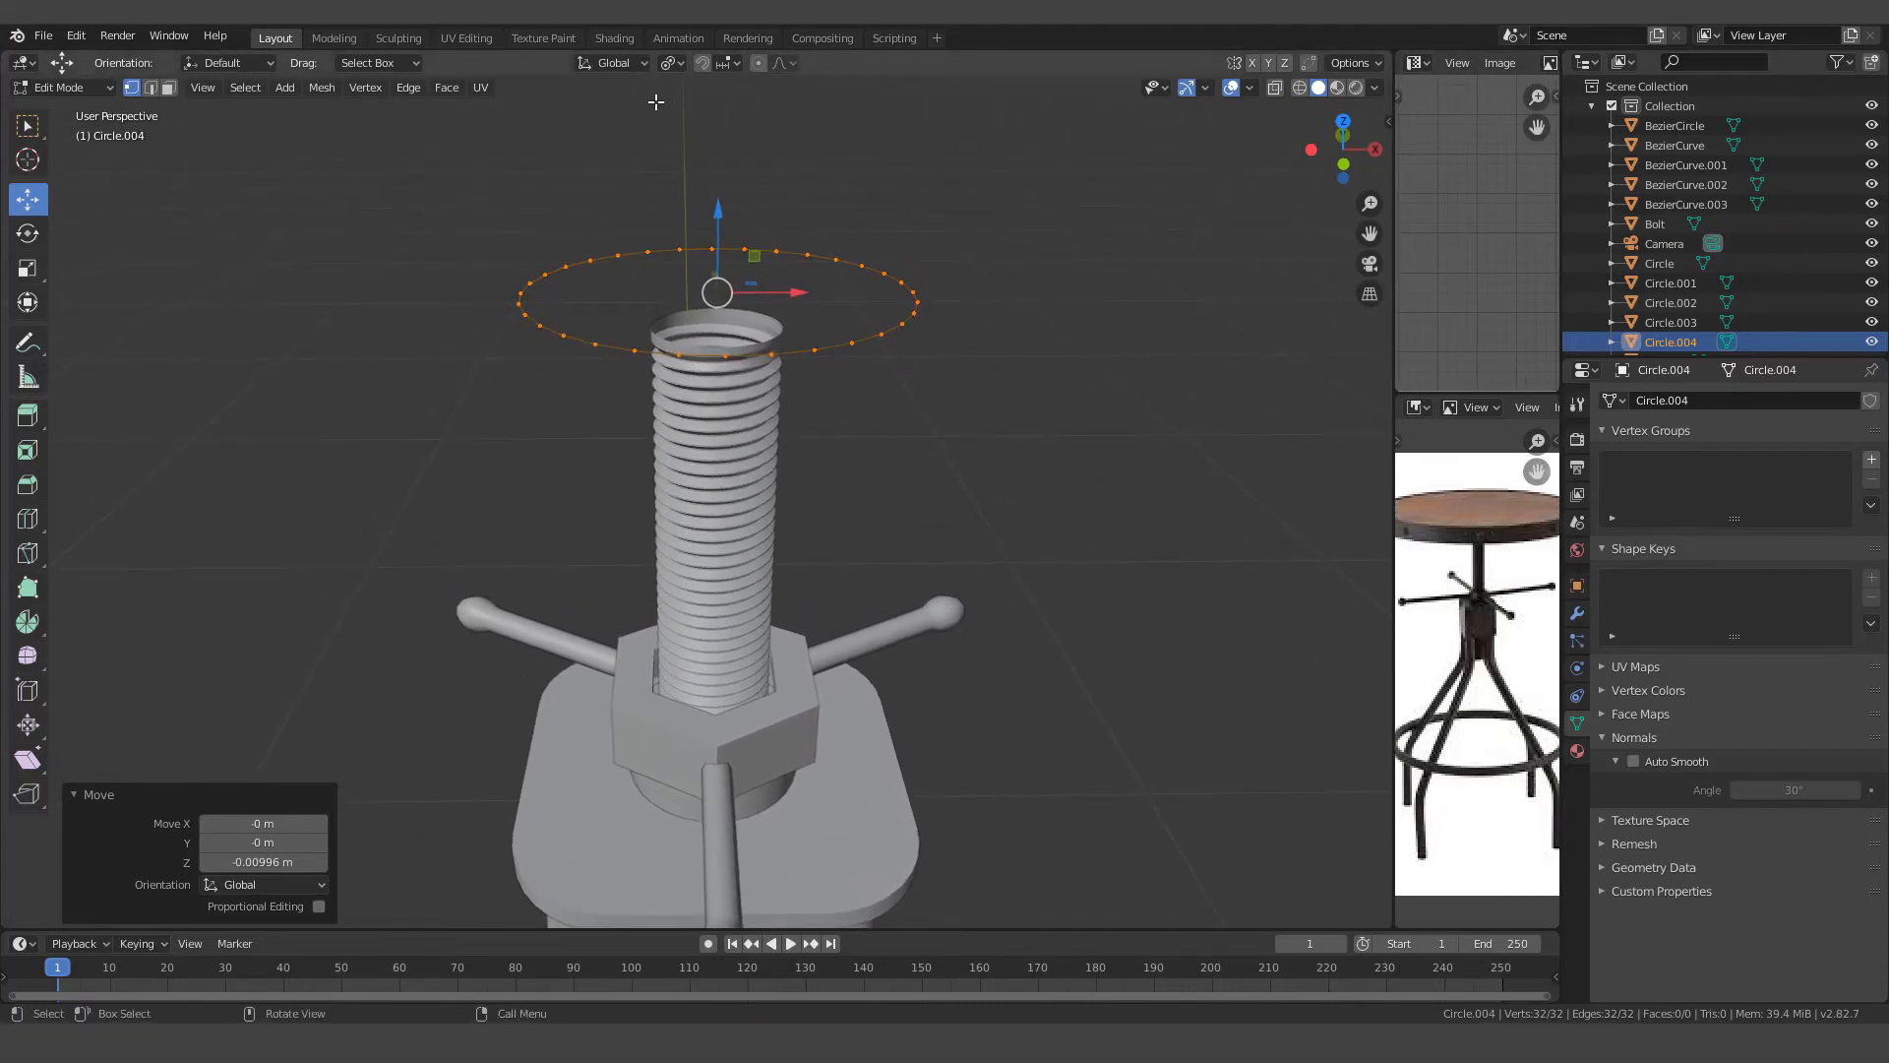
{"action": "left_click", "coordinate": [673, 63]}
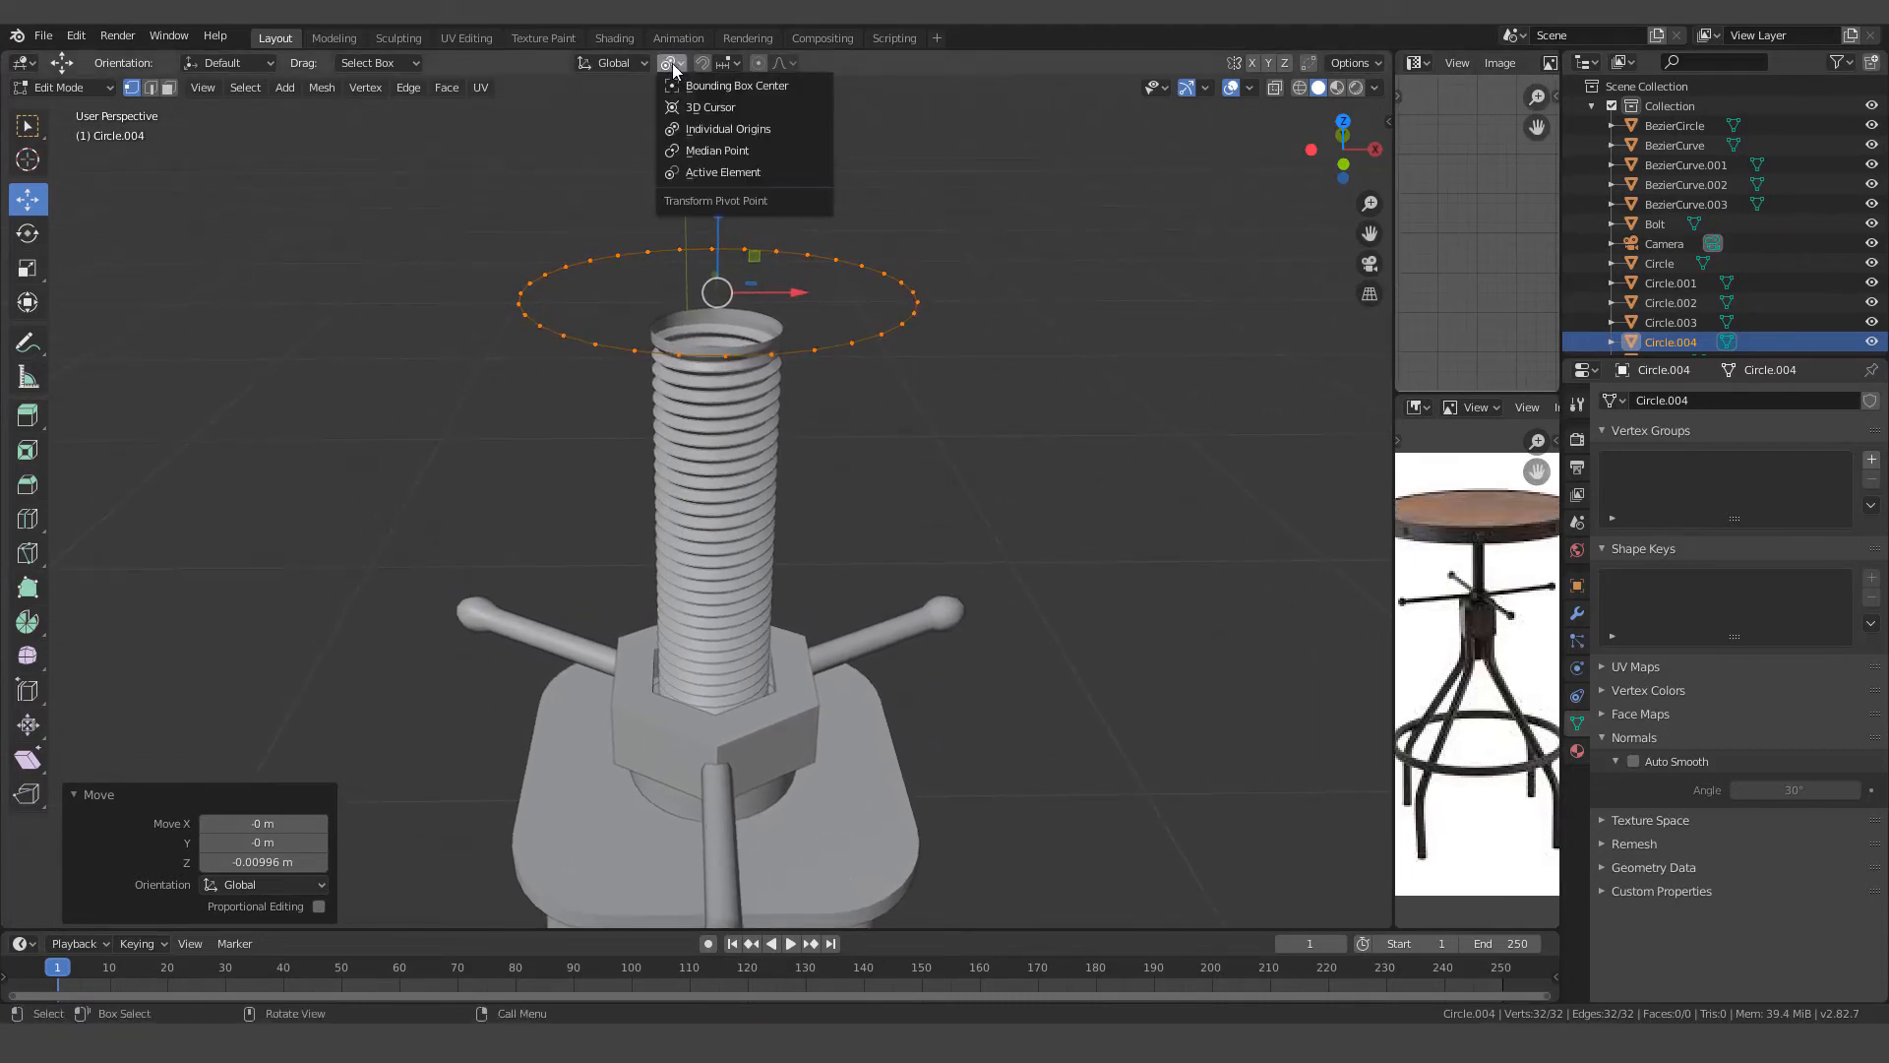
{"action": "left_click", "coordinate": [730, 131]}
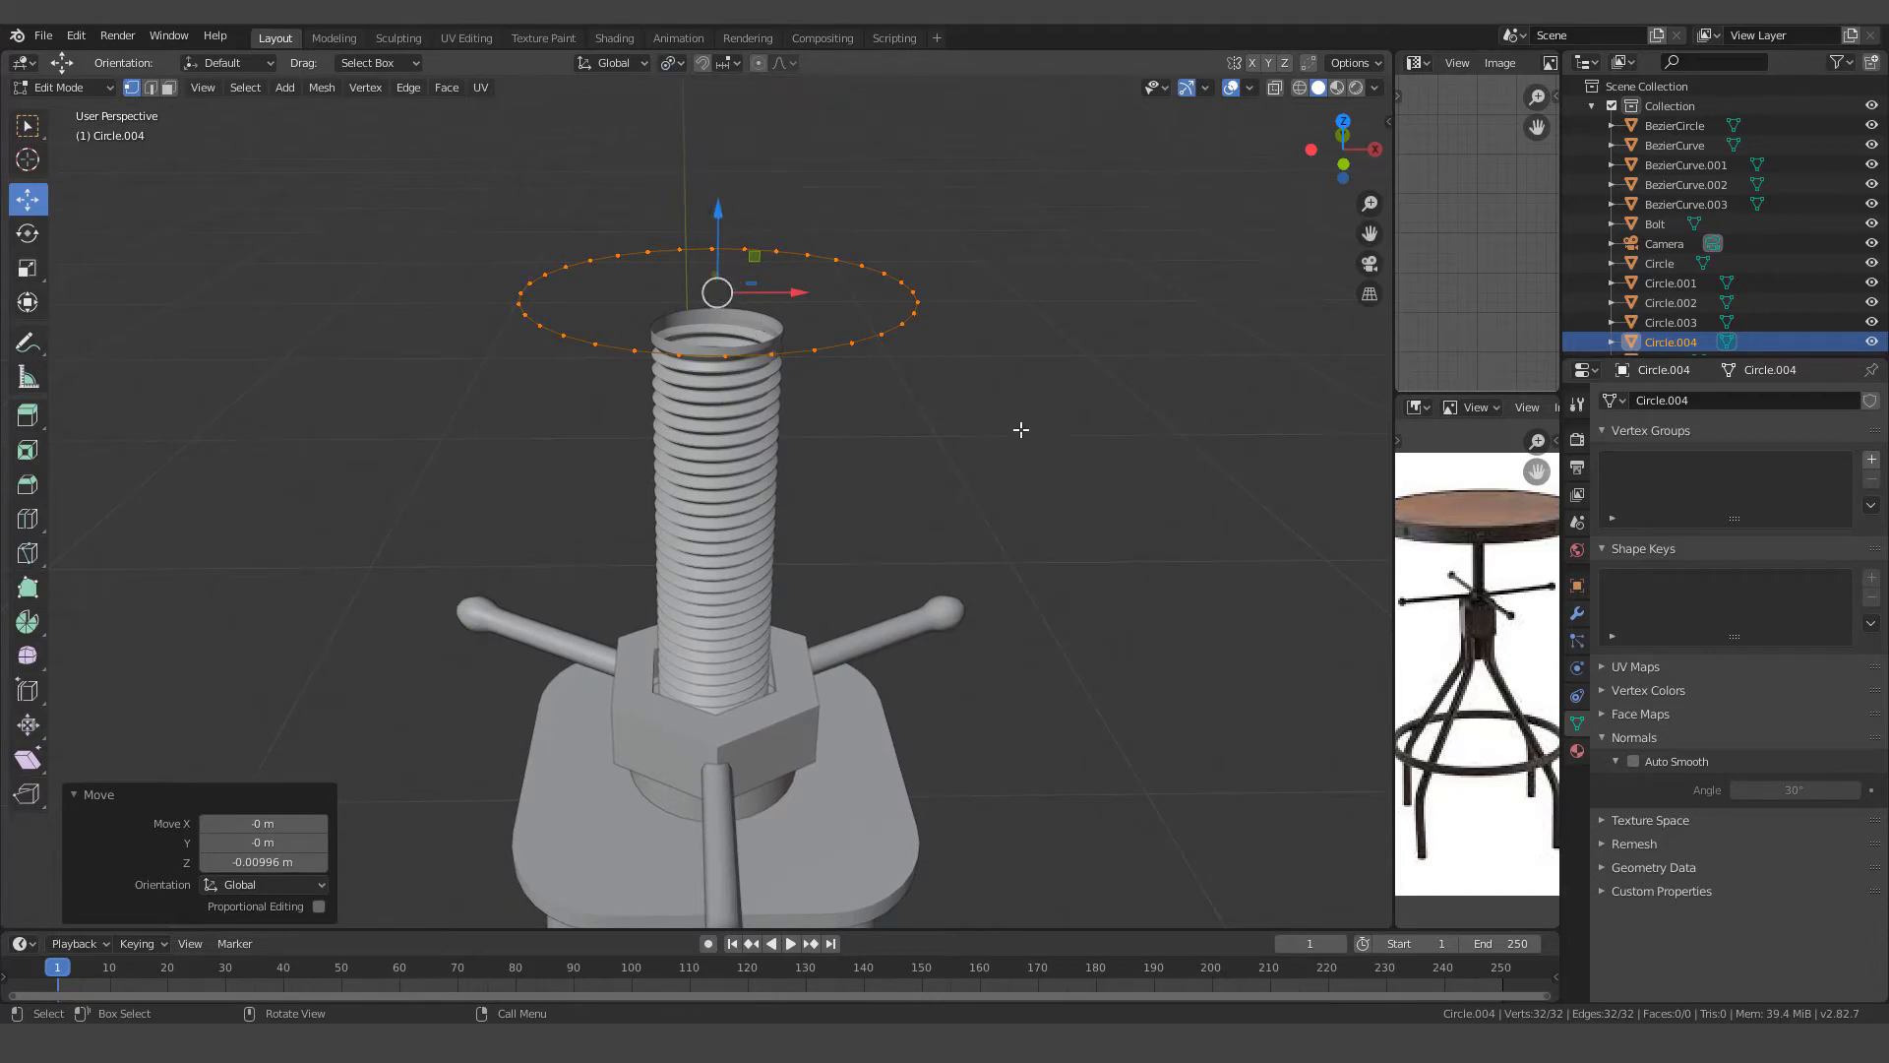
Extrude the circle inward at a scale of about 0.629 and lower the inner ring about 0.0137 m along Z
{"action": "key", "text": "e"}
{"action": "key", "text": "s"}
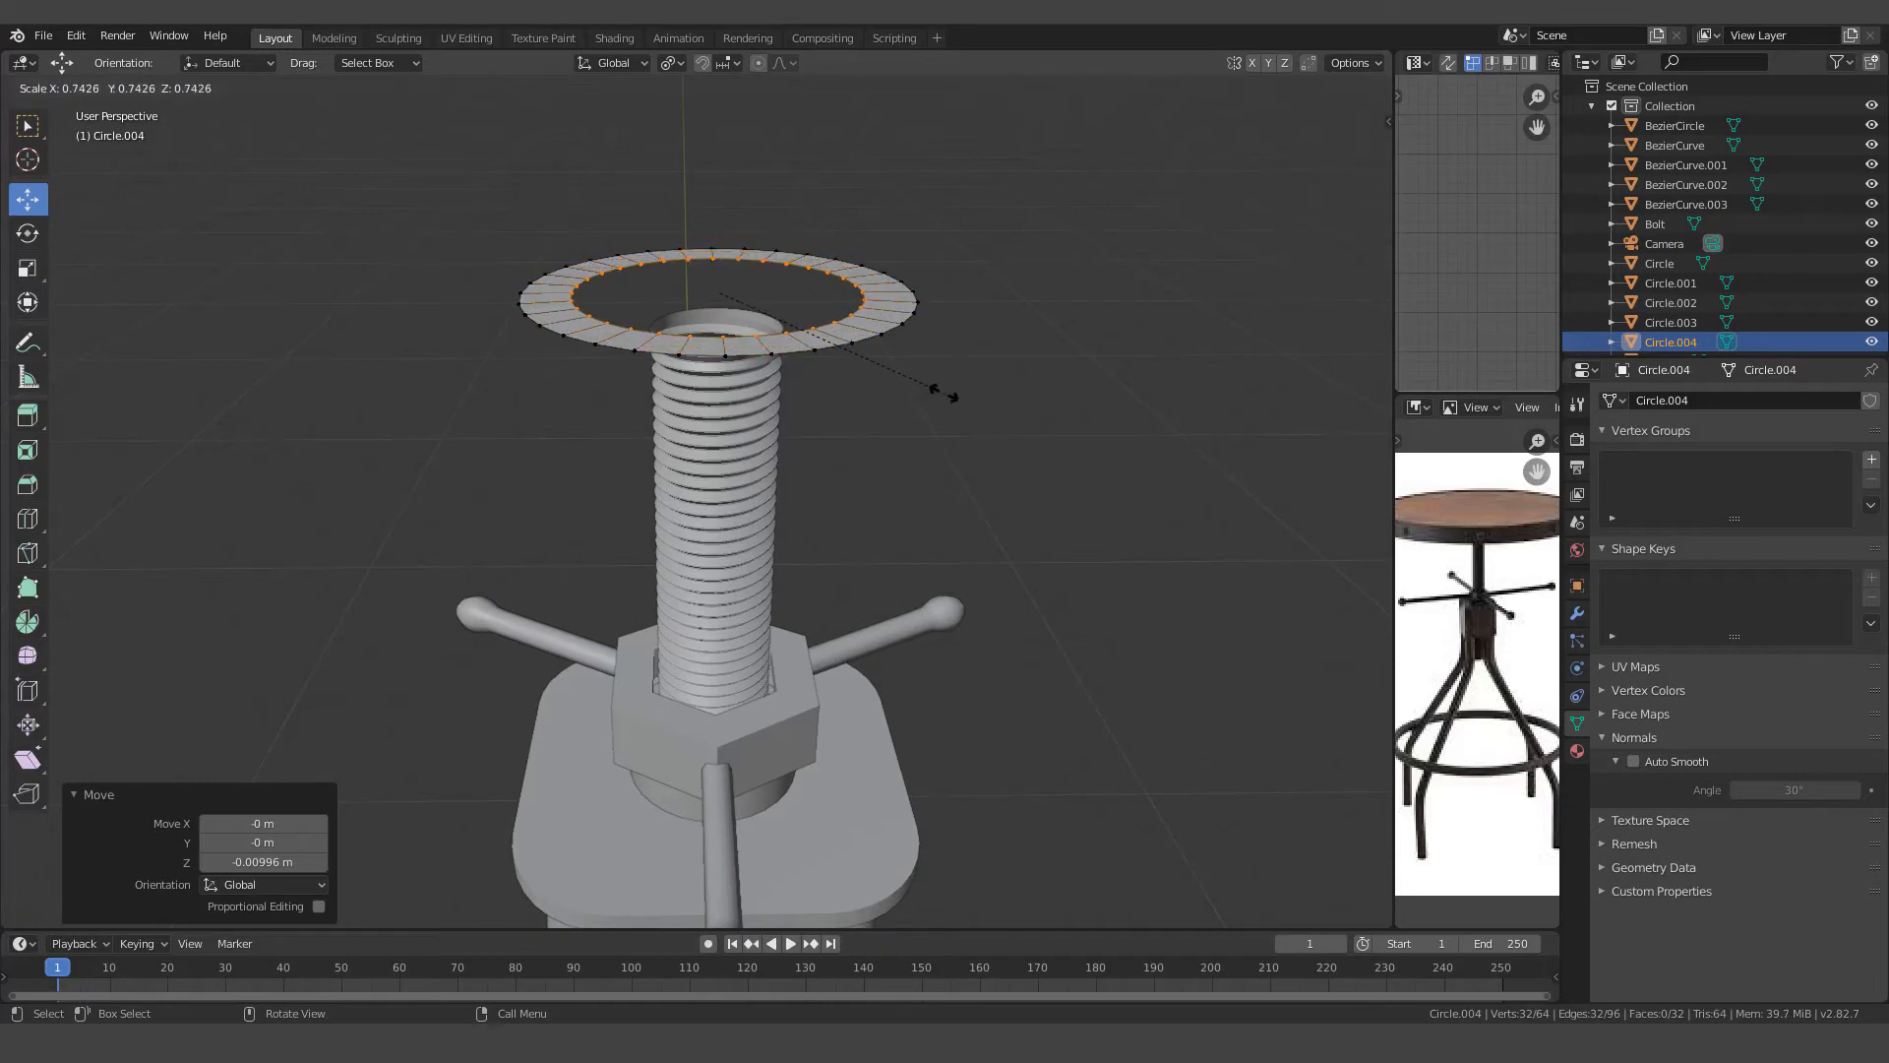
{"action": "left_click", "coordinate": [909, 369]}
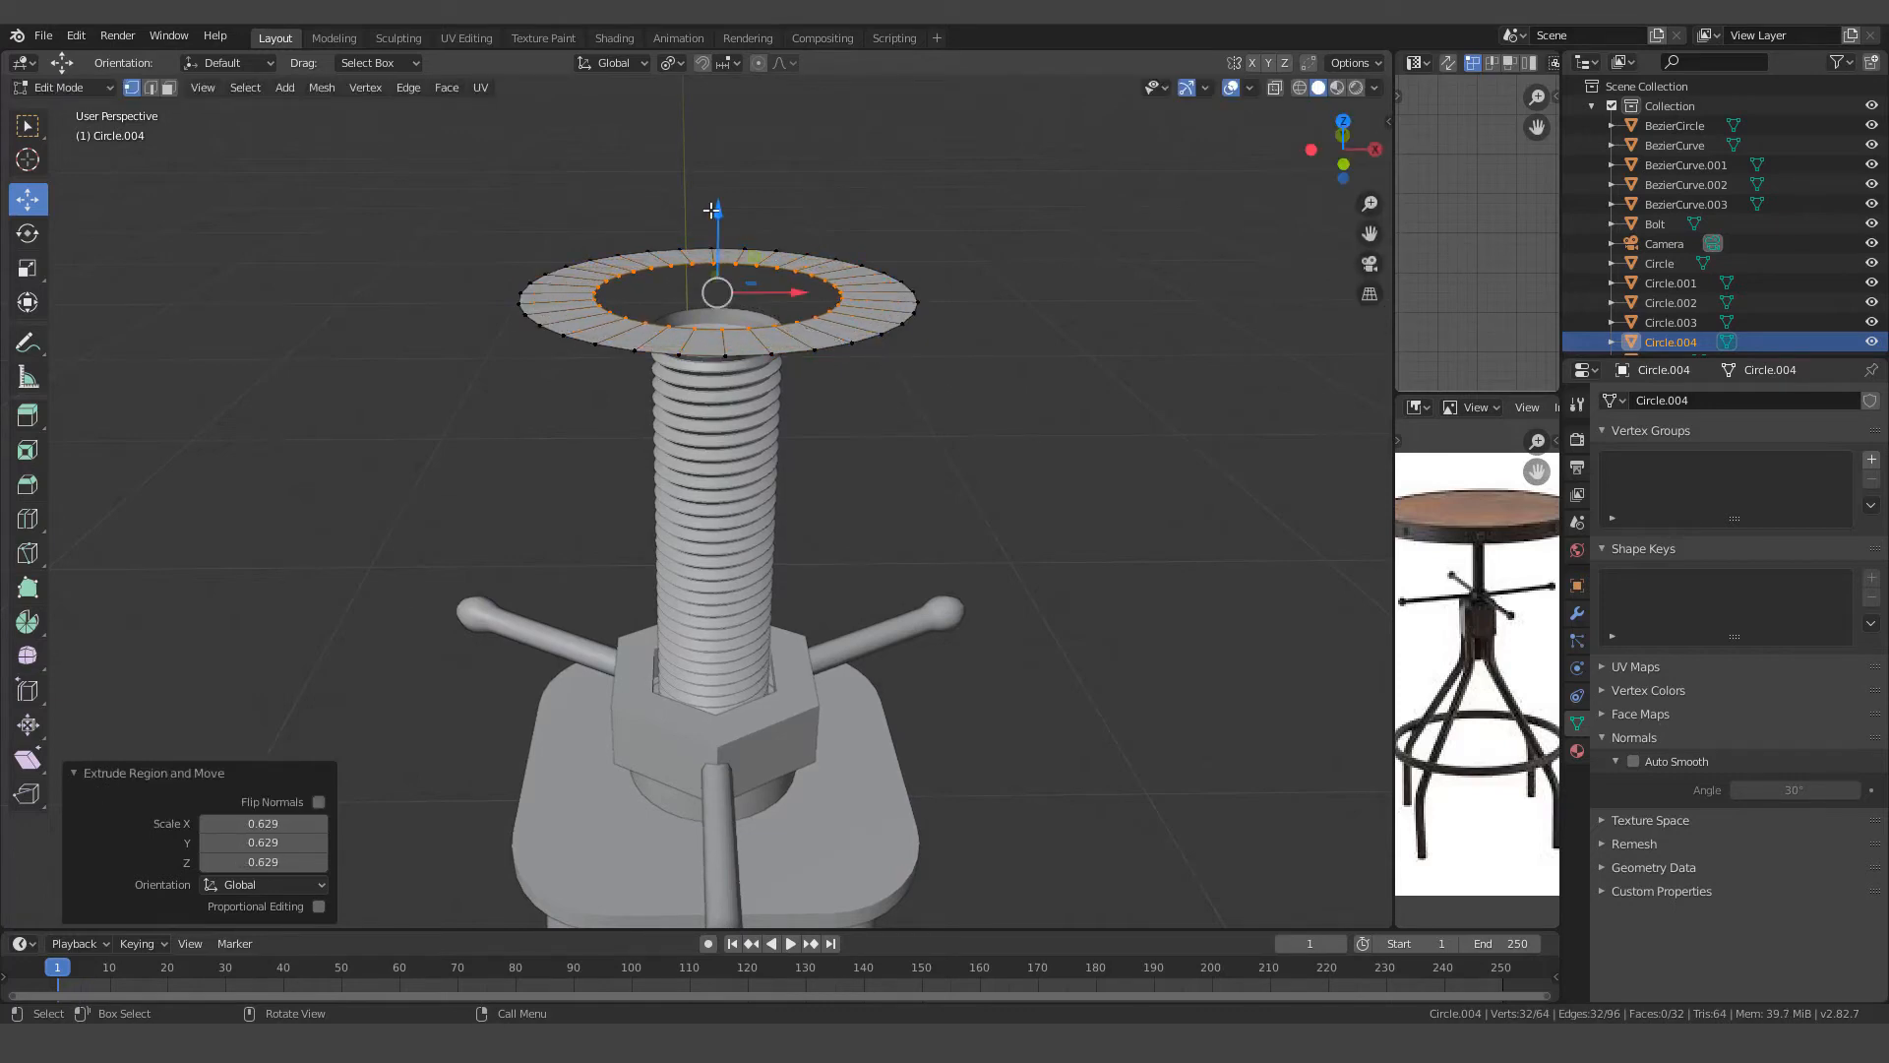
{"action": "left_click_drag", "start_coordinate": [719, 206], "coordinate": [730, 231]}
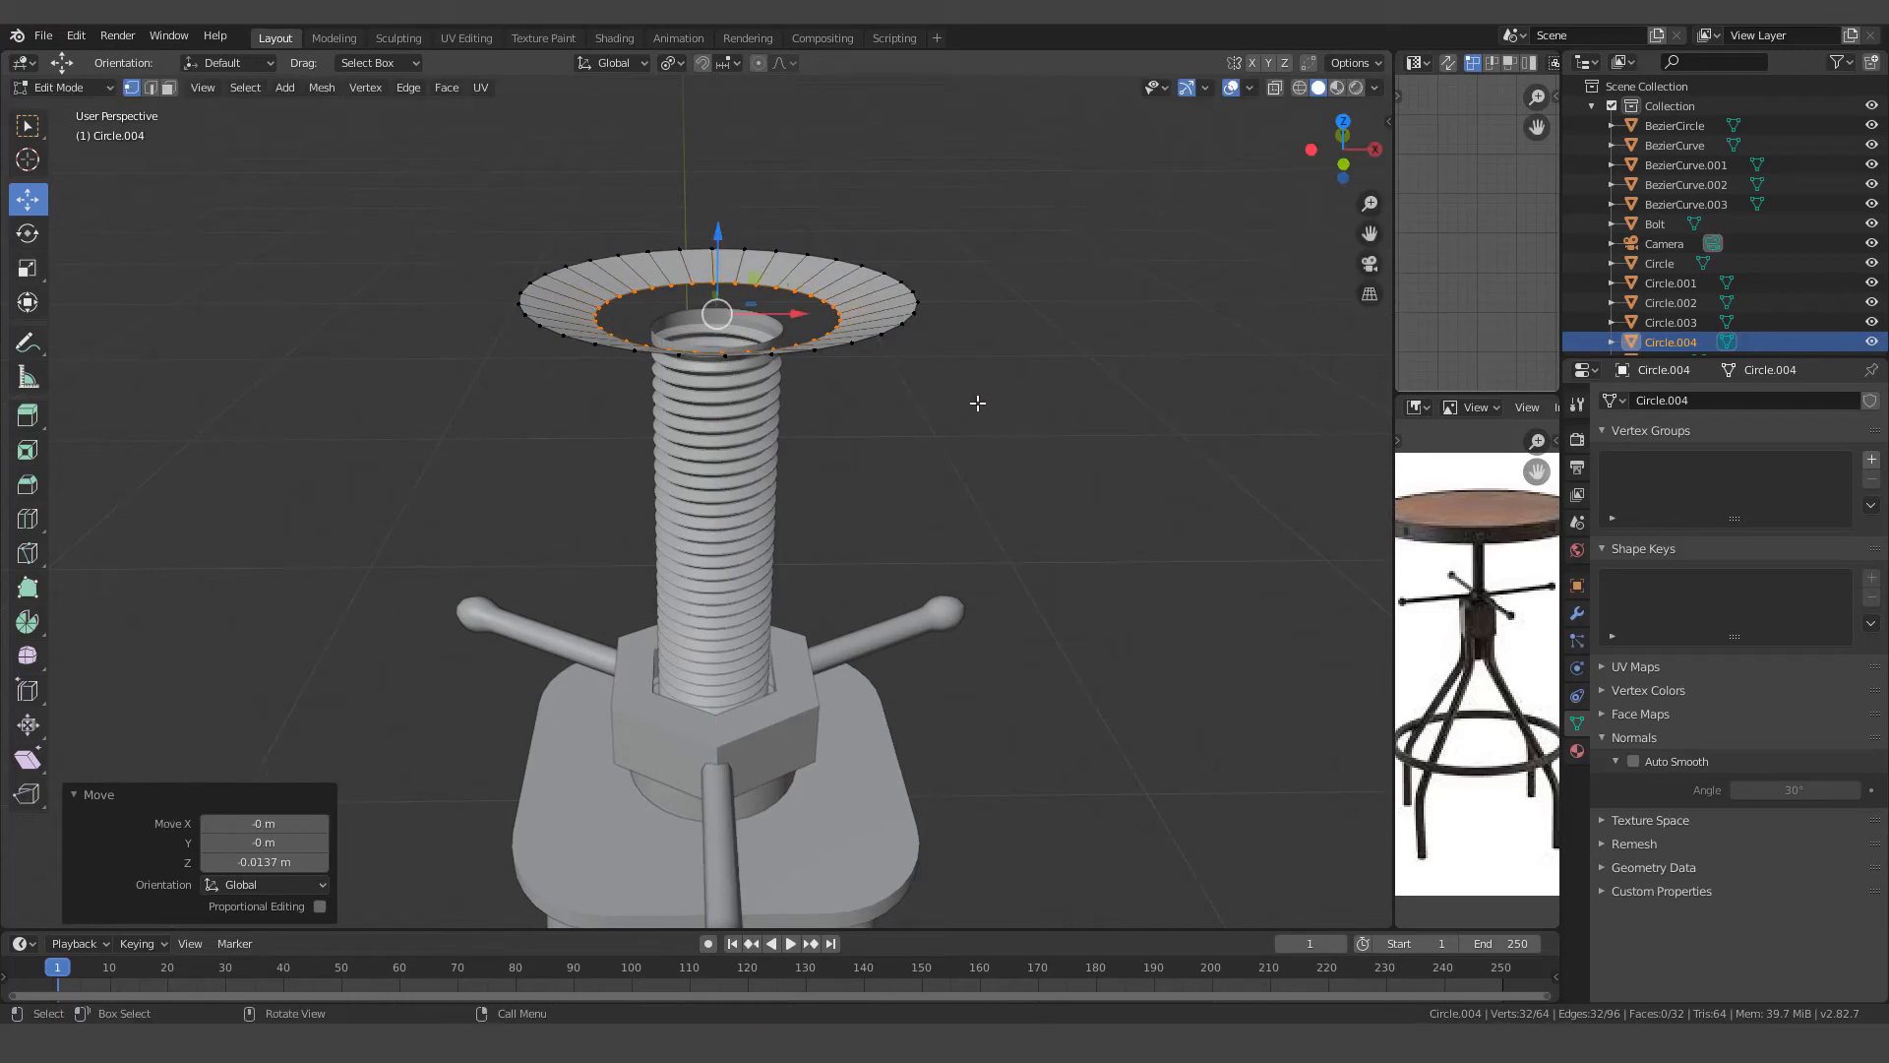
Extrude the plate's inner ring inward again at a scale of about 0.45 and fill the remaining hole with a face
{"action": "key", "text": "e"}
{"action": "key", "text": "s"}
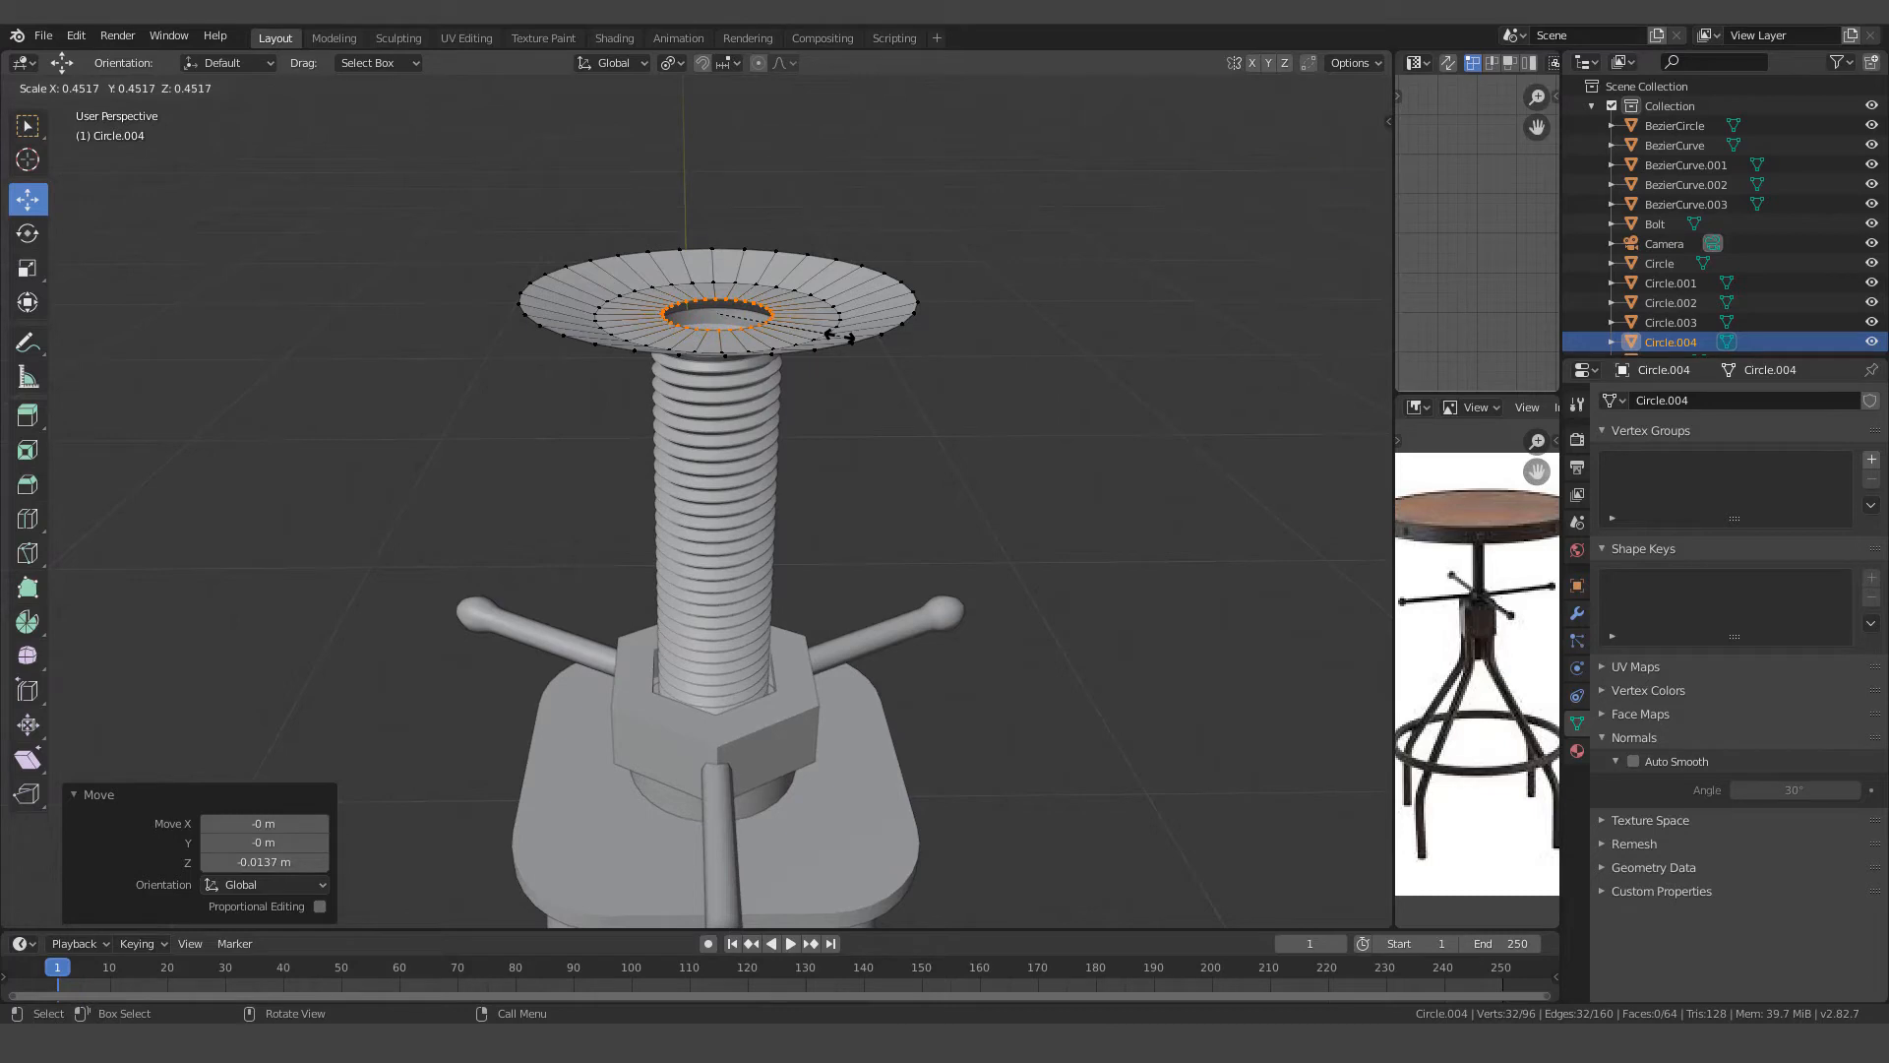
{"action": "left_click", "coordinate": [839, 336]}
{"action": "key", "text": "f"}
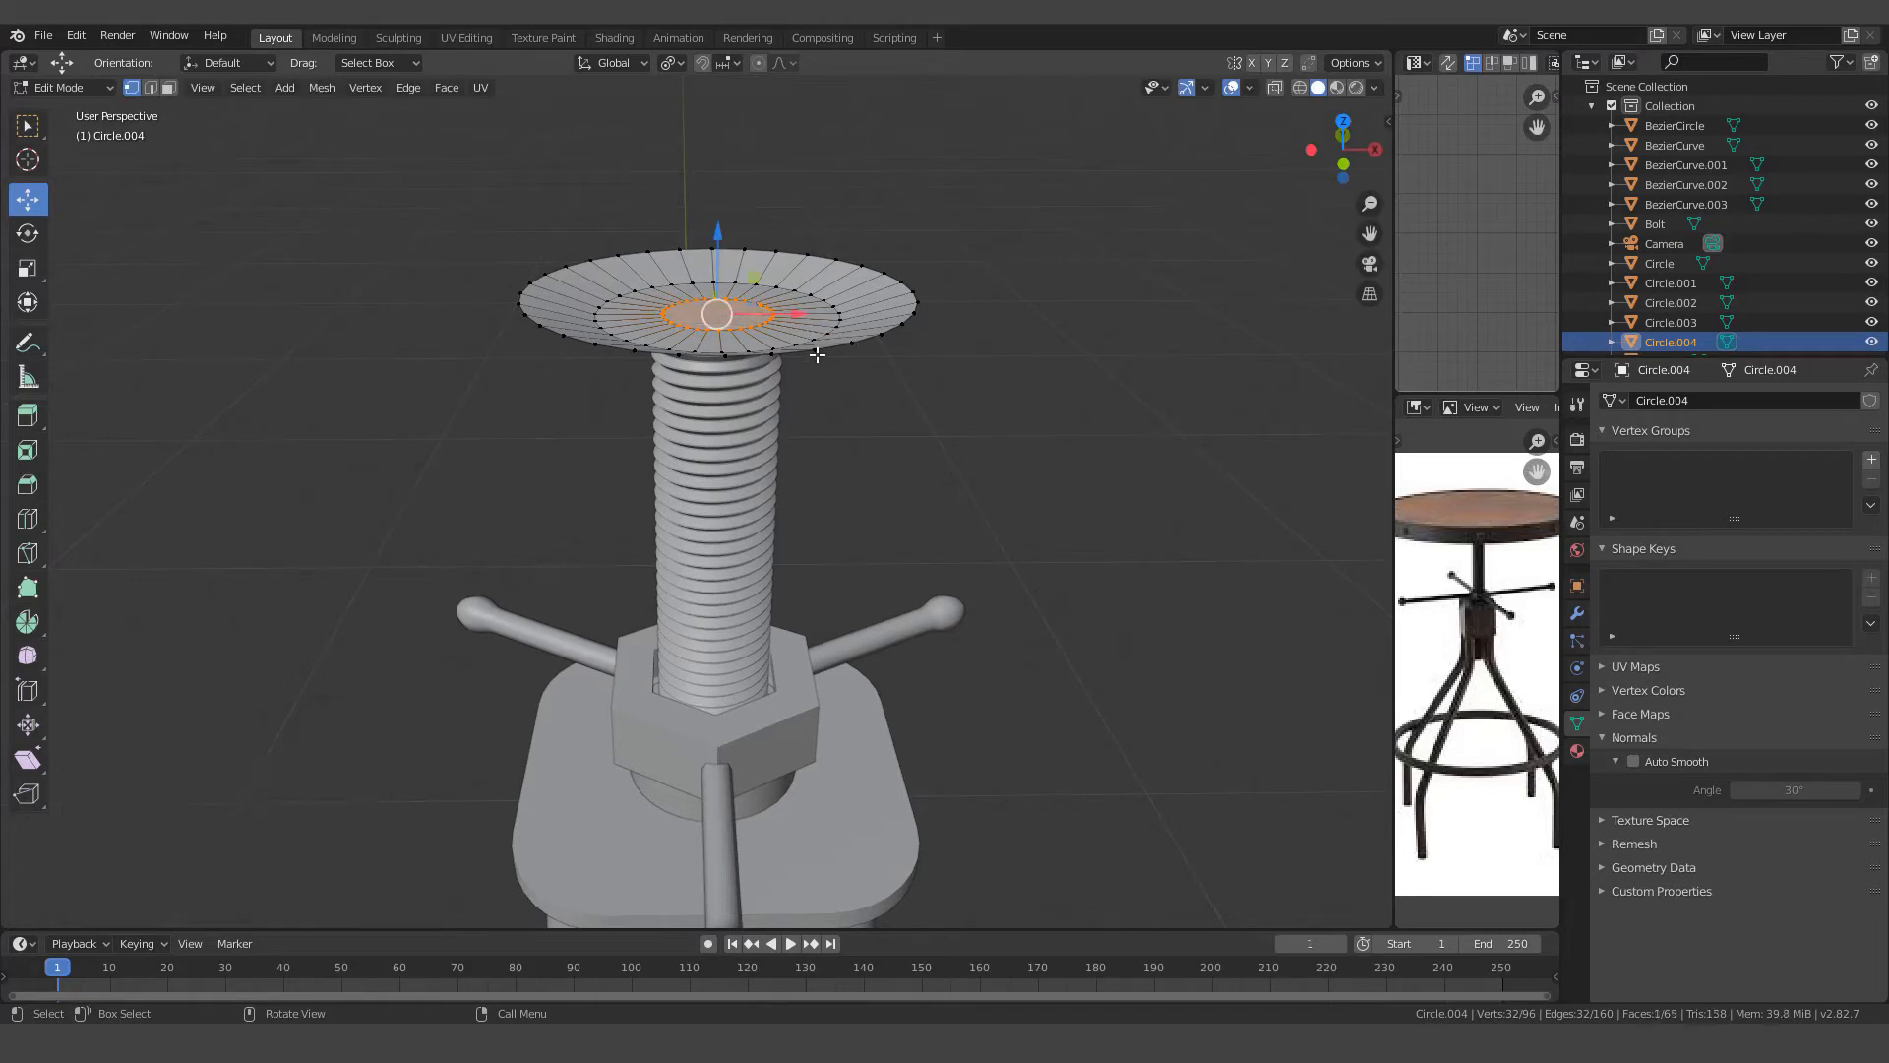
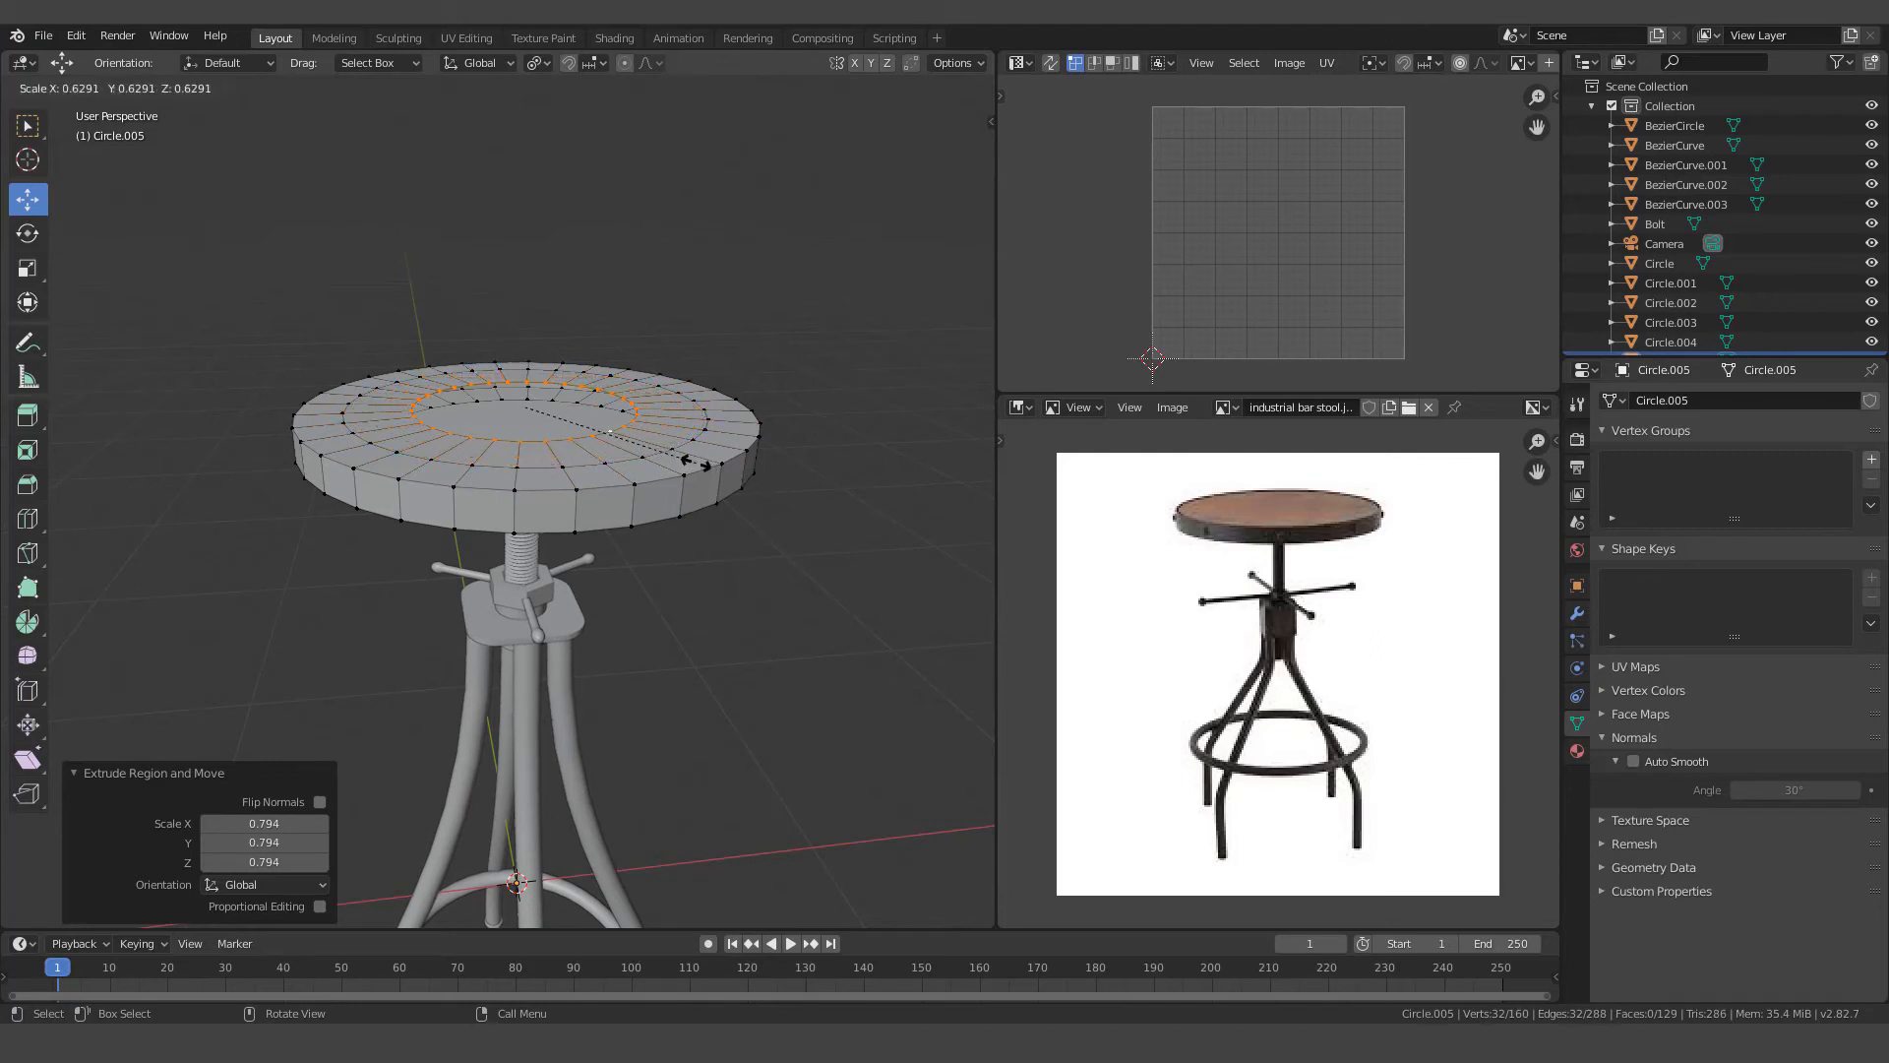
Finish the seat's inward ring extrusion at a scale of about 0.629 and lower that ring about 0.0249 m along Z
{"action": "left_click", "coordinate": [701, 467]}
{"action": "scroll", "coordinate": [699, 468], "scroll_direction": "up", "scroll_amount": 6}
{"action": "middle_click_drag", "start_coordinate": [698, 467], "coordinate": [695, 468]}
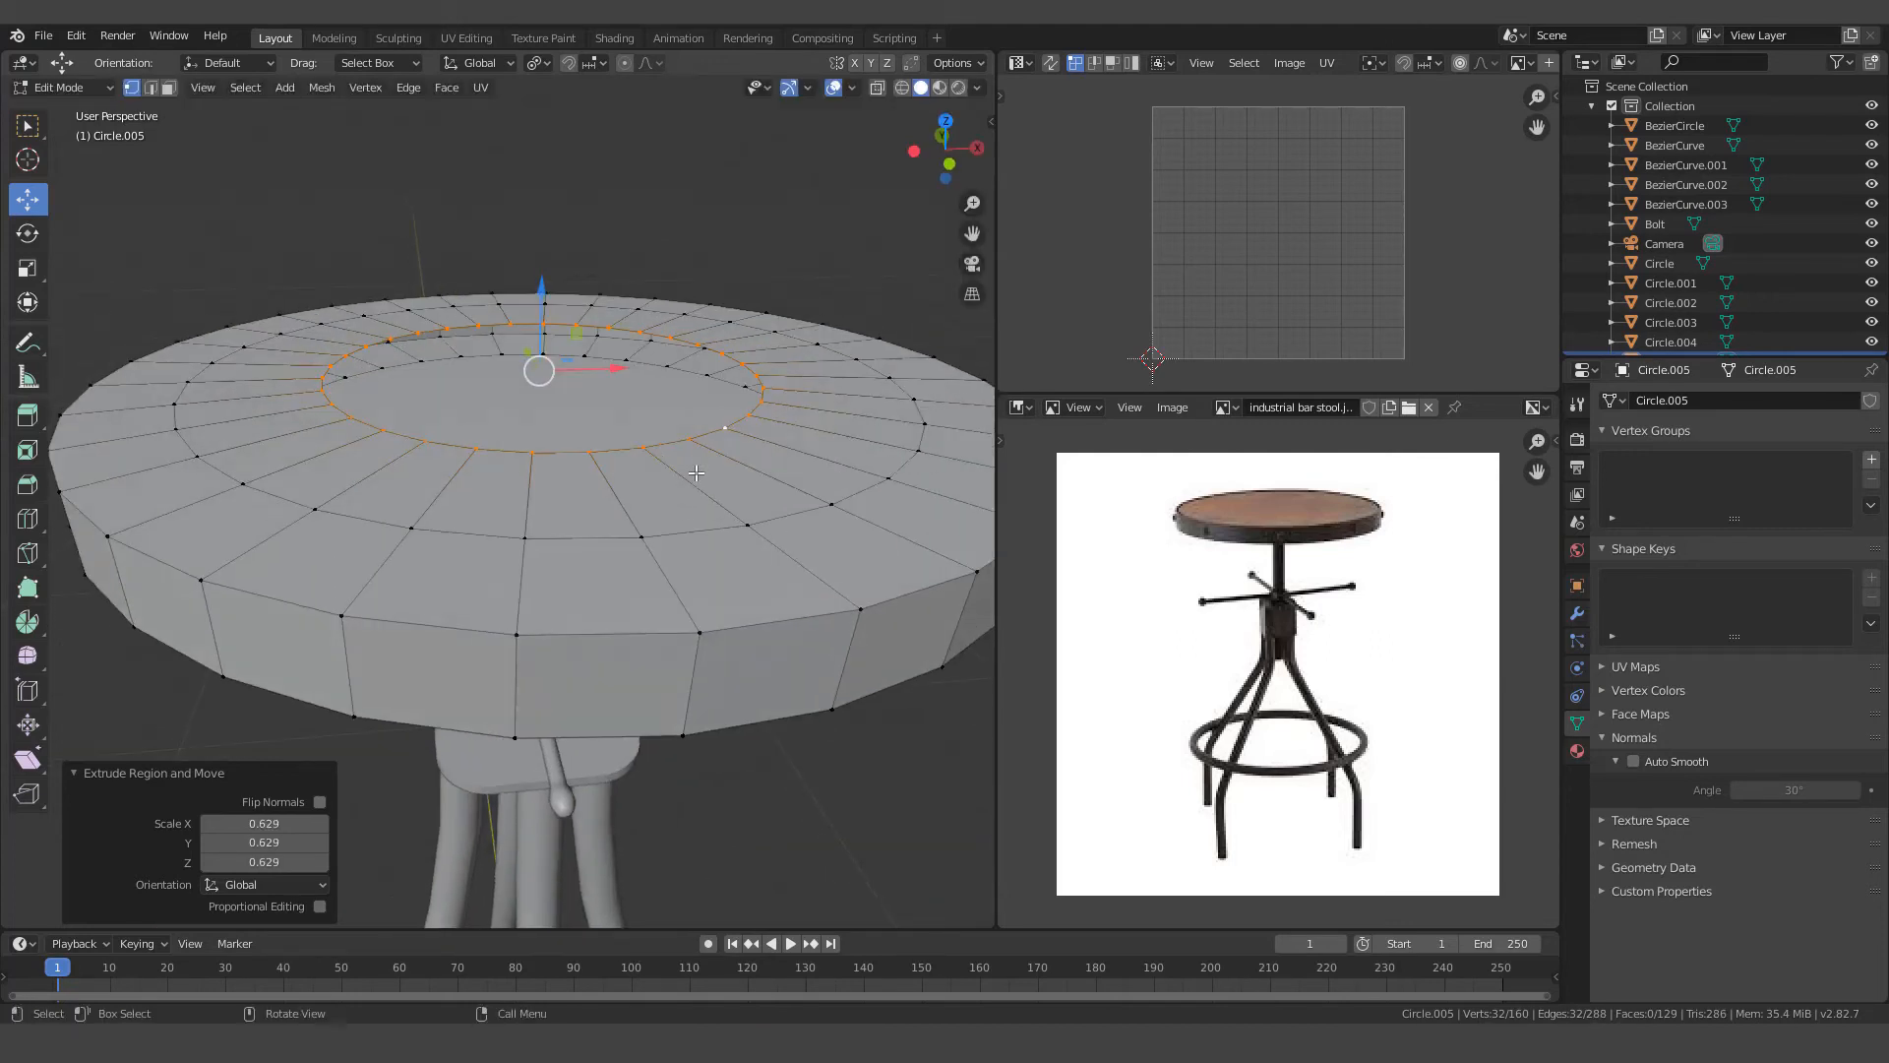
{"action": "left_click_drag", "start_coordinate": [541, 287], "coordinate": [542, 312]}
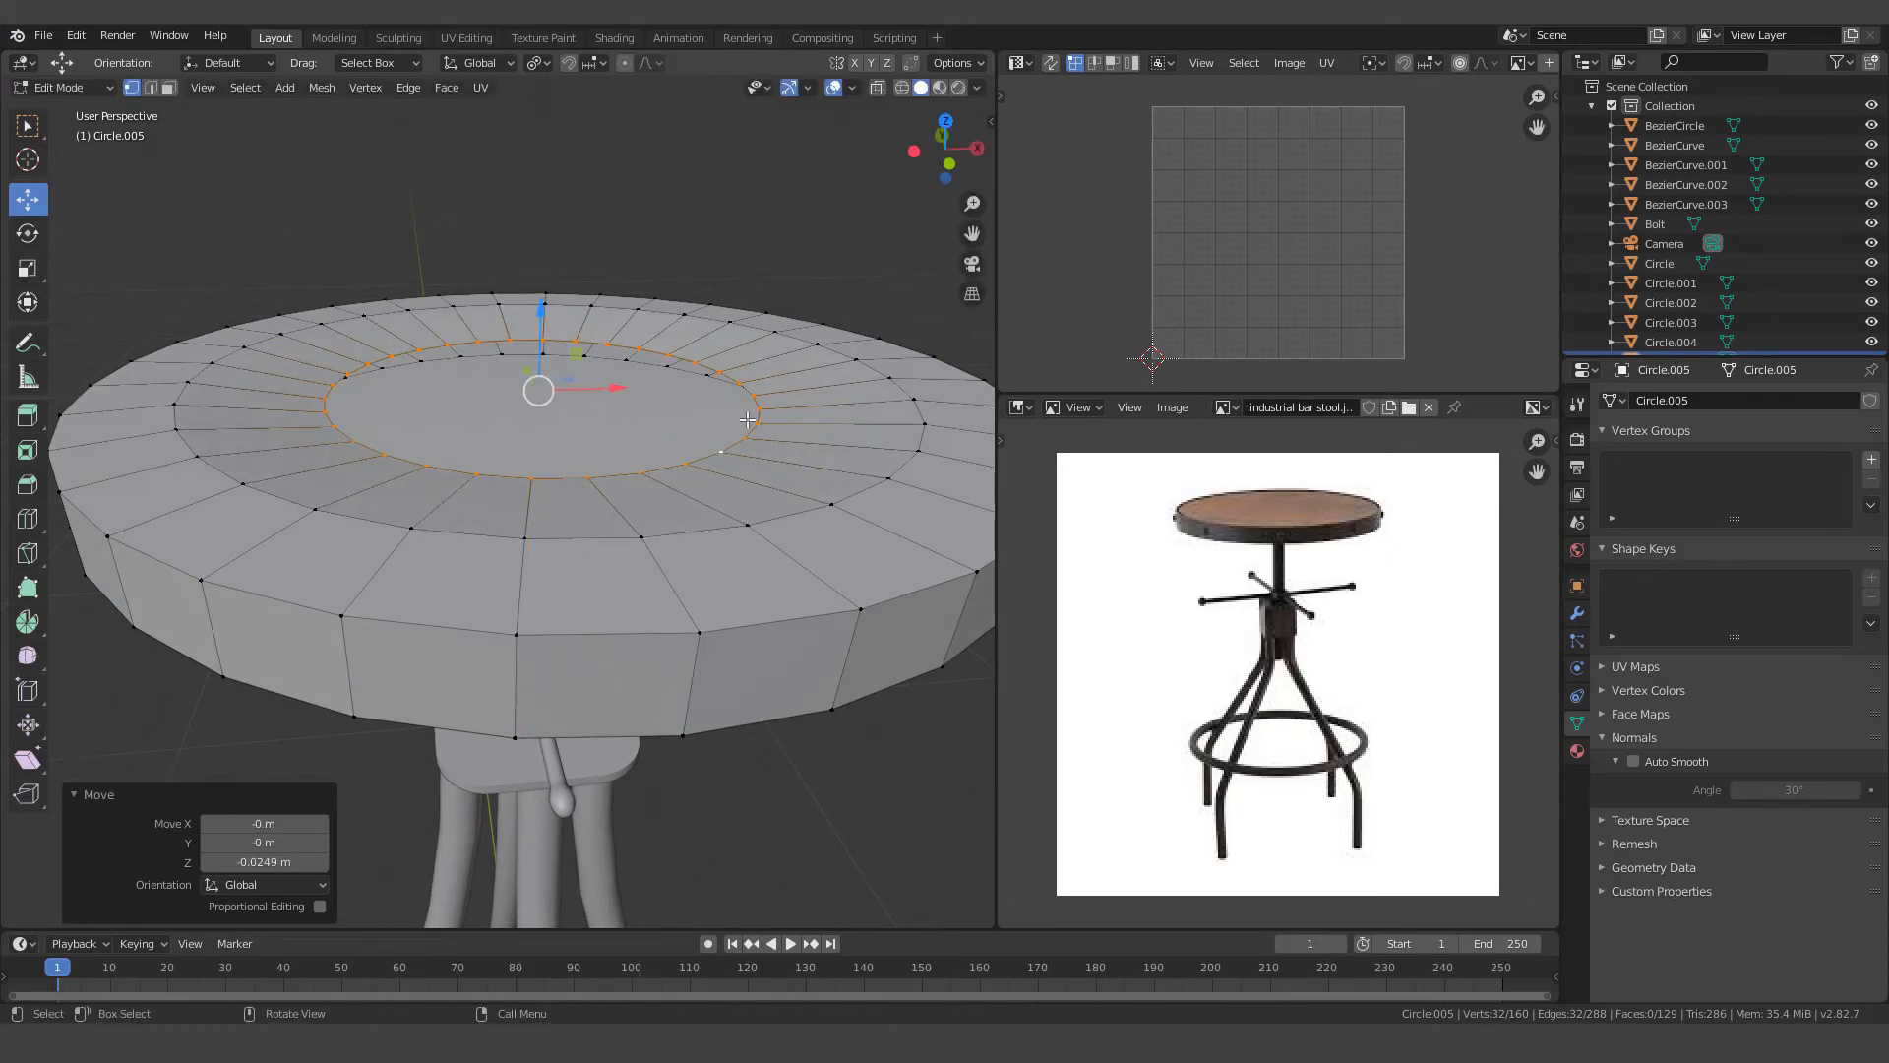
Extrude the seat's inner ring further toward the centre and lower the new ring about 0.0152 m along Z
{"action": "key", "text": "e"}
{"action": "key", "text": "s"}
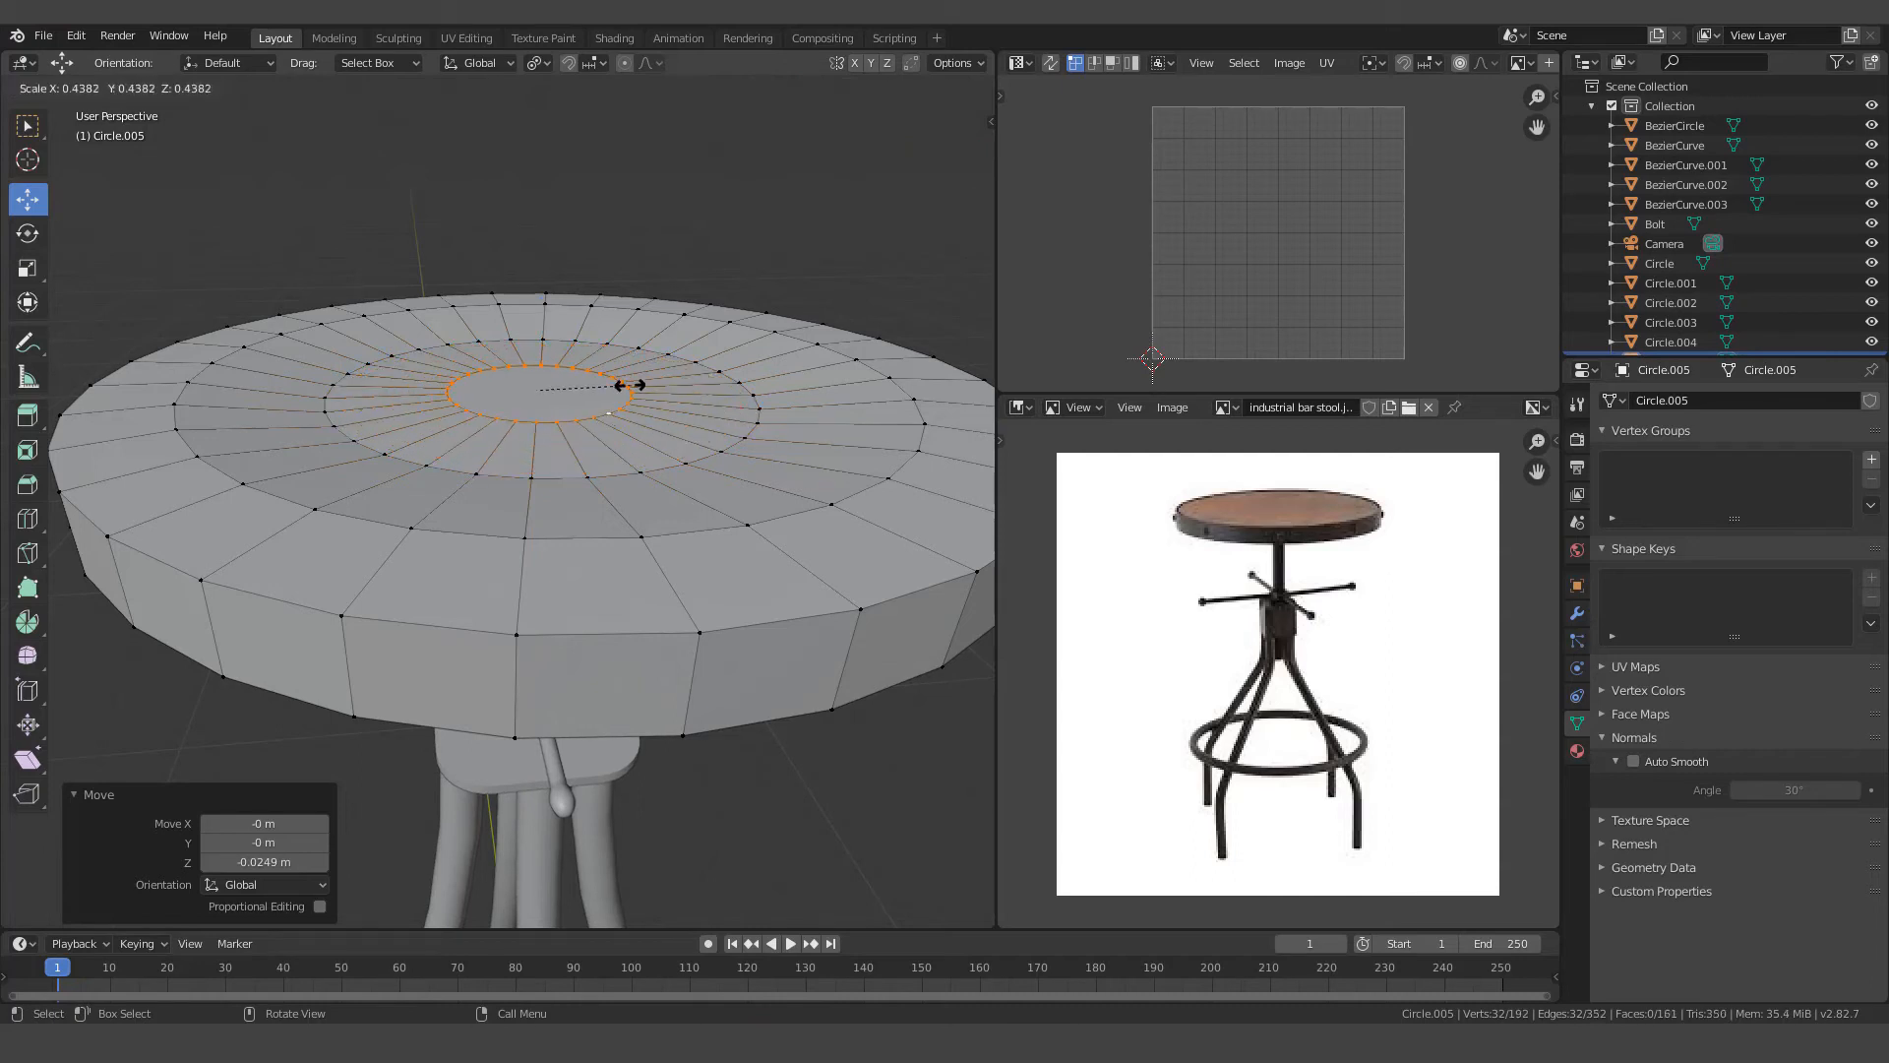
{"action": "left_click", "coordinate": [610, 379]}
{"action": "left_click_drag", "start_coordinate": [542, 317], "coordinate": [568, 360]}
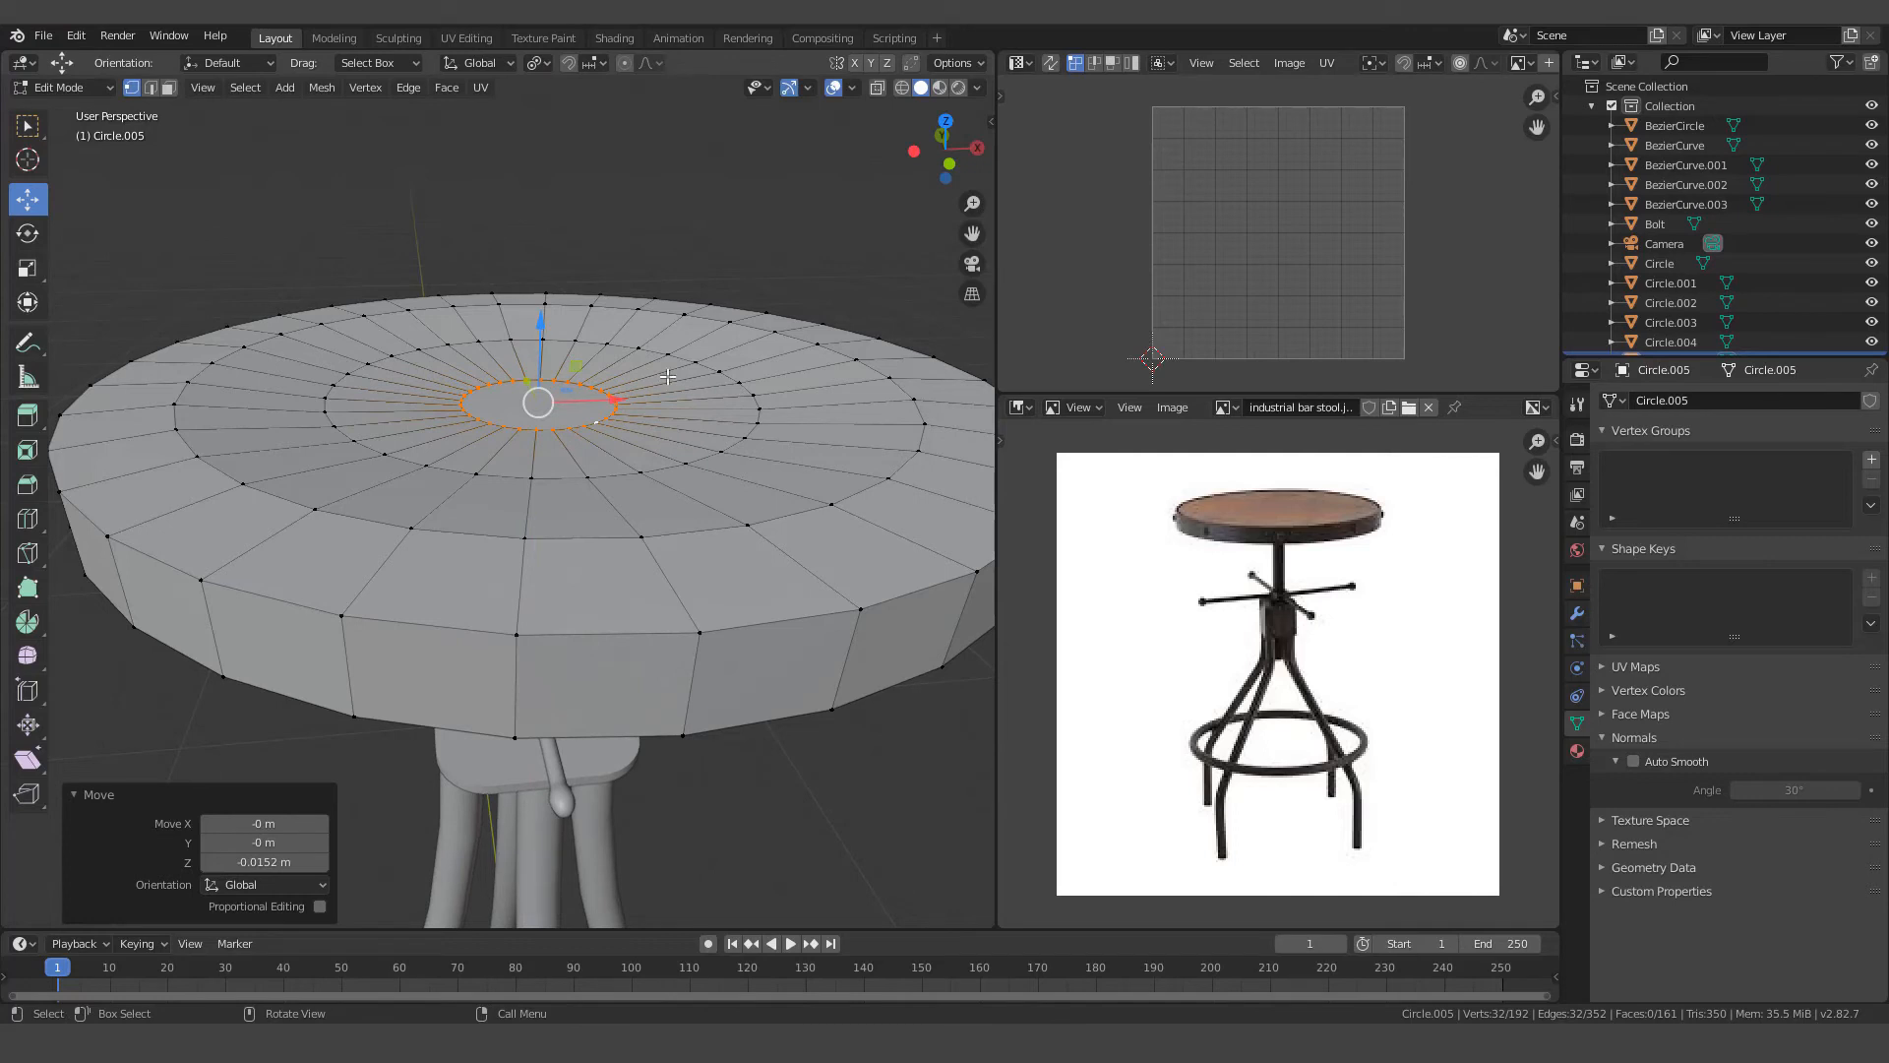
Fill the hole at the seat's centre with a face and switch to edge selection
{"action": "key", "text": "f"}
{"action": "scroll", "coordinate": [634, 433], "scroll_direction": "down", "scroll_amount": 2}
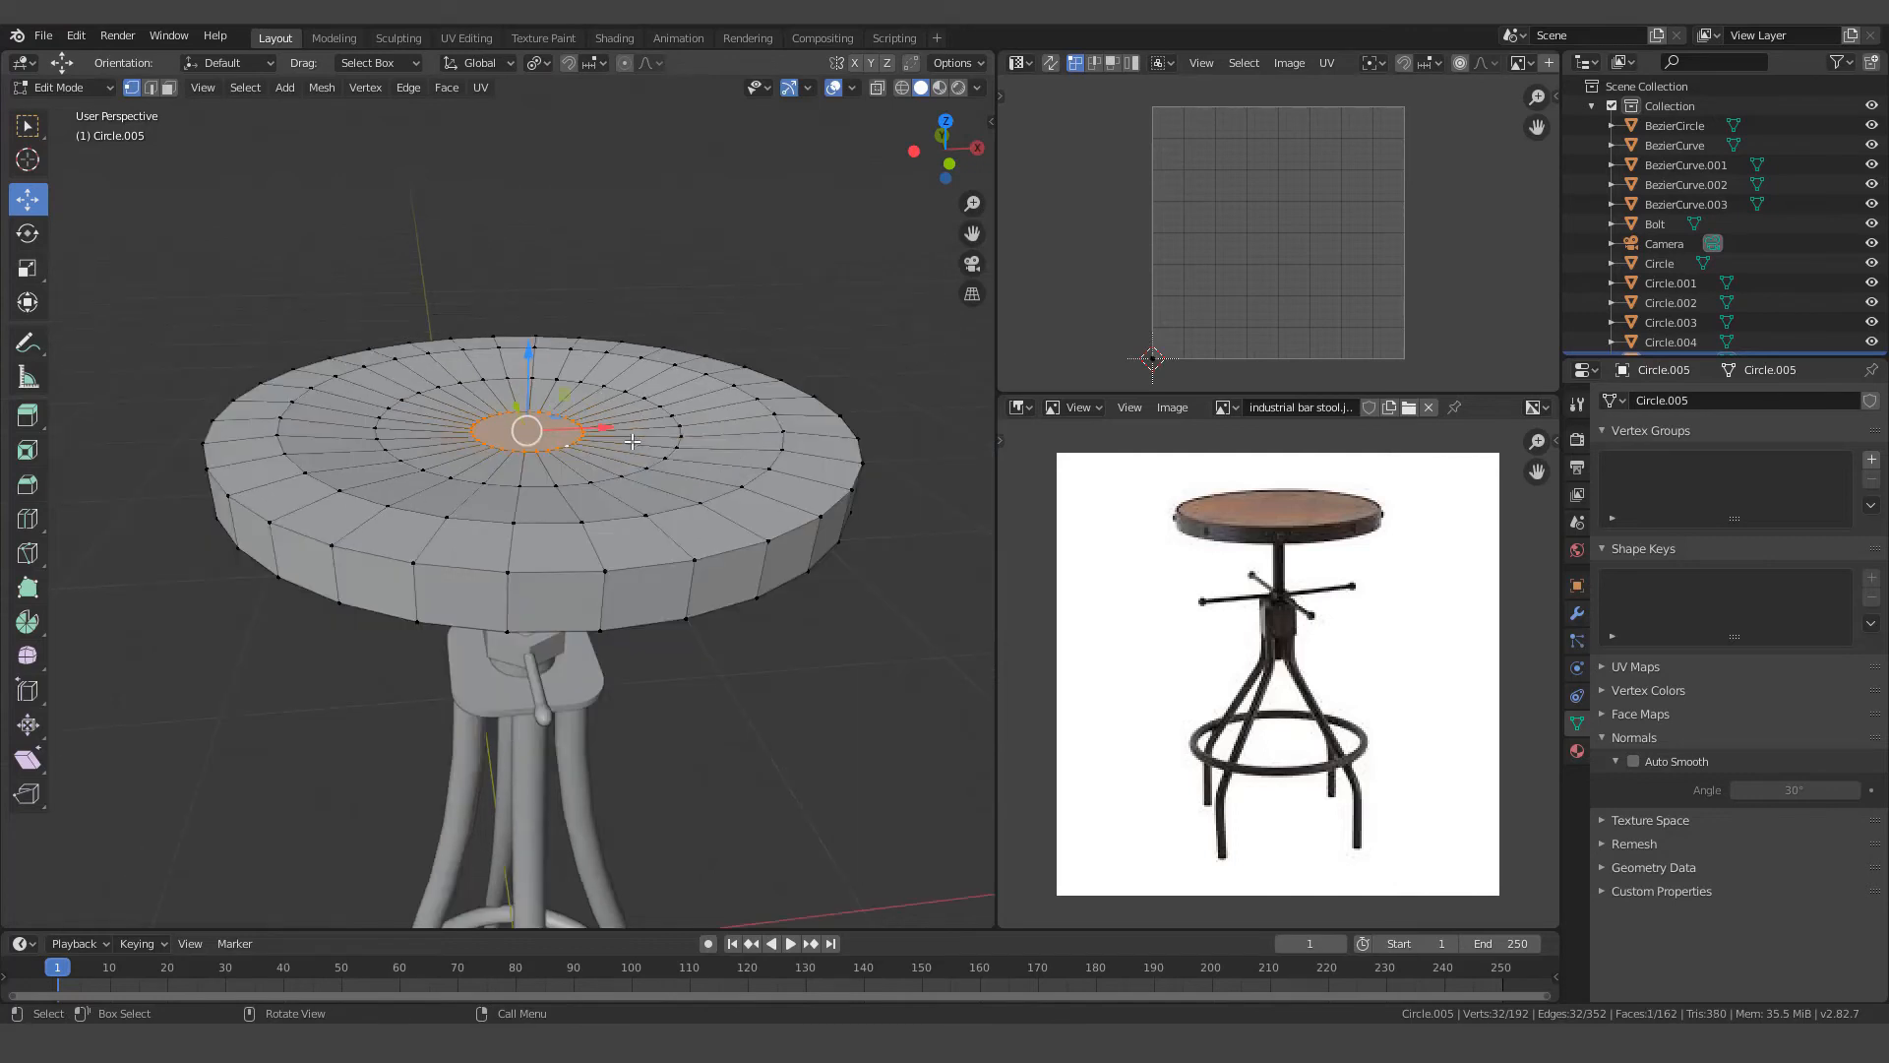
{"action": "middle_click_drag", "start_coordinate": [631, 426], "coordinate": [628, 424]}
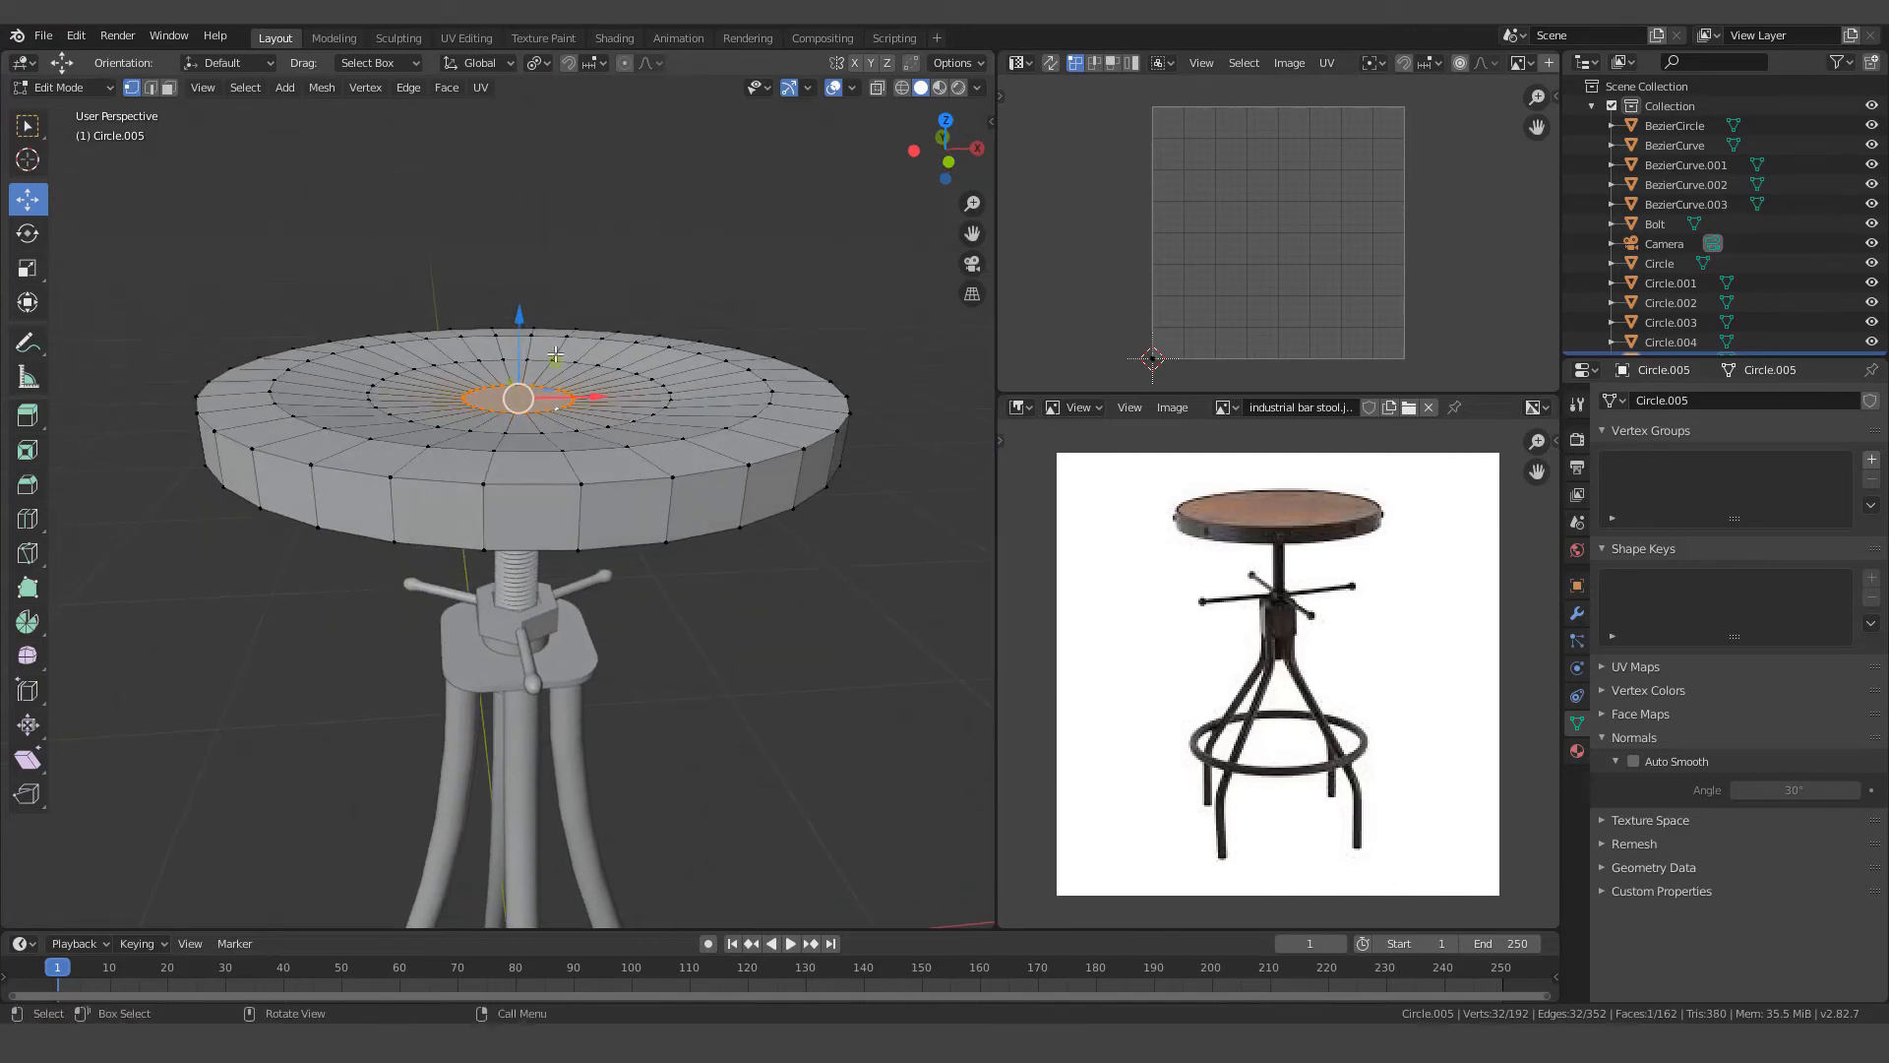
{"action": "left_click", "coordinate": [150, 88]}
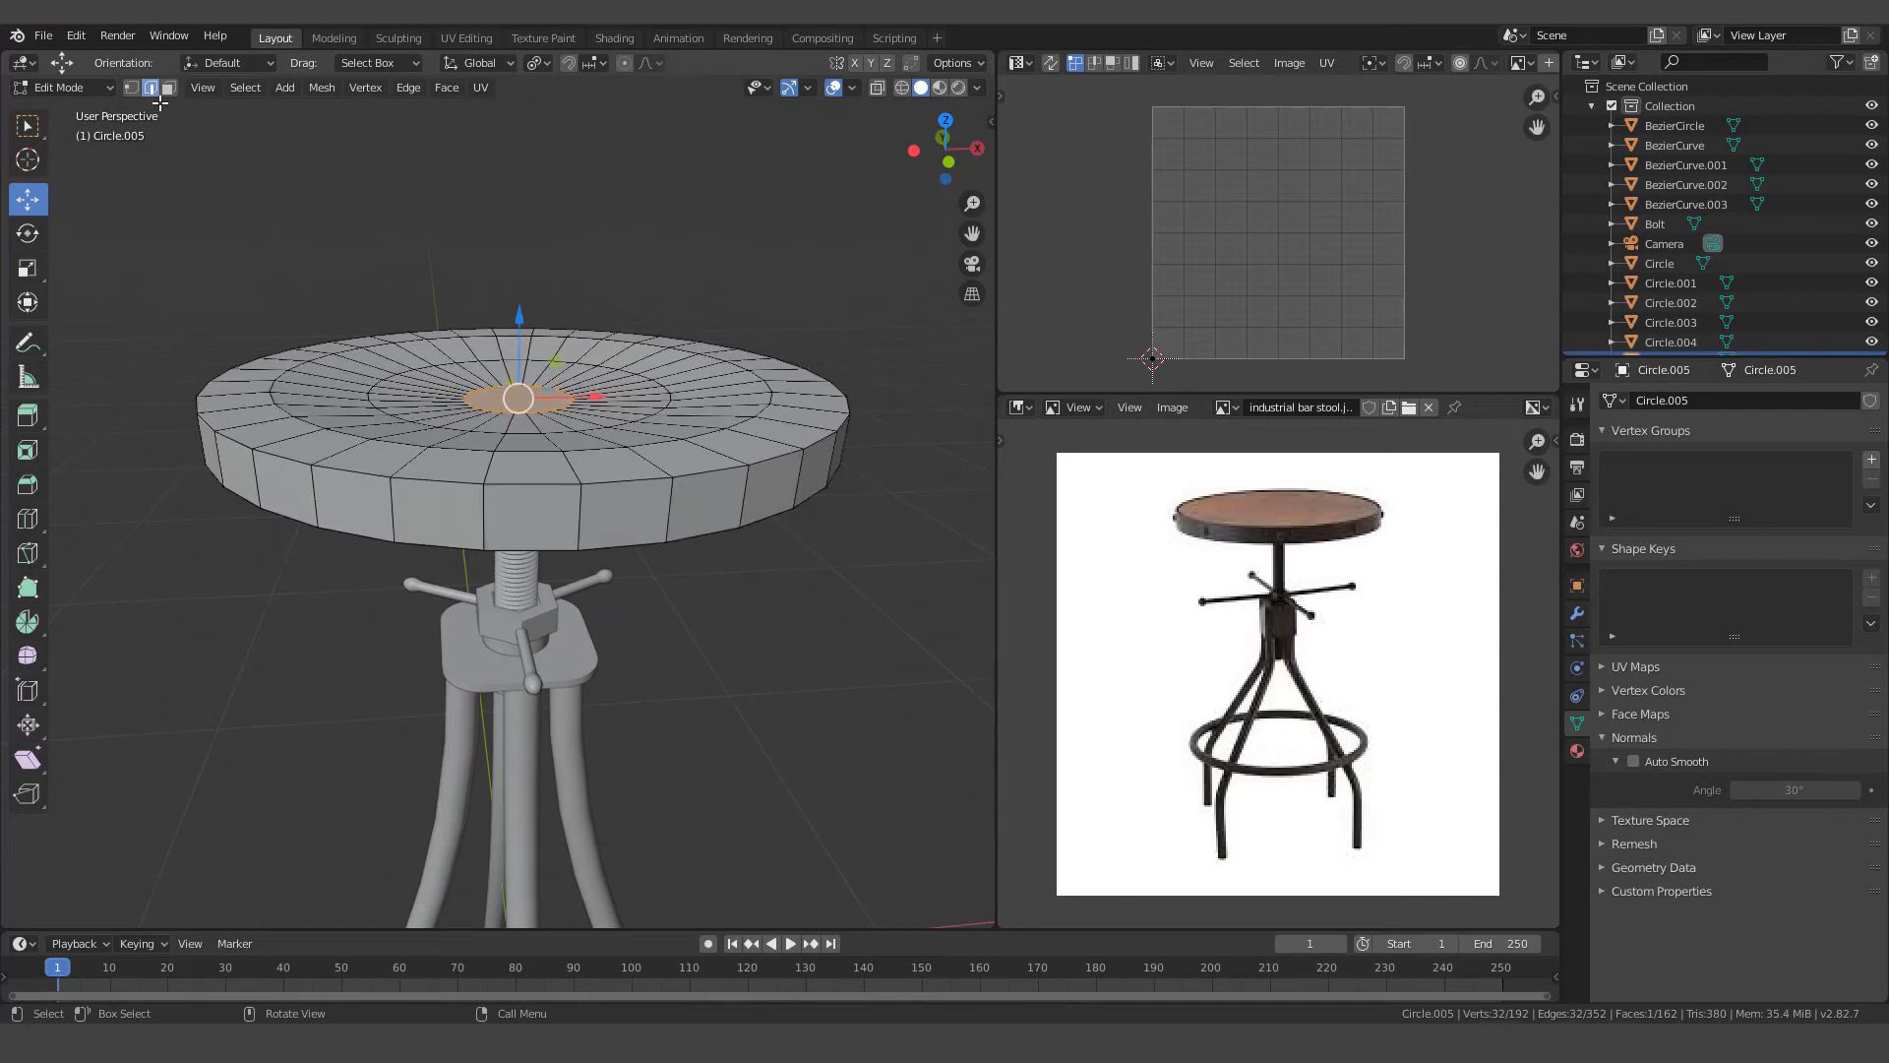
Mark seams along the seat's upper and lower outer edge loops and on one vertical edge of its side
{"action": "left_click", "coordinate": [548, 475], "text": "alt"}
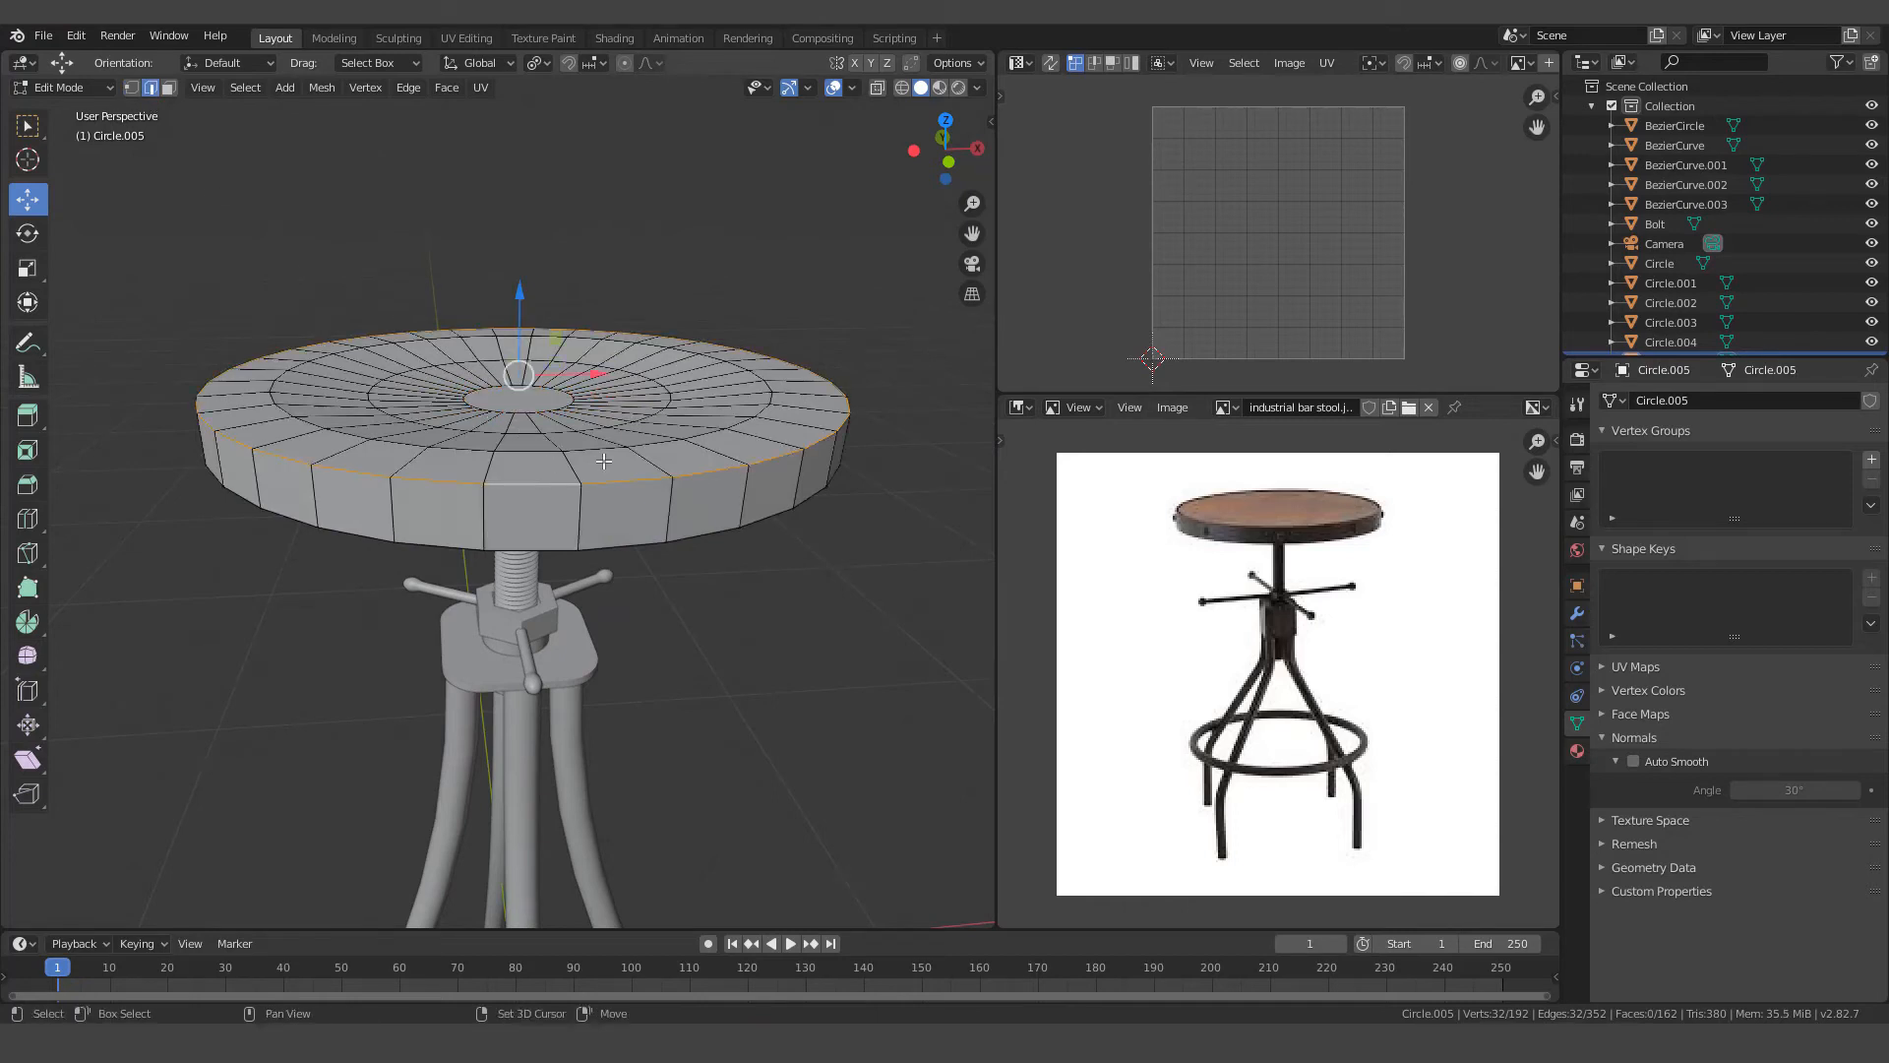
{"action": "left_click", "coordinate": [654, 540], "text": "alt+shift"}
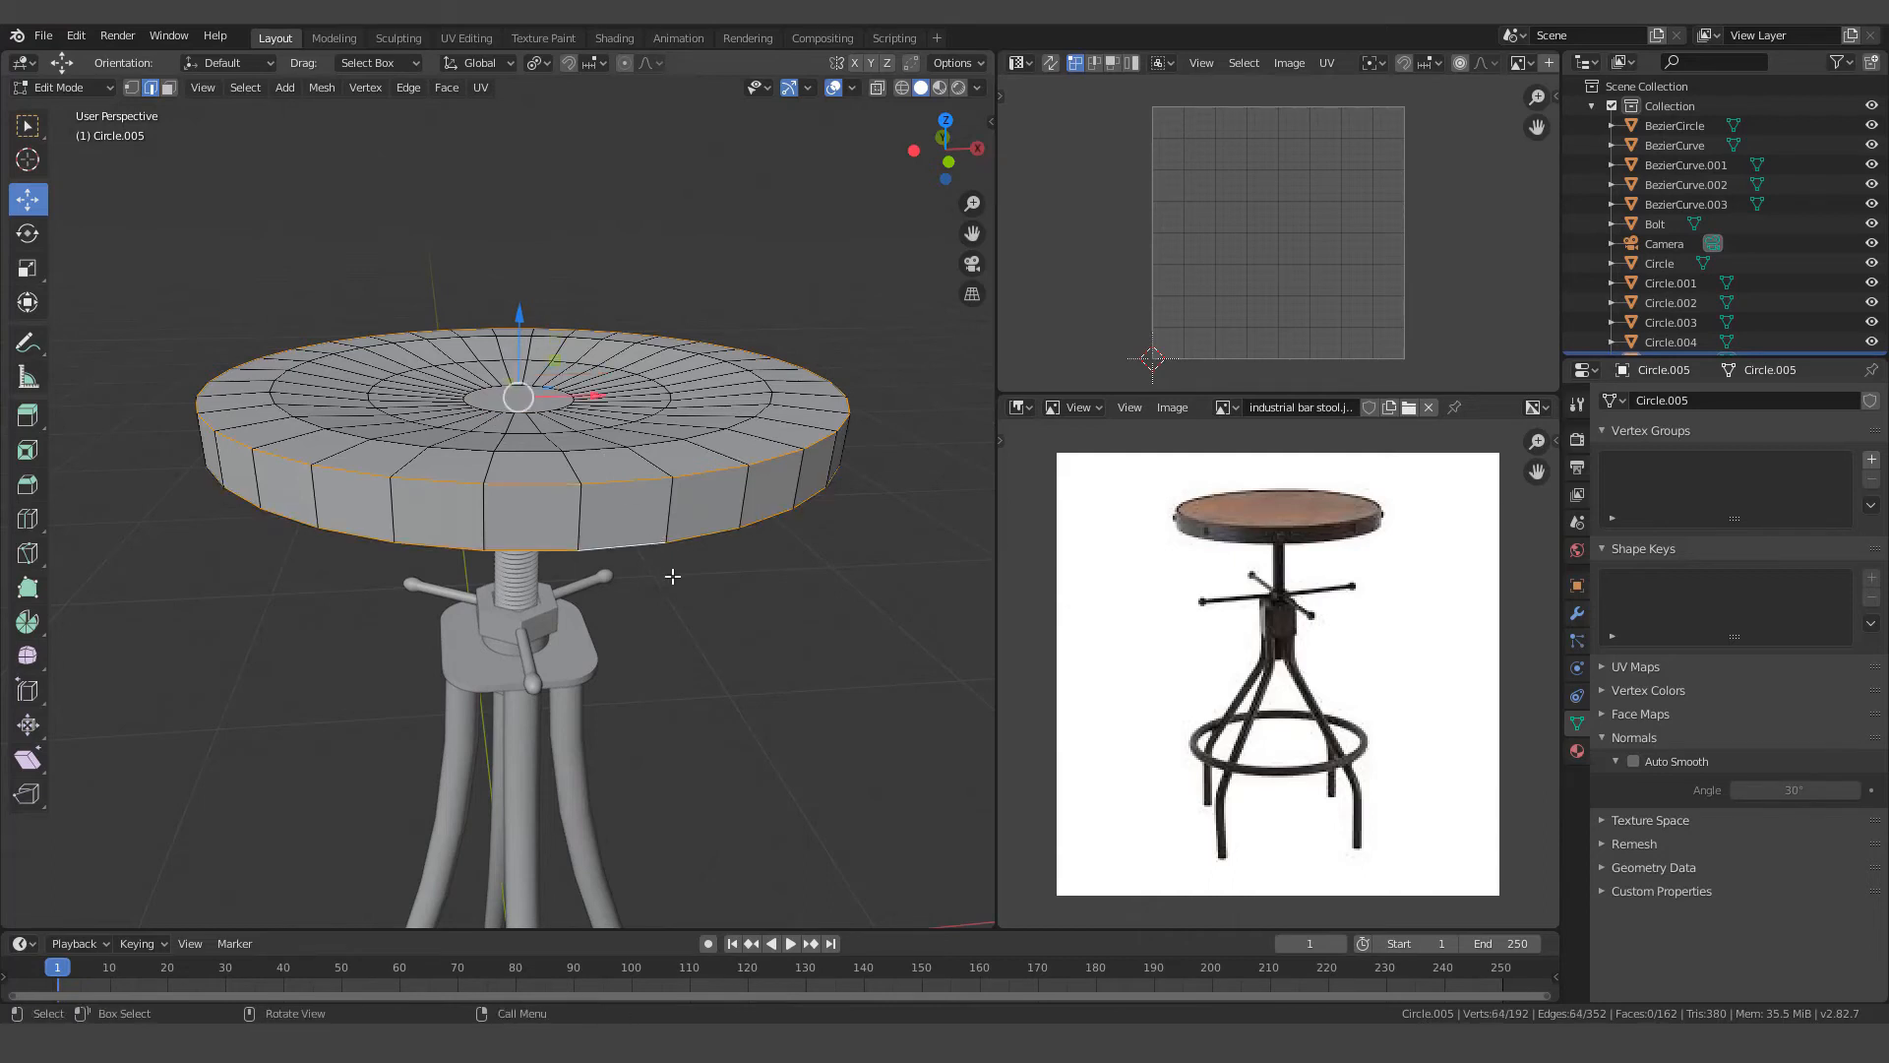
{"action": "right_click", "coordinate": [688, 574]}
{"action": "left_click", "coordinate": [646, 575]}
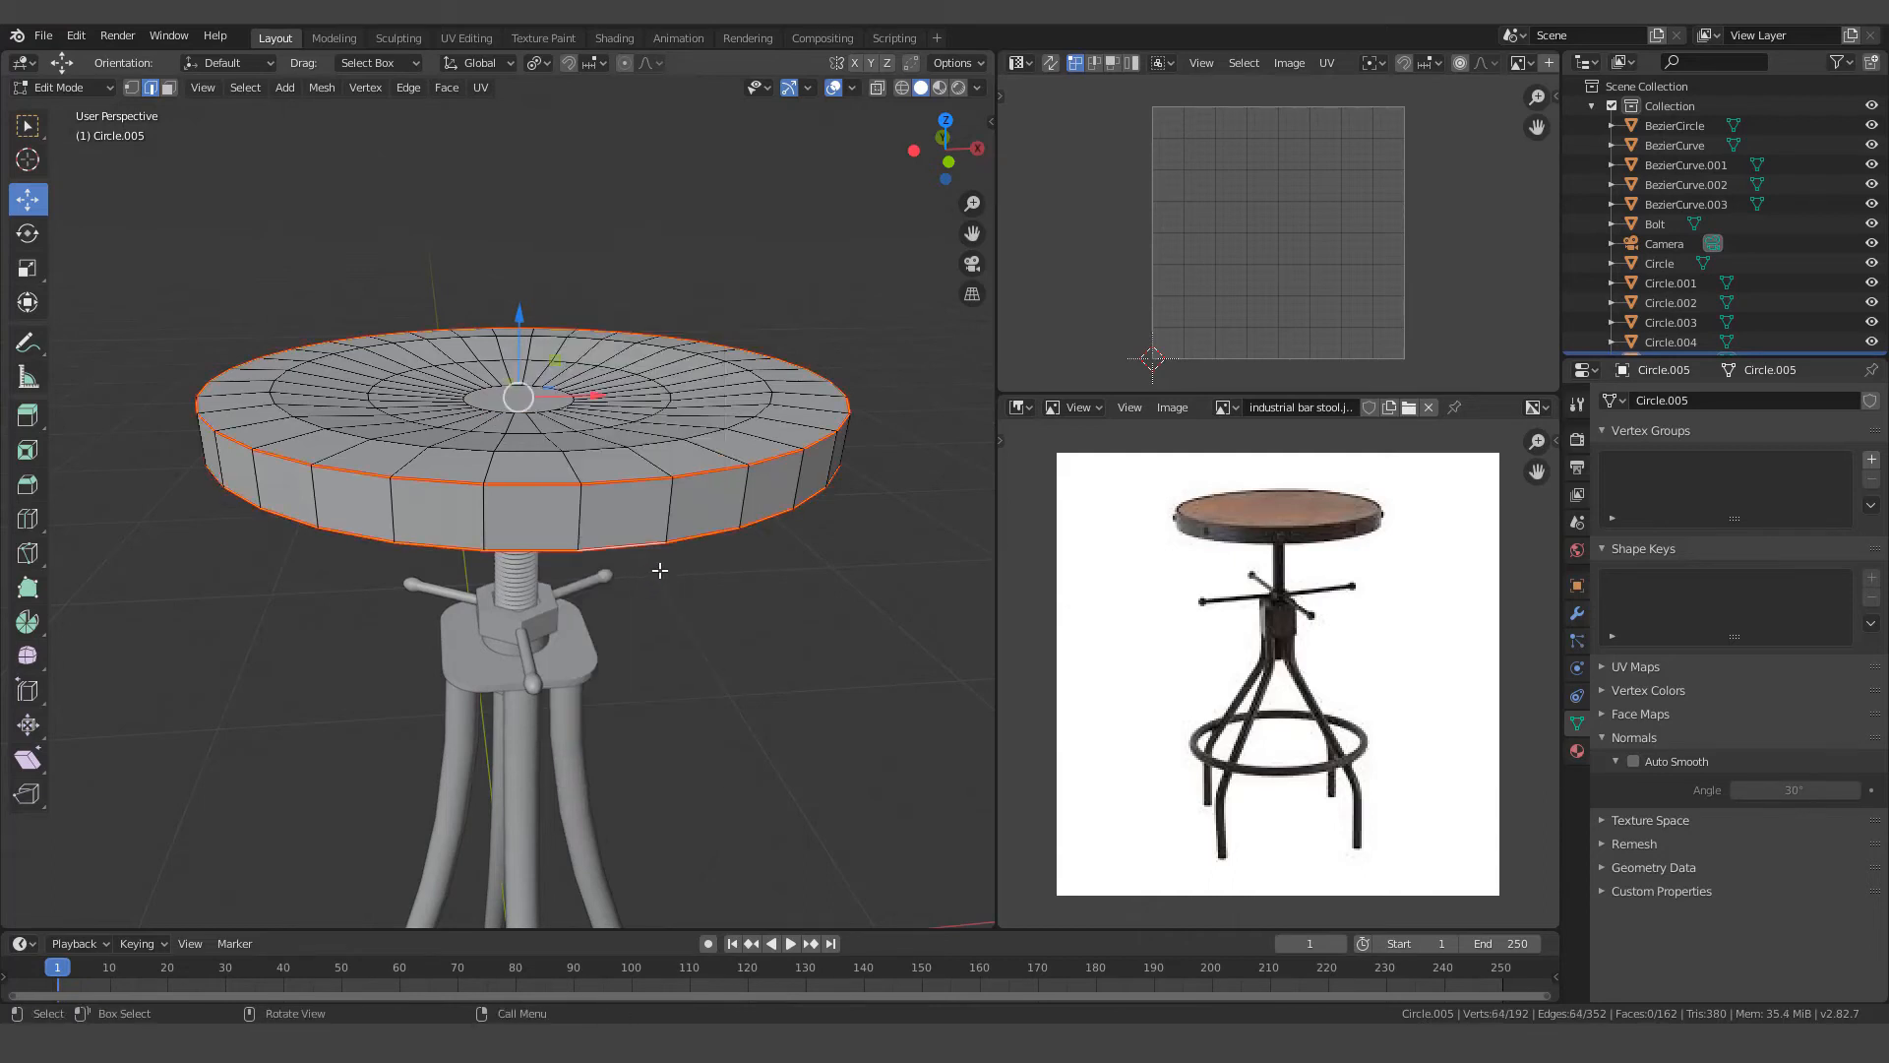
{"action": "left_click", "coordinate": [669, 510]}
{"action": "right_click", "coordinate": [681, 551]}
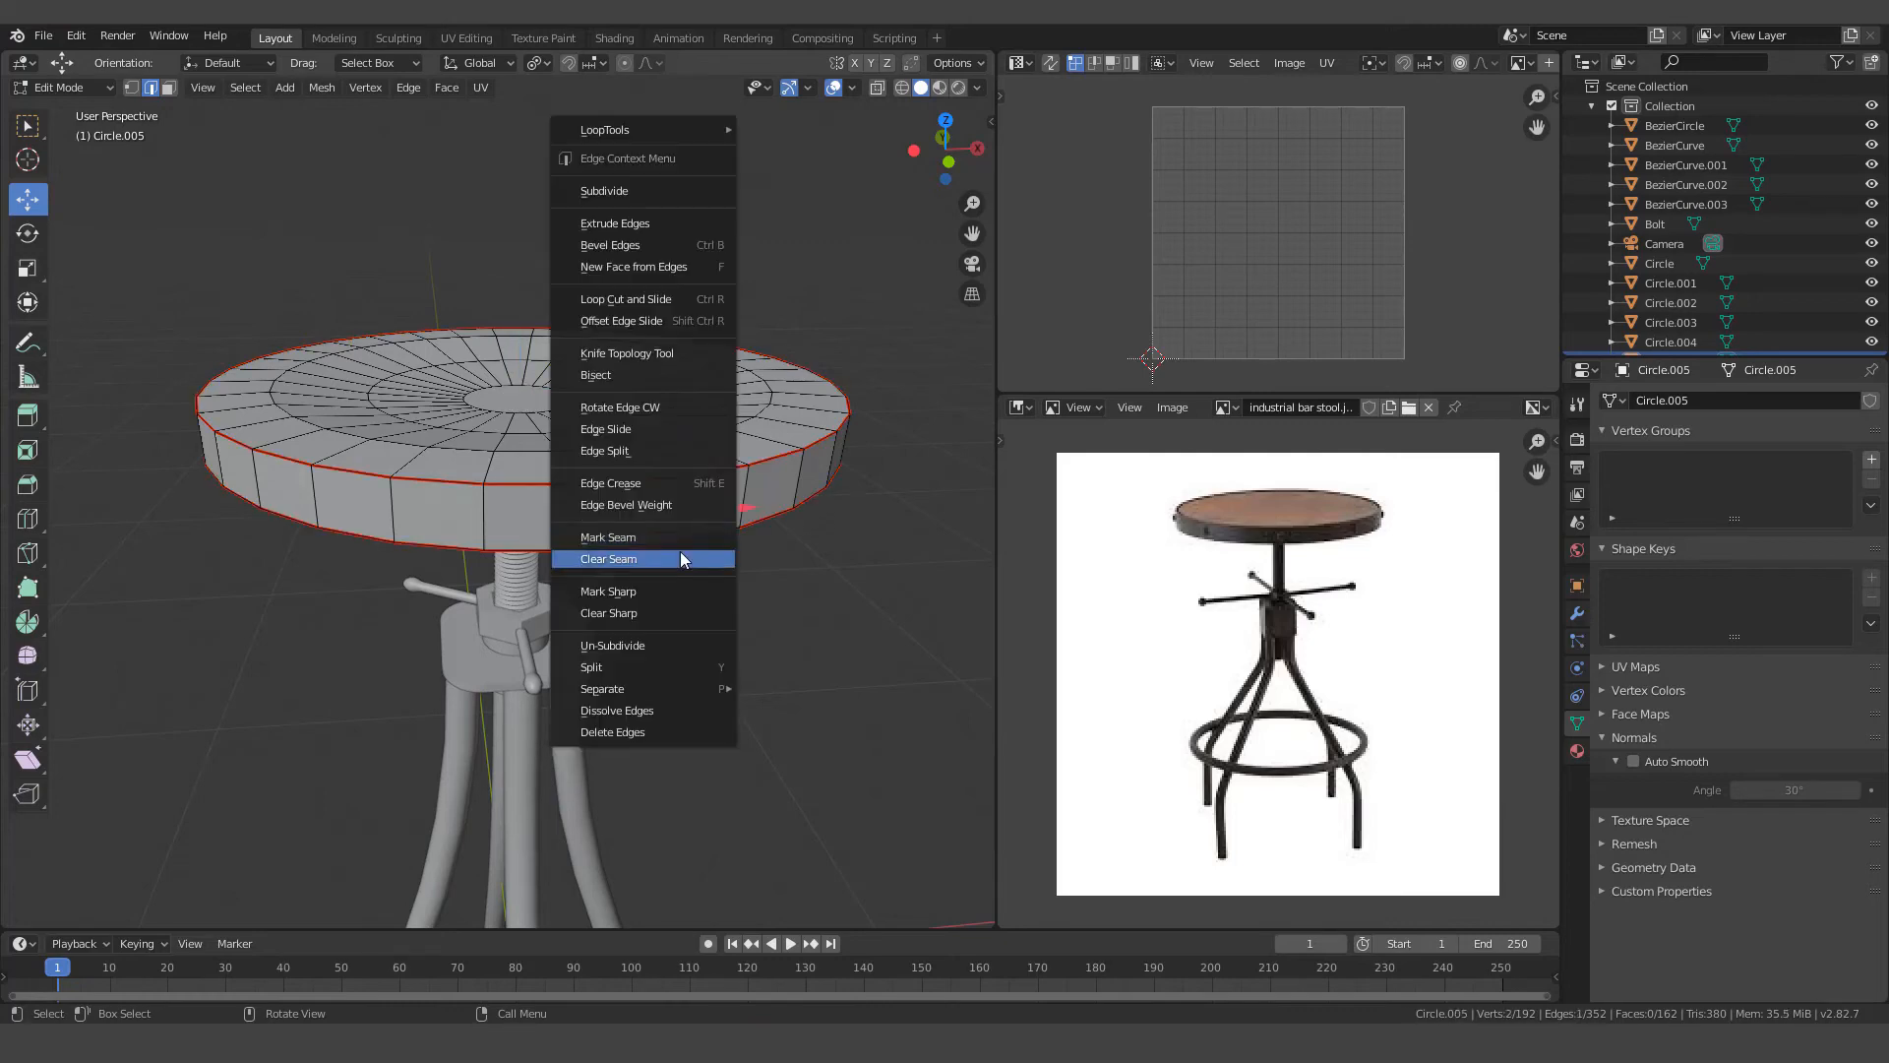
{"action": "left_click", "coordinate": [653, 536]}
Unwrap the entire seat mesh along its marked seams
{"action": "scroll", "coordinate": [661, 551], "scroll_direction": "up", "scroll_amount": 2}
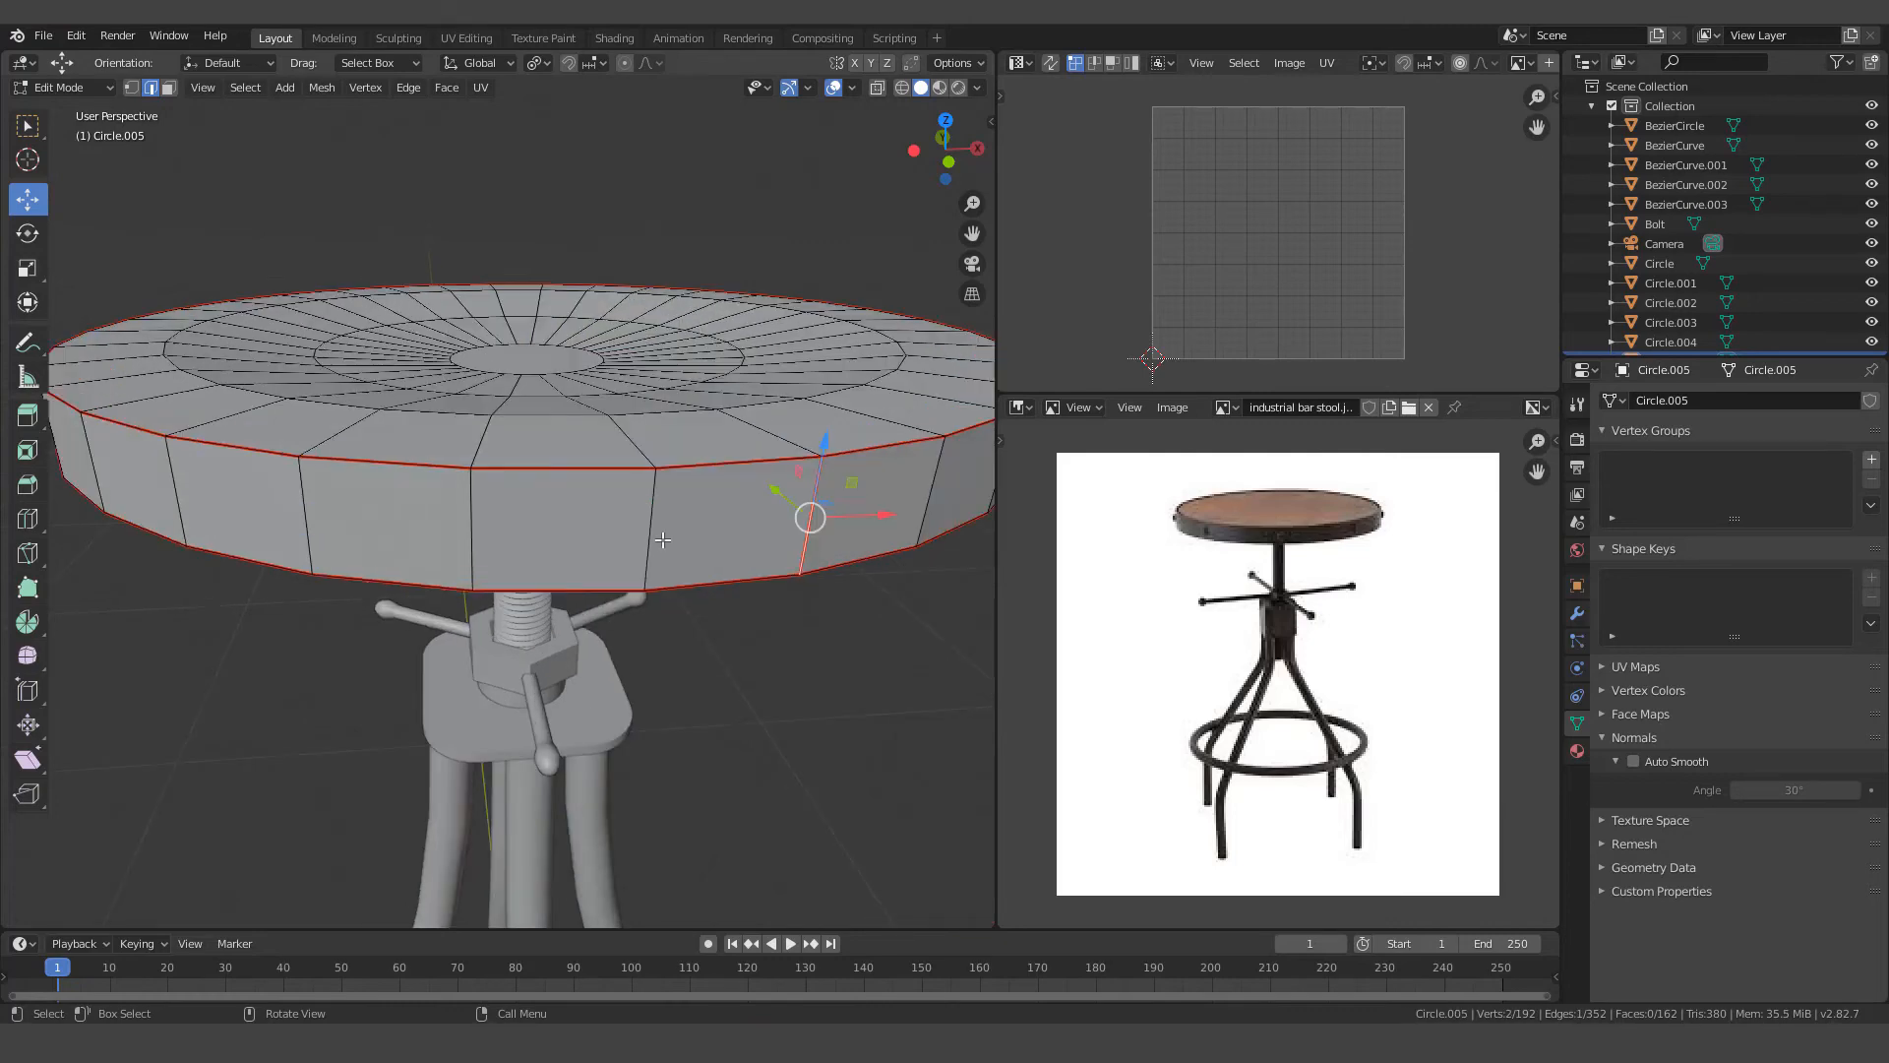
{"action": "scroll", "coordinate": [663, 543], "scroll_direction": "down", "scroll_amount": 2}
{"action": "mouse_move", "coordinate": [666, 545]}
{"action": "middle_mouse_down"}
{"action": "mouse_move", "coordinate": [633, 532]}
{"action": "mouse_move", "coordinate": [651, 497]}
{"action": "mouse_move", "coordinate": [633, 548]}
{"action": "middle_mouse_up"}
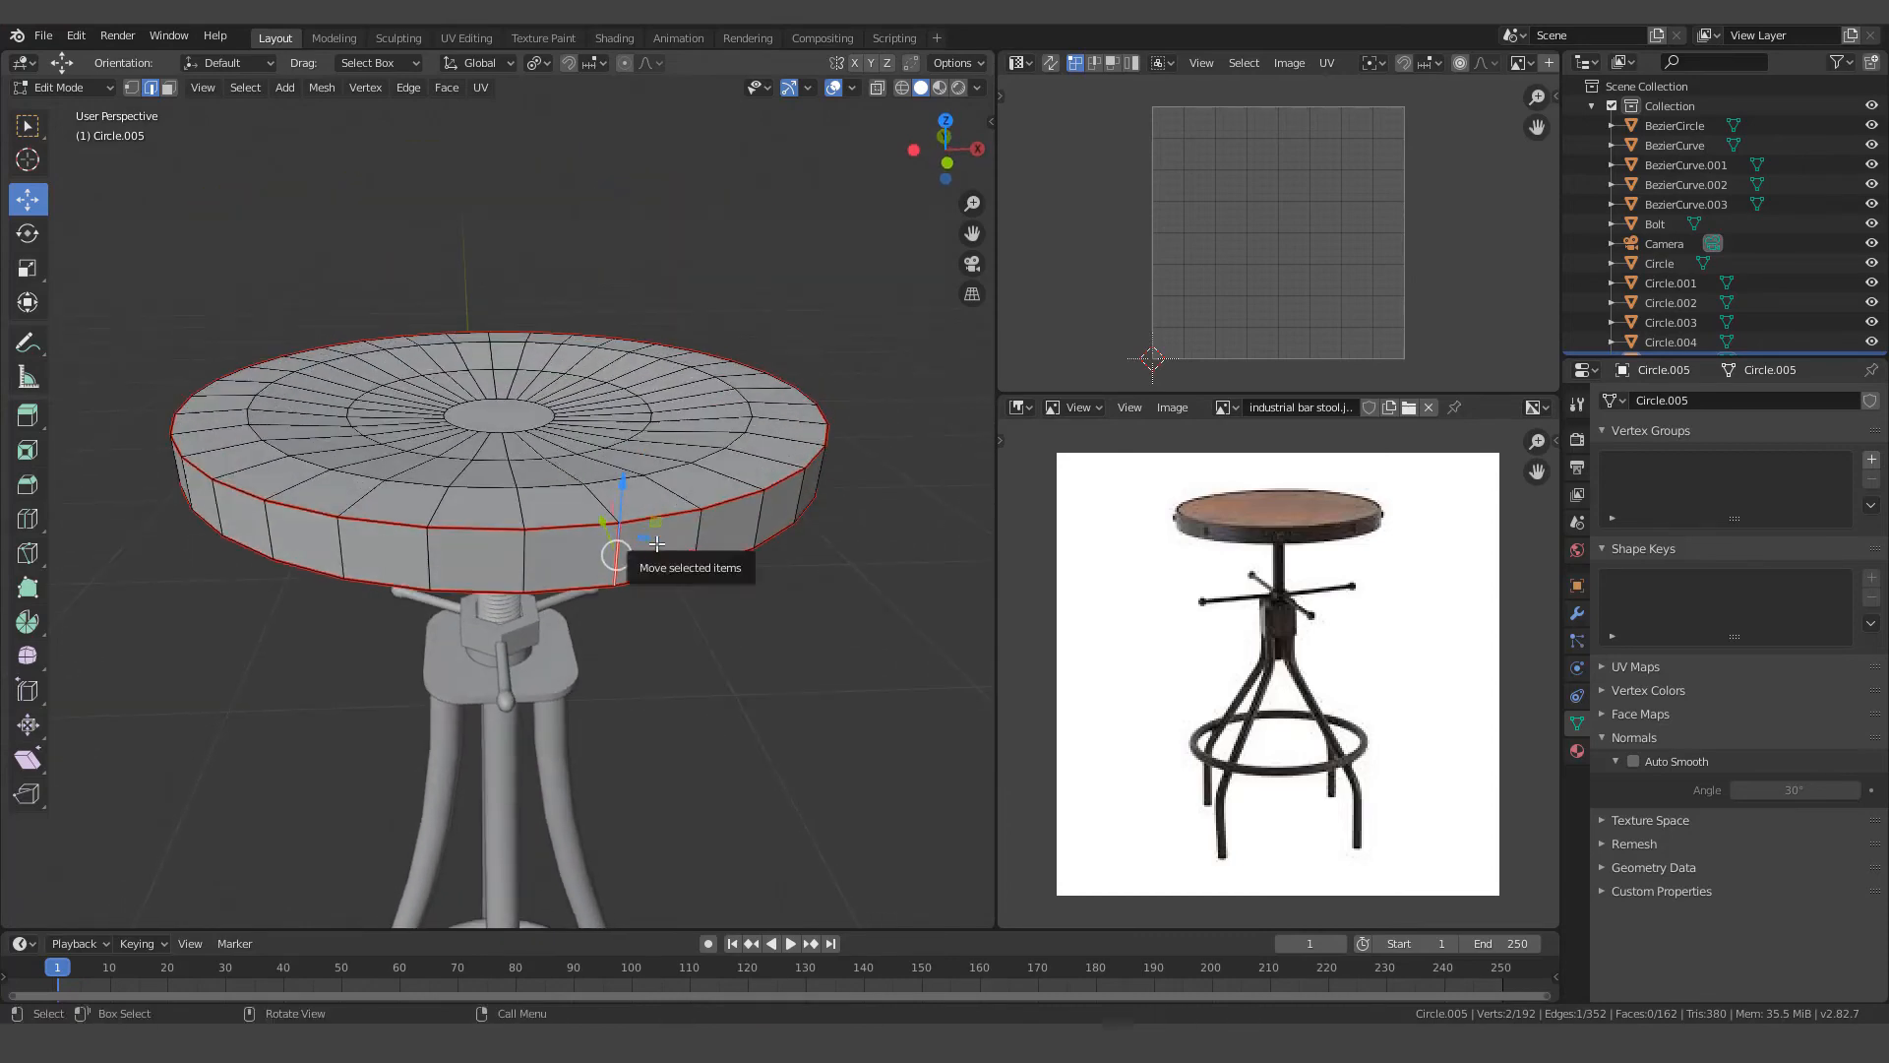
{"action": "key", "text": "a"}
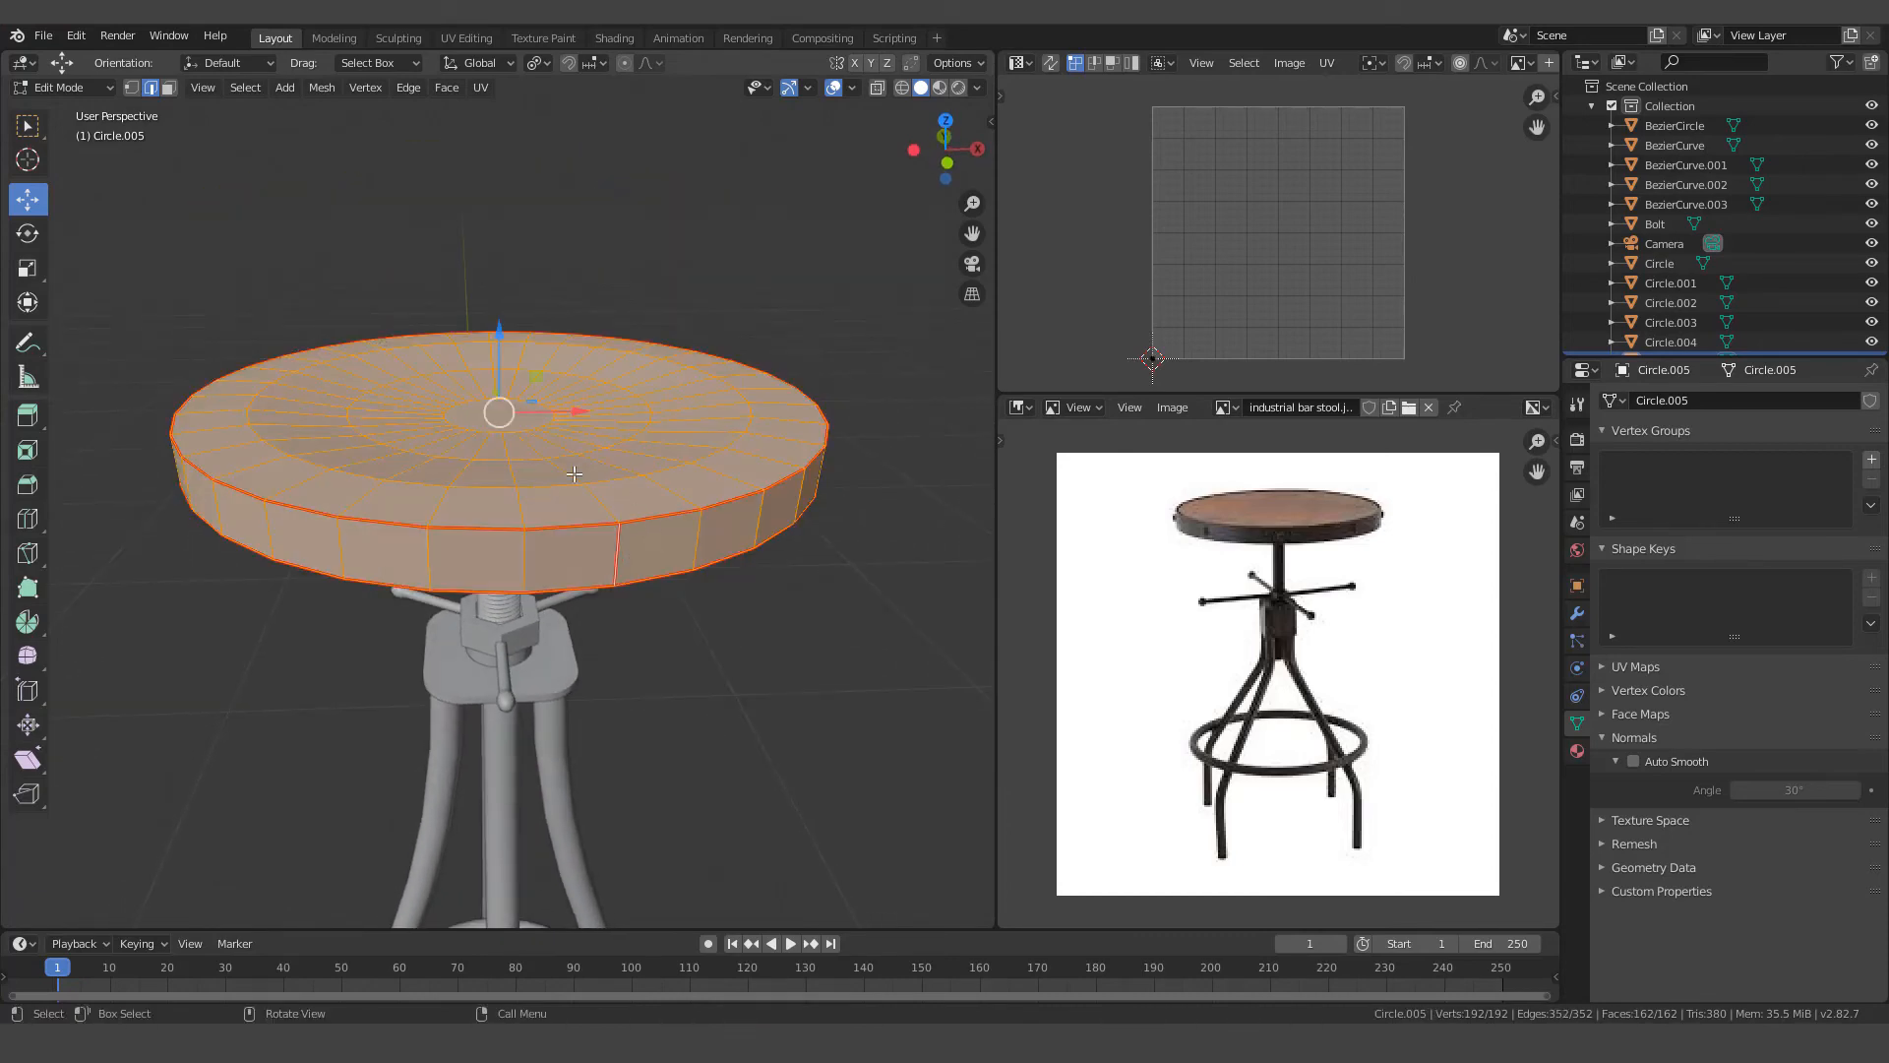
{"action": "key", "text": "u"}
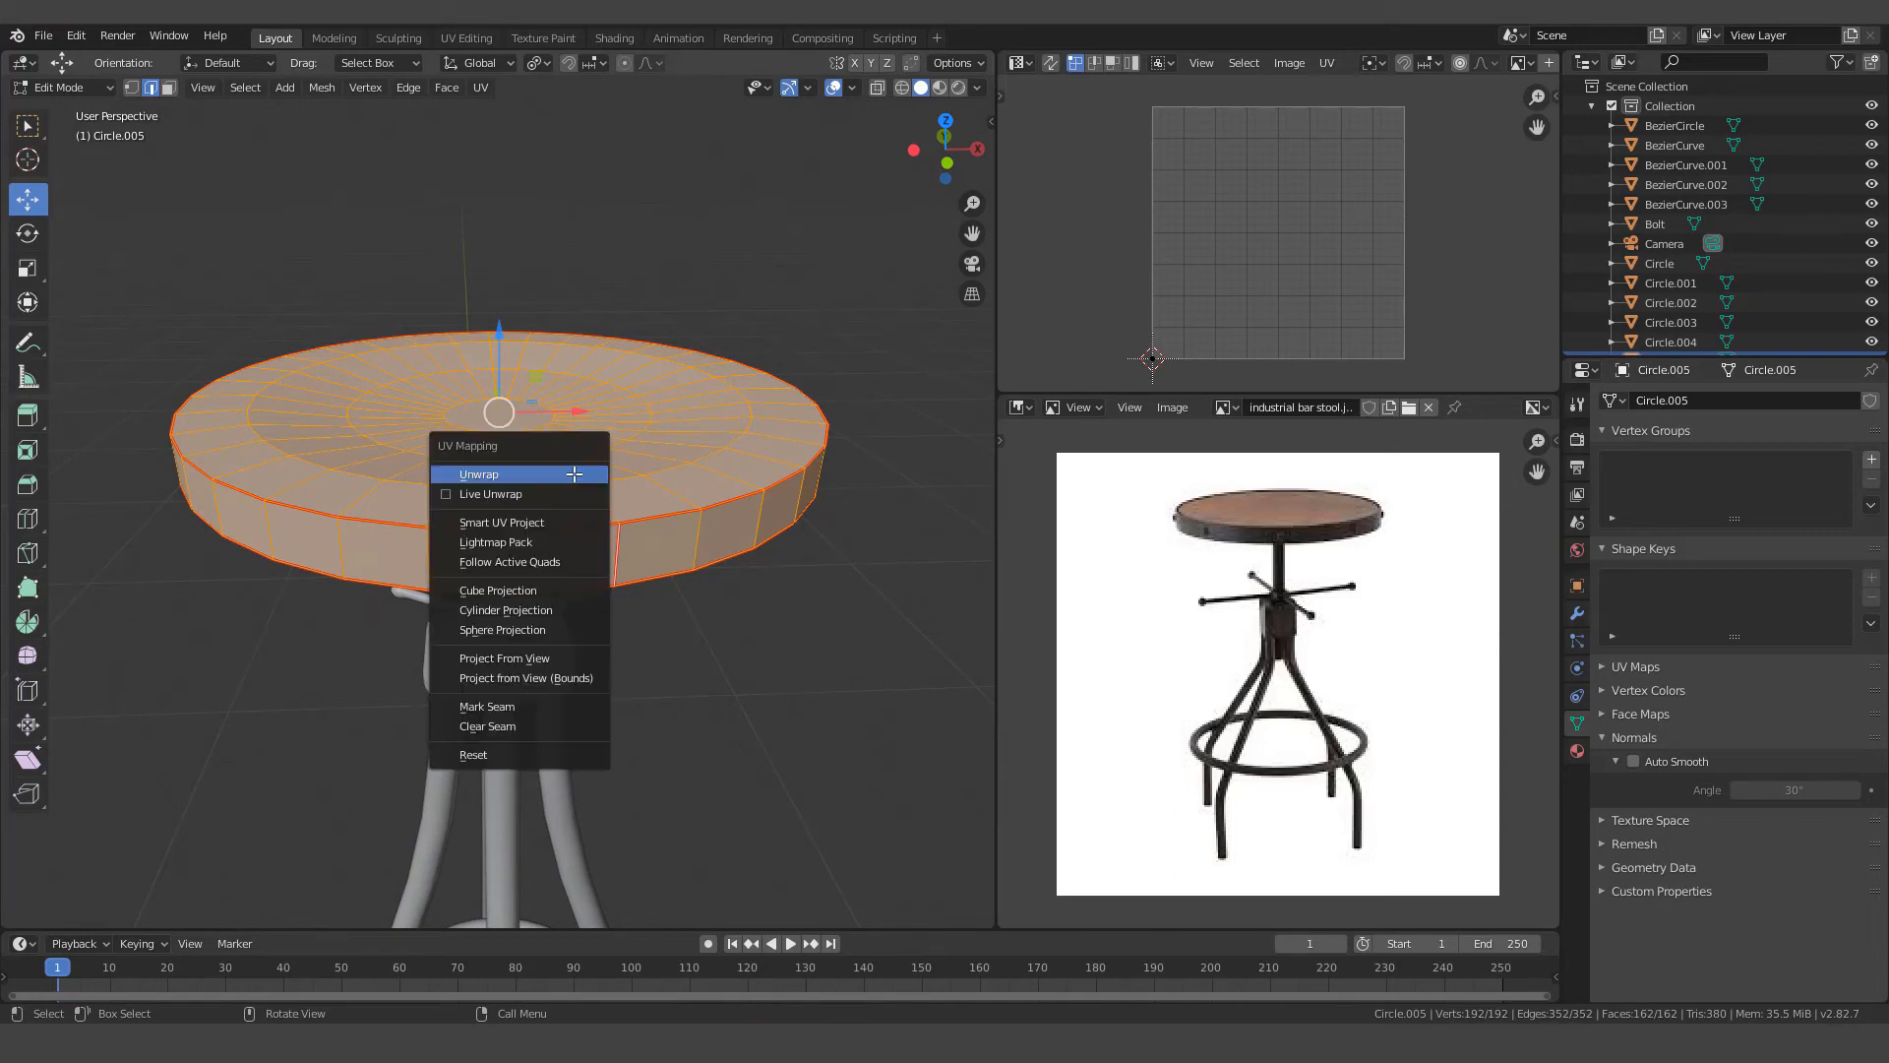
{"action": "left_click", "coordinate": [574, 474]}
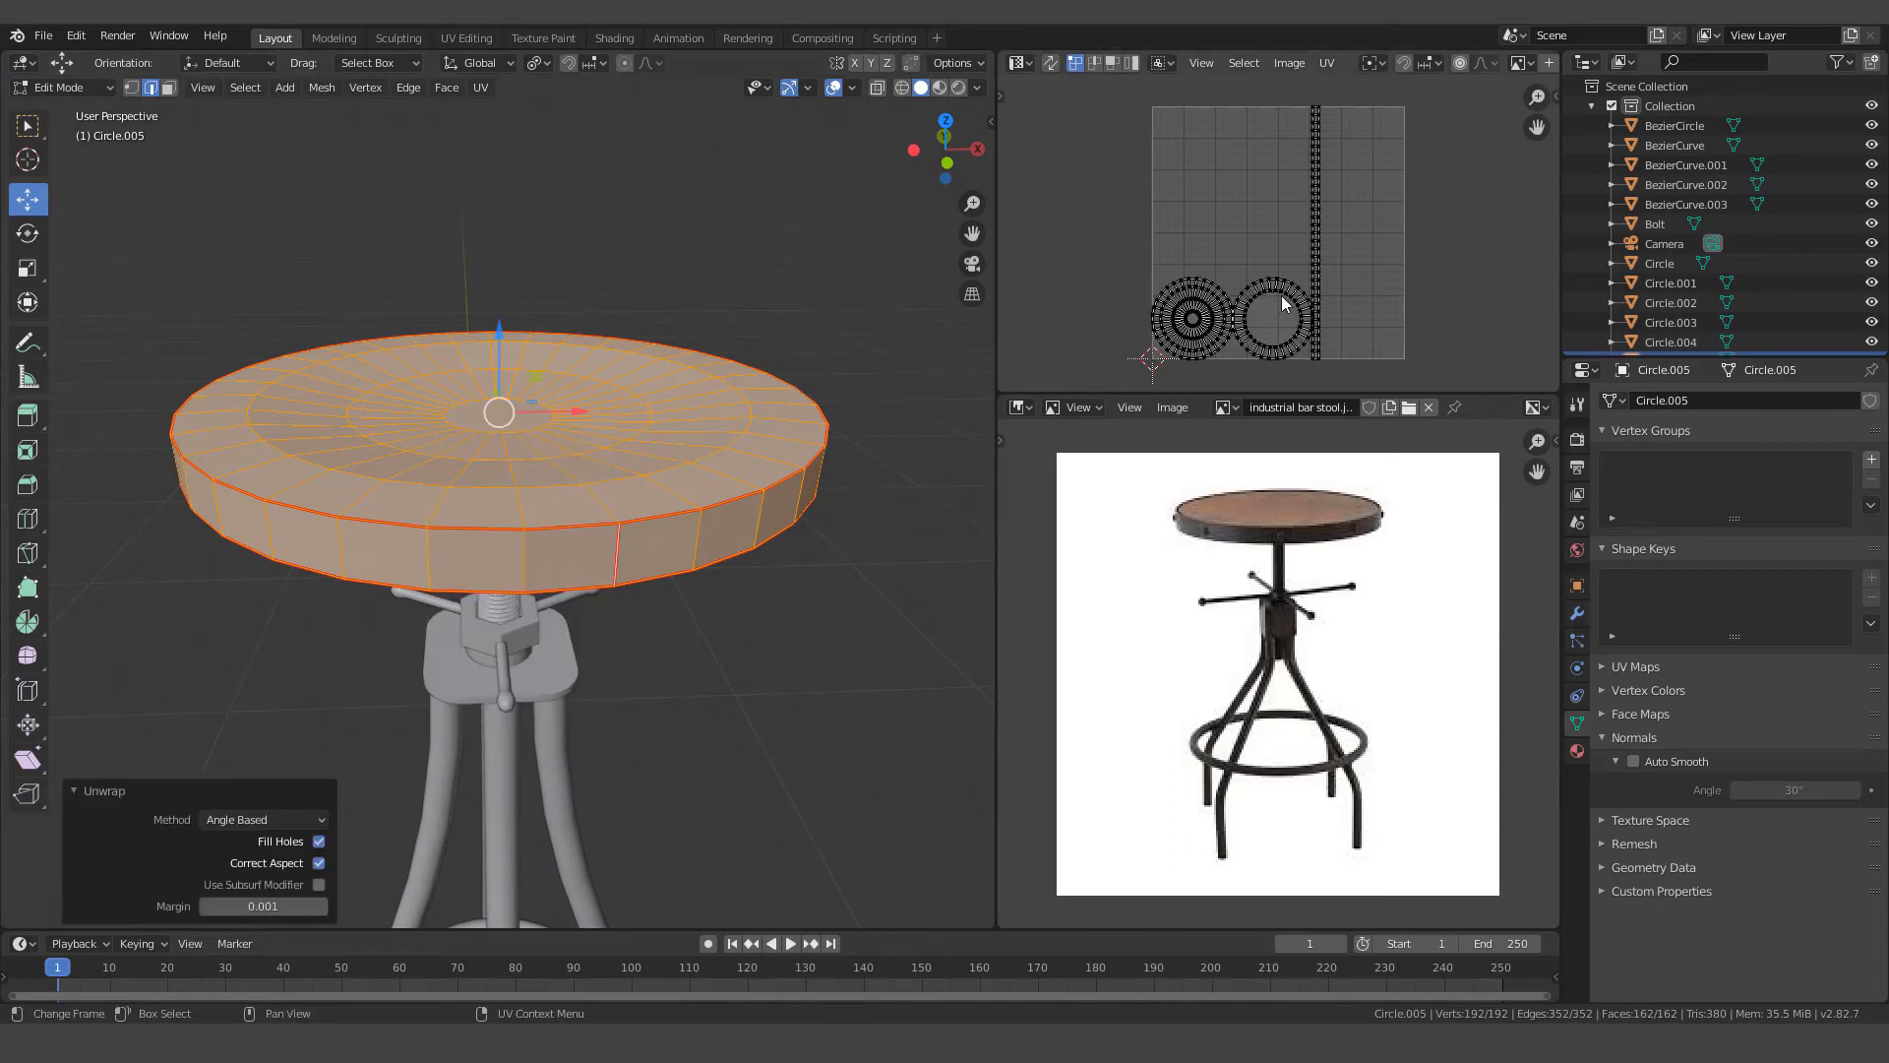
{"action": "scroll", "coordinate": [1281, 295], "scroll_direction": "up", "scroll_amount": 1}
{"action": "scroll", "coordinate": [1275, 243], "scroll_direction": "down", "scroll_amount": 1}
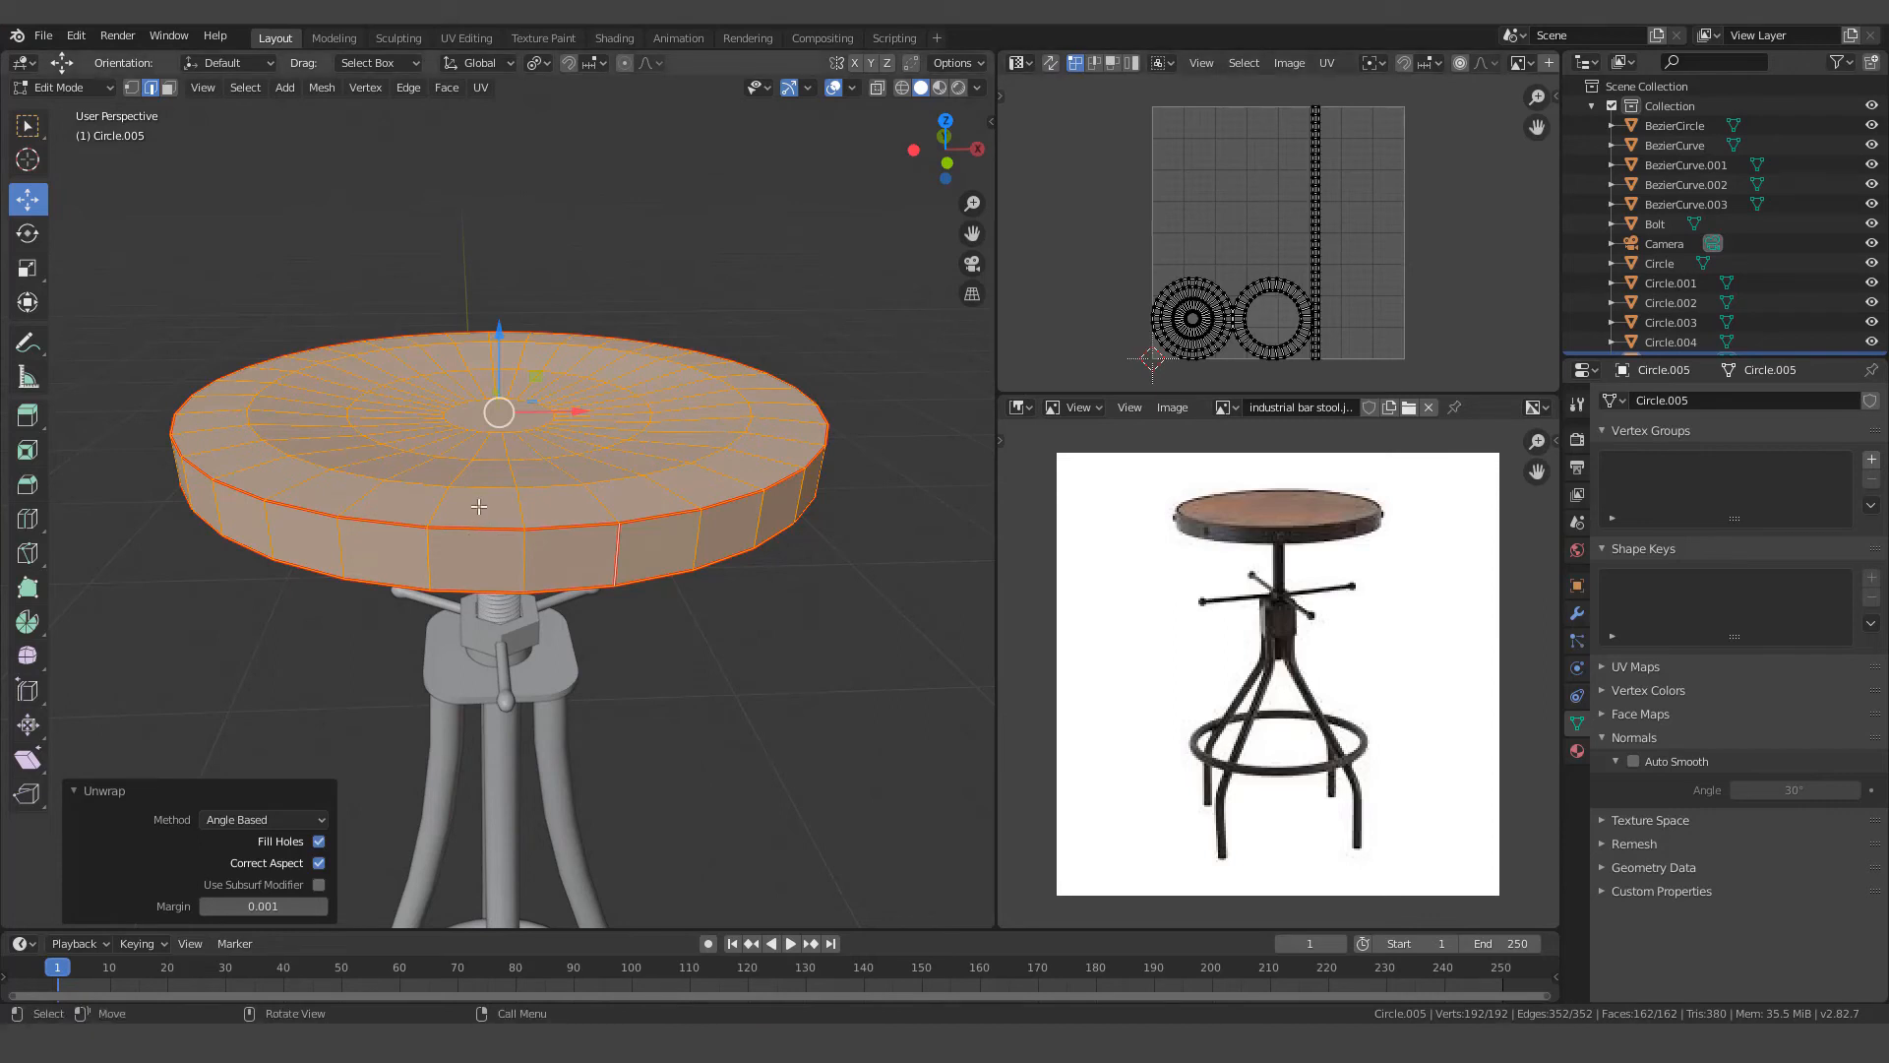
Shade the seat smooth and enable Auto Smooth for it at a 30° angle
{"action": "key", "text": "Tab"}
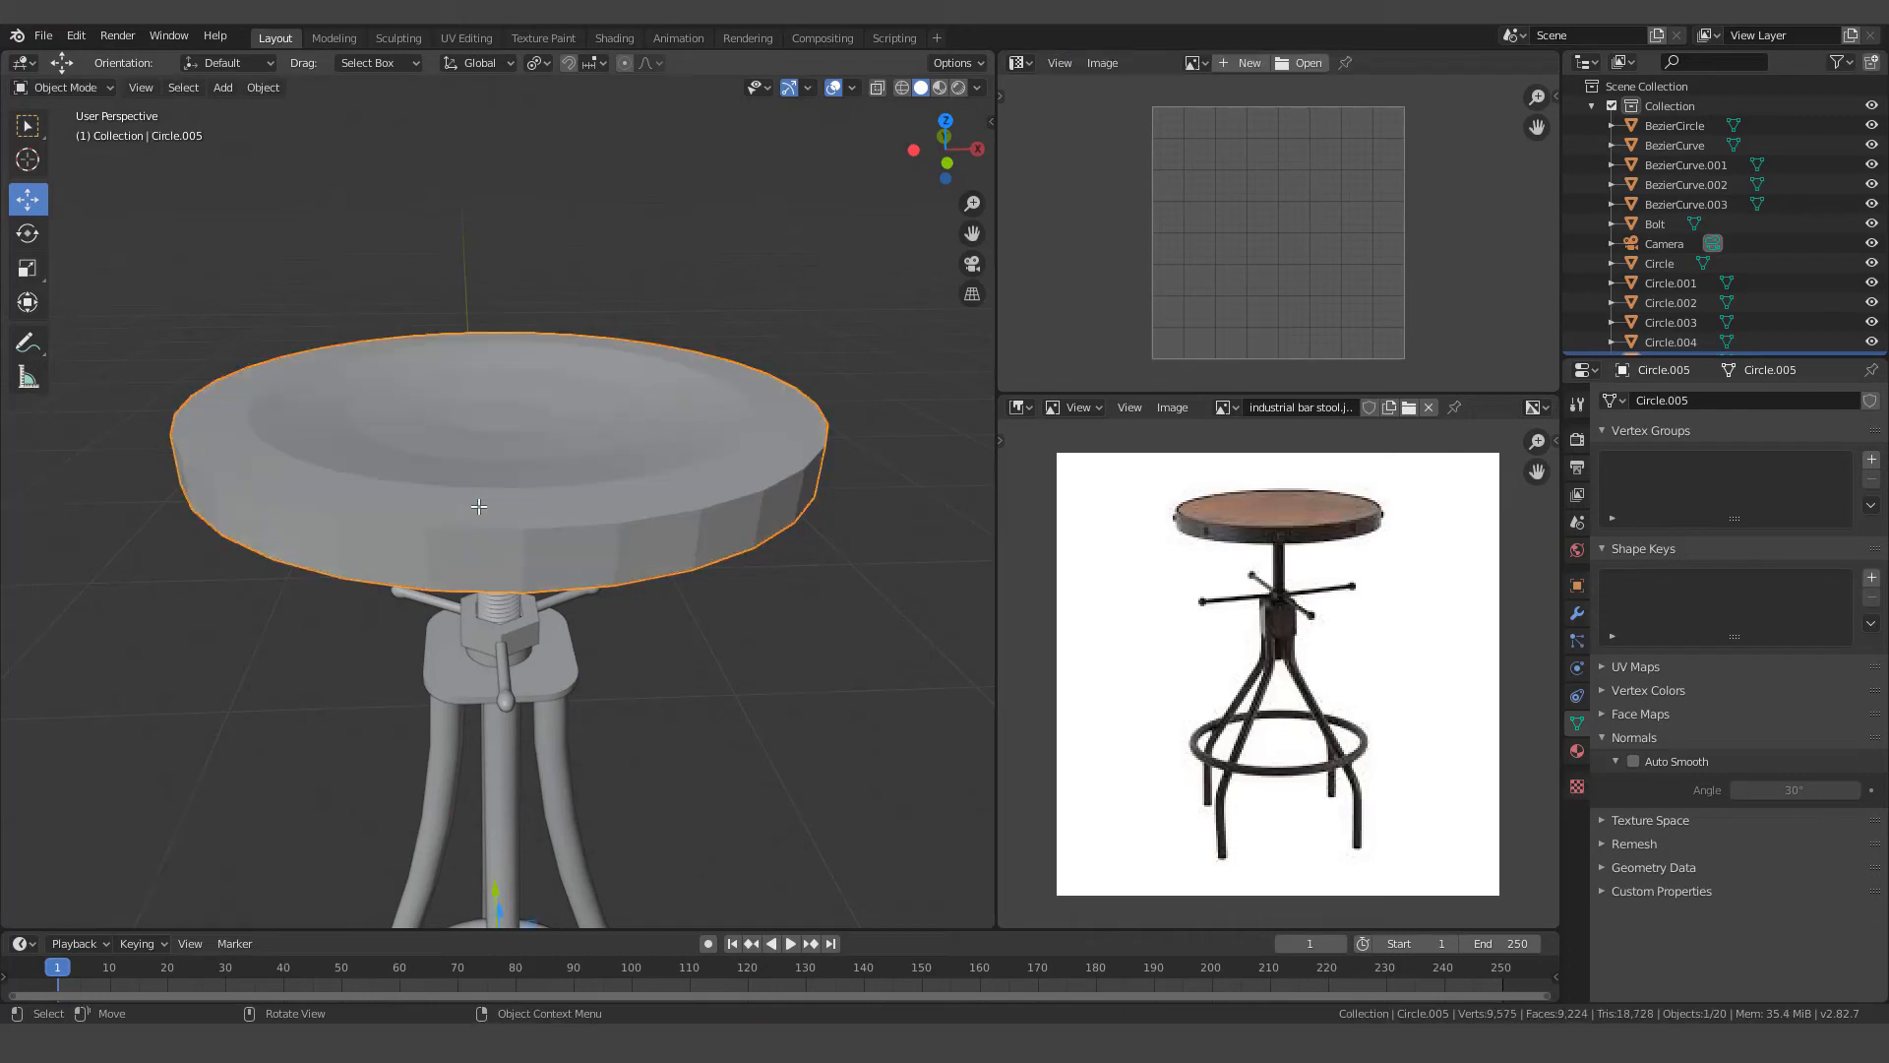
{"action": "right_click", "coordinate": [478, 505]}
{"action": "left_click", "coordinate": [482, 508]}
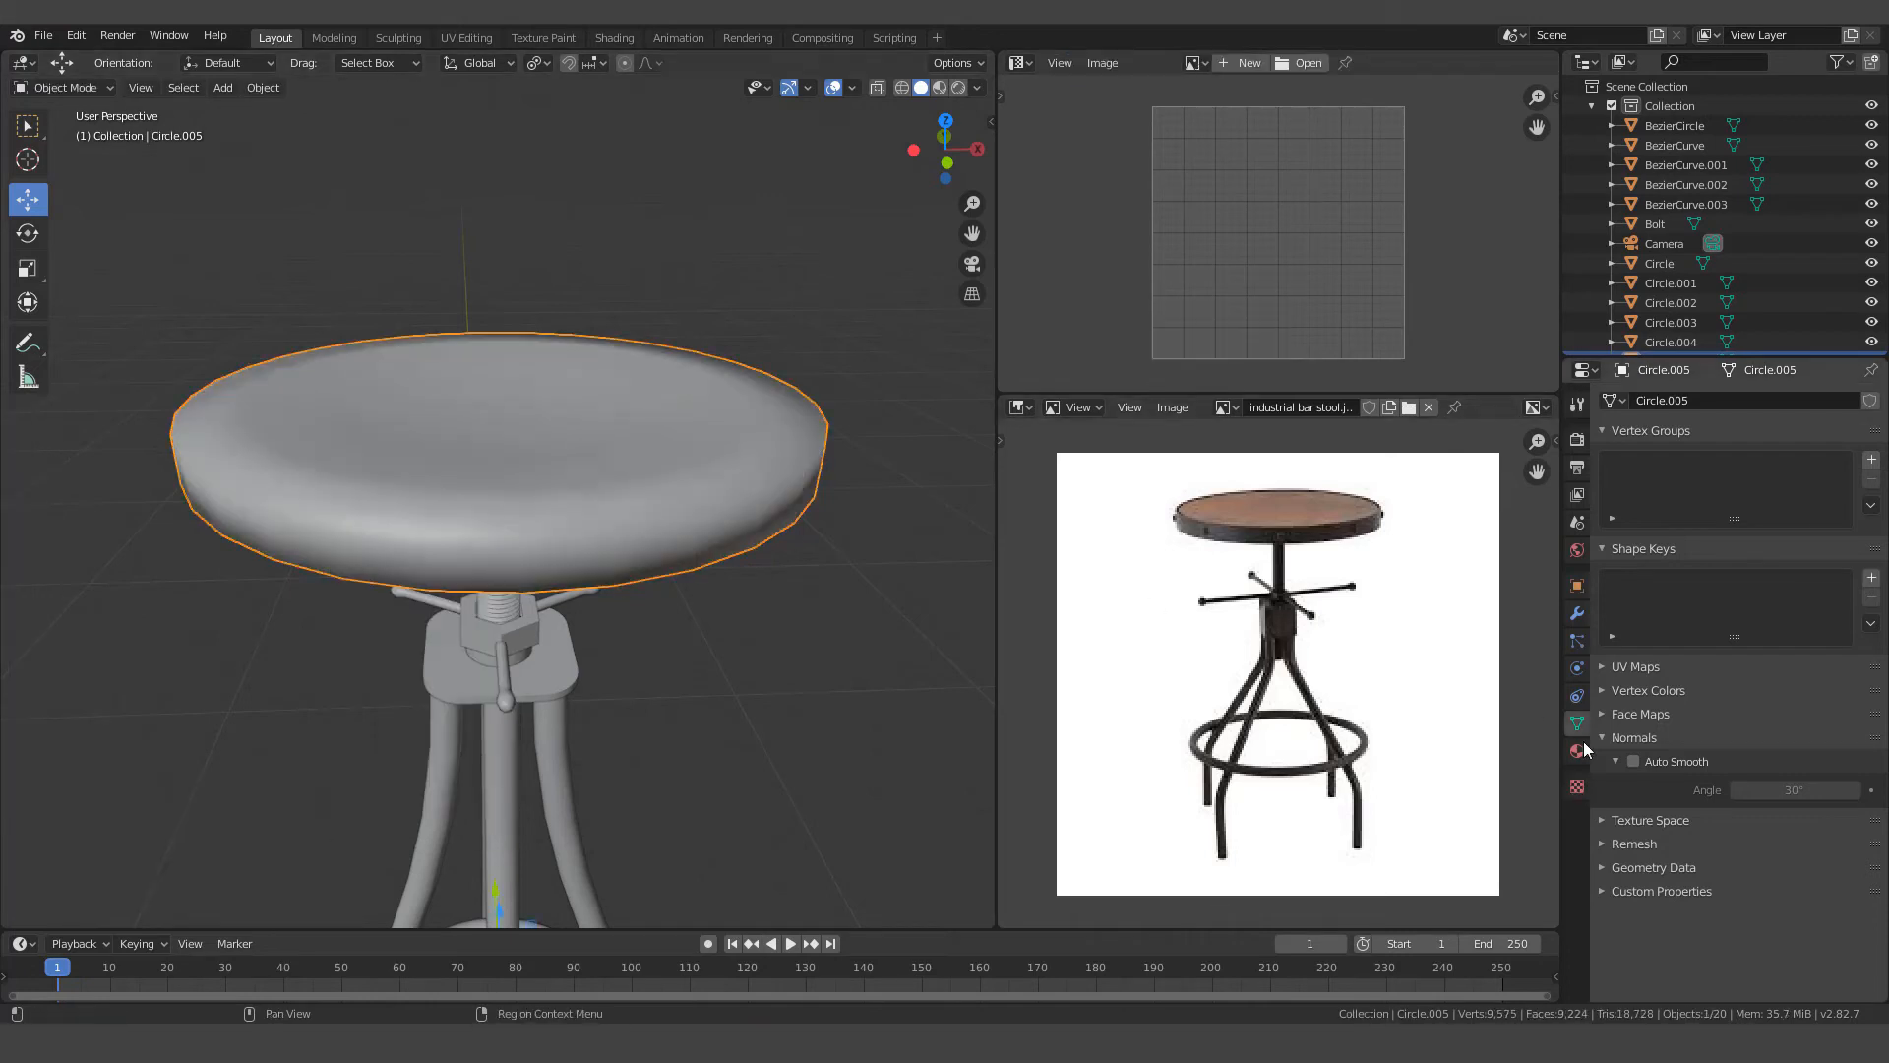
{"action": "left_click", "coordinate": [1633, 762]}
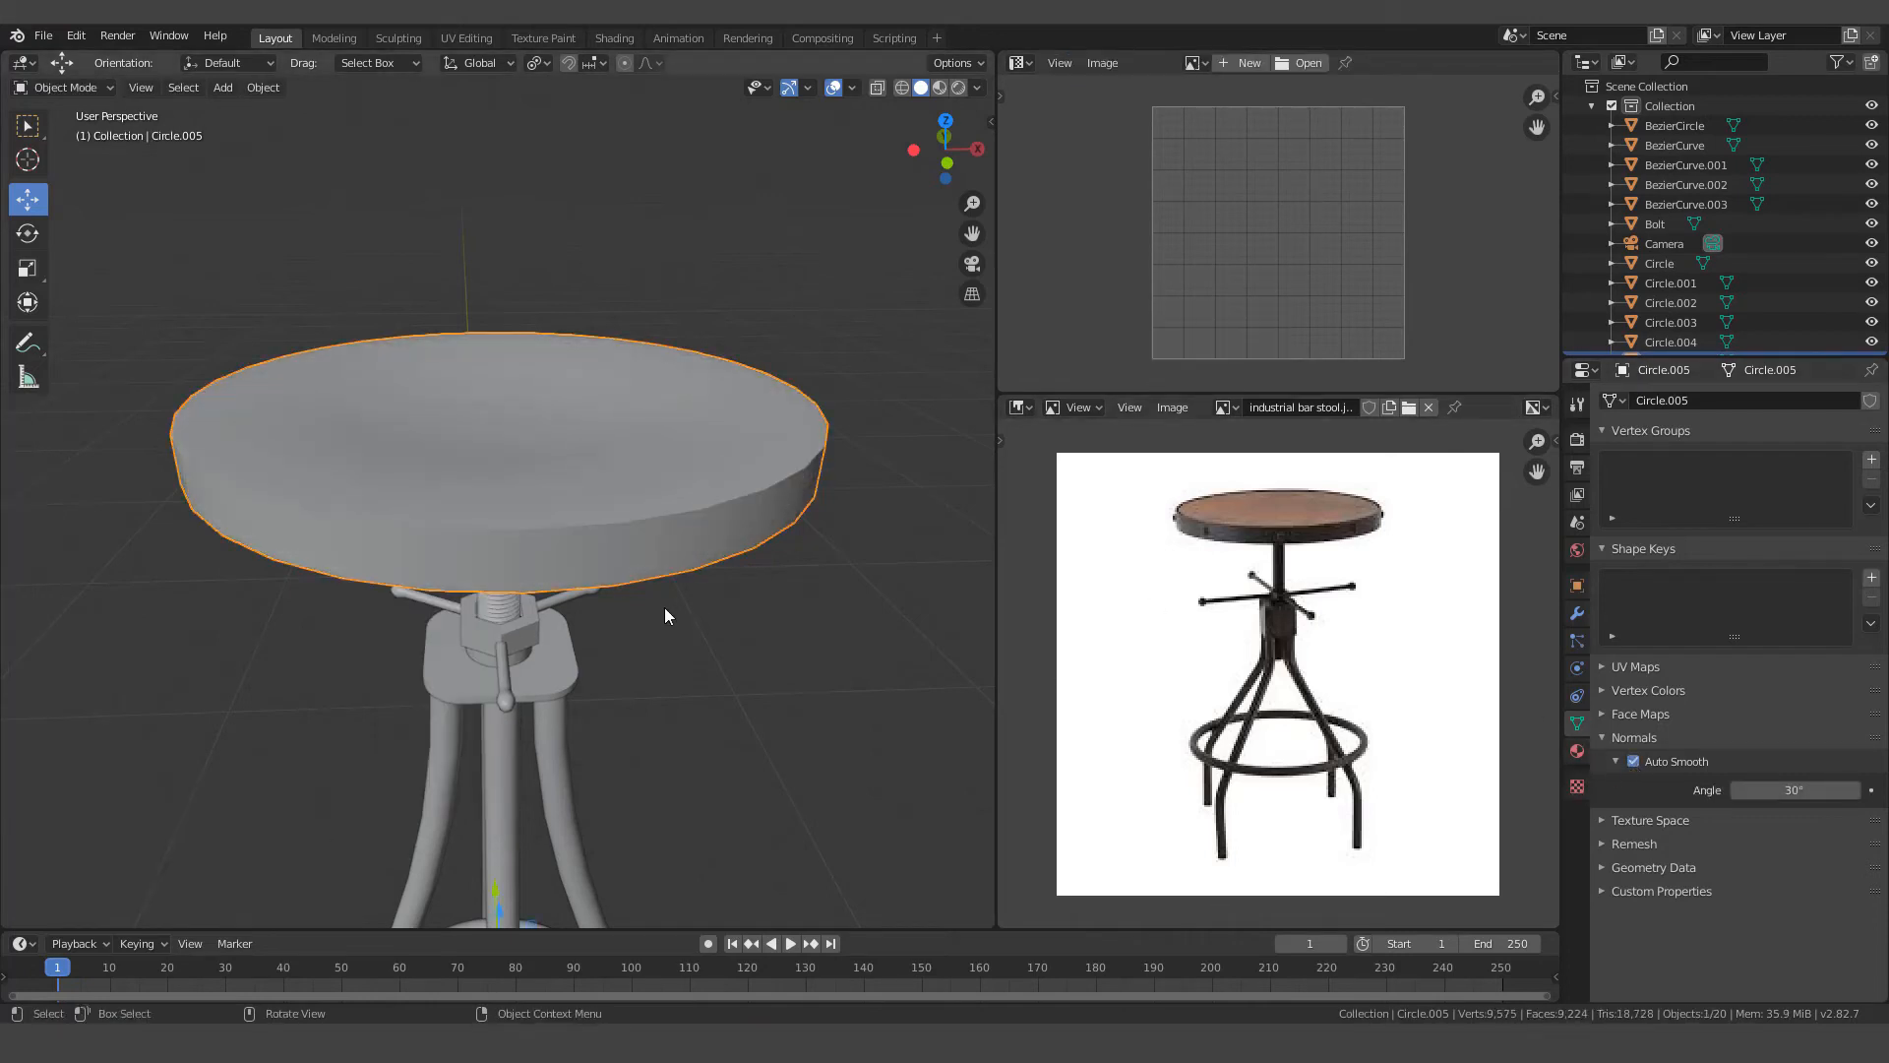
{"action": "scroll", "coordinate": [622, 576], "scroll_direction": "up", "scroll_amount": 2}
{"action": "scroll", "coordinate": [630, 575], "scroll_direction": "down", "scroll_amount": 2}
{"action": "scroll", "coordinate": [629, 575], "scroll_direction": "up", "scroll_amount": 2}
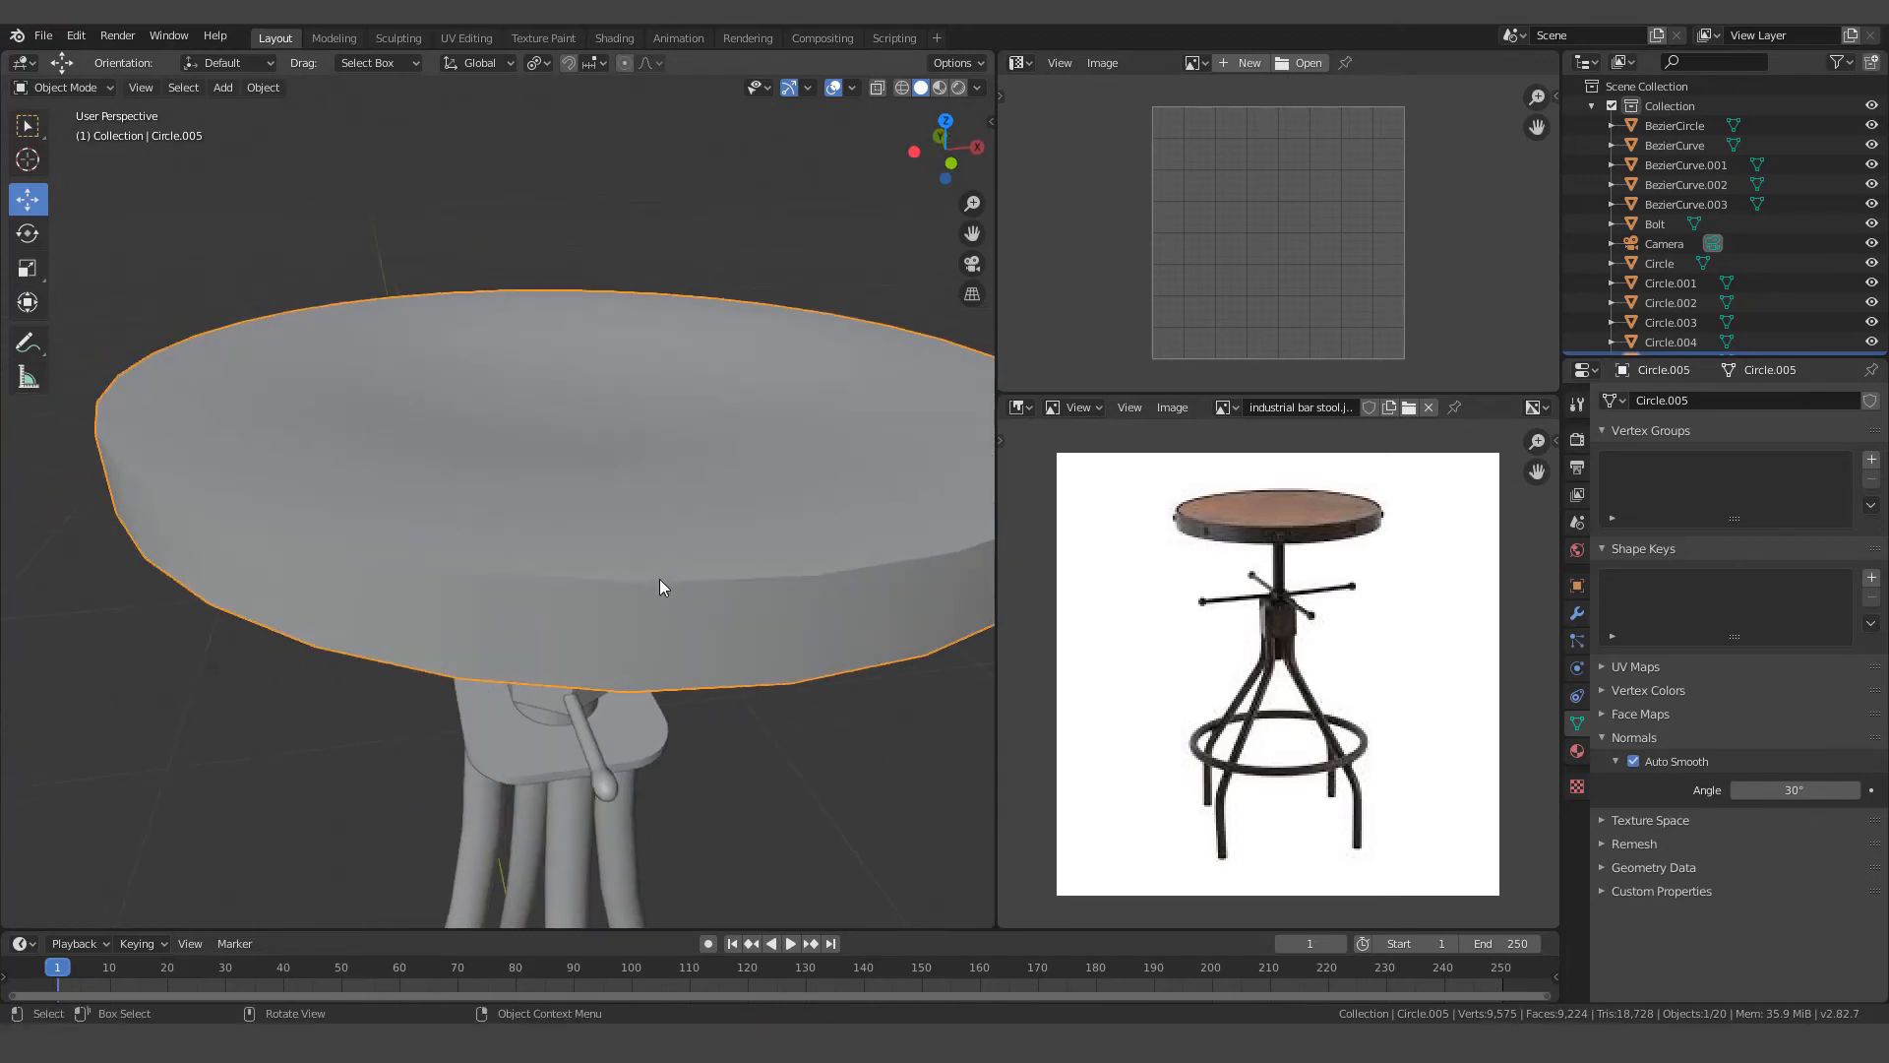
{"action": "scroll", "coordinate": [659, 578], "scroll_direction": "down", "scroll_amount": 2}
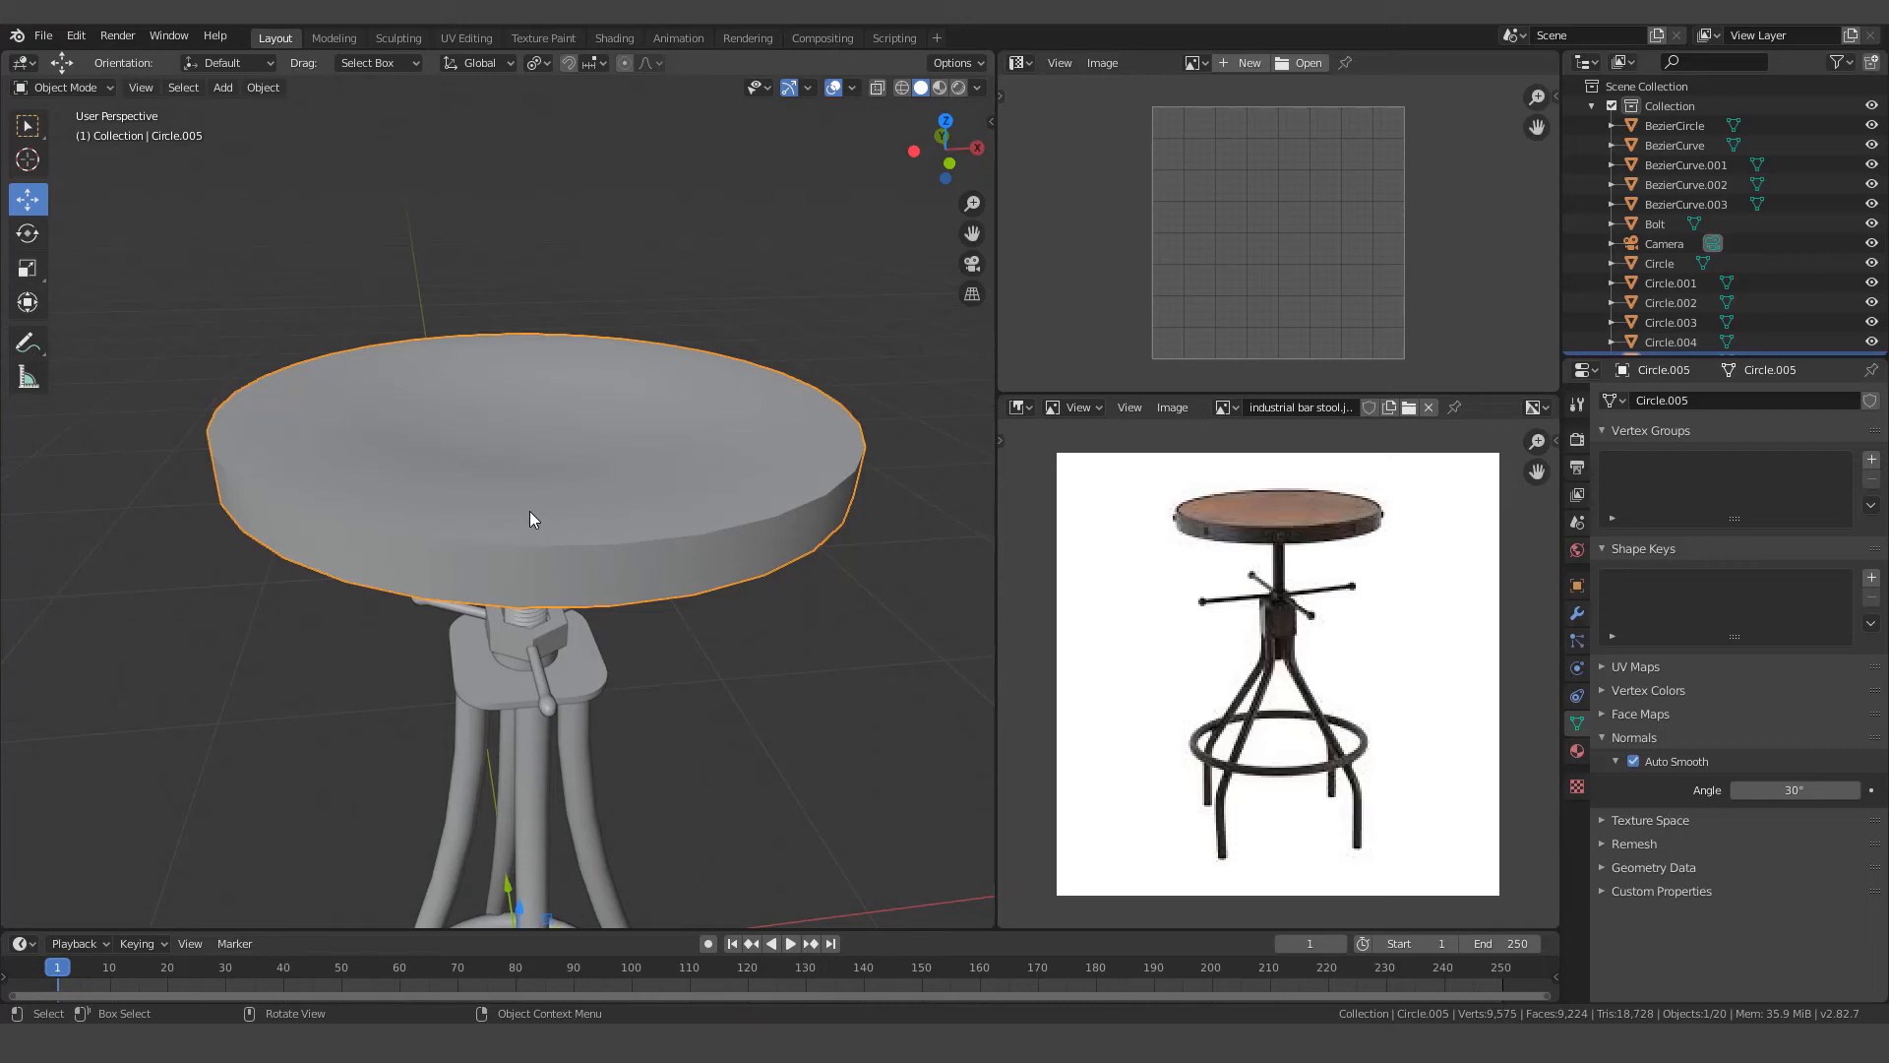
Bevel the seat's upper outer edge loop with an offset of about 0.005 m and 3 segments
{"action": "key", "text": "Tab"}
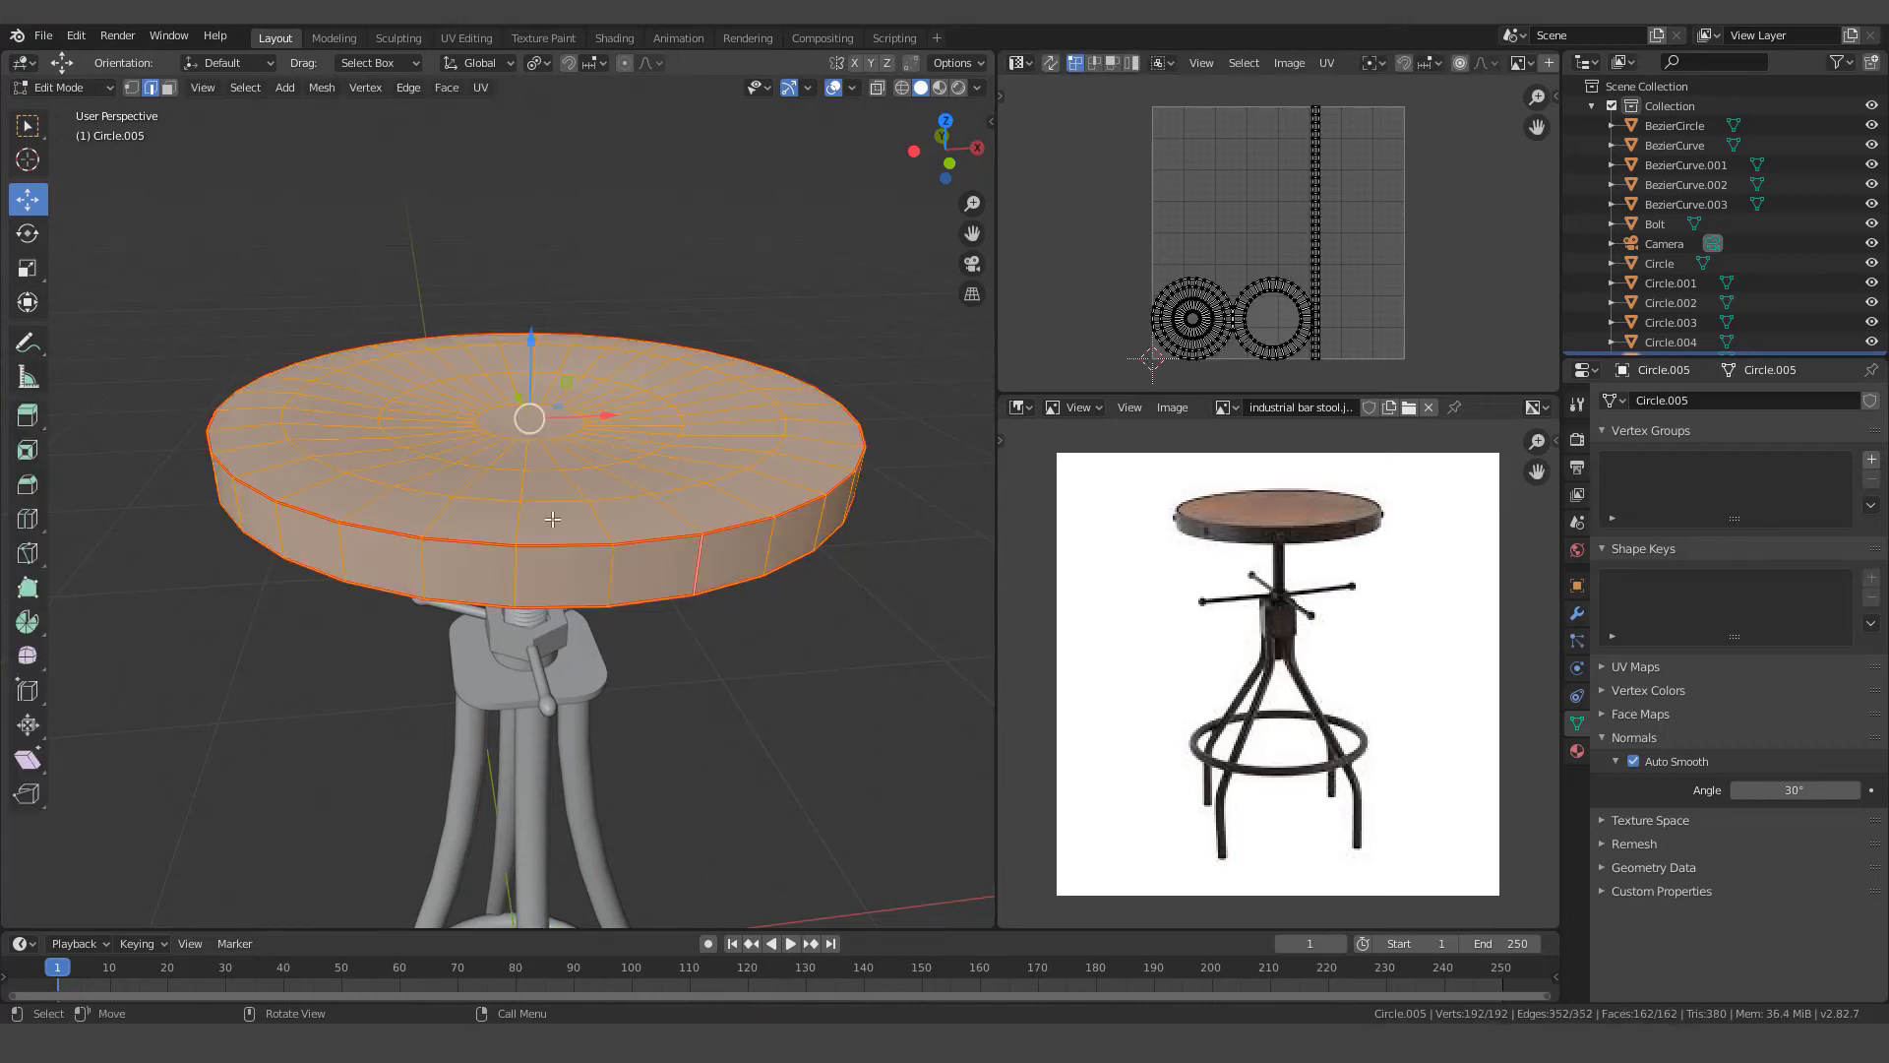
{"action": "scroll", "coordinate": [549, 517], "scroll_direction": "up", "scroll_amount": 2}
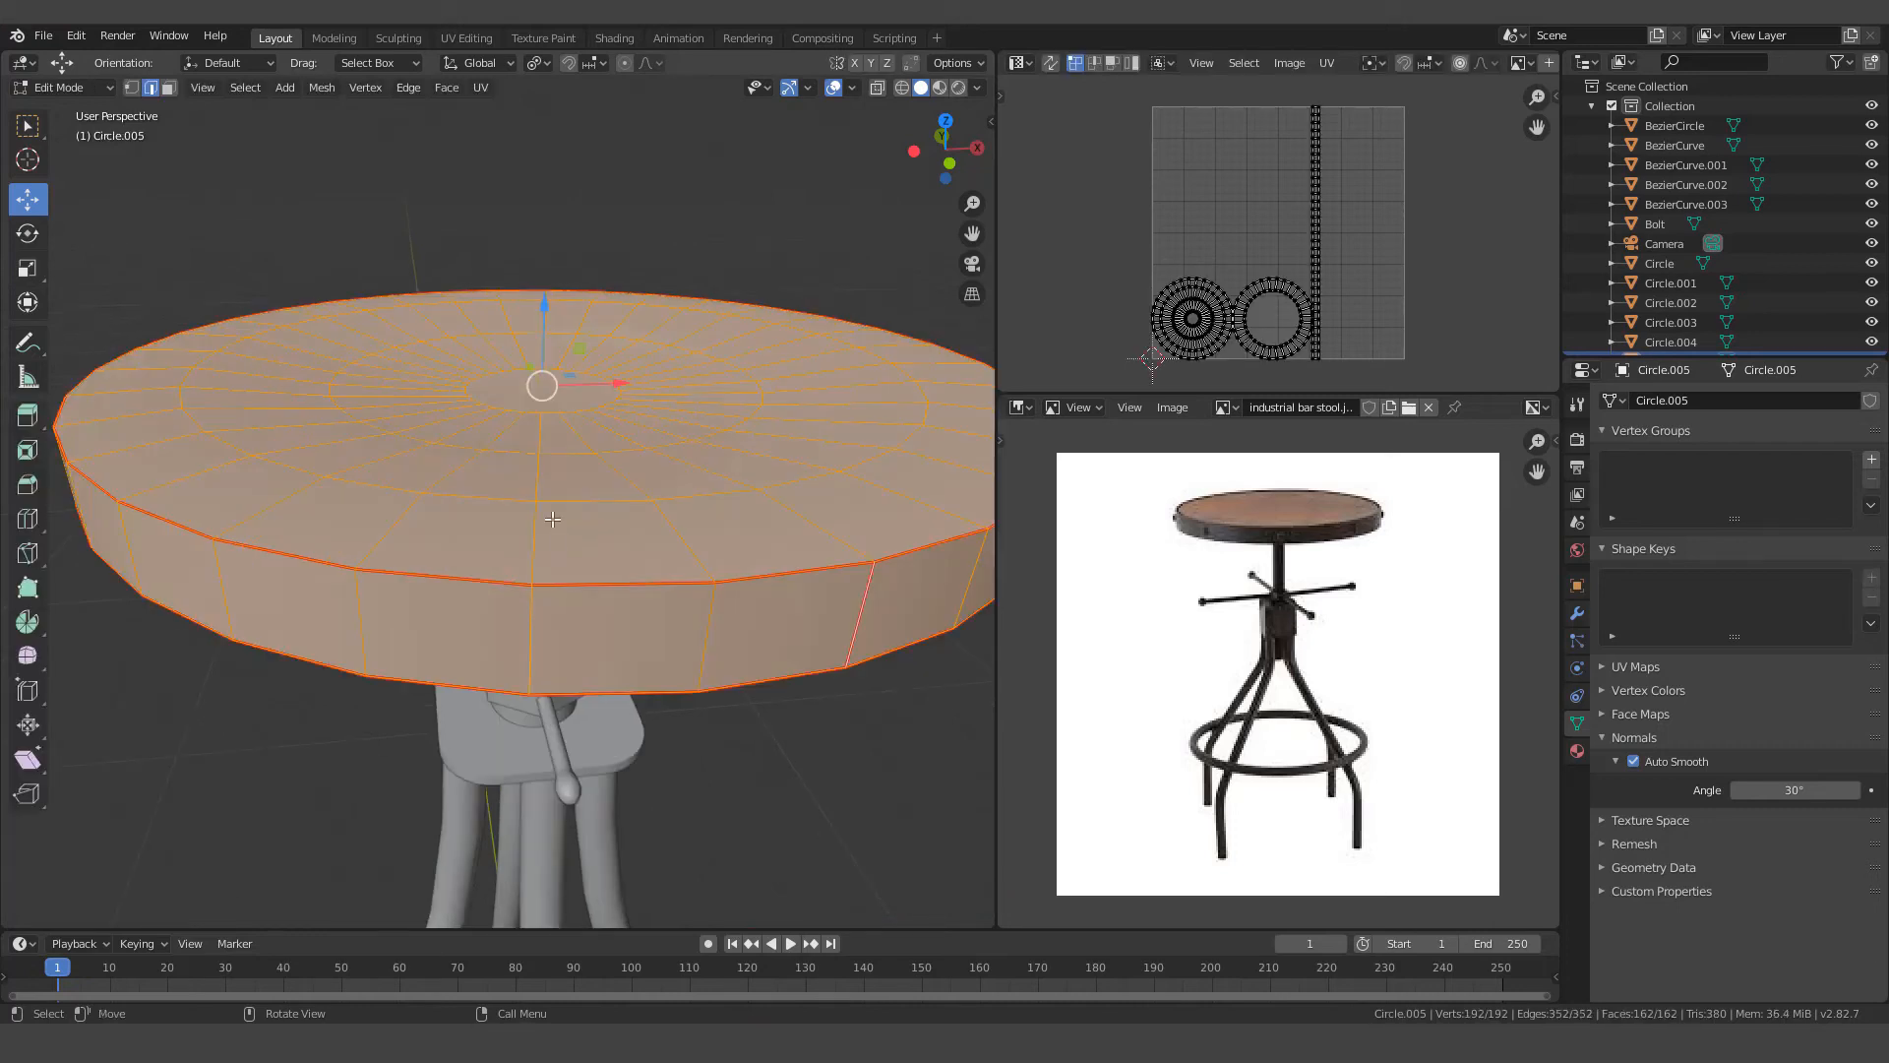
{"action": "left_click", "coordinate": [603, 585], "text": "alt"}
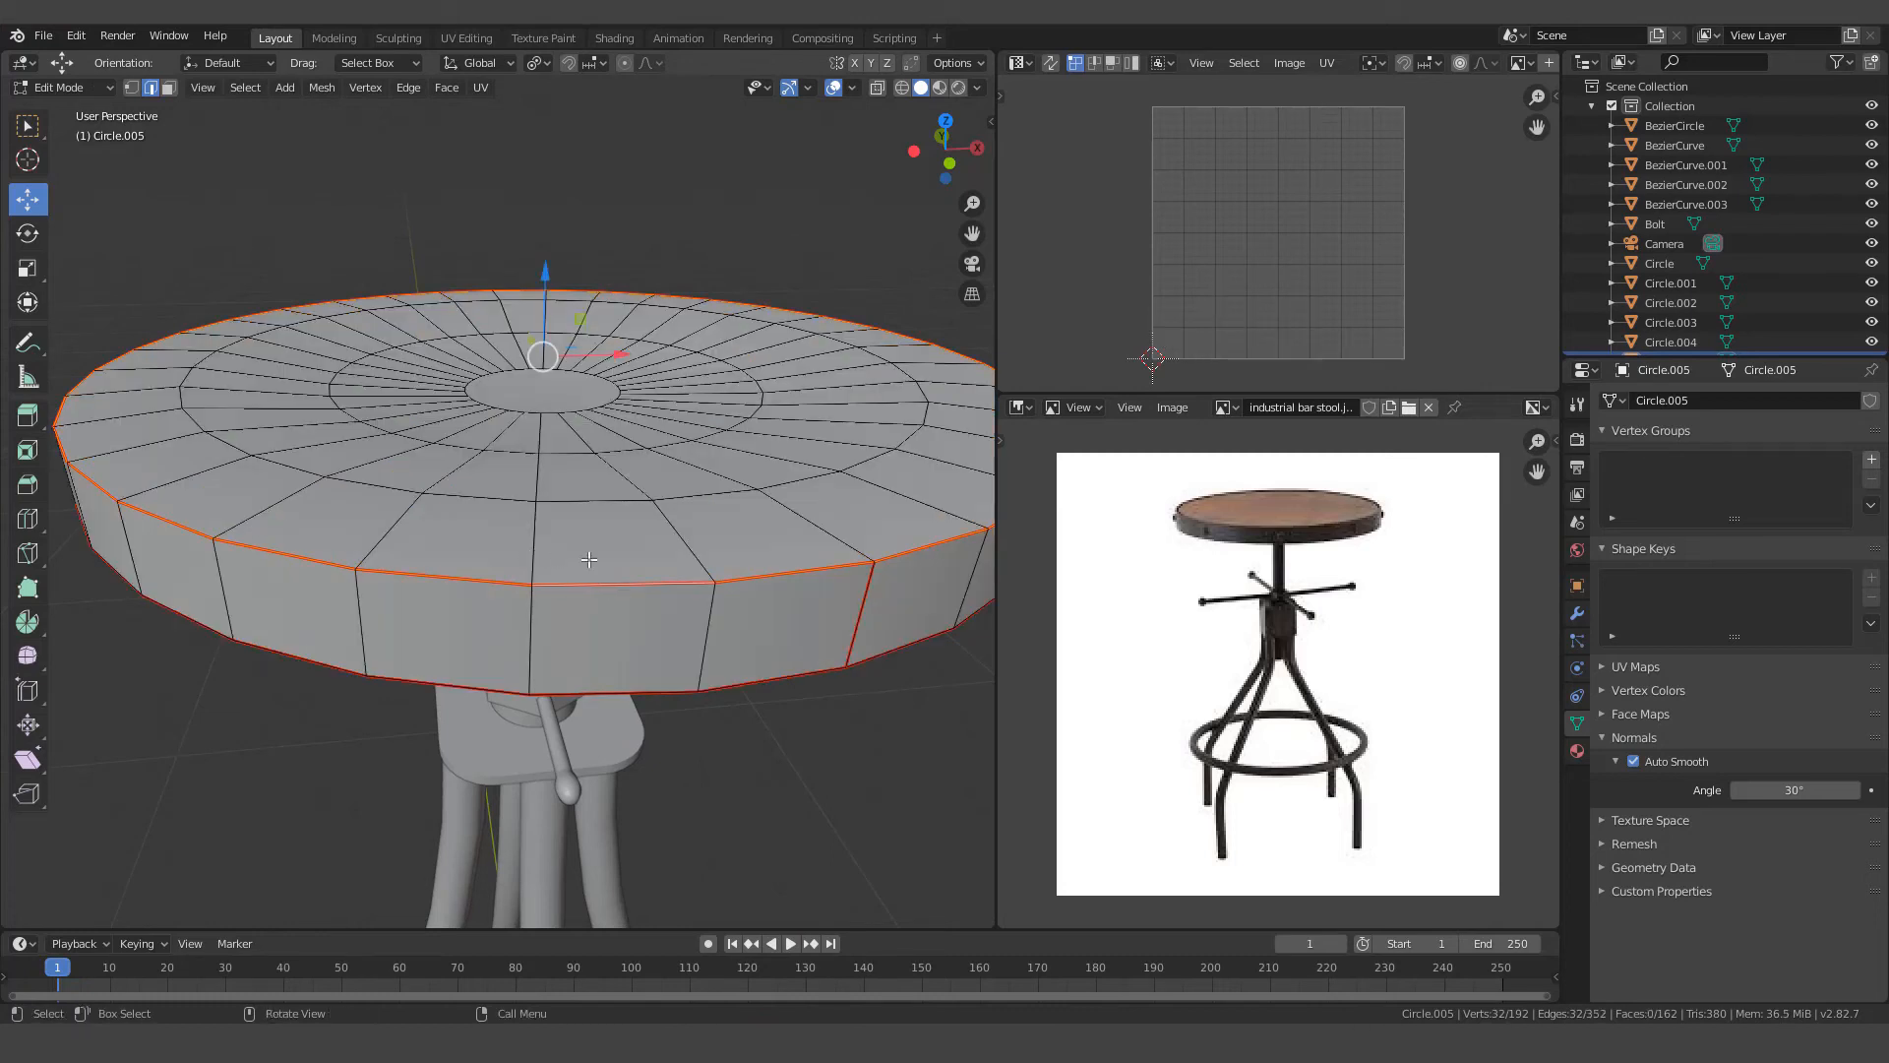
{"action": "key", "text": "ctrl+b"}
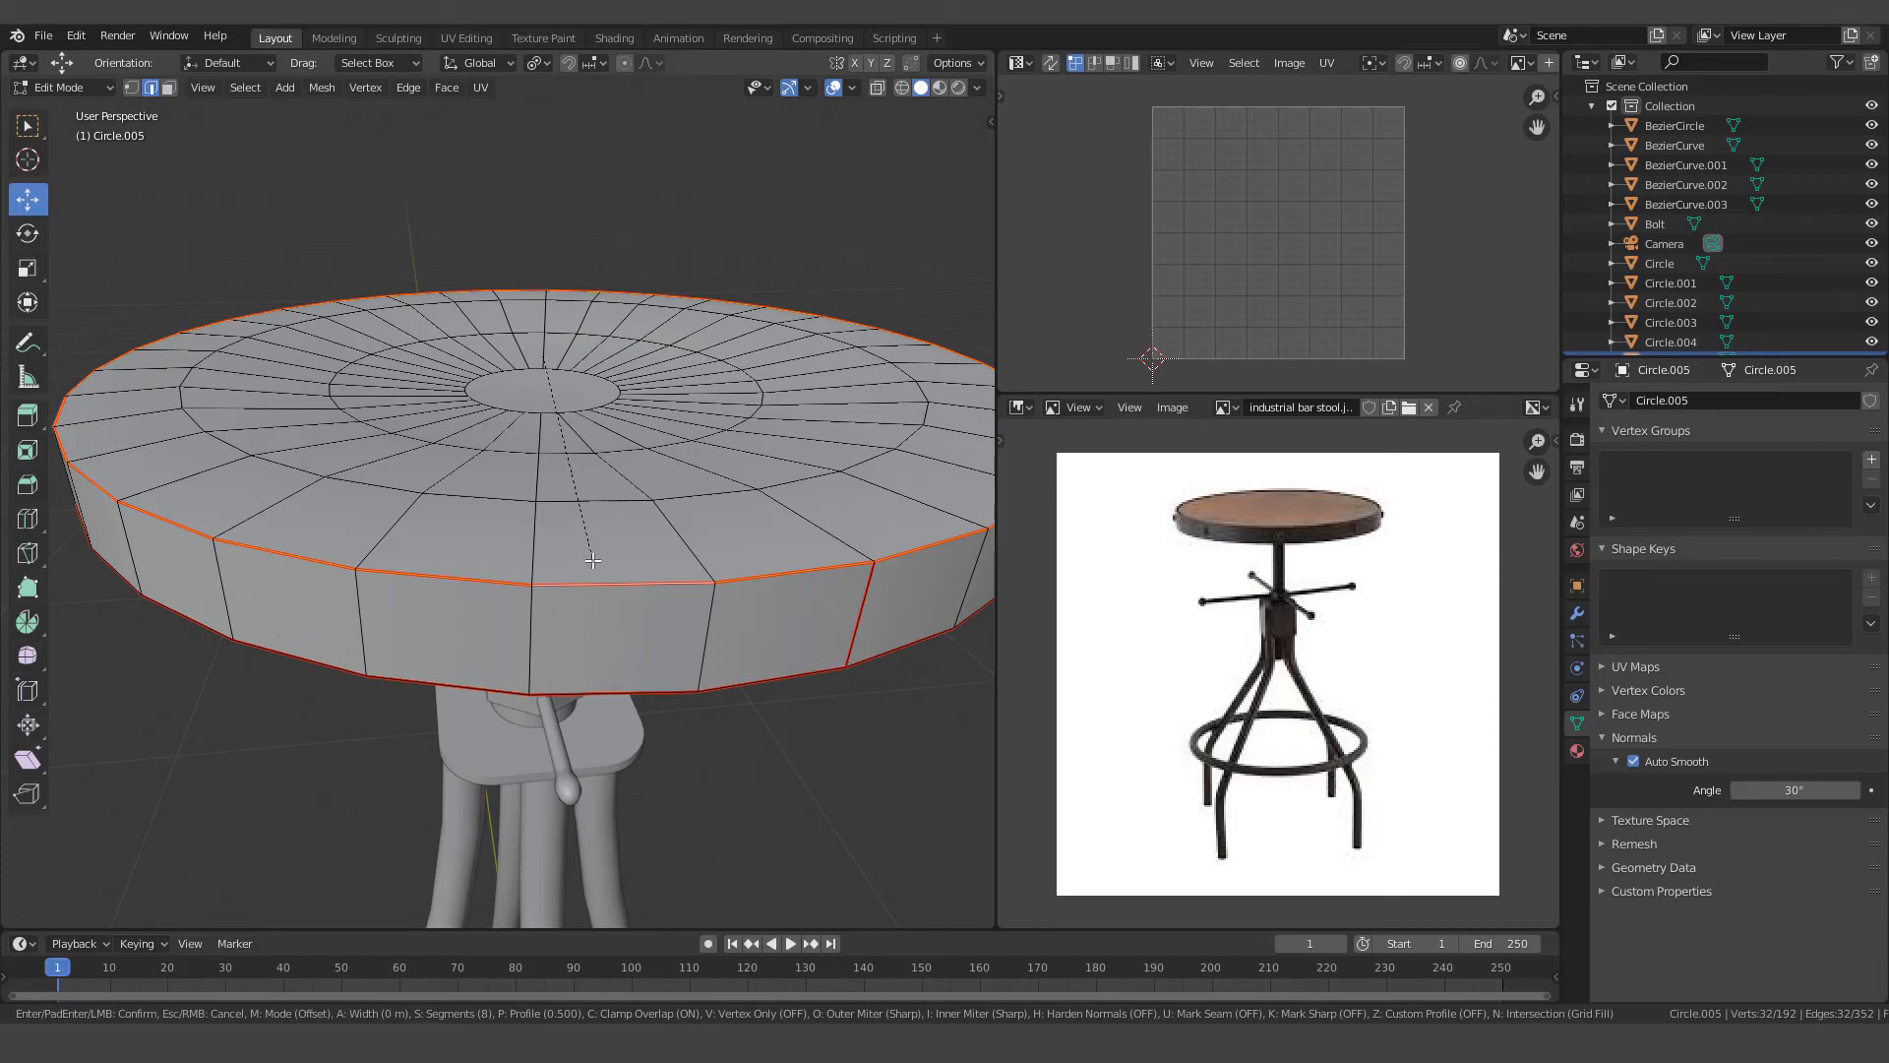
{"action": "left_click", "coordinate": [594, 565]}
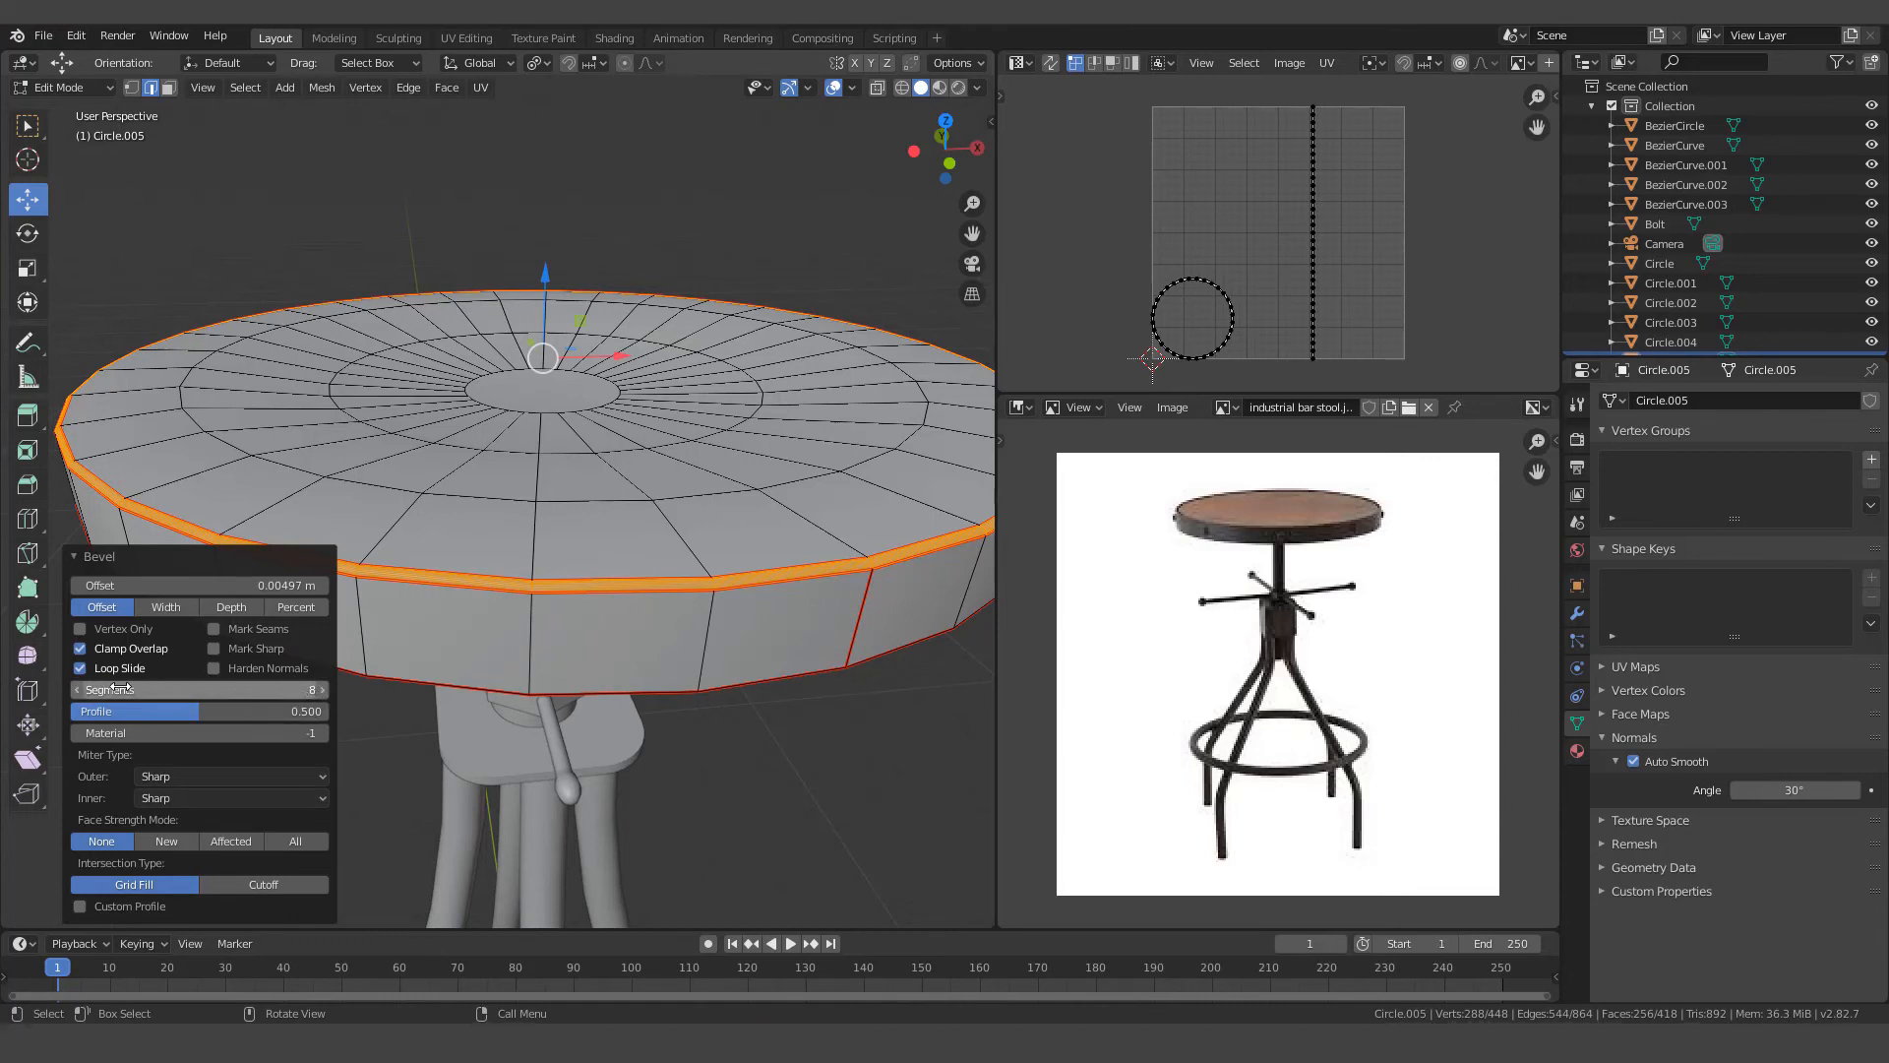
{"action": "left_click", "coordinate": [76, 691]}
{"action": "left_click", "coordinate": [75, 692]}
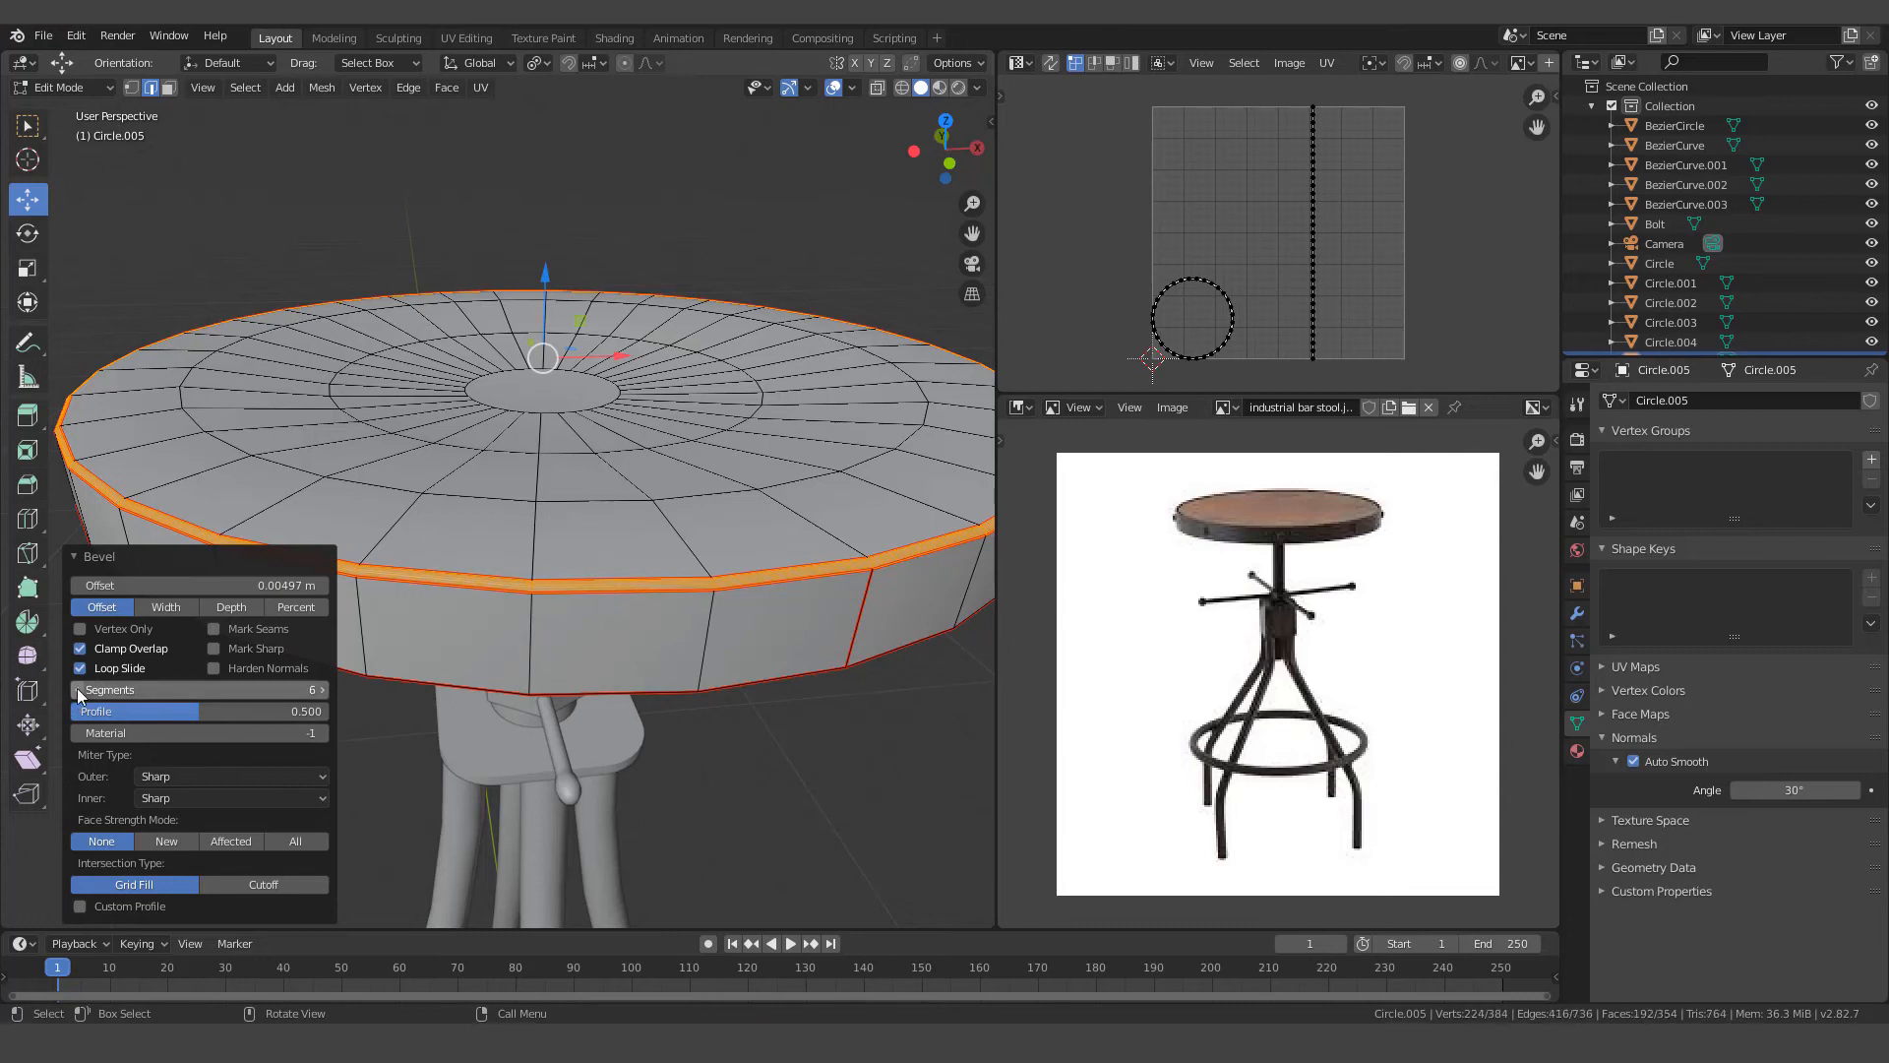
{"action": "left_click", "coordinate": [76, 692]}
{"action": "left_click", "coordinate": [76, 692]}
{"action": "left_click", "coordinate": [76, 690]}
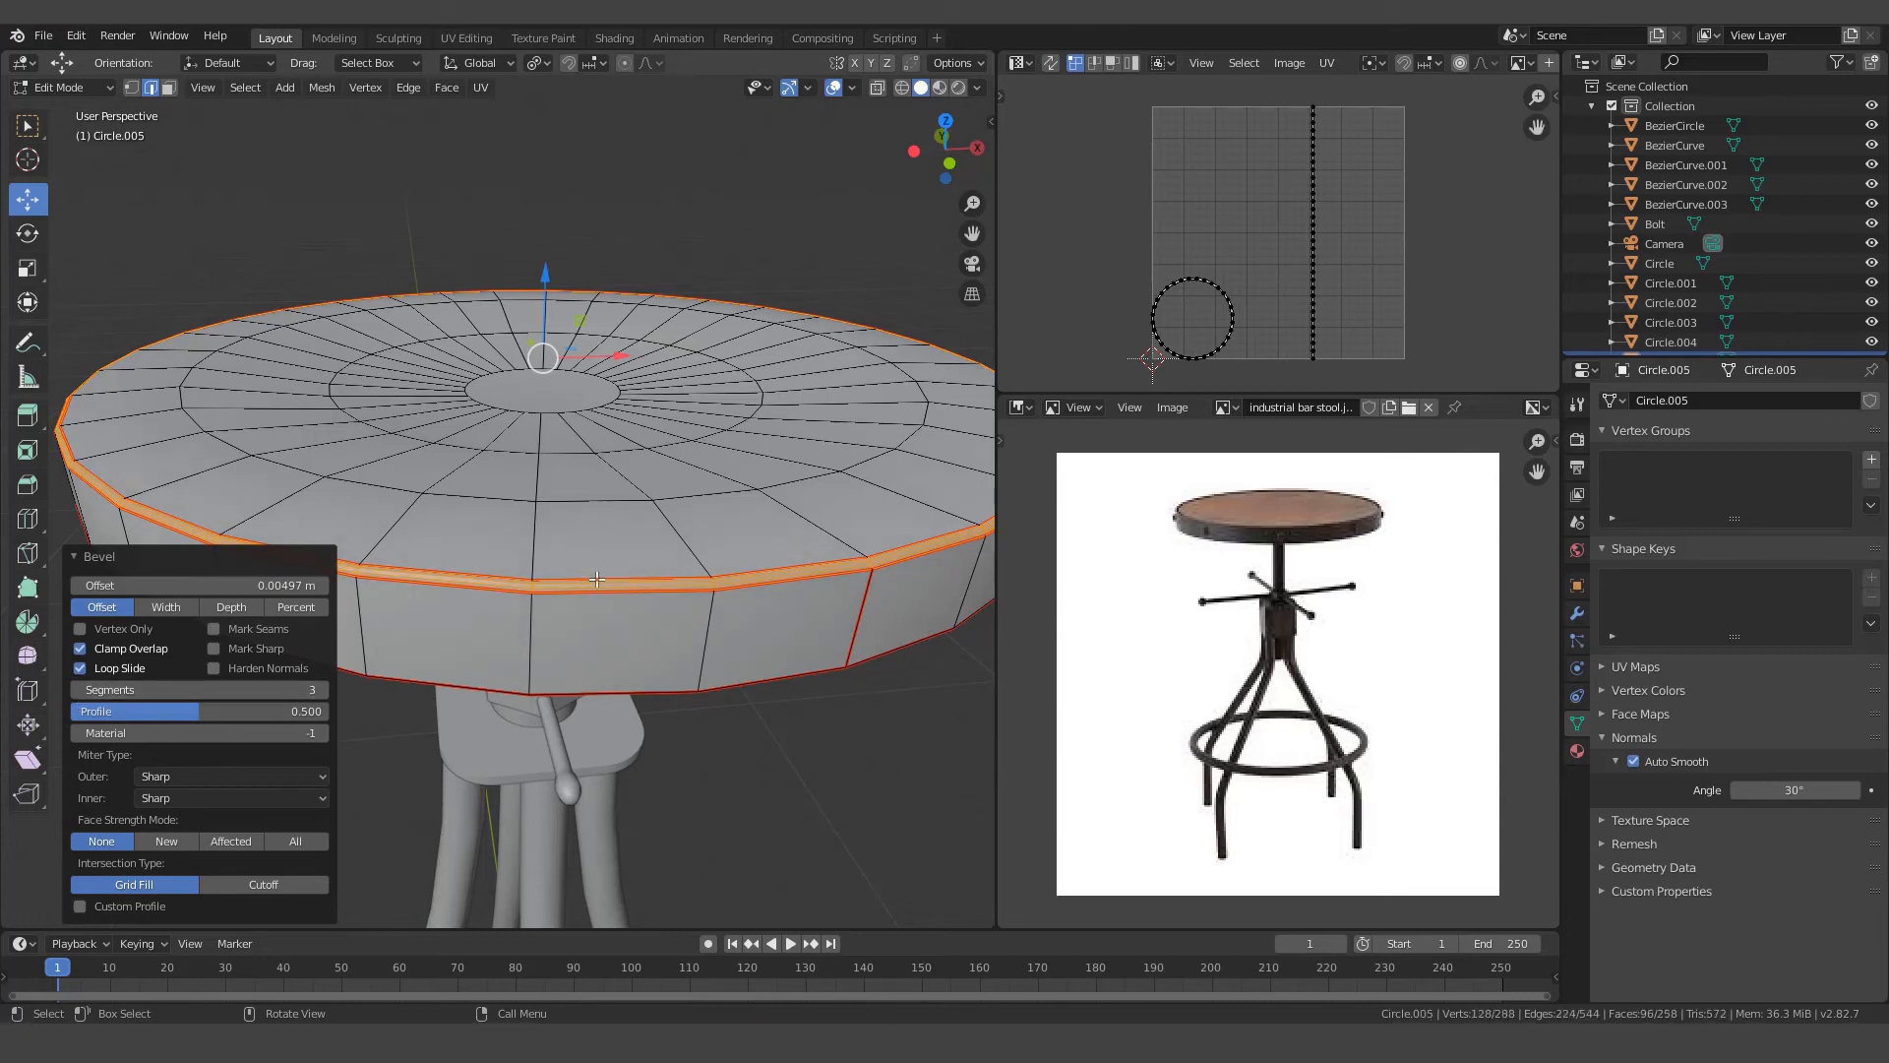
{"action": "key", "text": "Tab"}
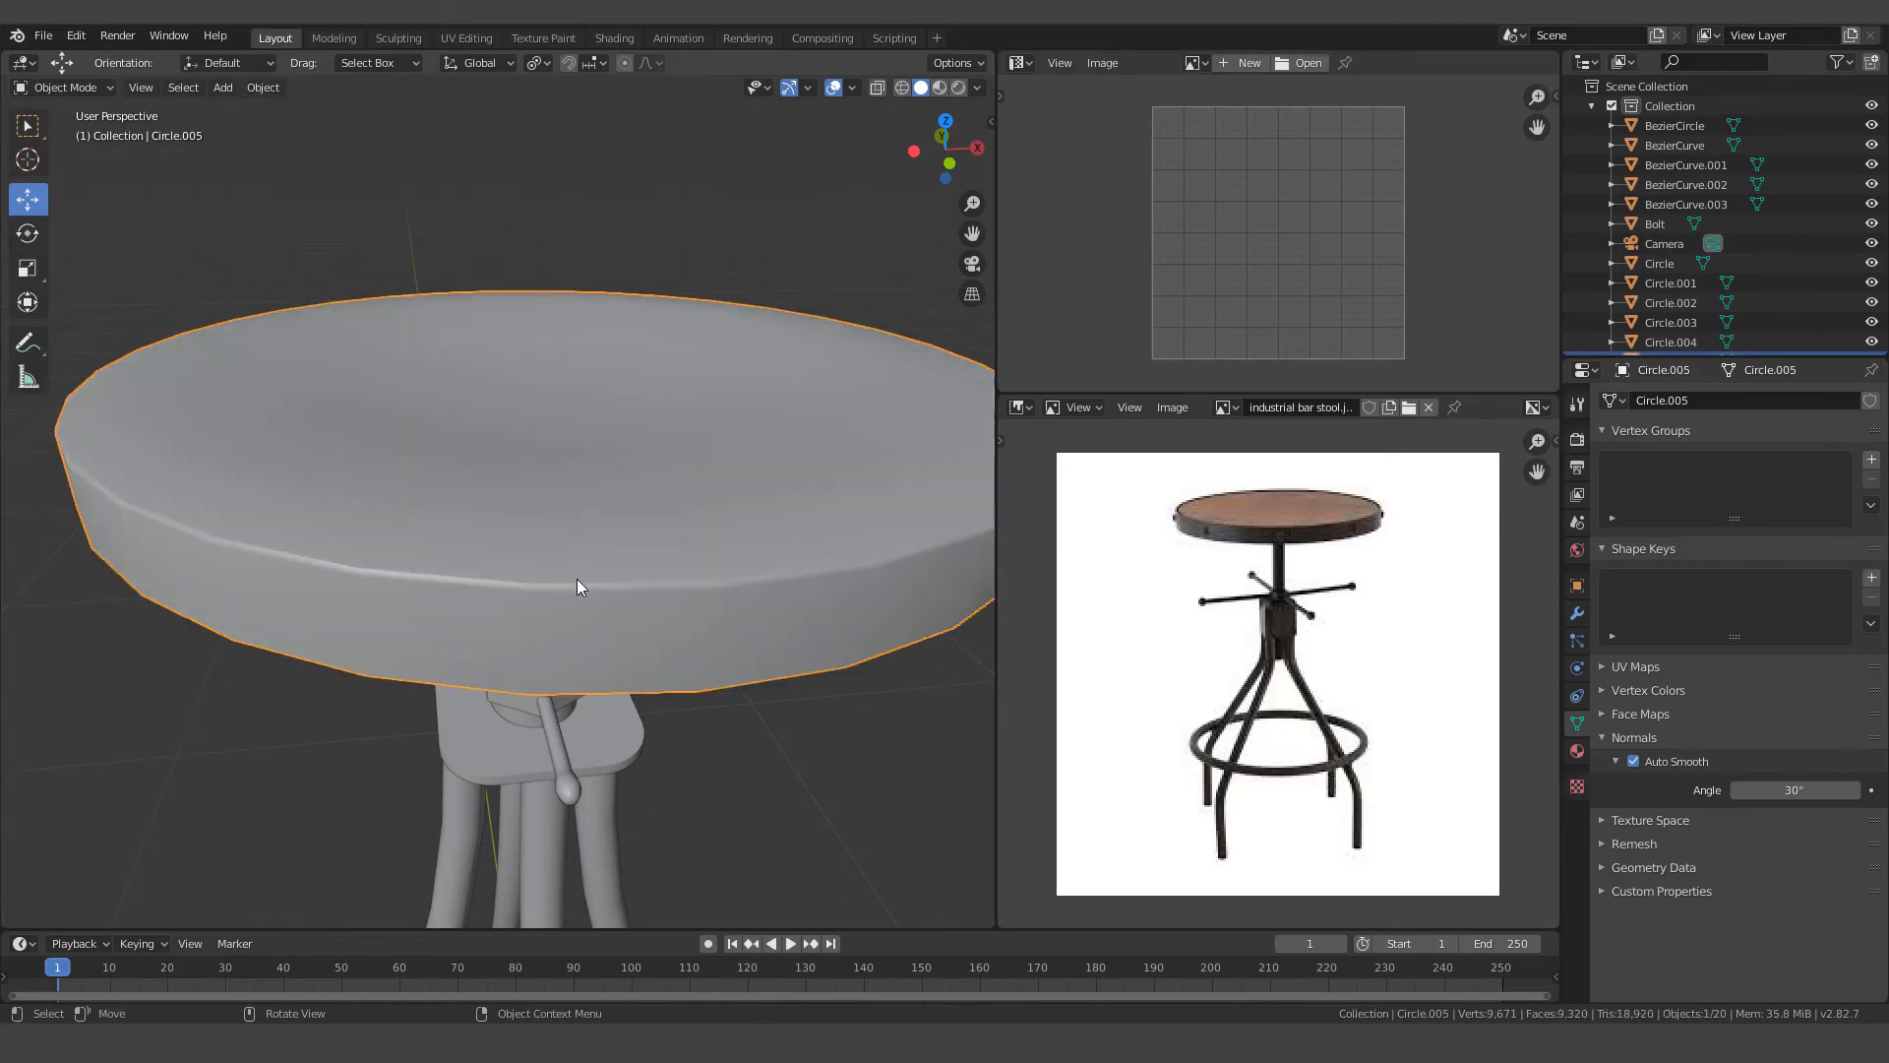
{"action": "scroll", "coordinate": [540, 557], "scroll_direction": "down", "scroll_amount": 5}
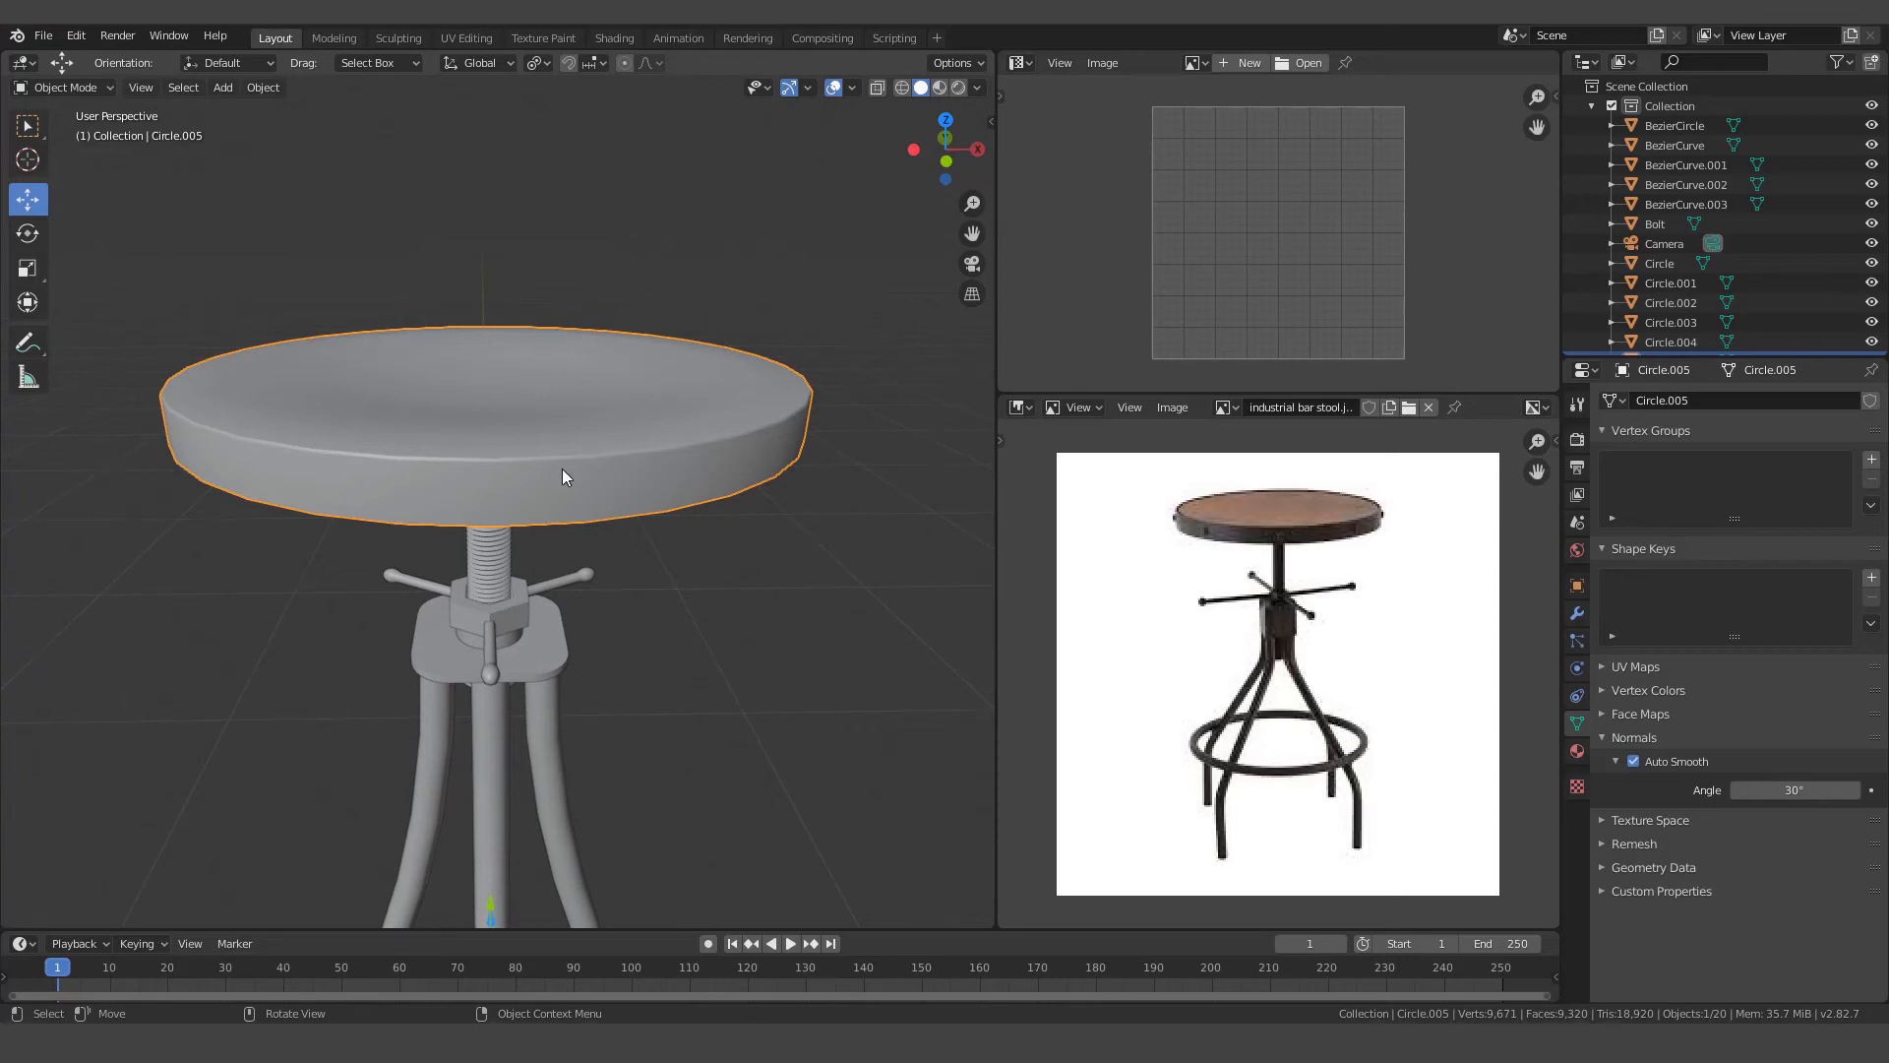
Duplicate the band of faces around the seat's side in place and separate the copy into its own object
{"action": "key", "text": "Tab"}
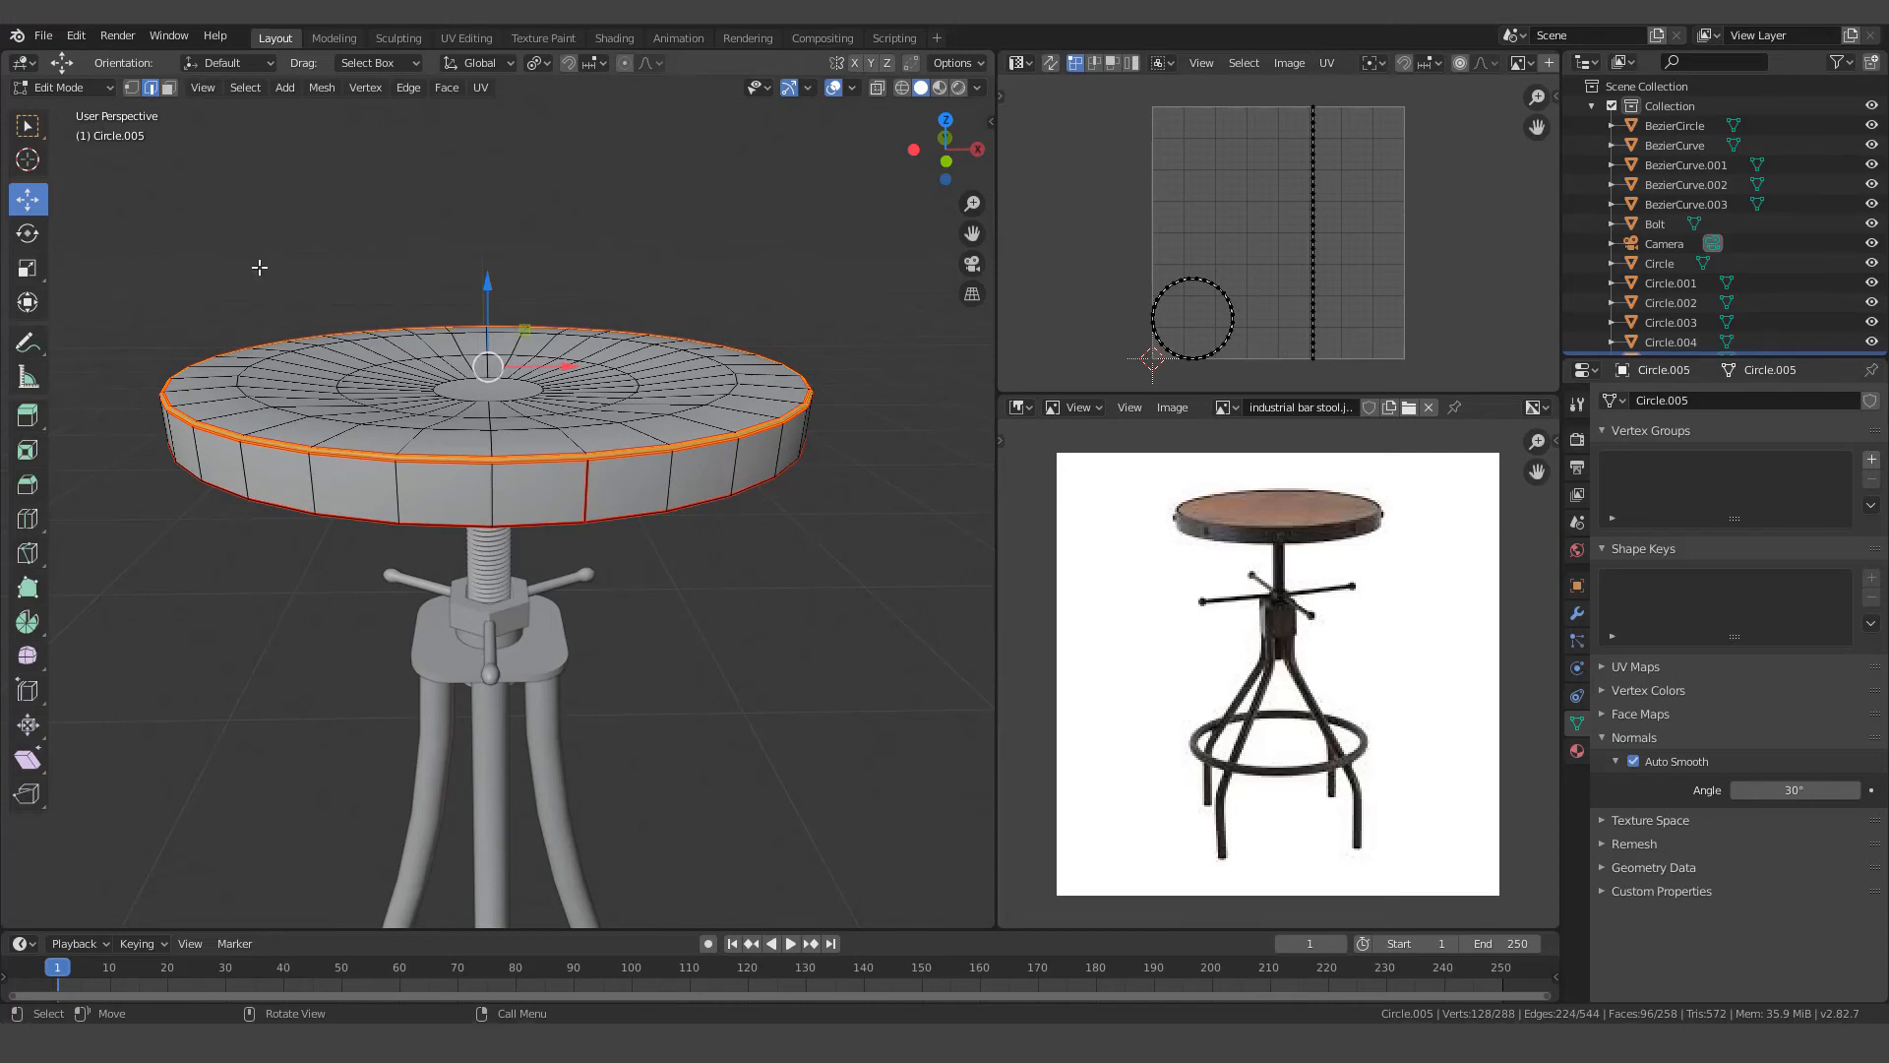
{"action": "left_click", "coordinate": [168, 89]}
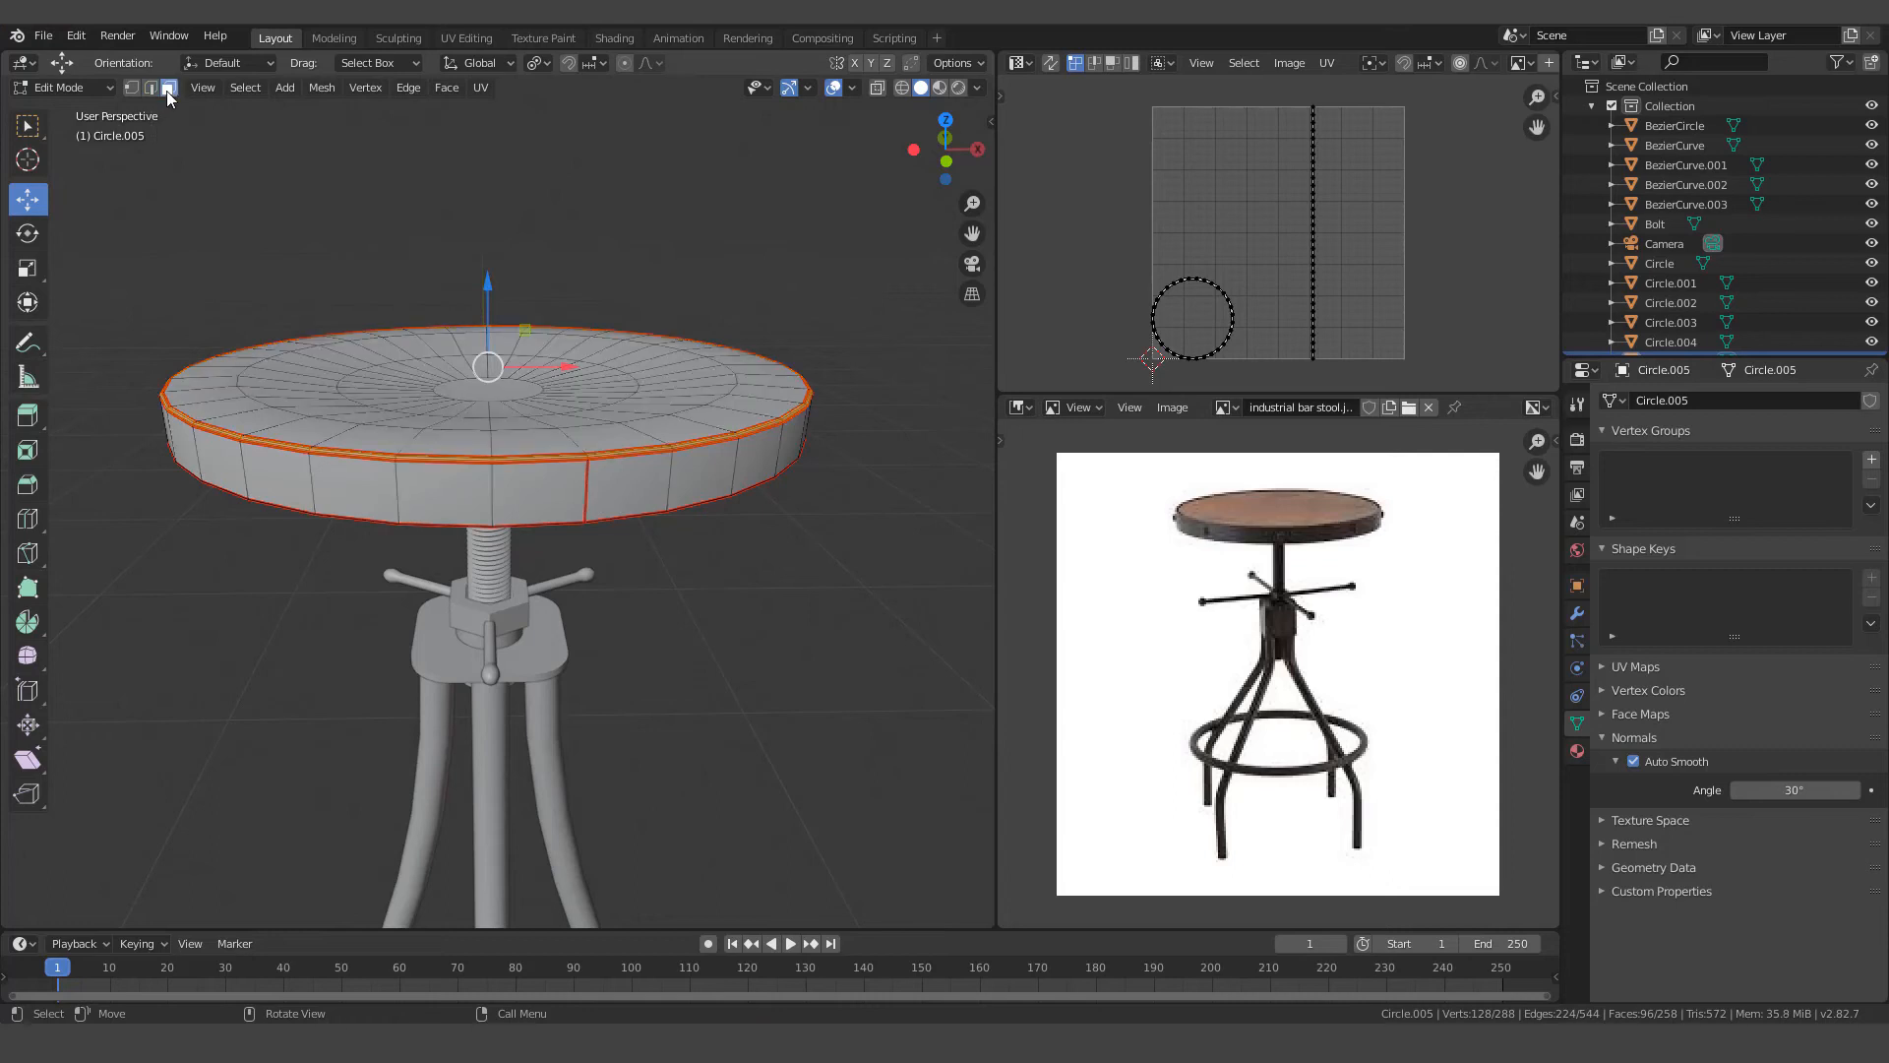
{"action": "left_click", "coordinate": [489, 492], "text": "alt"}
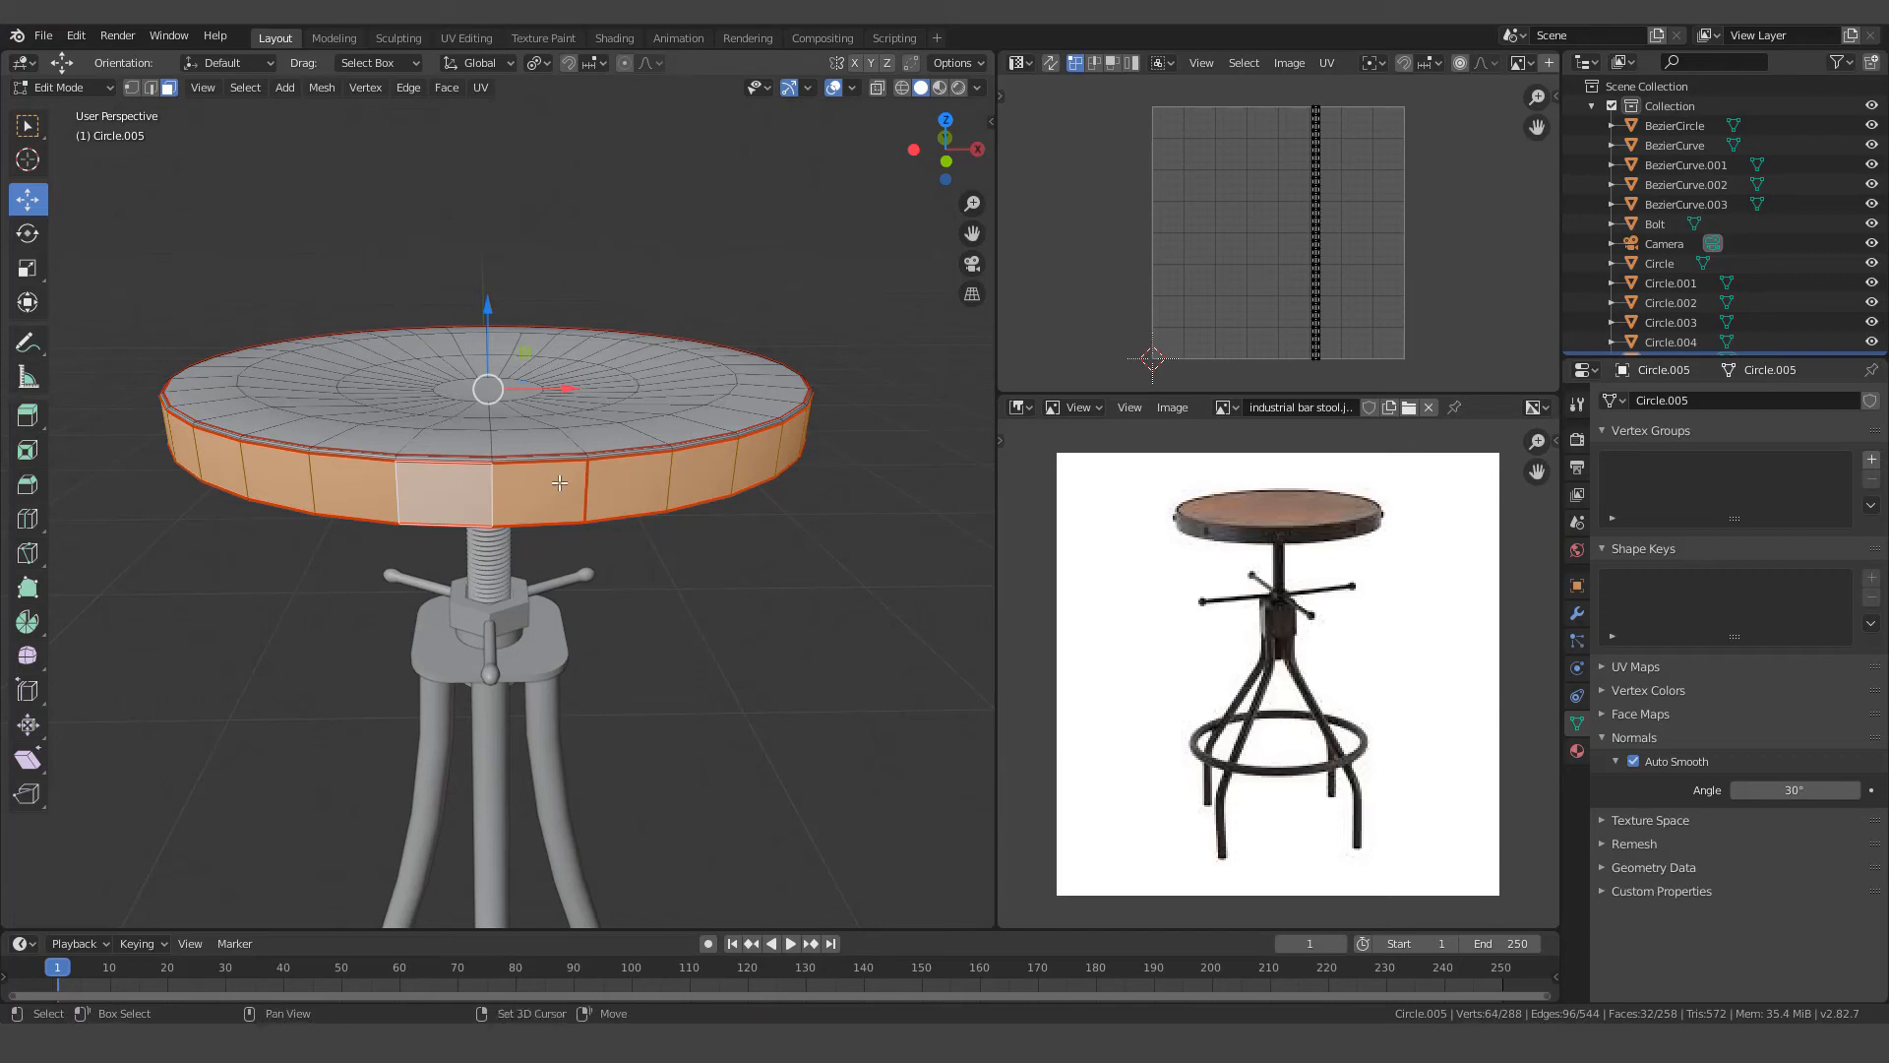
{"action": "key", "text": "shift+d"}
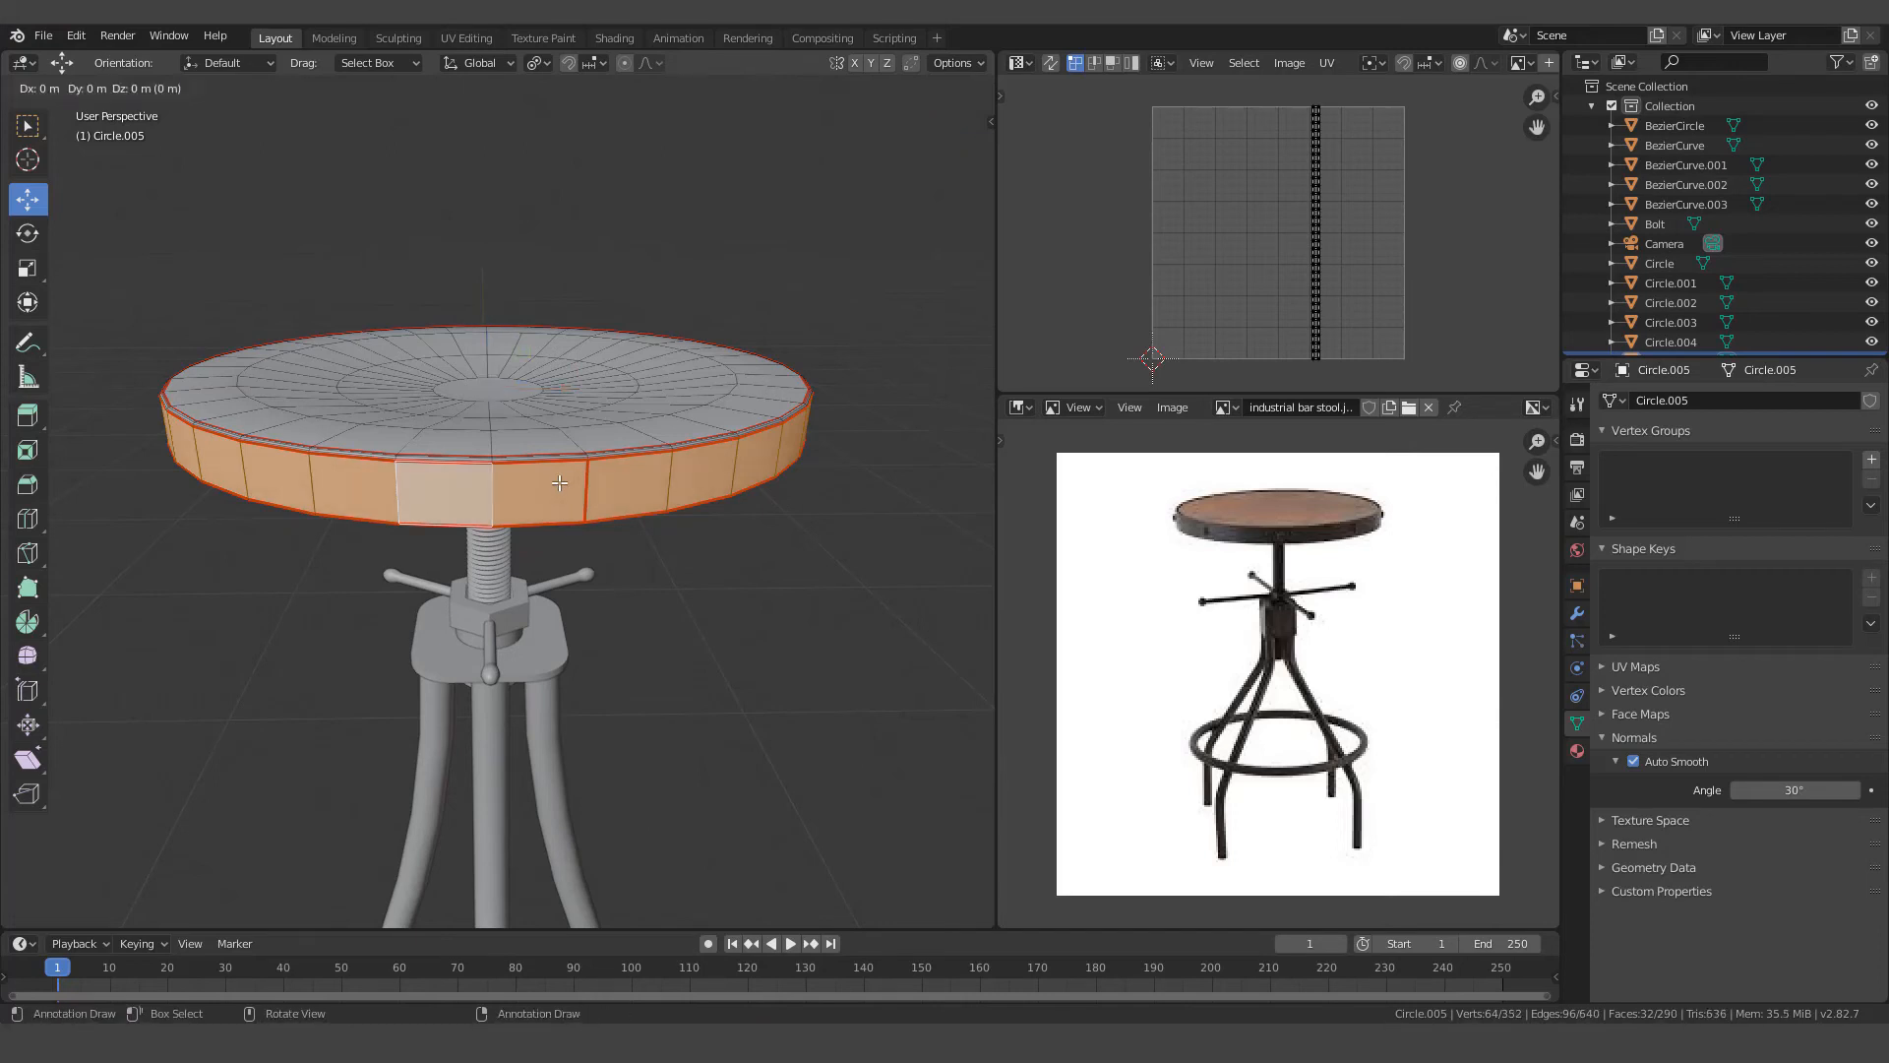
{"action": "right_click", "coordinate": [559, 482]}
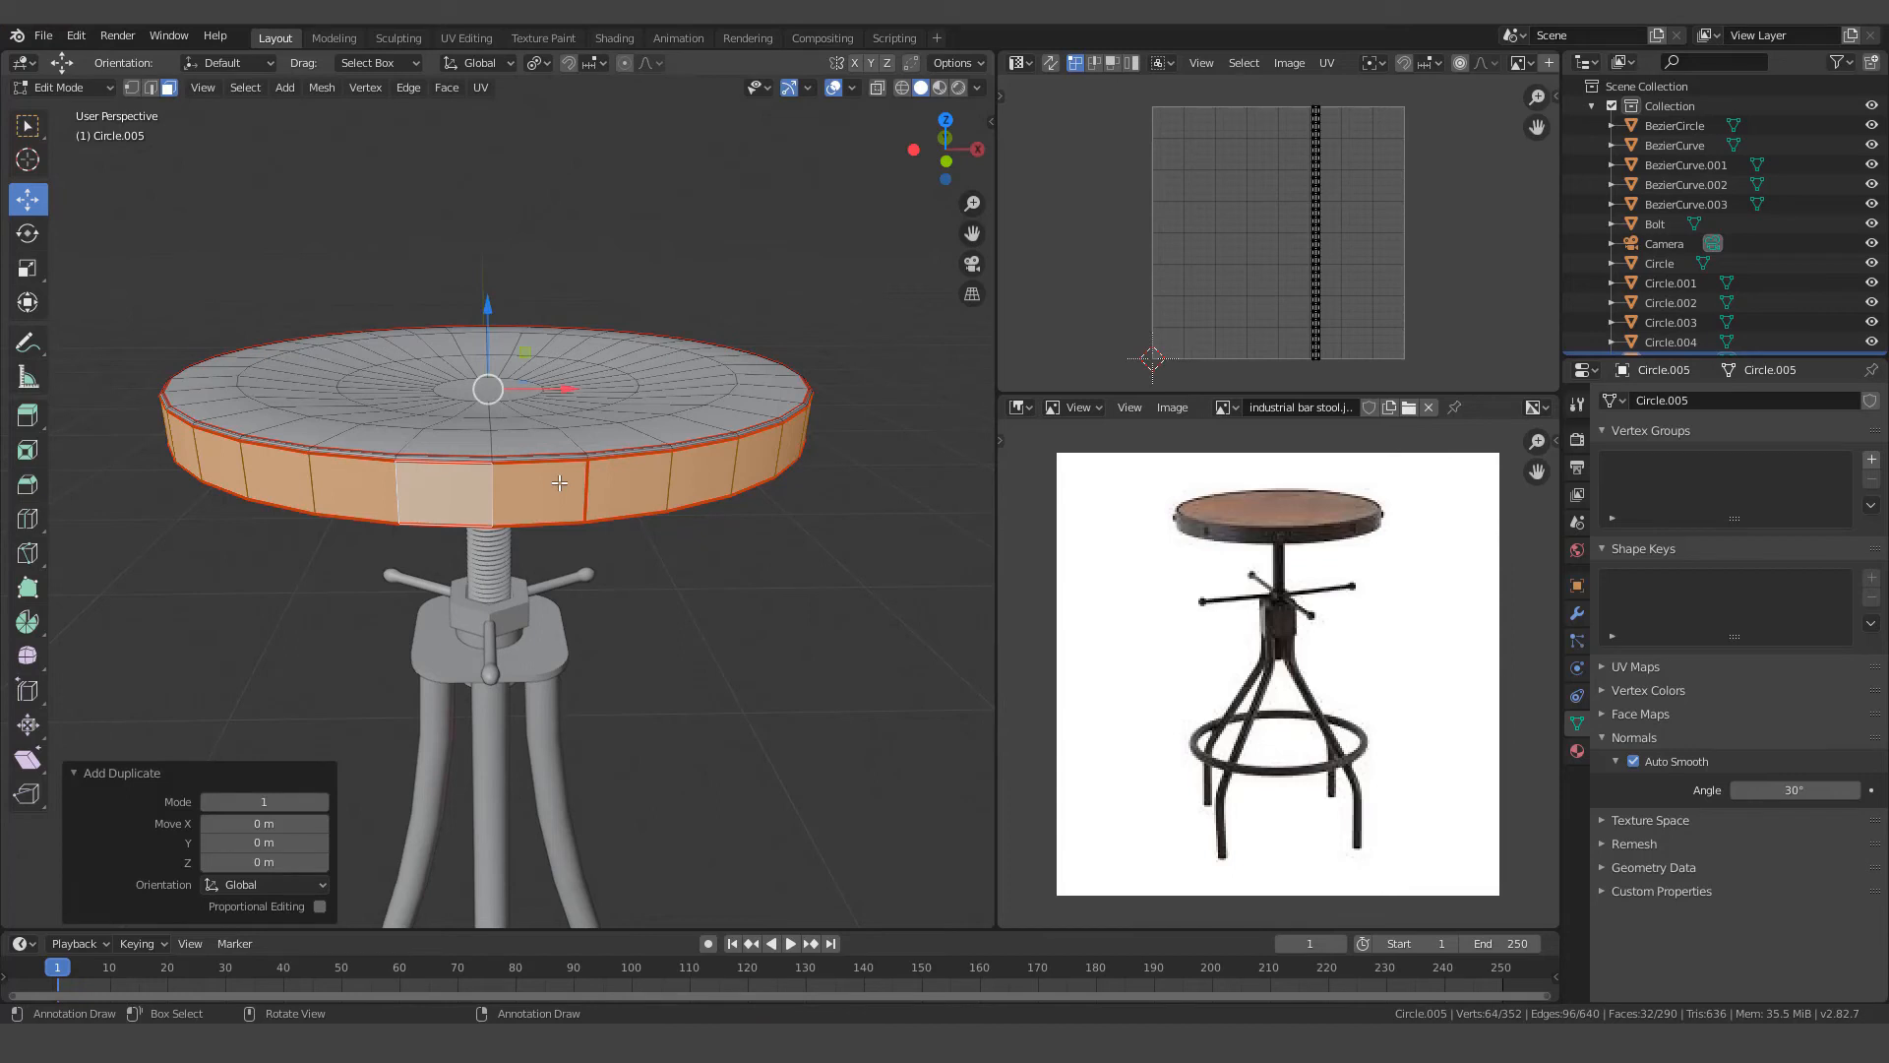
{"action": "key", "text": "p"}
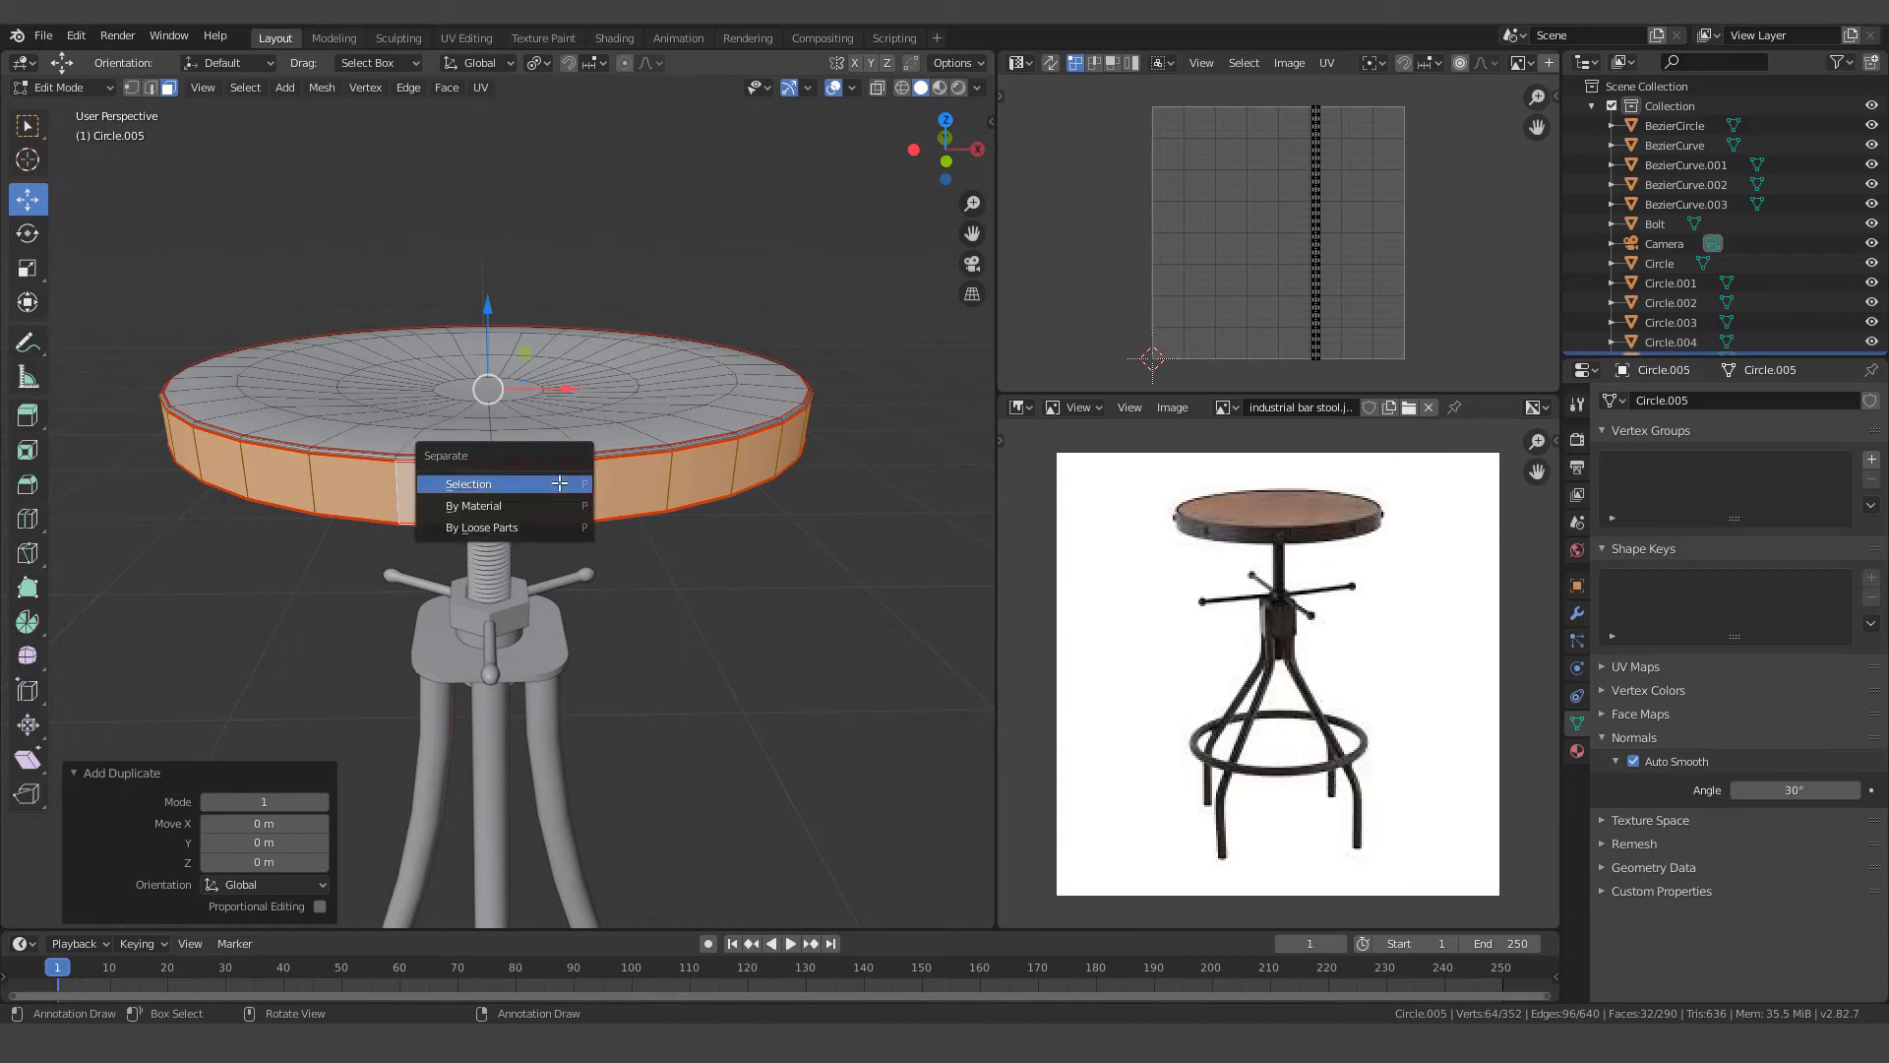
{"action": "left_click", "coordinate": [488, 486]}
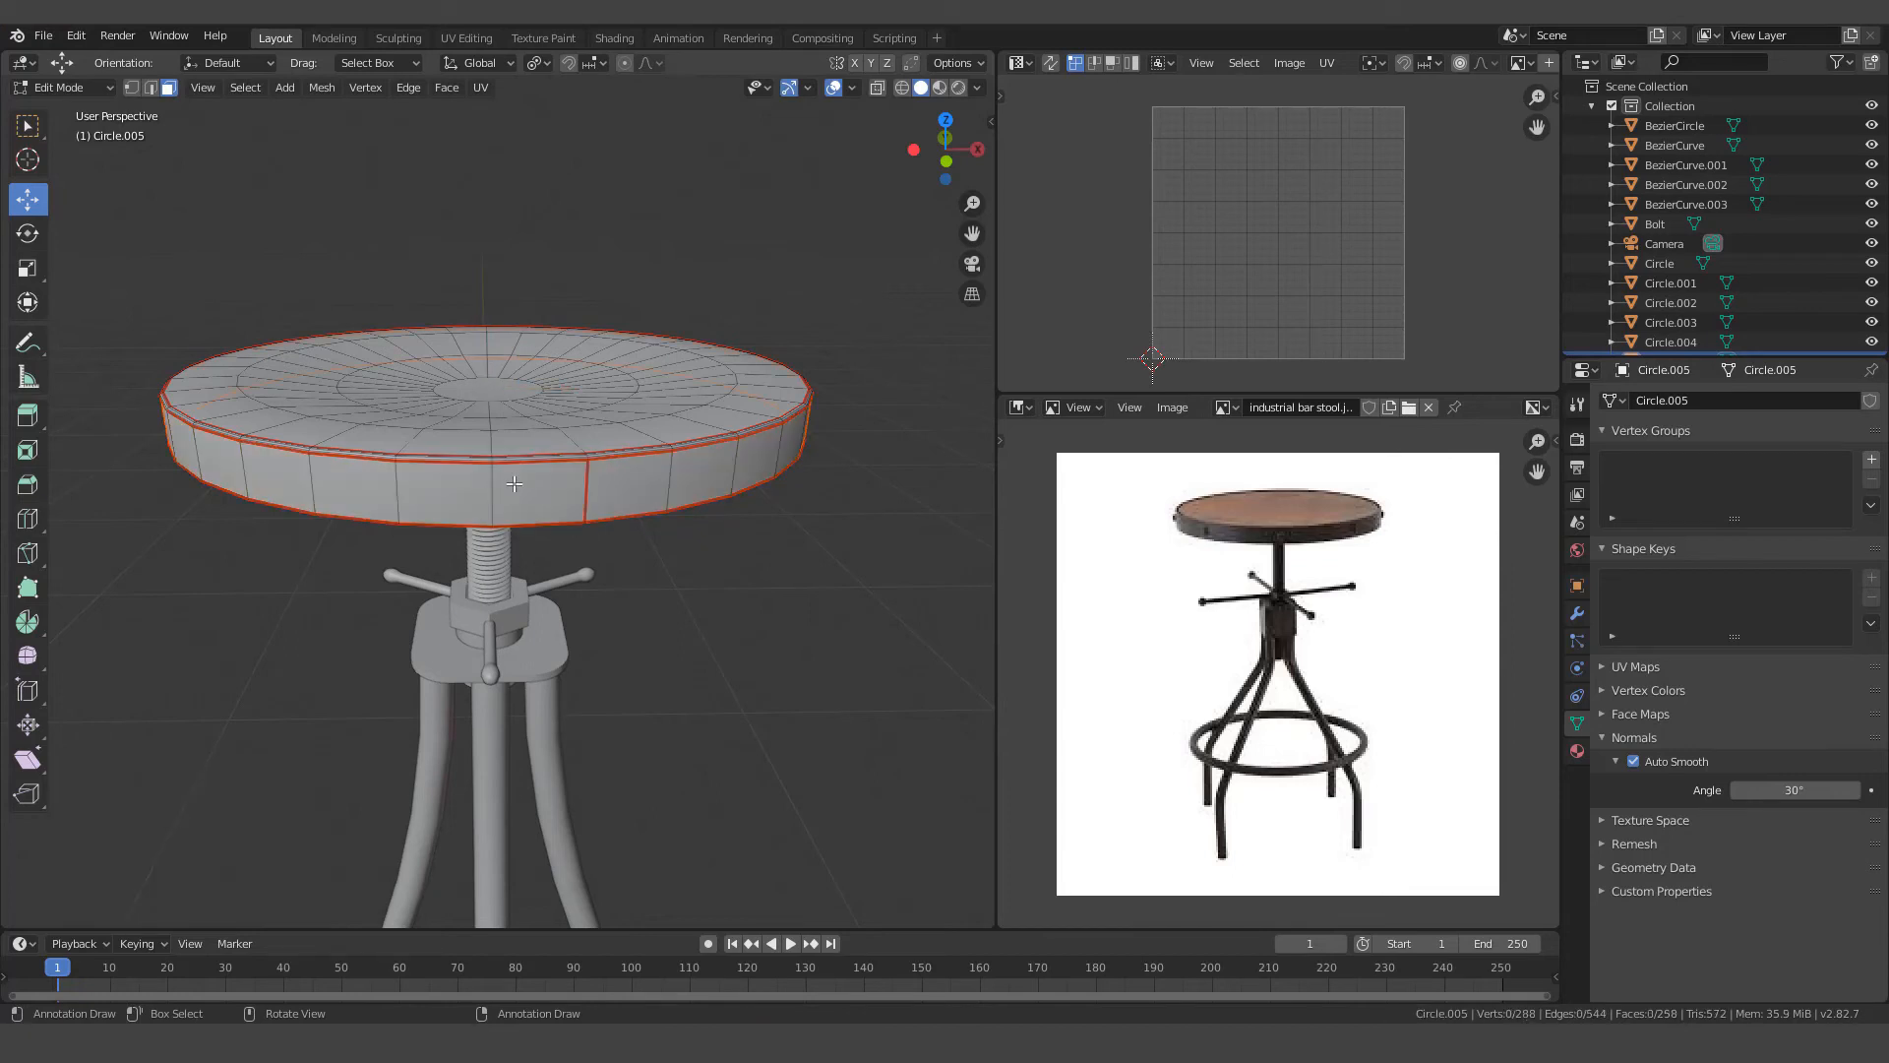
{"action": "key", "text": "Tab"}
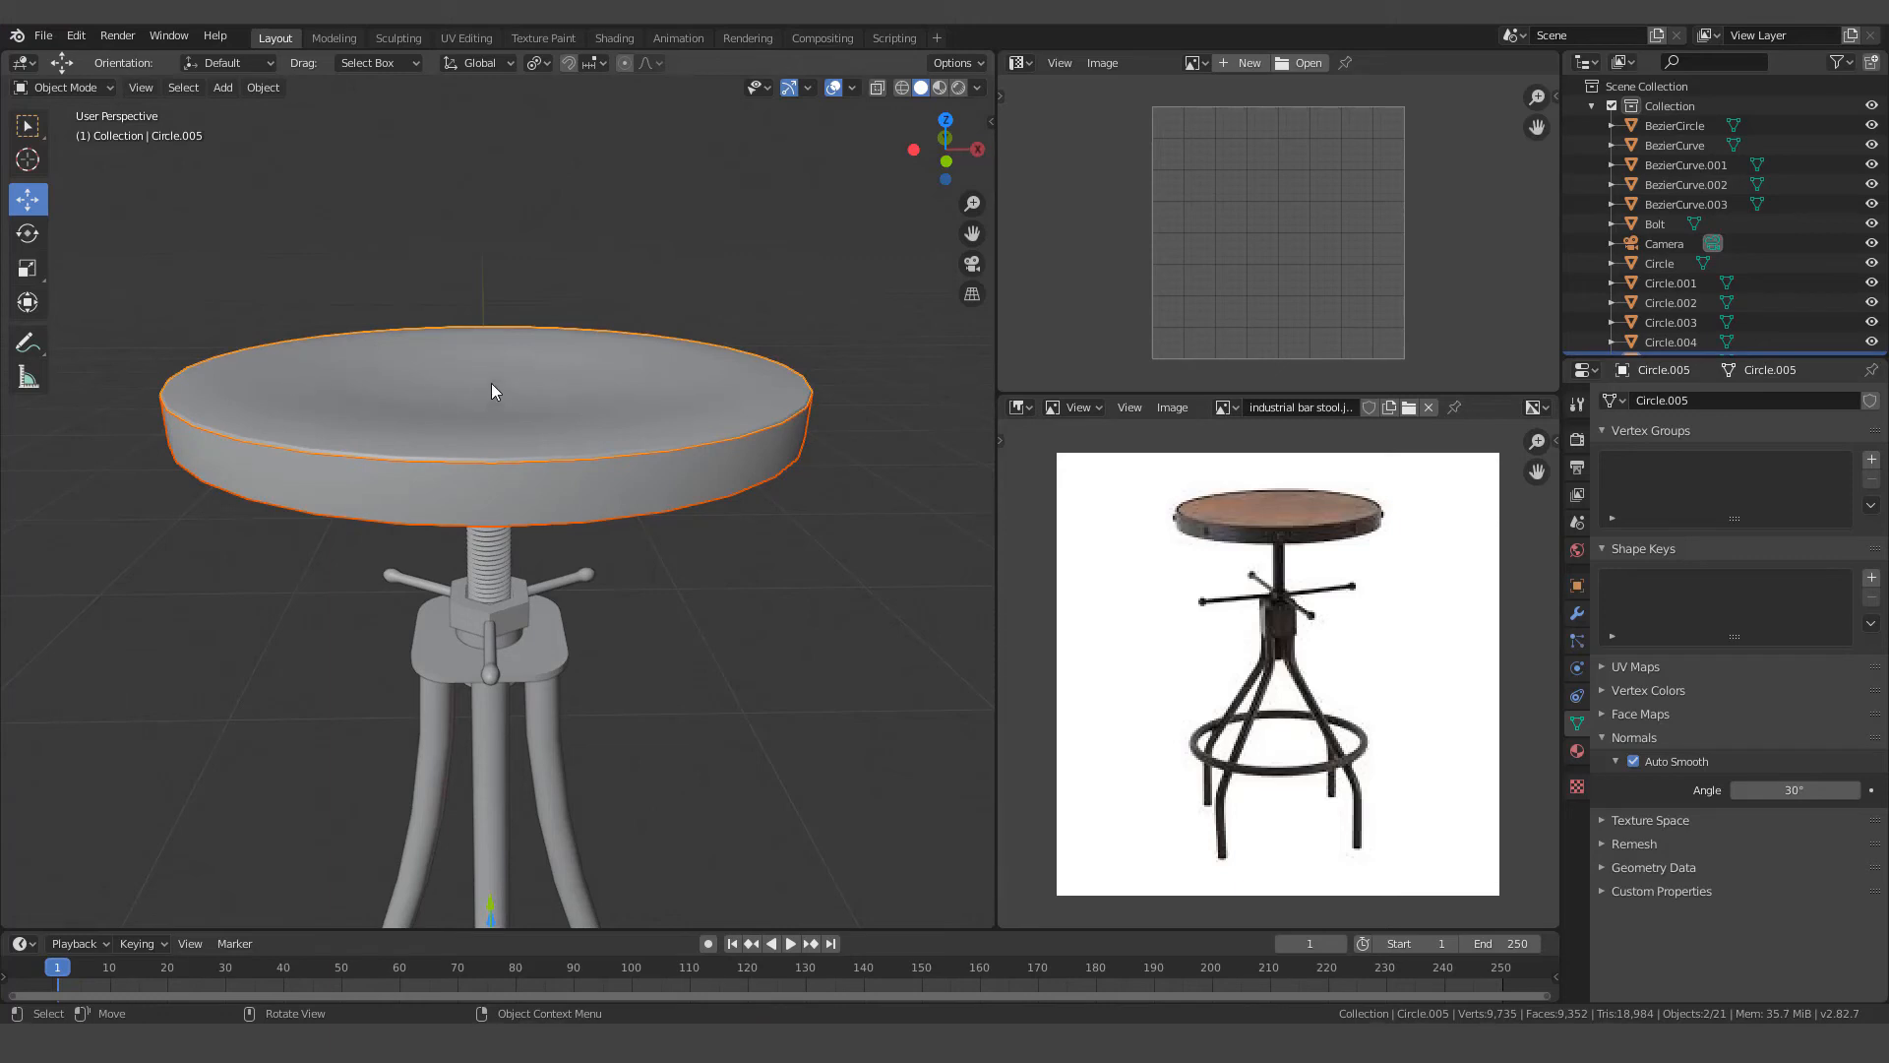
Hide the seat object and select the separated side band
{"action": "left_click", "coordinate": [435, 396]}
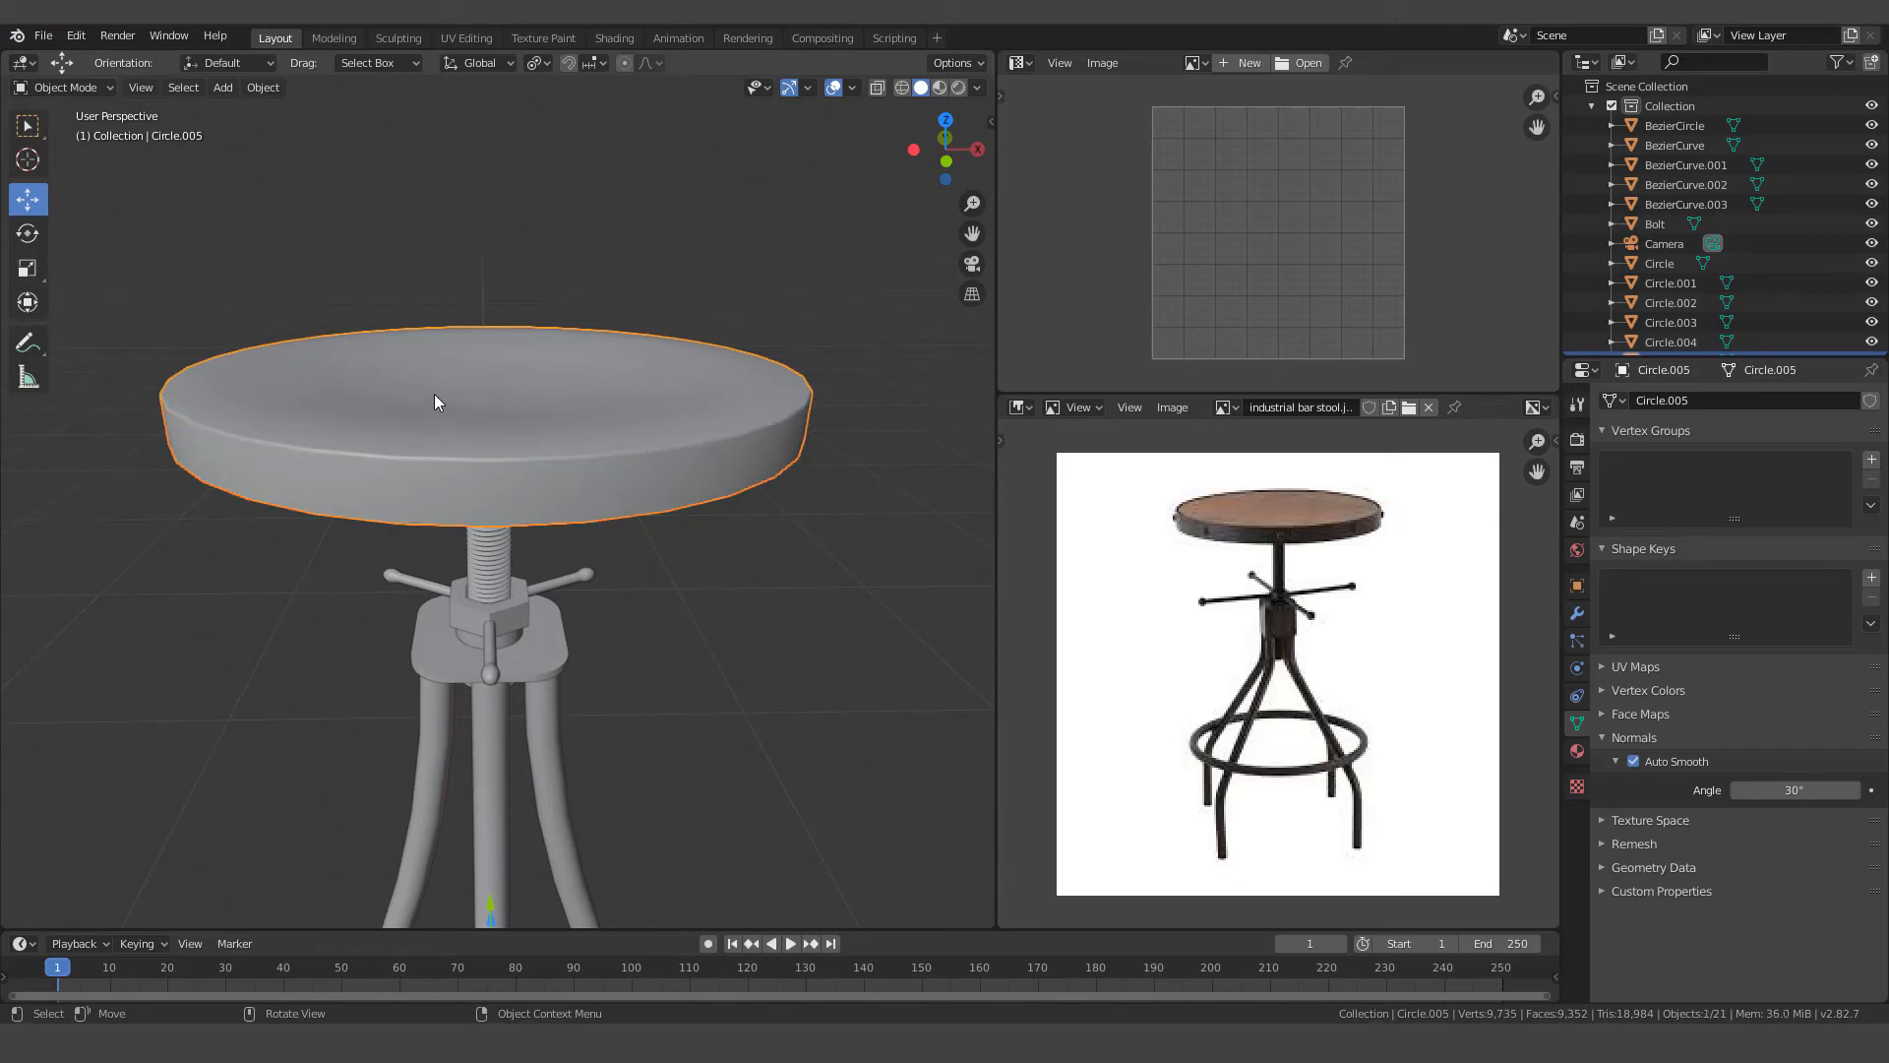
{"action": "key", "text": "Delete"}
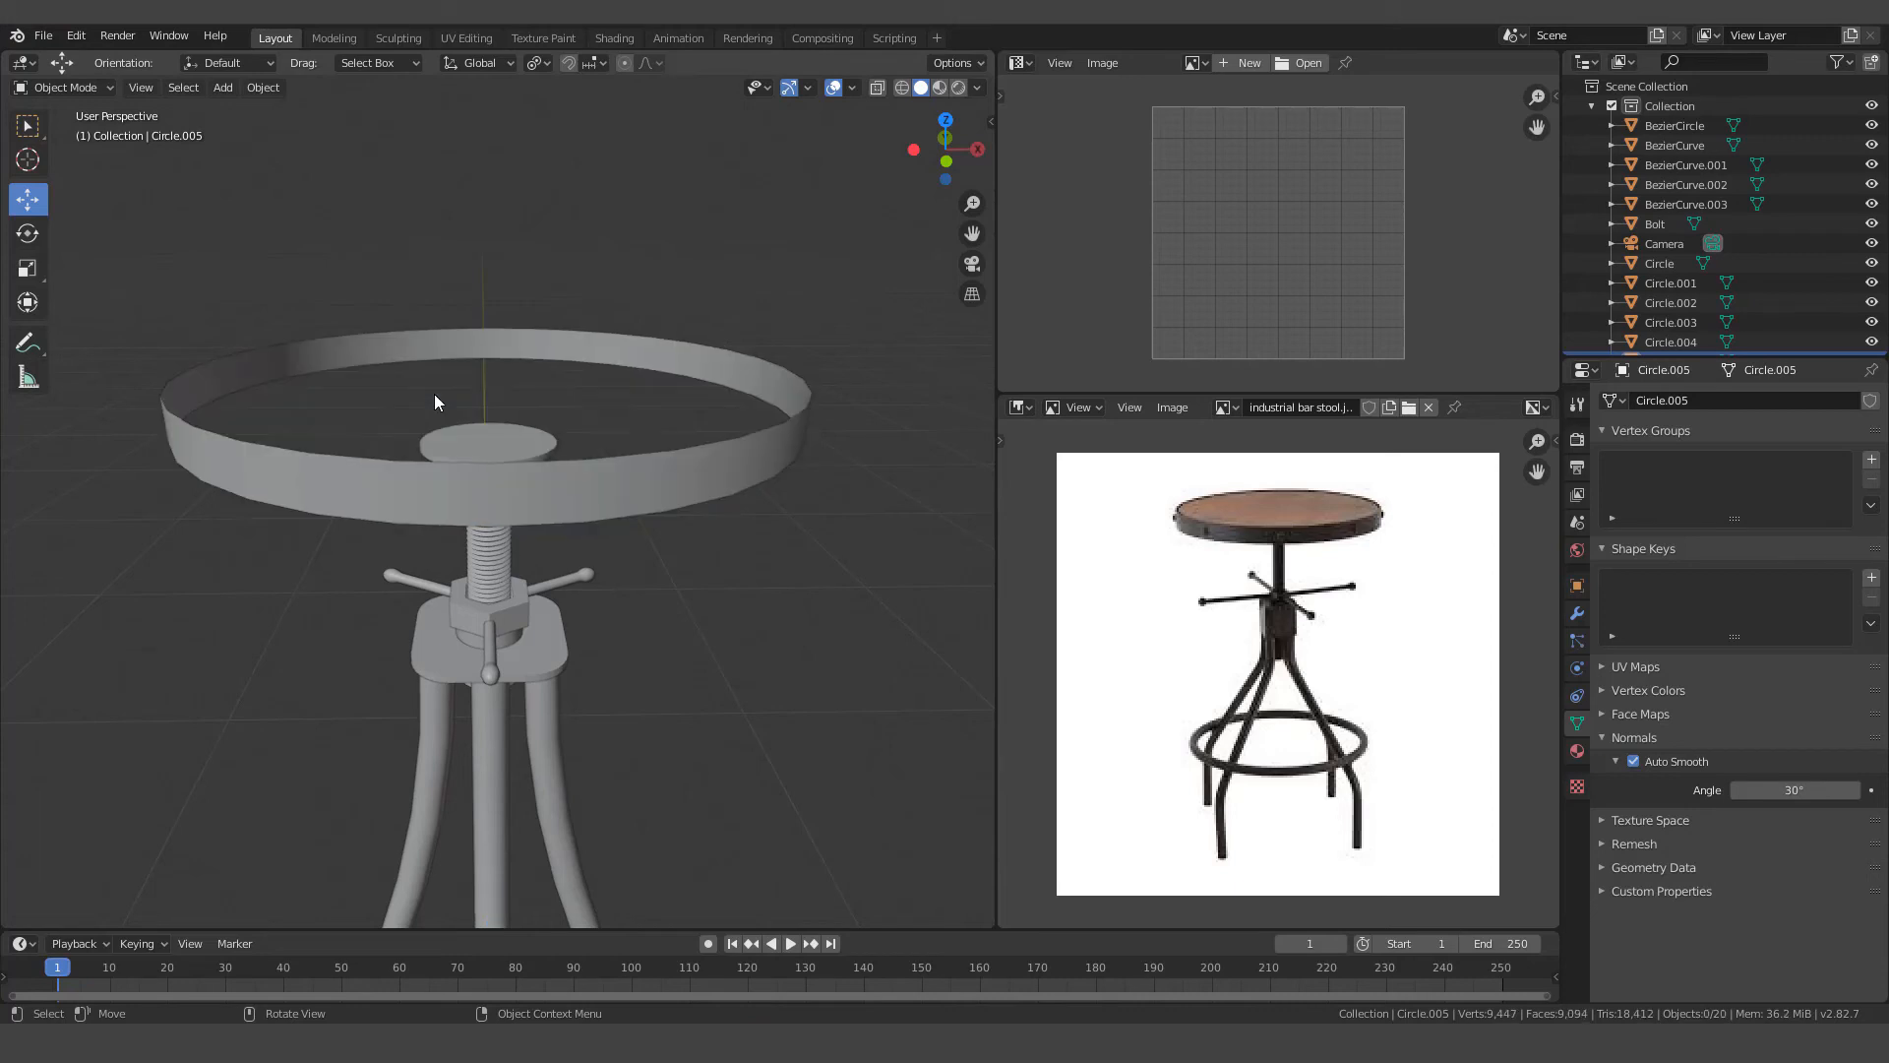
{"action": "left_click", "coordinate": [506, 480]}
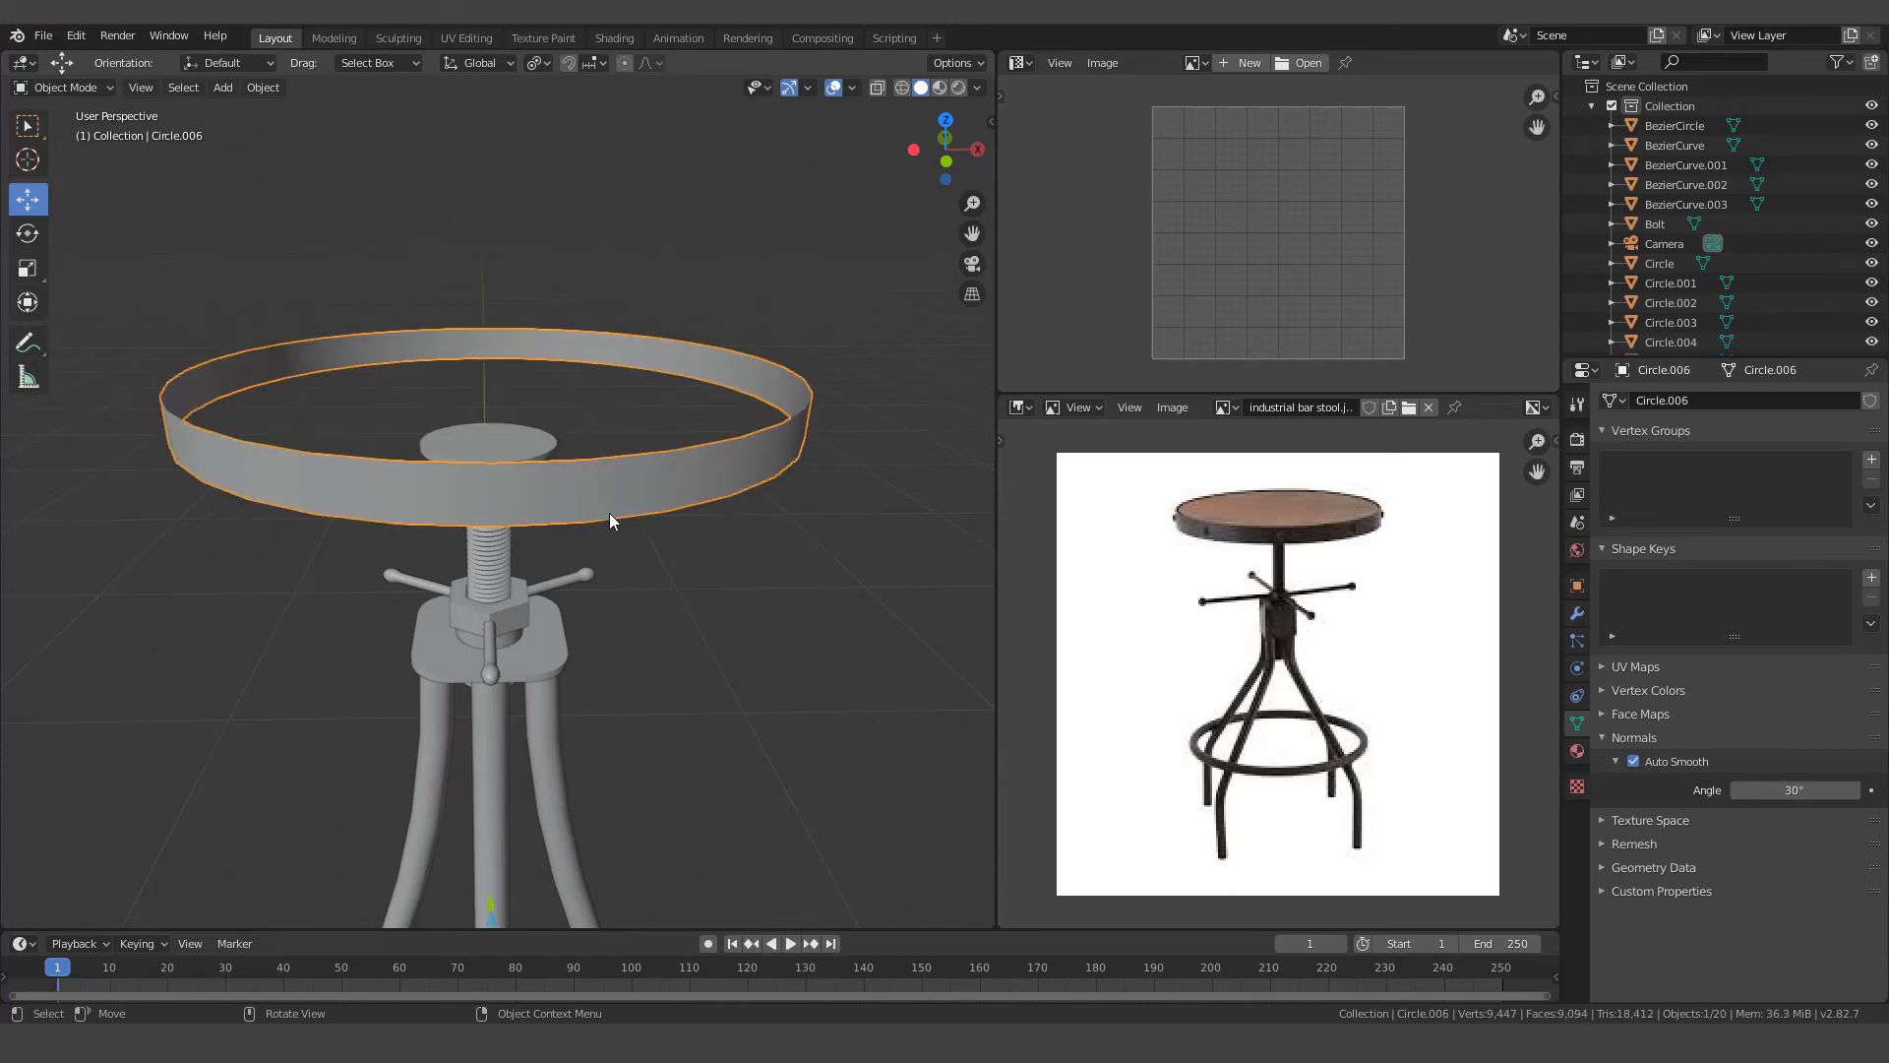
Scale the whole mesh of the separated side band up uniformly by about 1.016
{"action": "key", "text": "Tab"}
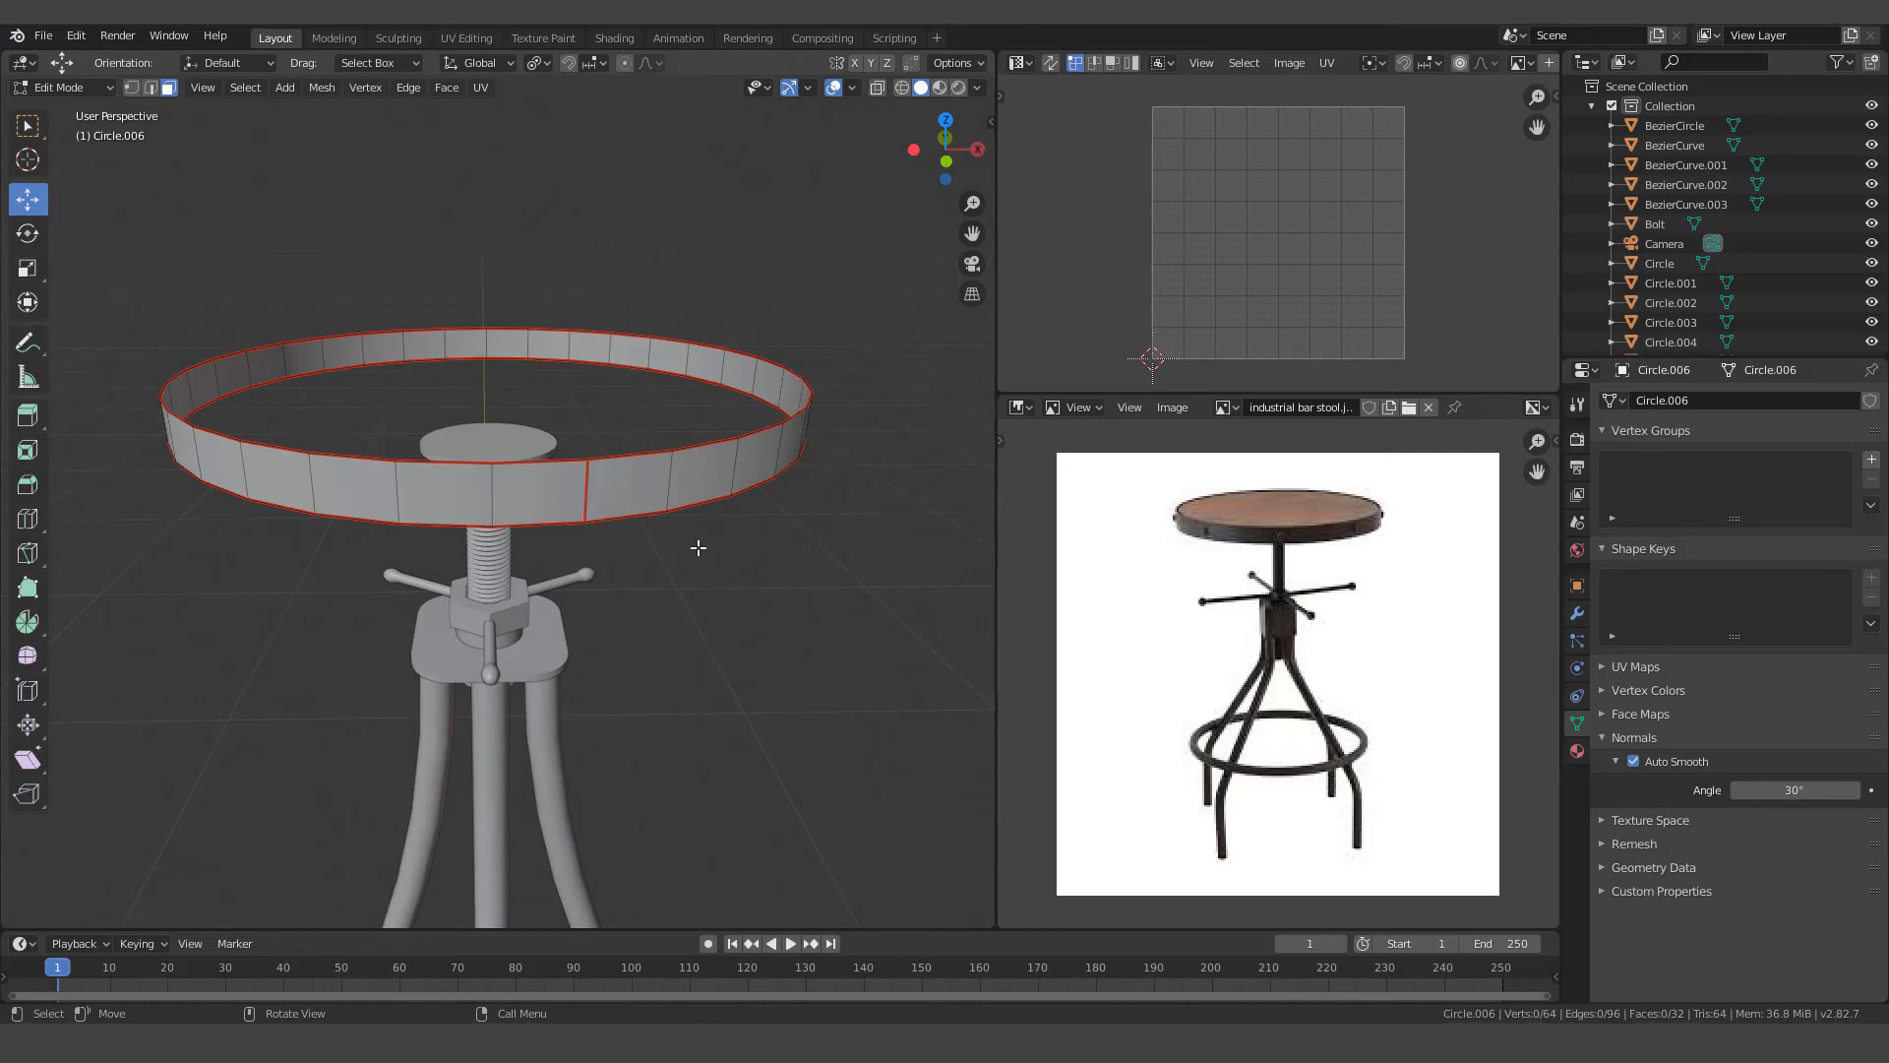
{"action": "key", "text": "a"}
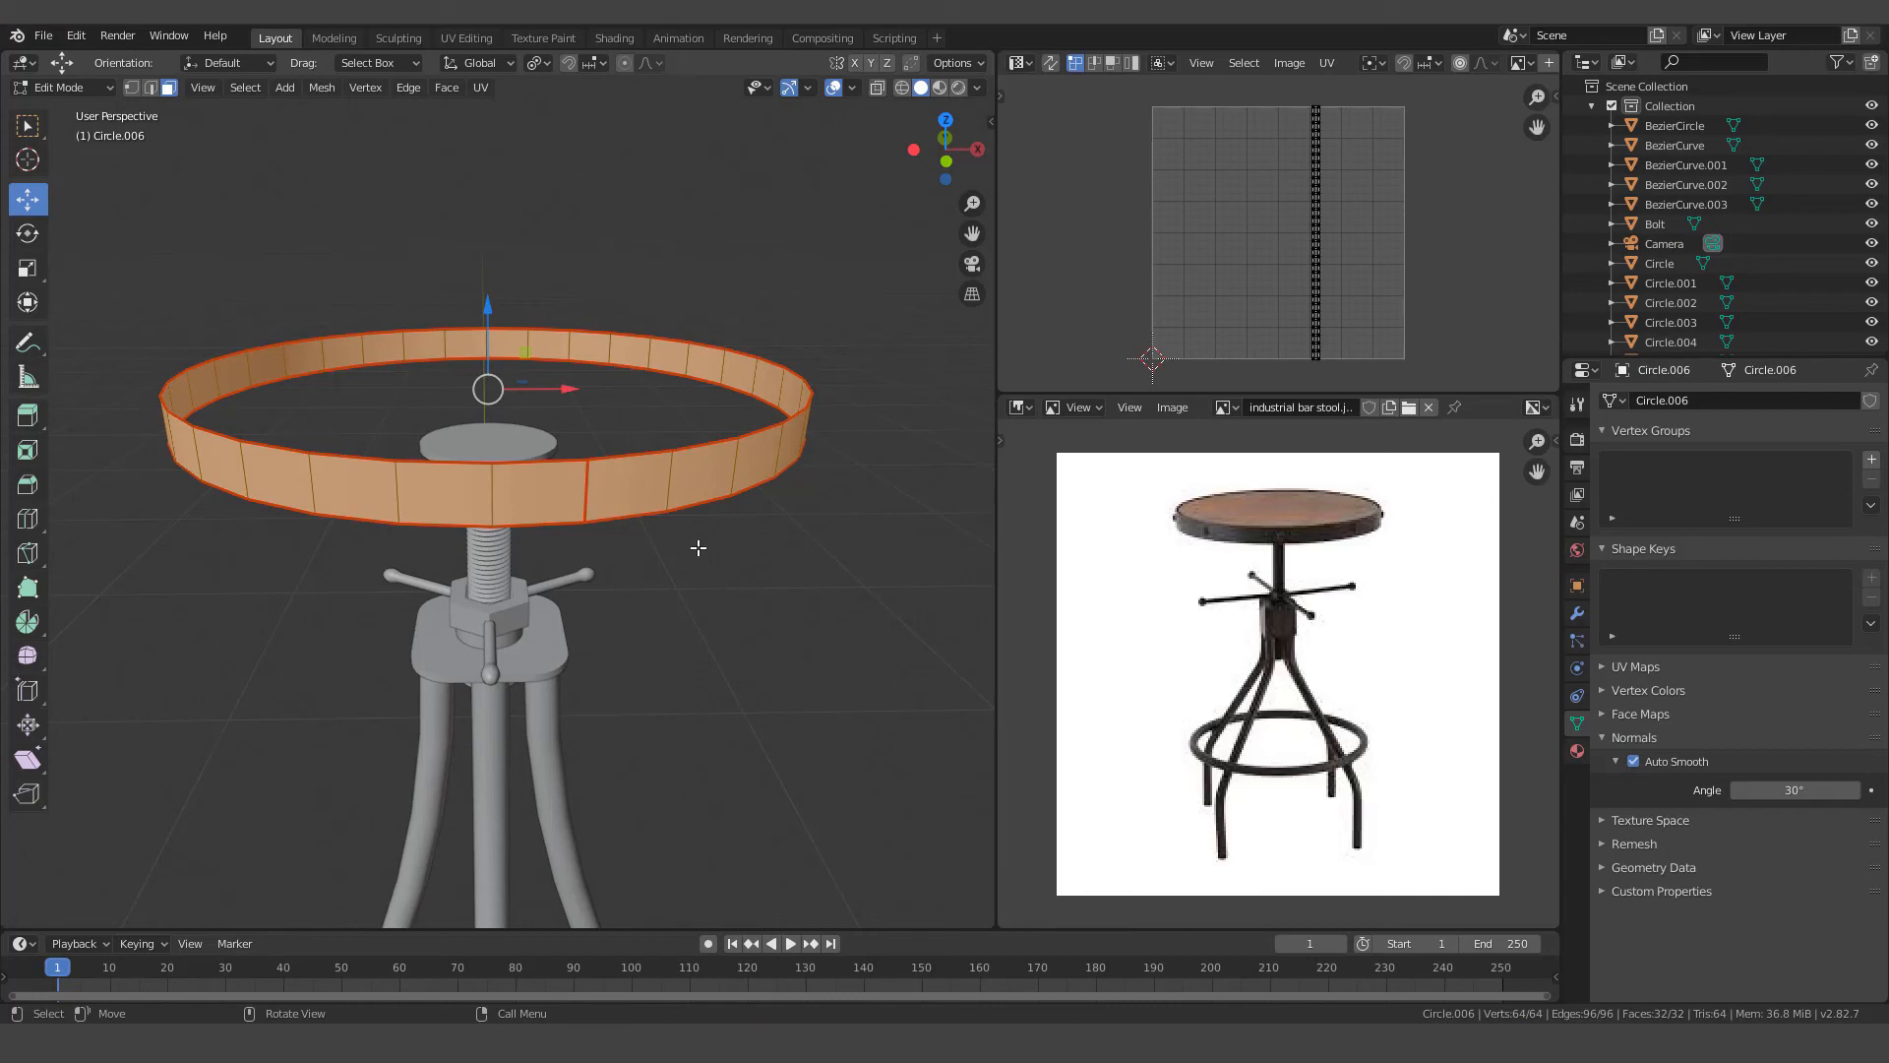
{"action": "key", "text": "s"}
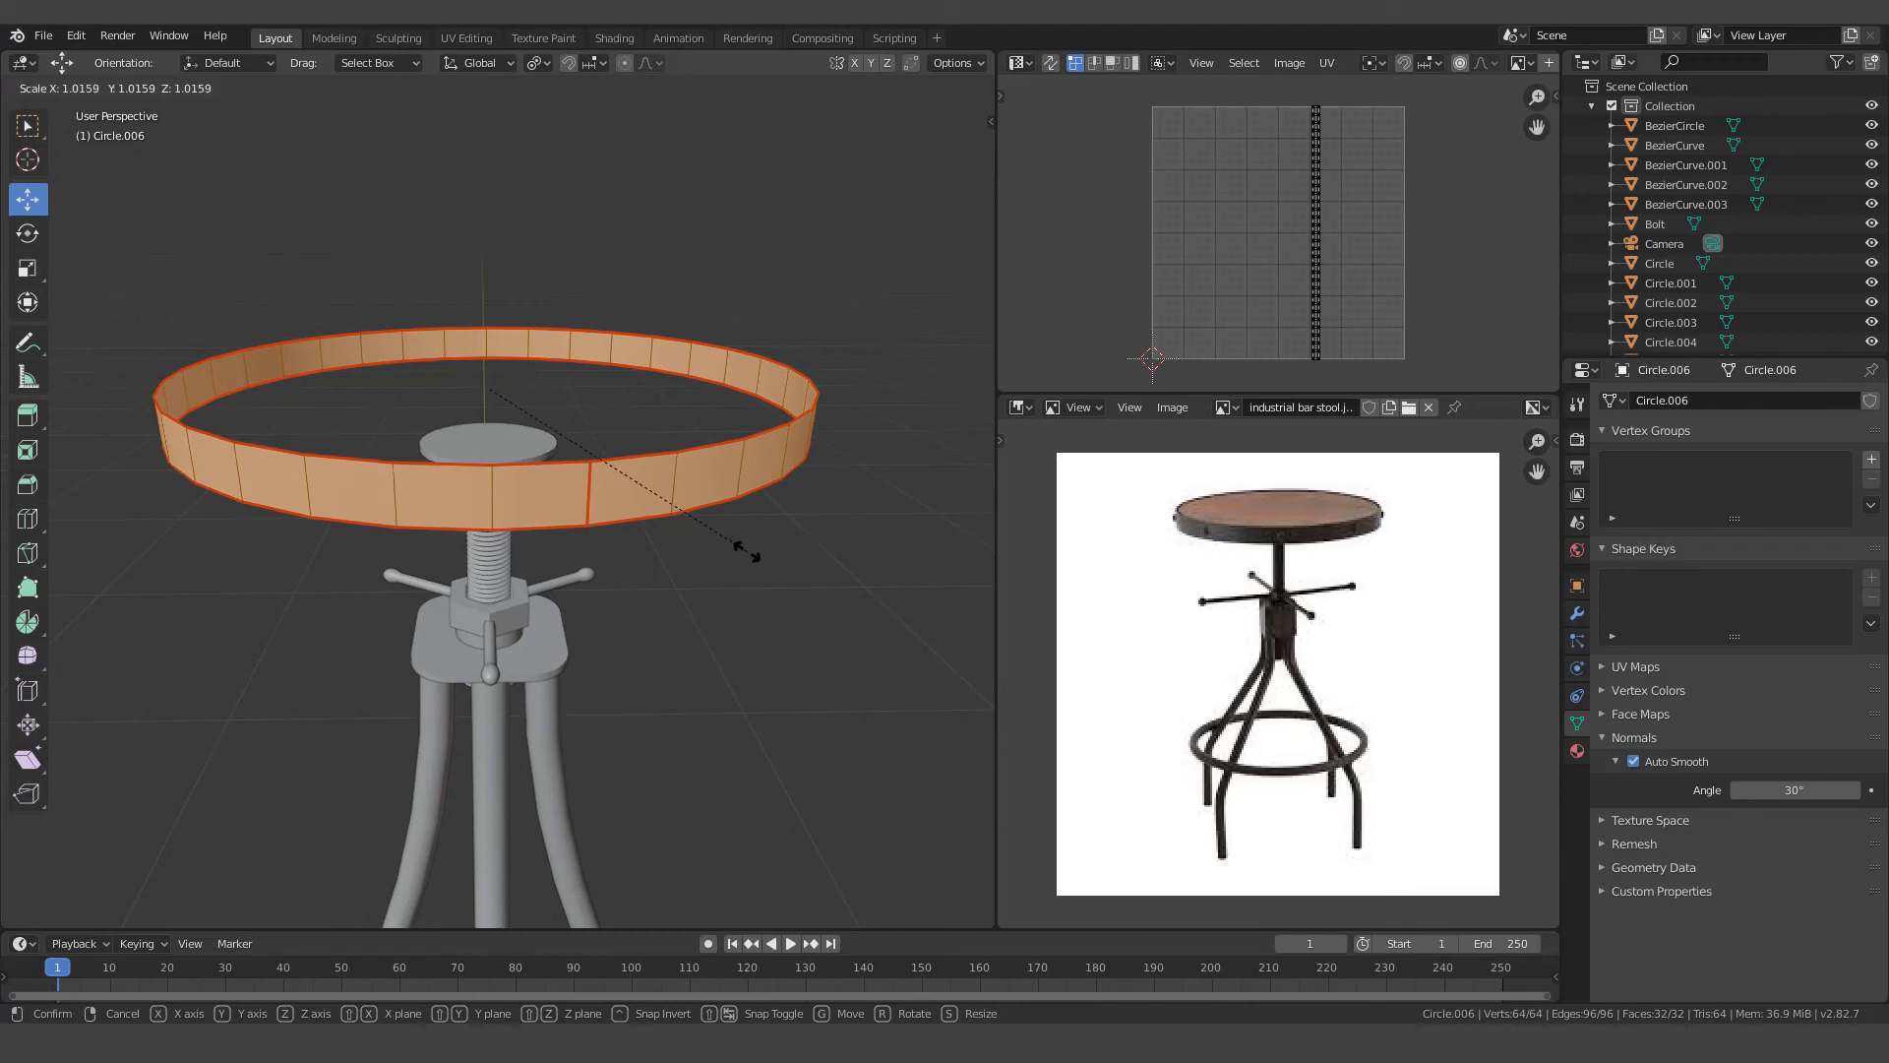
{"action": "left_click", "coordinate": [745, 551]}
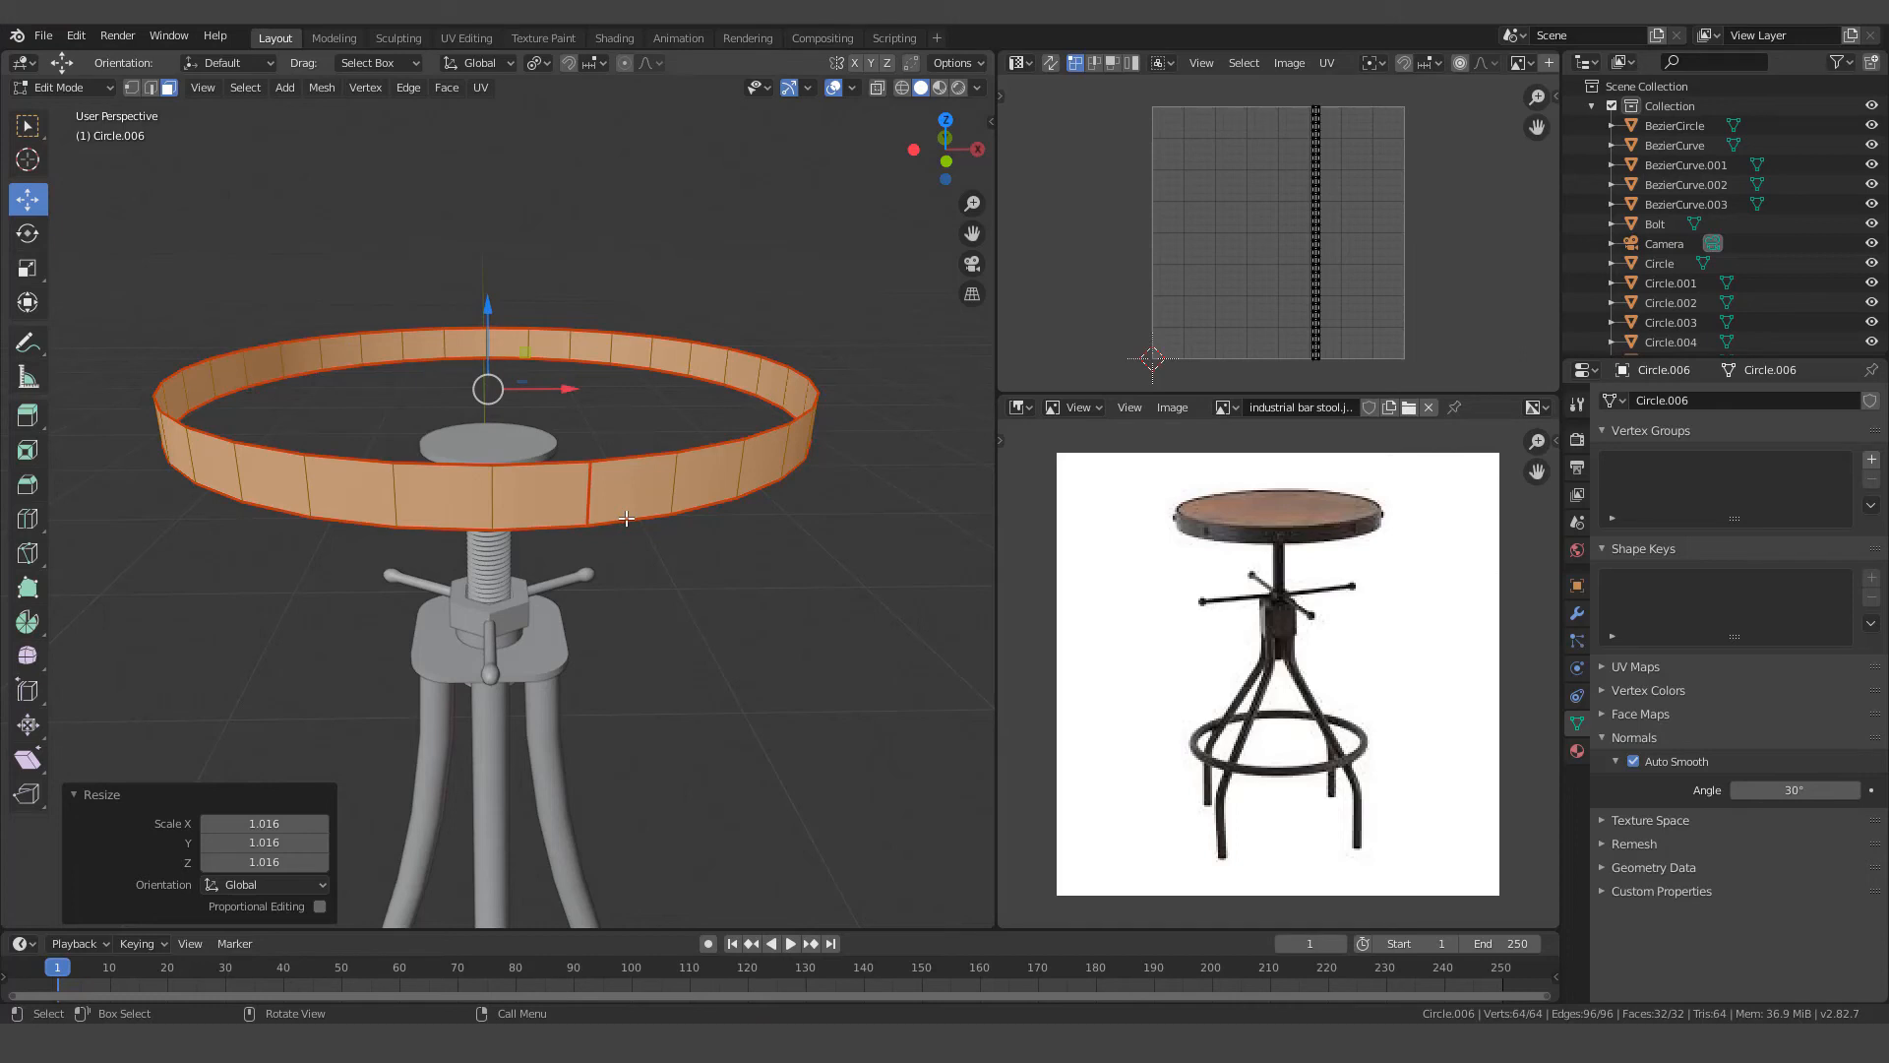
Add a Solidify modifier with a thickness of about 0.006 m to the side band and apply it
{"action": "left_click", "coordinate": [1577, 614]}
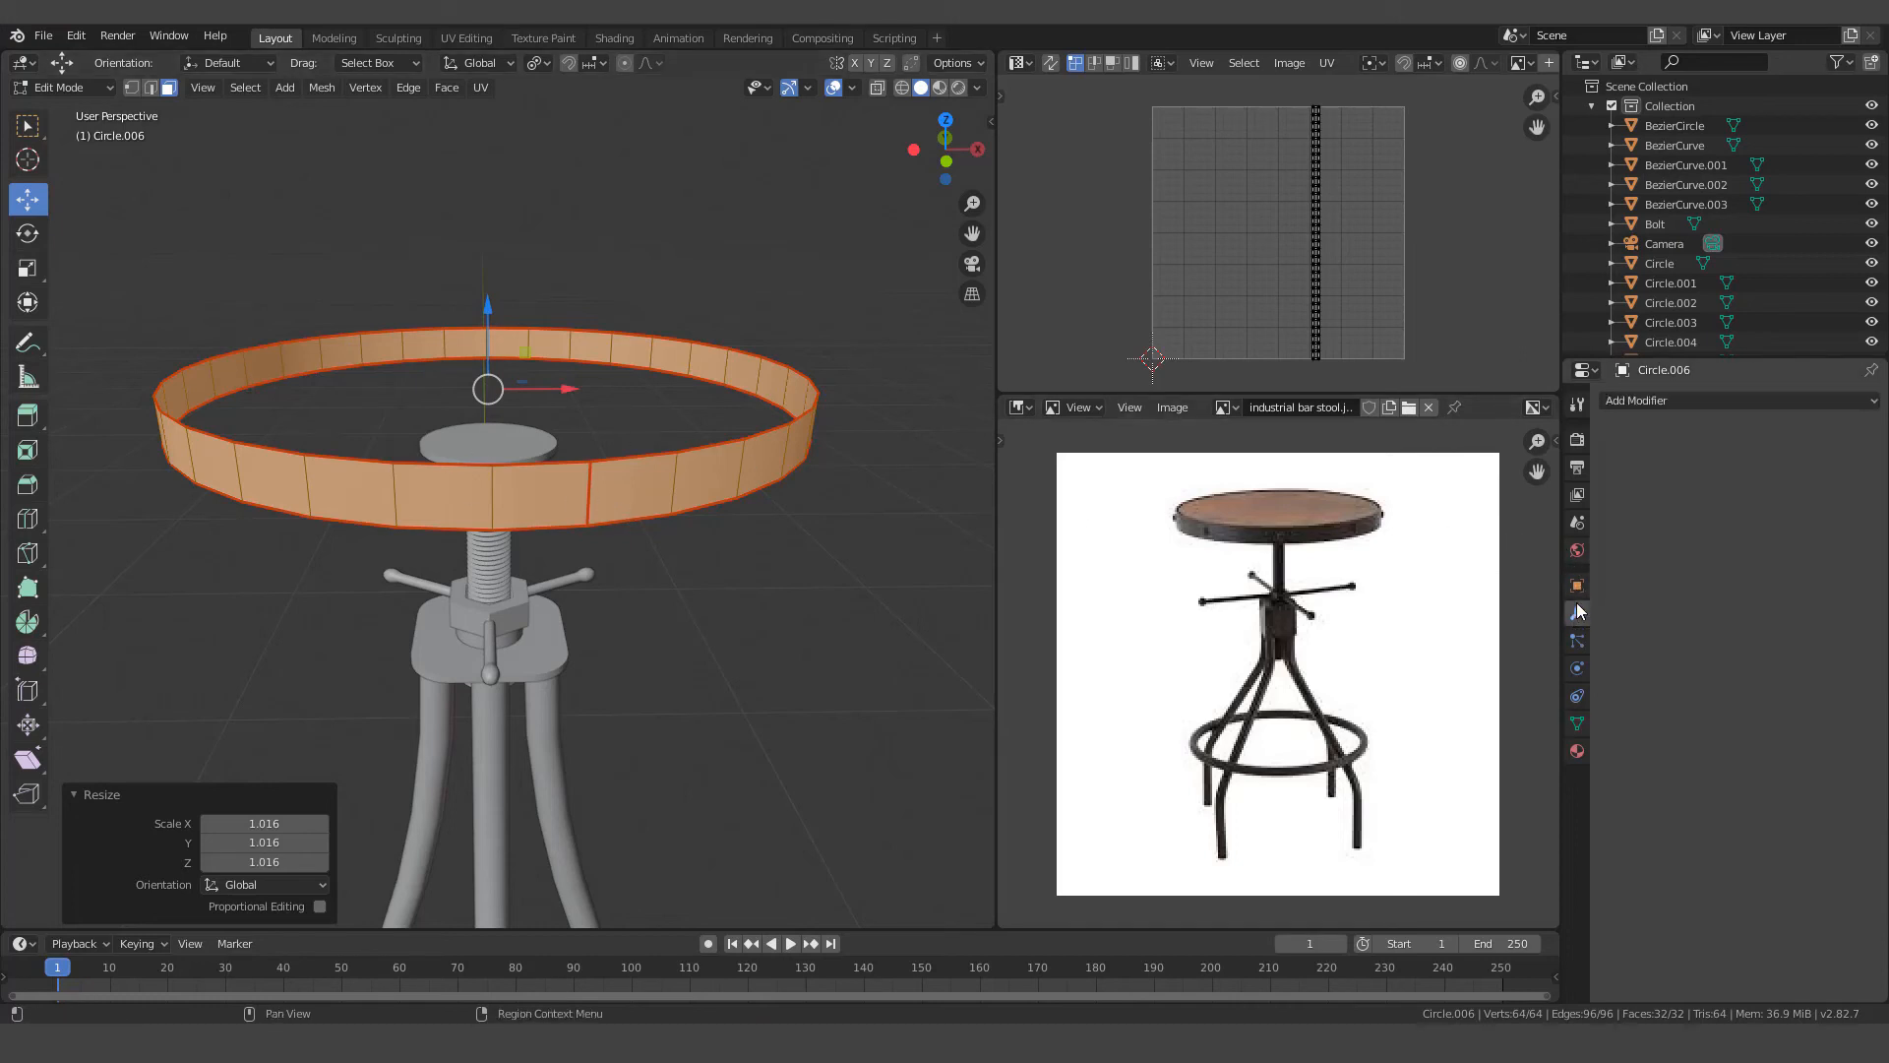
{"action": "left_click", "coordinate": [1653, 399]}
{"action": "left_click", "coordinate": [1454, 700]}
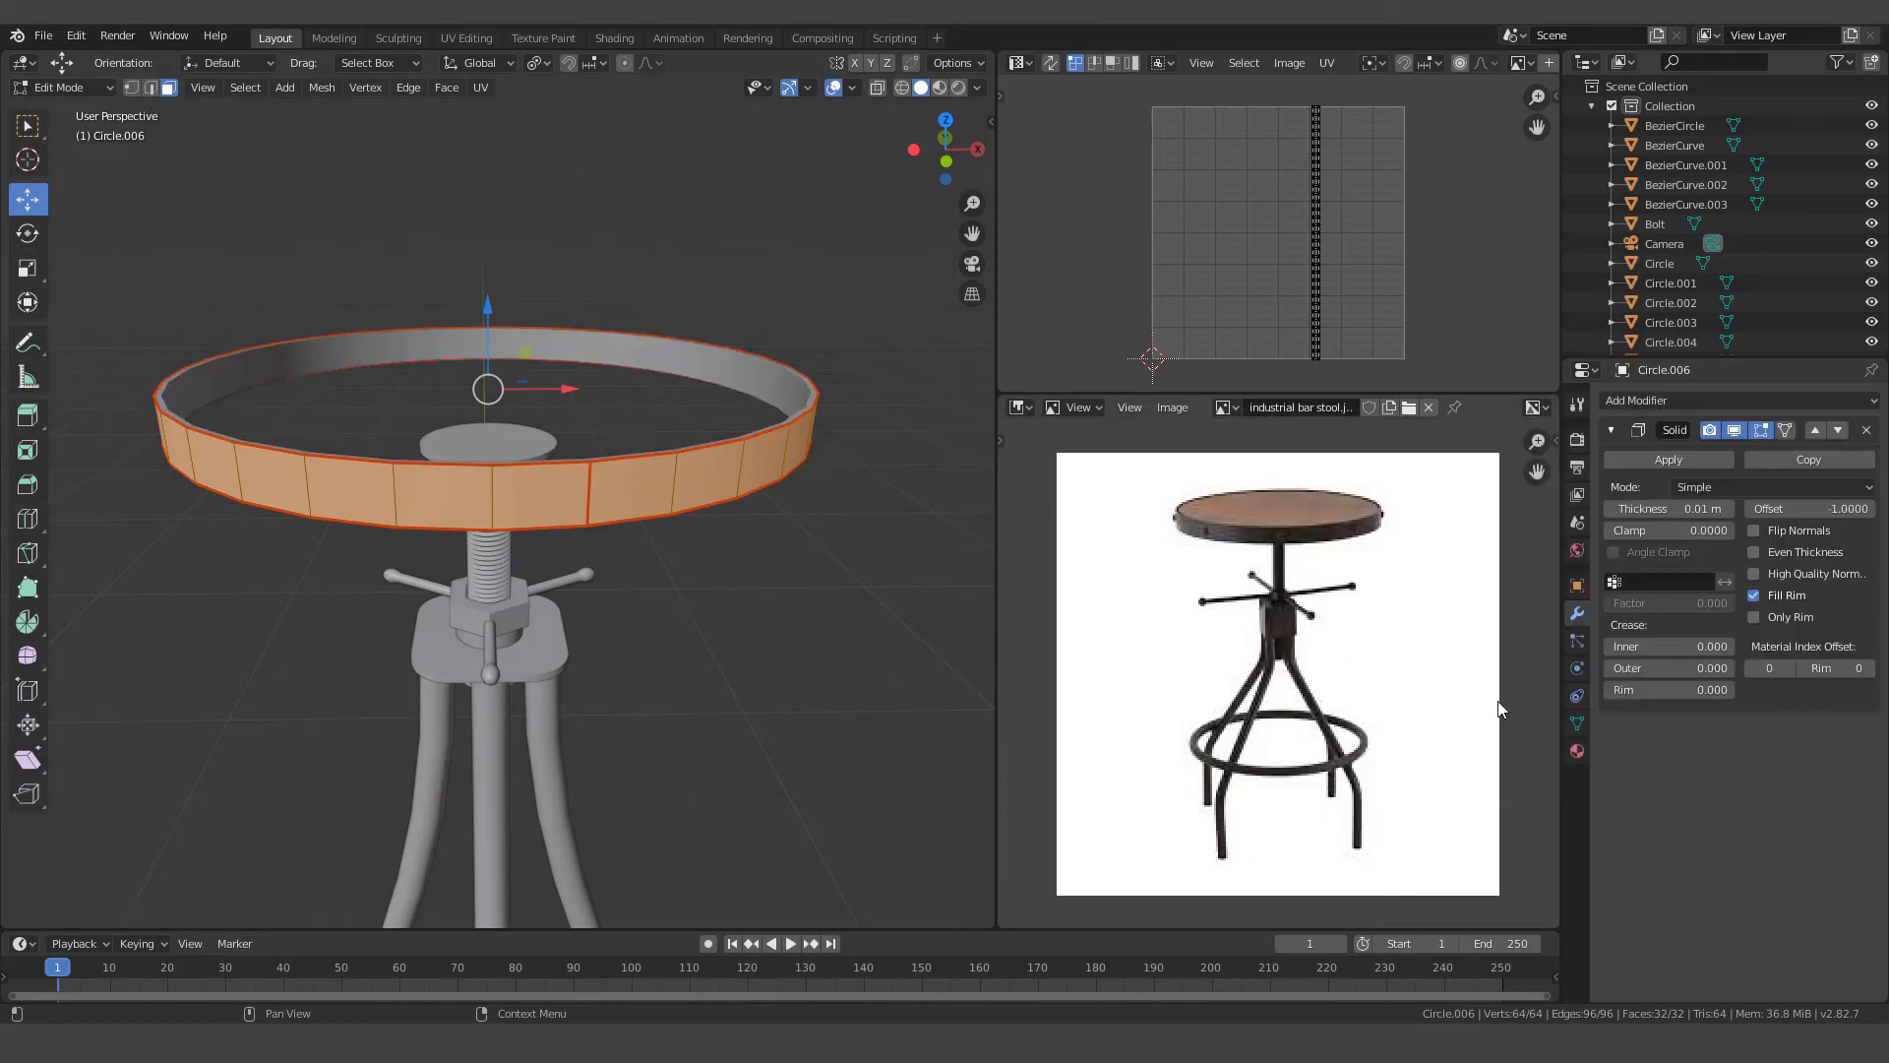
{"action": "scroll", "coordinate": [717, 484], "scroll_direction": "up", "scroll_amount": 3}
{"action": "middle_click_drag", "start_coordinate": [718, 484], "coordinate": [778, 482]}
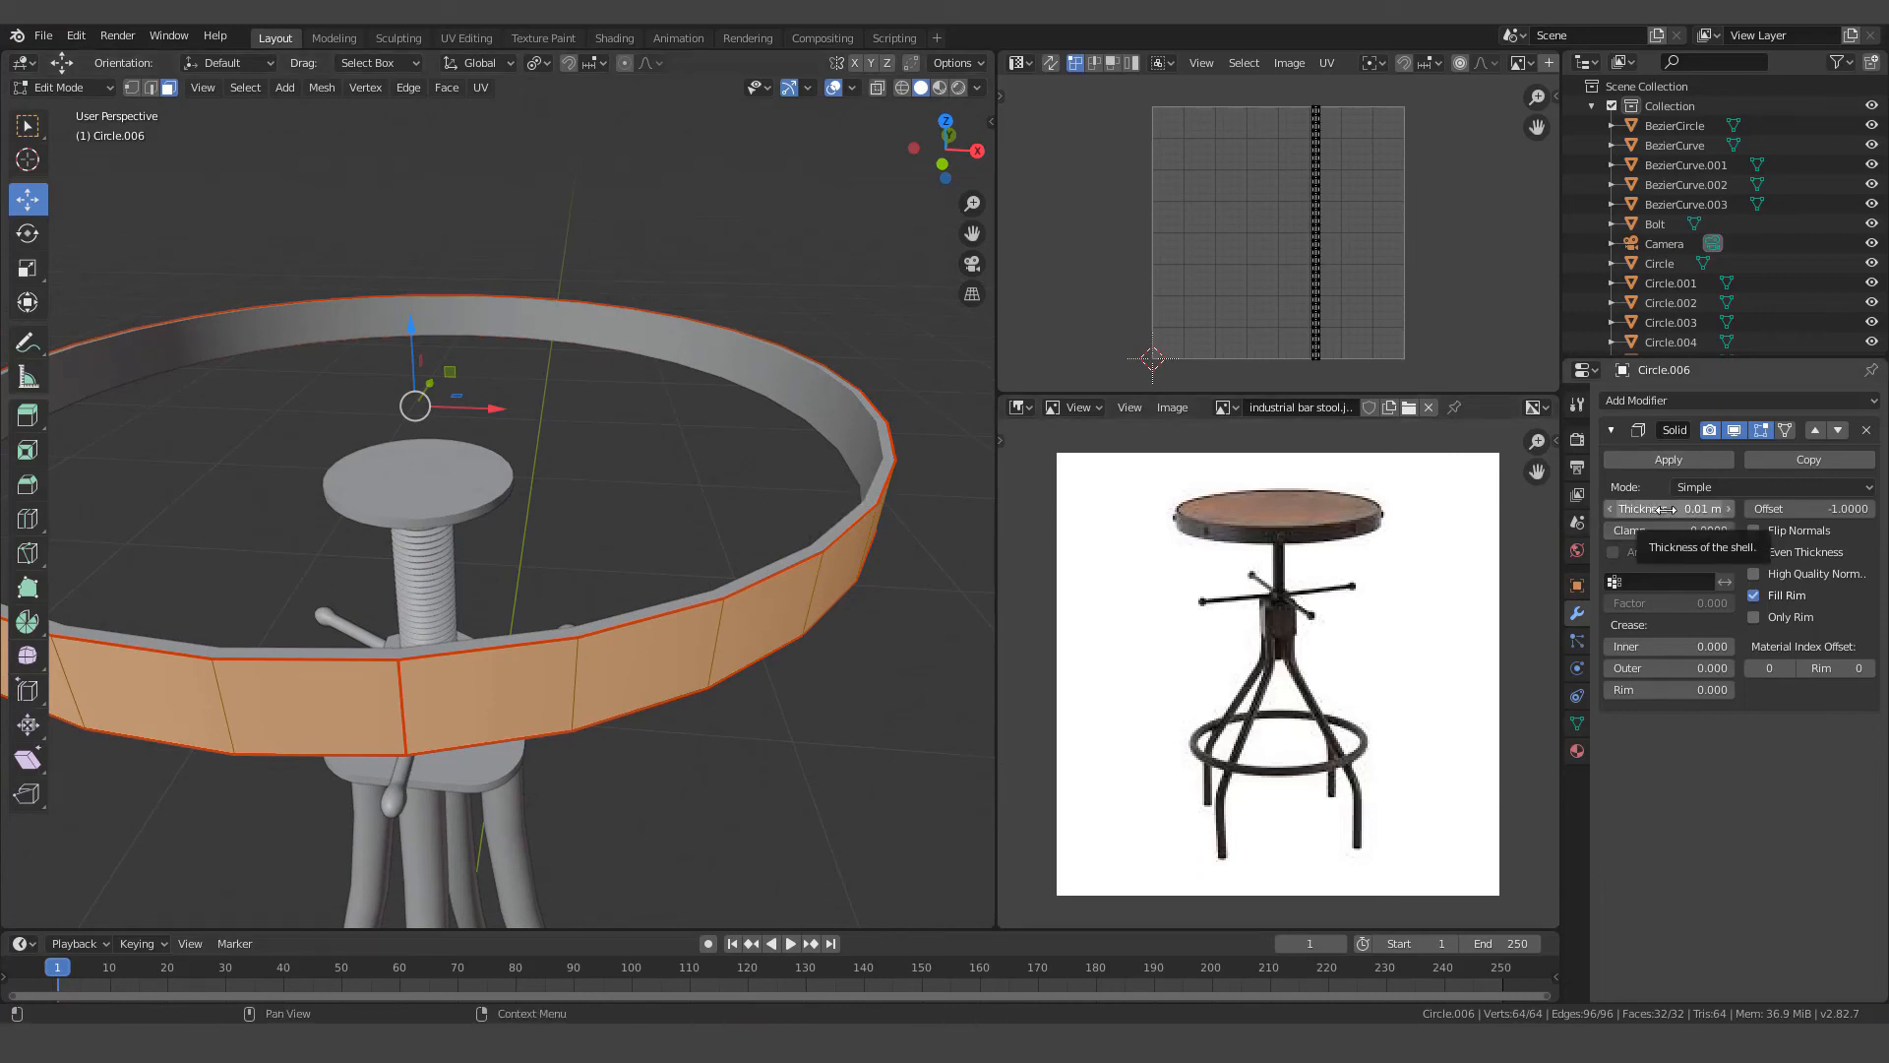
{"action": "mouse_move", "coordinate": [1694, 509]}
{"action": "left_mouse_down"}
{"action": "mouse_move", "coordinate": [1761, 509]}
{"action": "mouse_move", "coordinate": [1698, 508]}
{"action": "left_mouse_up"}
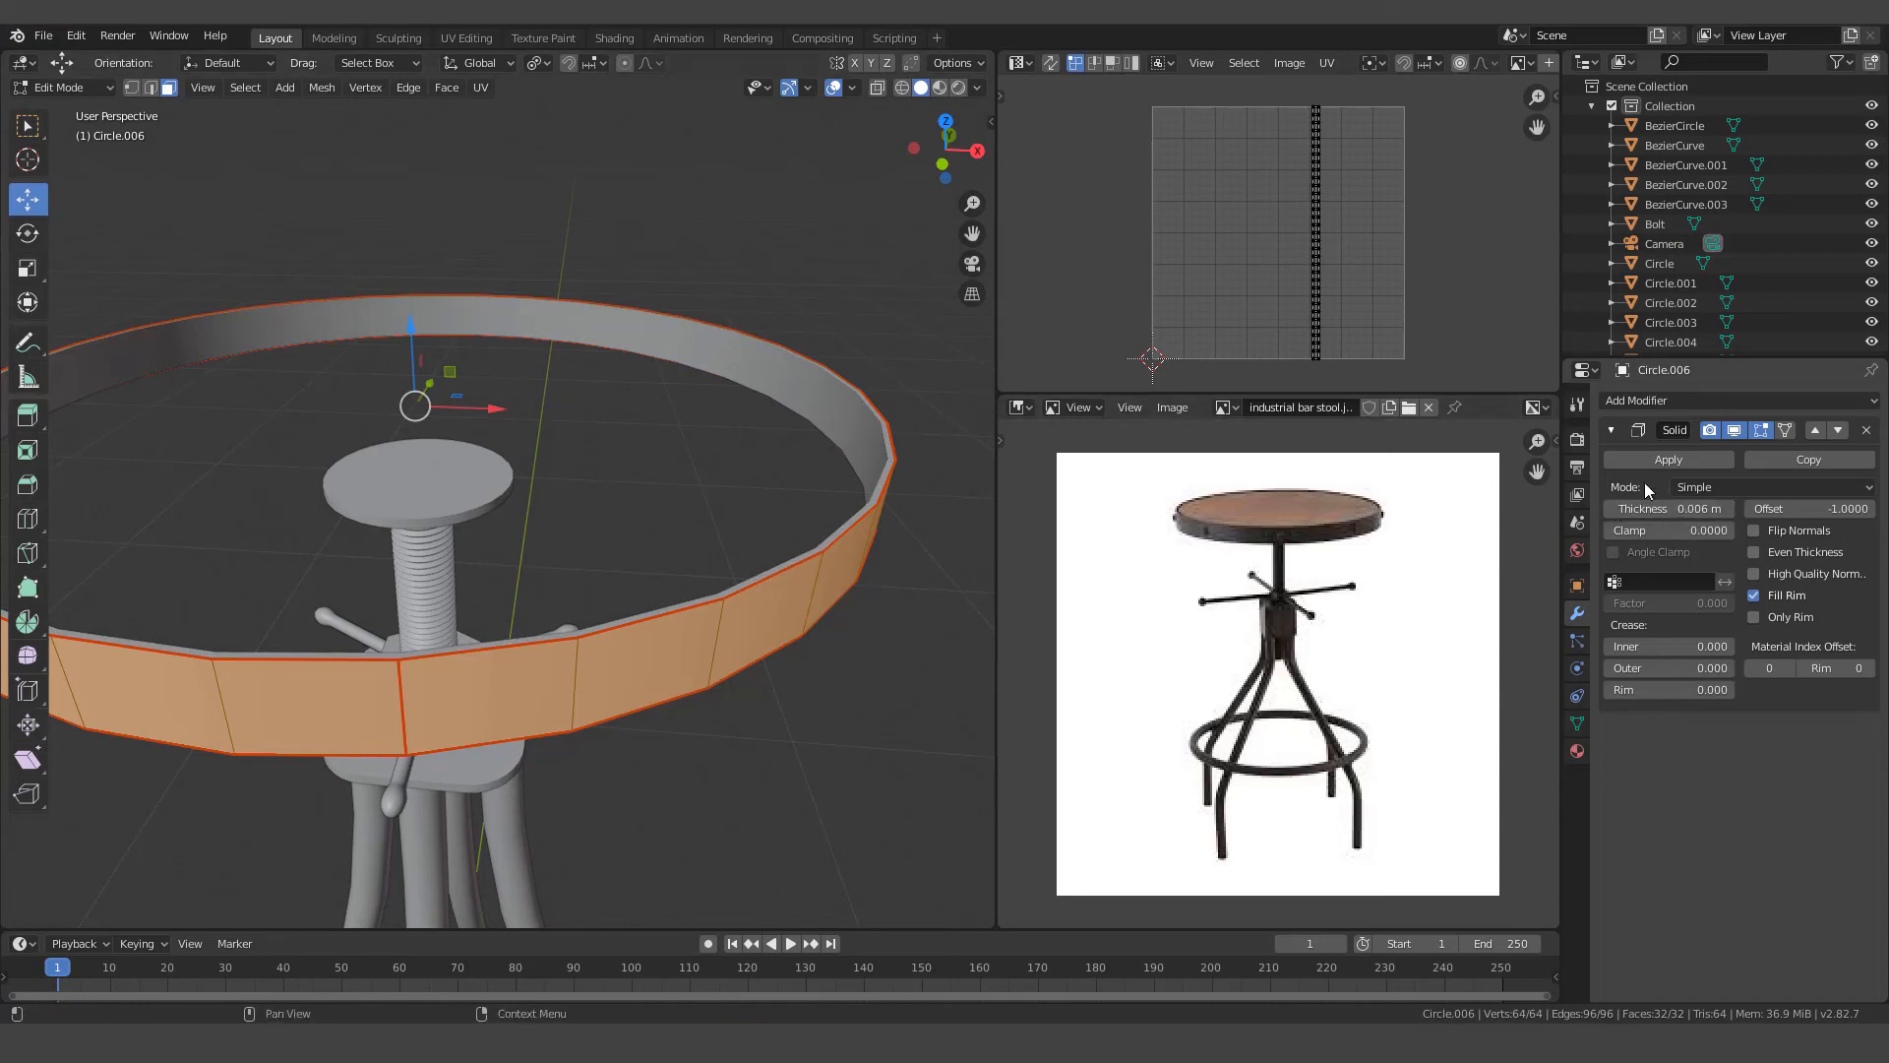
{"action": "left_click", "coordinate": [1645, 458]}
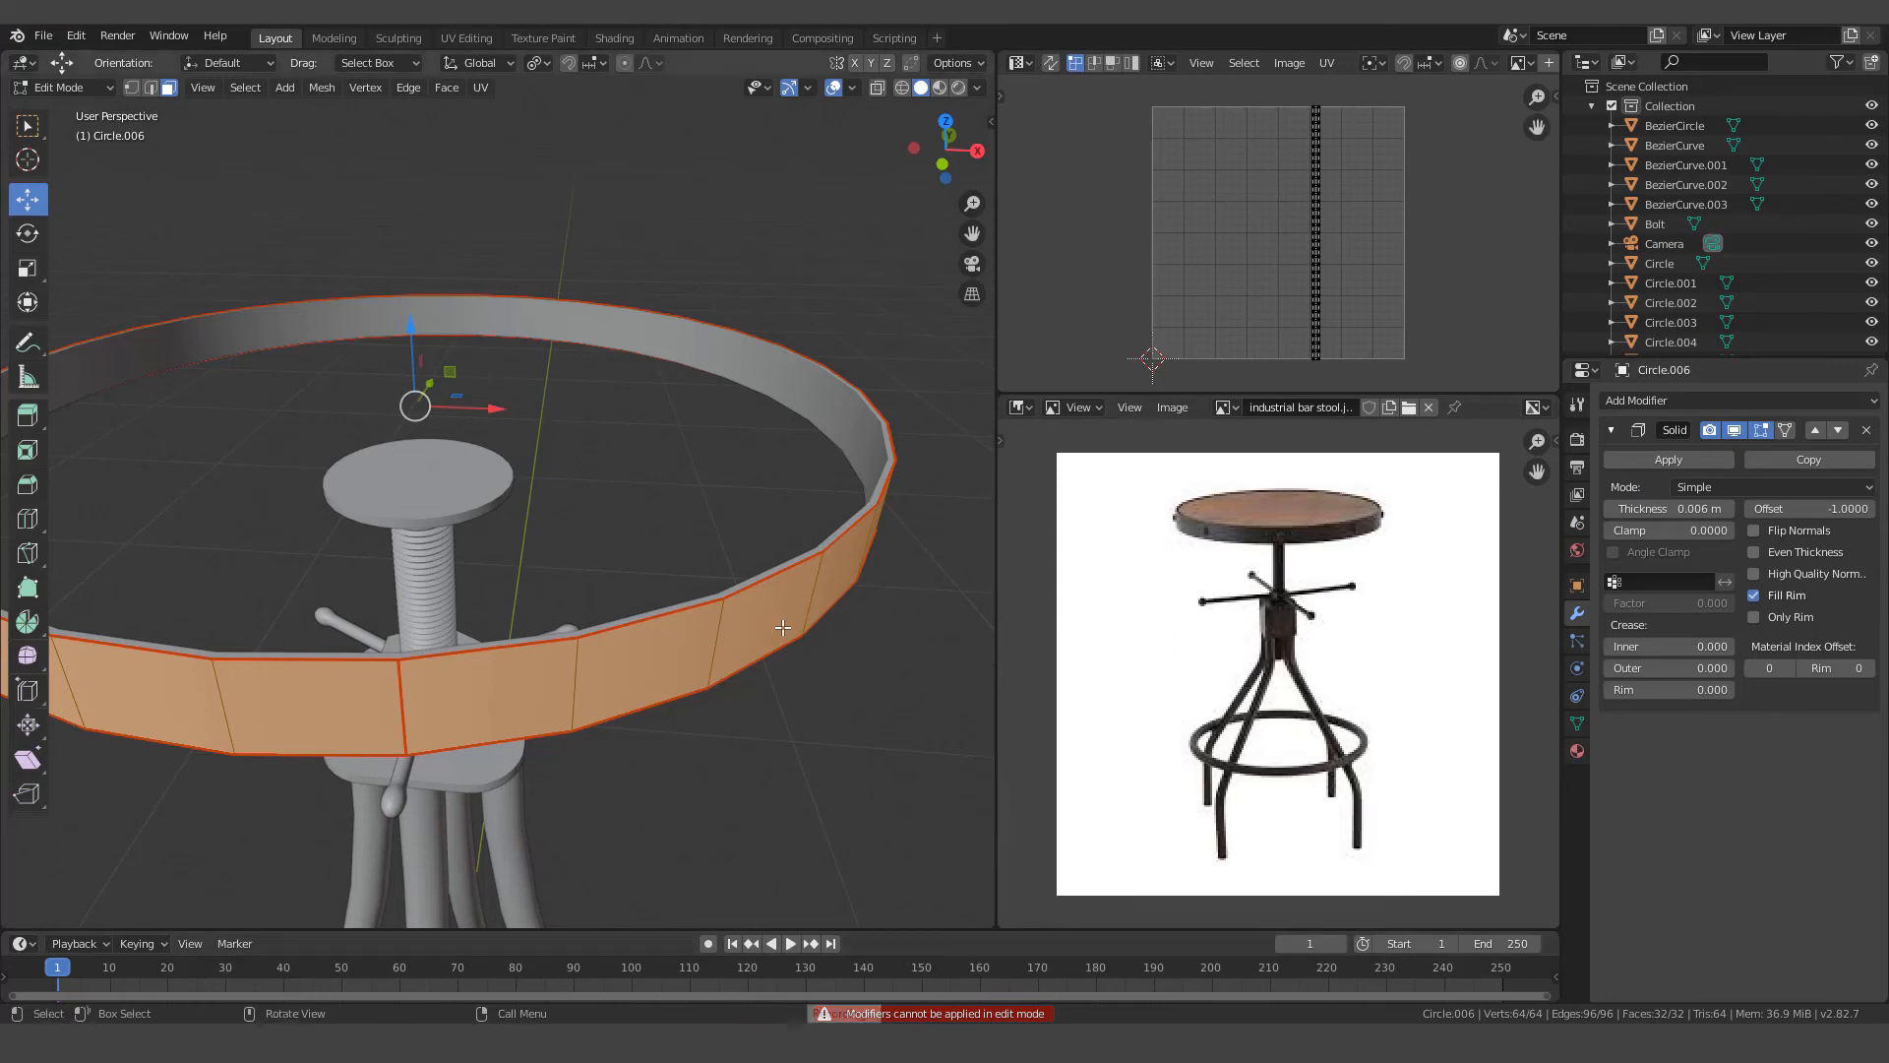
{"action": "key", "text": "Tab"}
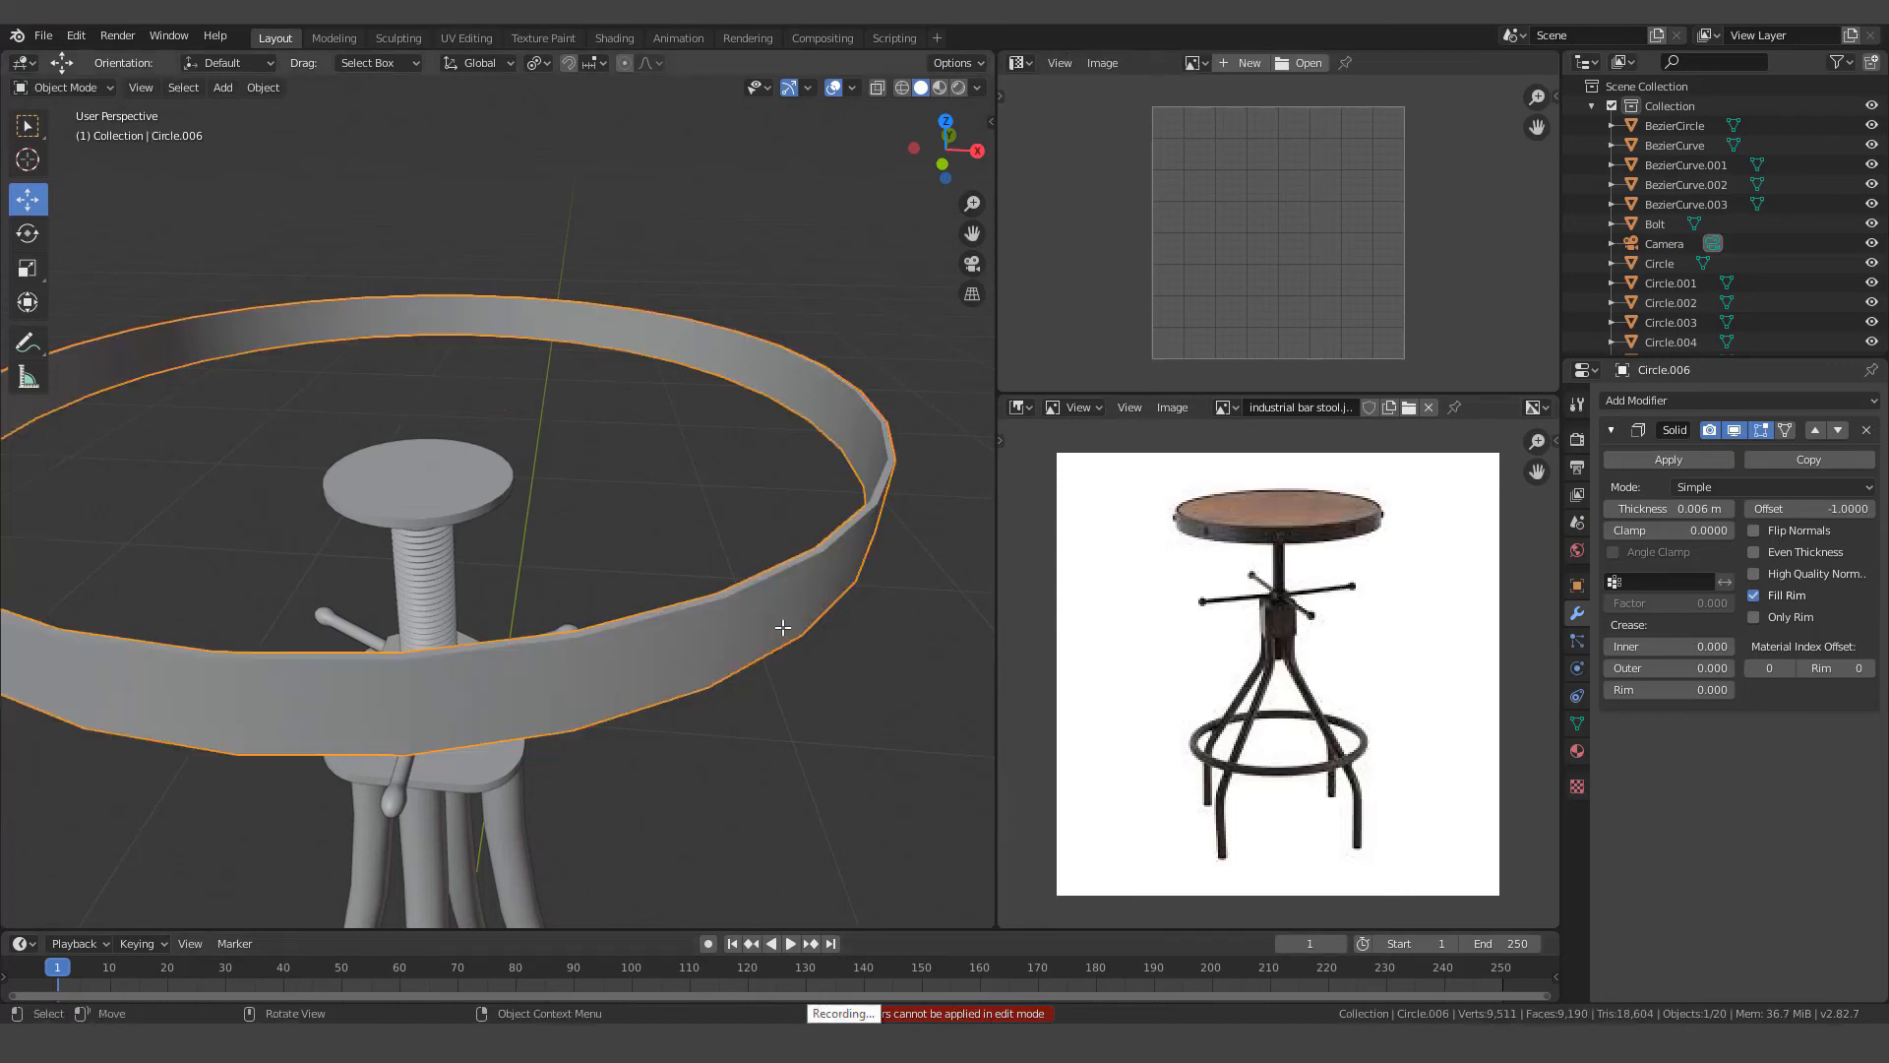
{"action": "left_click", "coordinate": [1656, 459]}
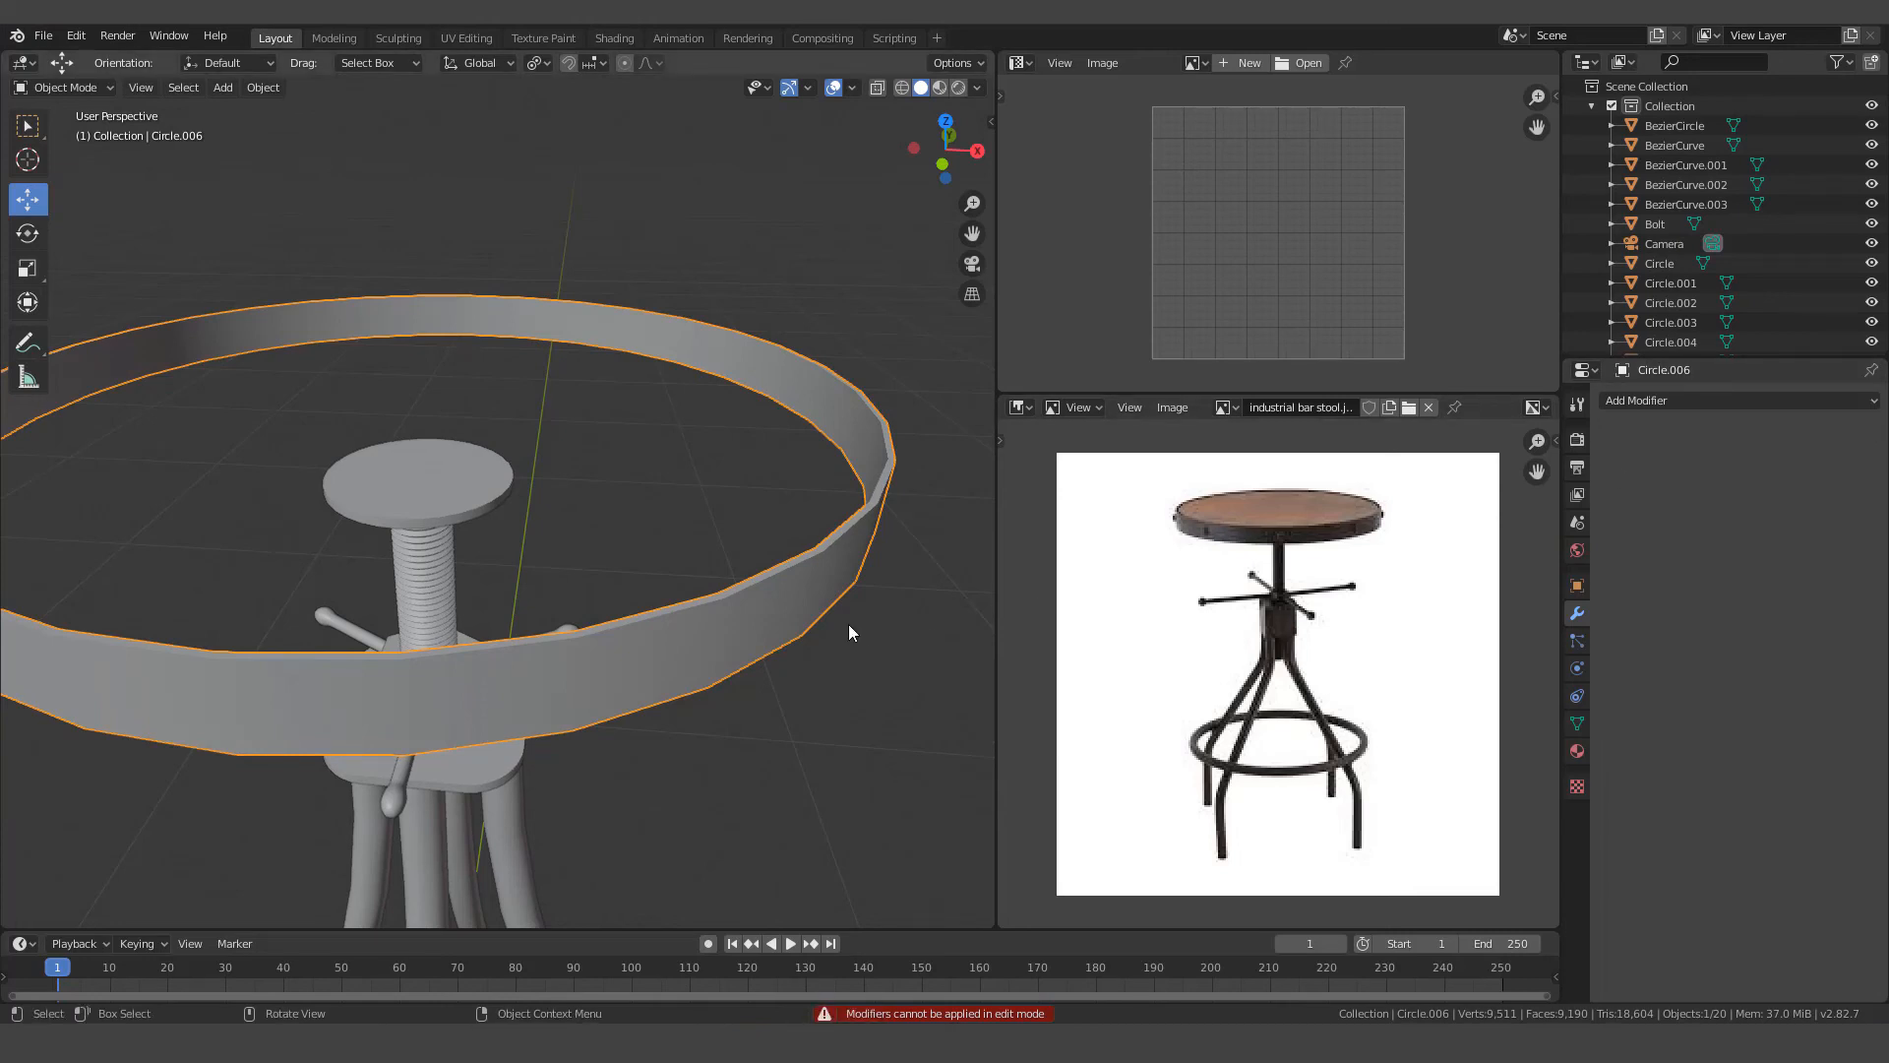
Unwrap the UVs of the entire thickened band
{"action": "key", "text": "Tab"}
{"action": "scroll", "coordinate": [848, 624], "scroll_direction": "up", "scroll_amount": 2}
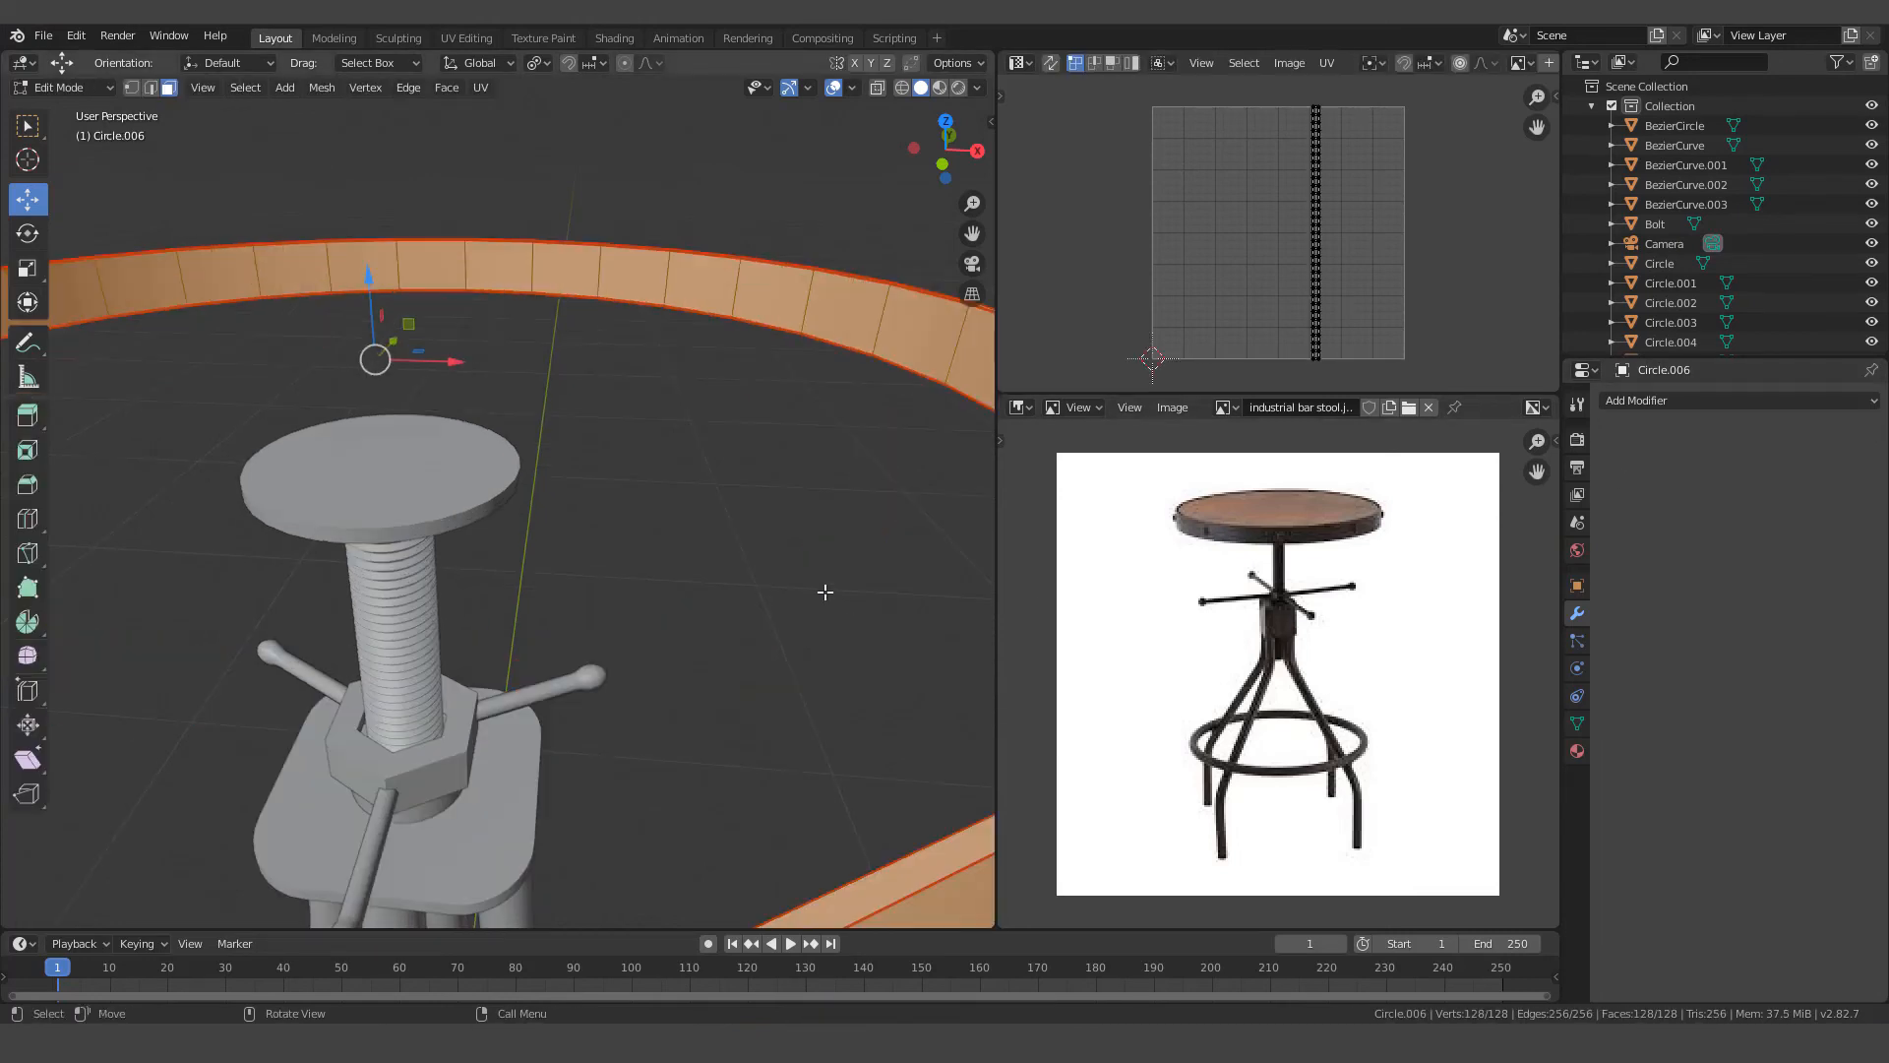
{"action": "scroll", "coordinate": [825, 592], "scroll_direction": "down", "scroll_amount": 2}
{"action": "mouse_move", "coordinate": [825, 593]}
{"action": "middle_mouse_down"}
{"action": "mouse_move", "coordinate": [815, 537]}
{"action": "mouse_move", "coordinate": [856, 566]}
{"action": "mouse_move", "coordinate": [839, 582]}
{"action": "middle_mouse_up"}
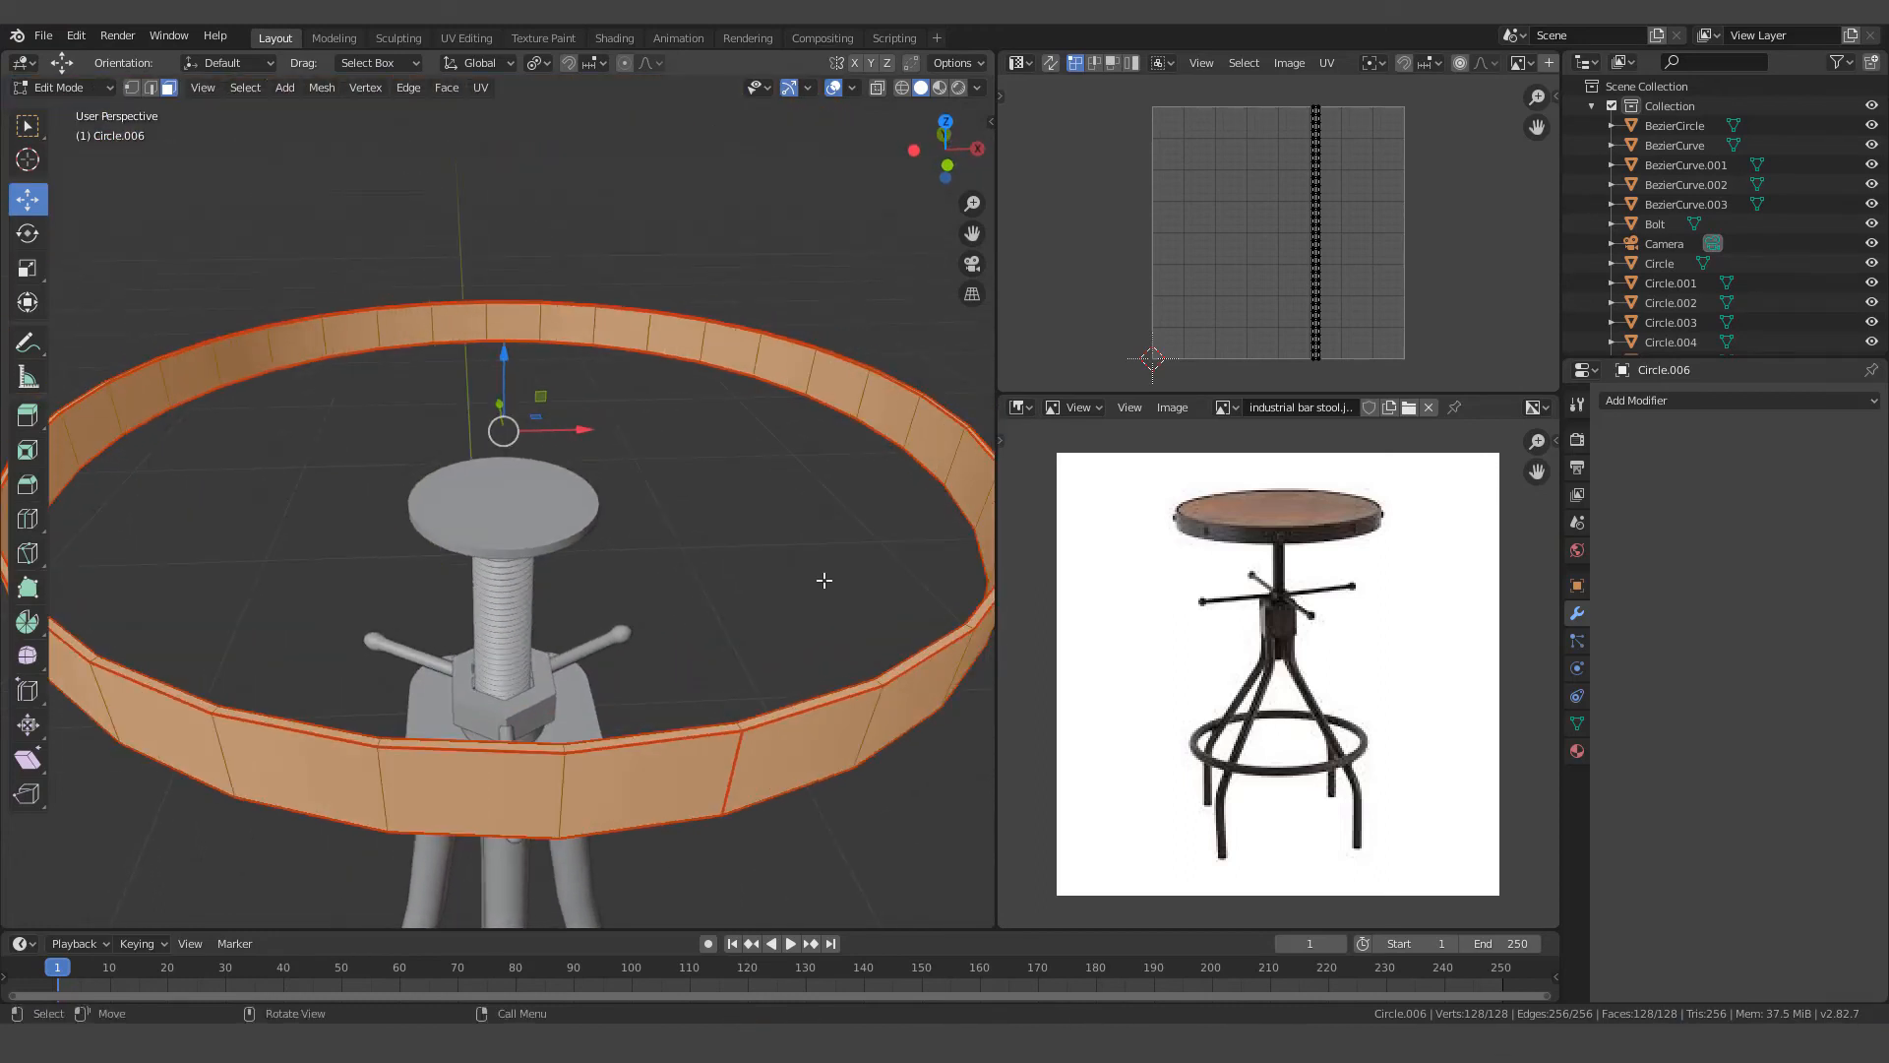
{"action": "scroll", "coordinate": [805, 580], "scroll_direction": "up", "scroll_amount": 2}
{"action": "scroll", "coordinate": [805, 579], "scroll_direction": "down", "scroll_amount": 4}
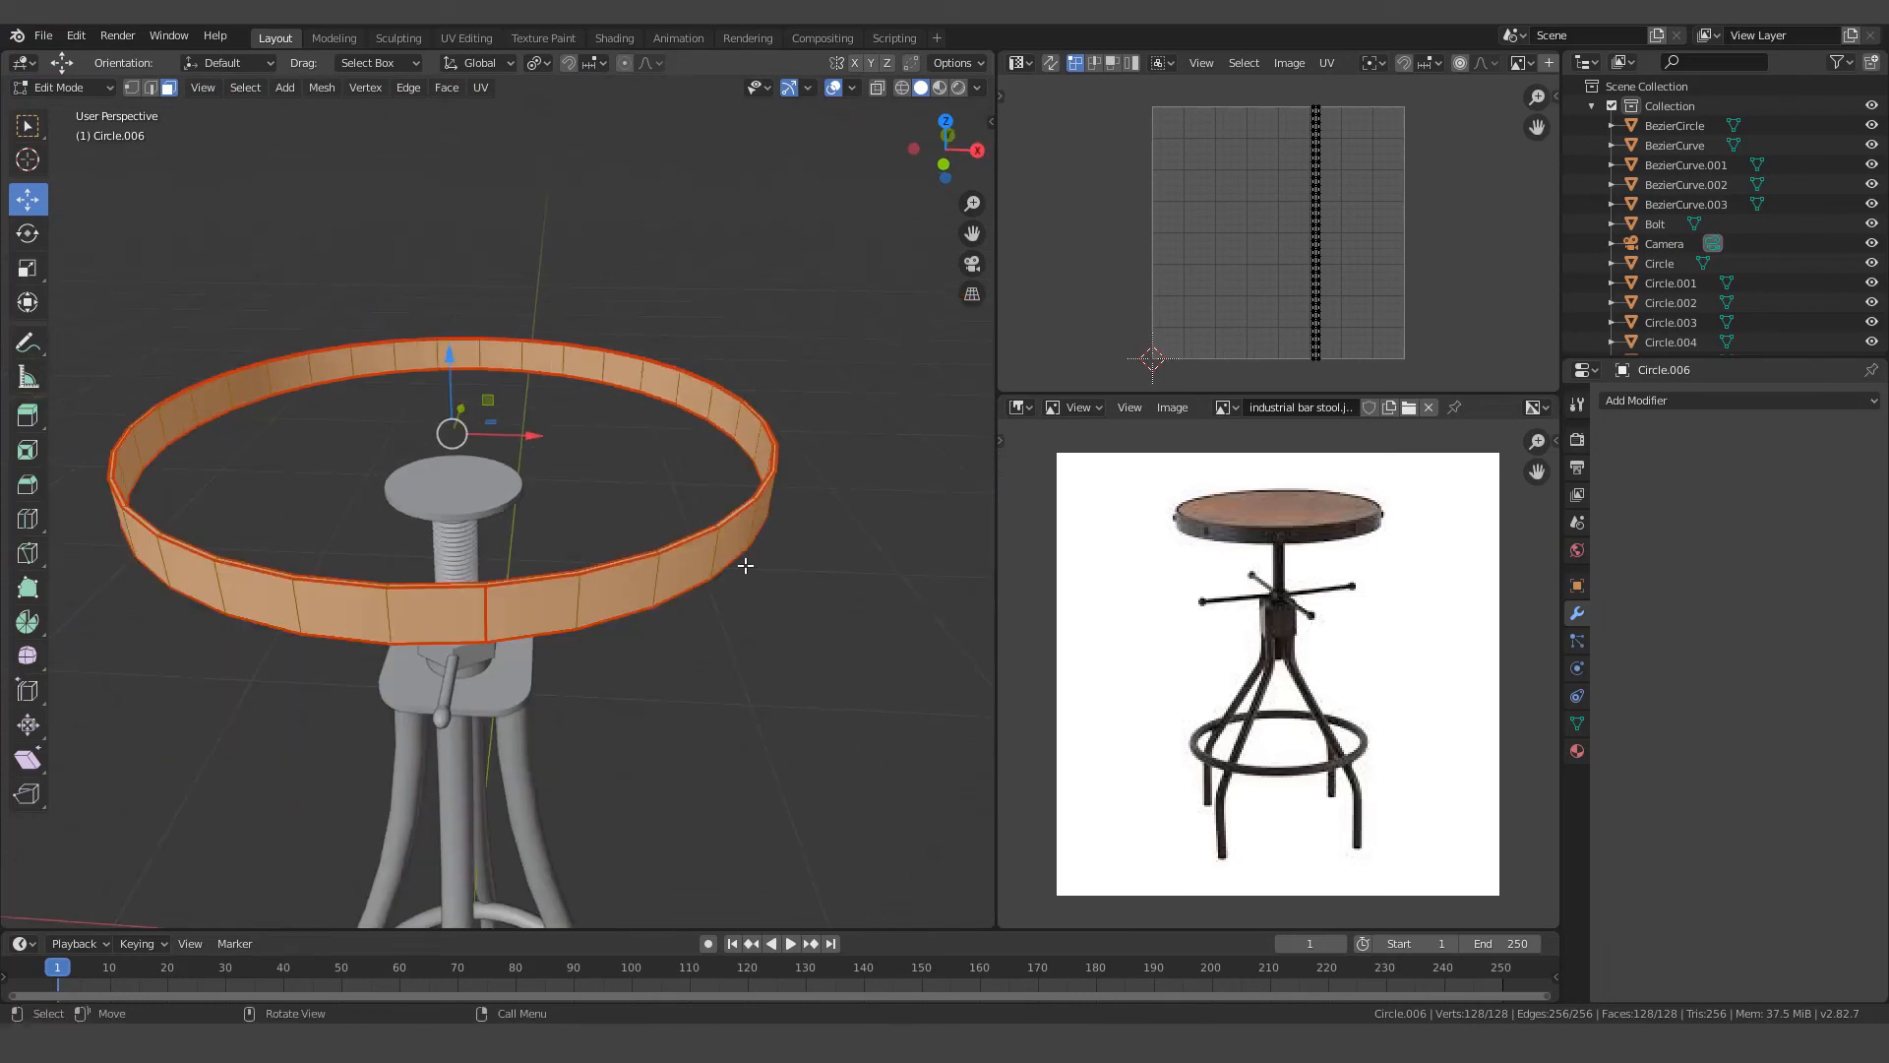
{"action": "key", "text": "u"}
{"action": "left_click", "coordinate": [747, 566]}
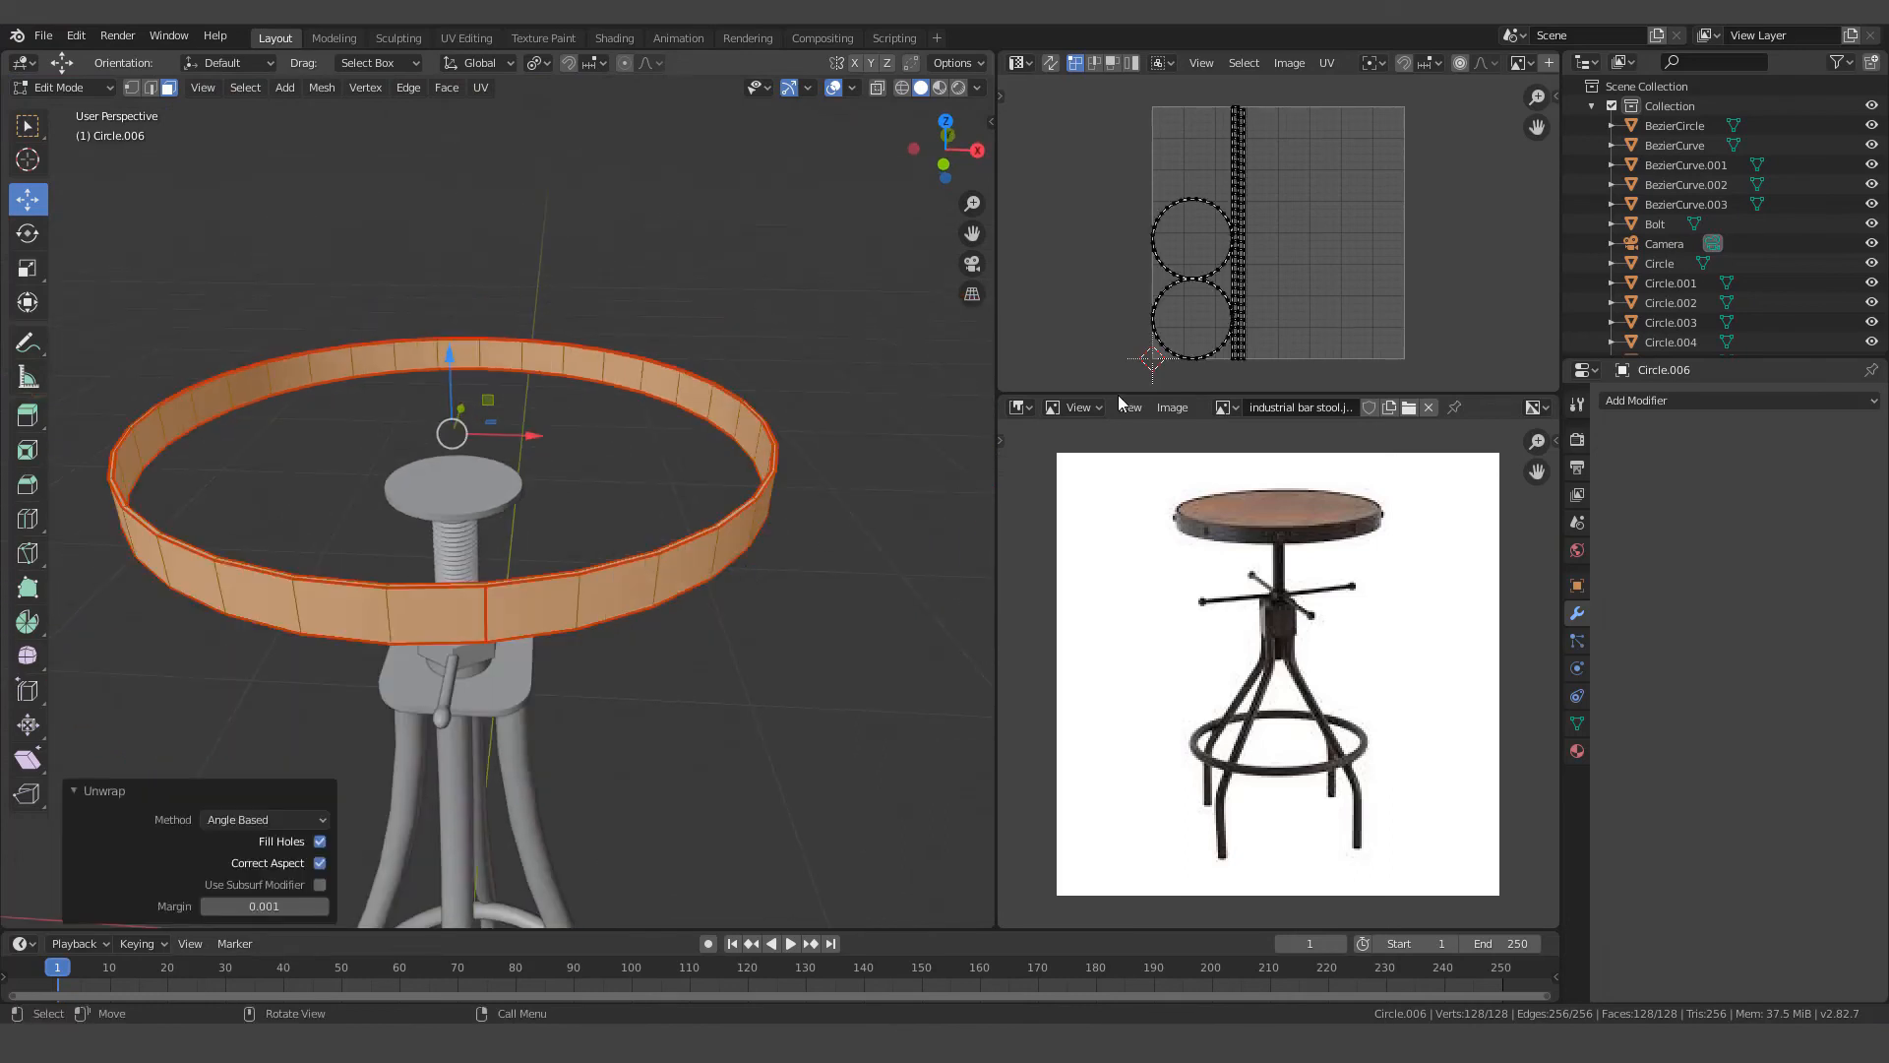
{"action": "scroll", "coordinate": [1273, 238], "scroll_direction": "up", "scroll_amount": 1}
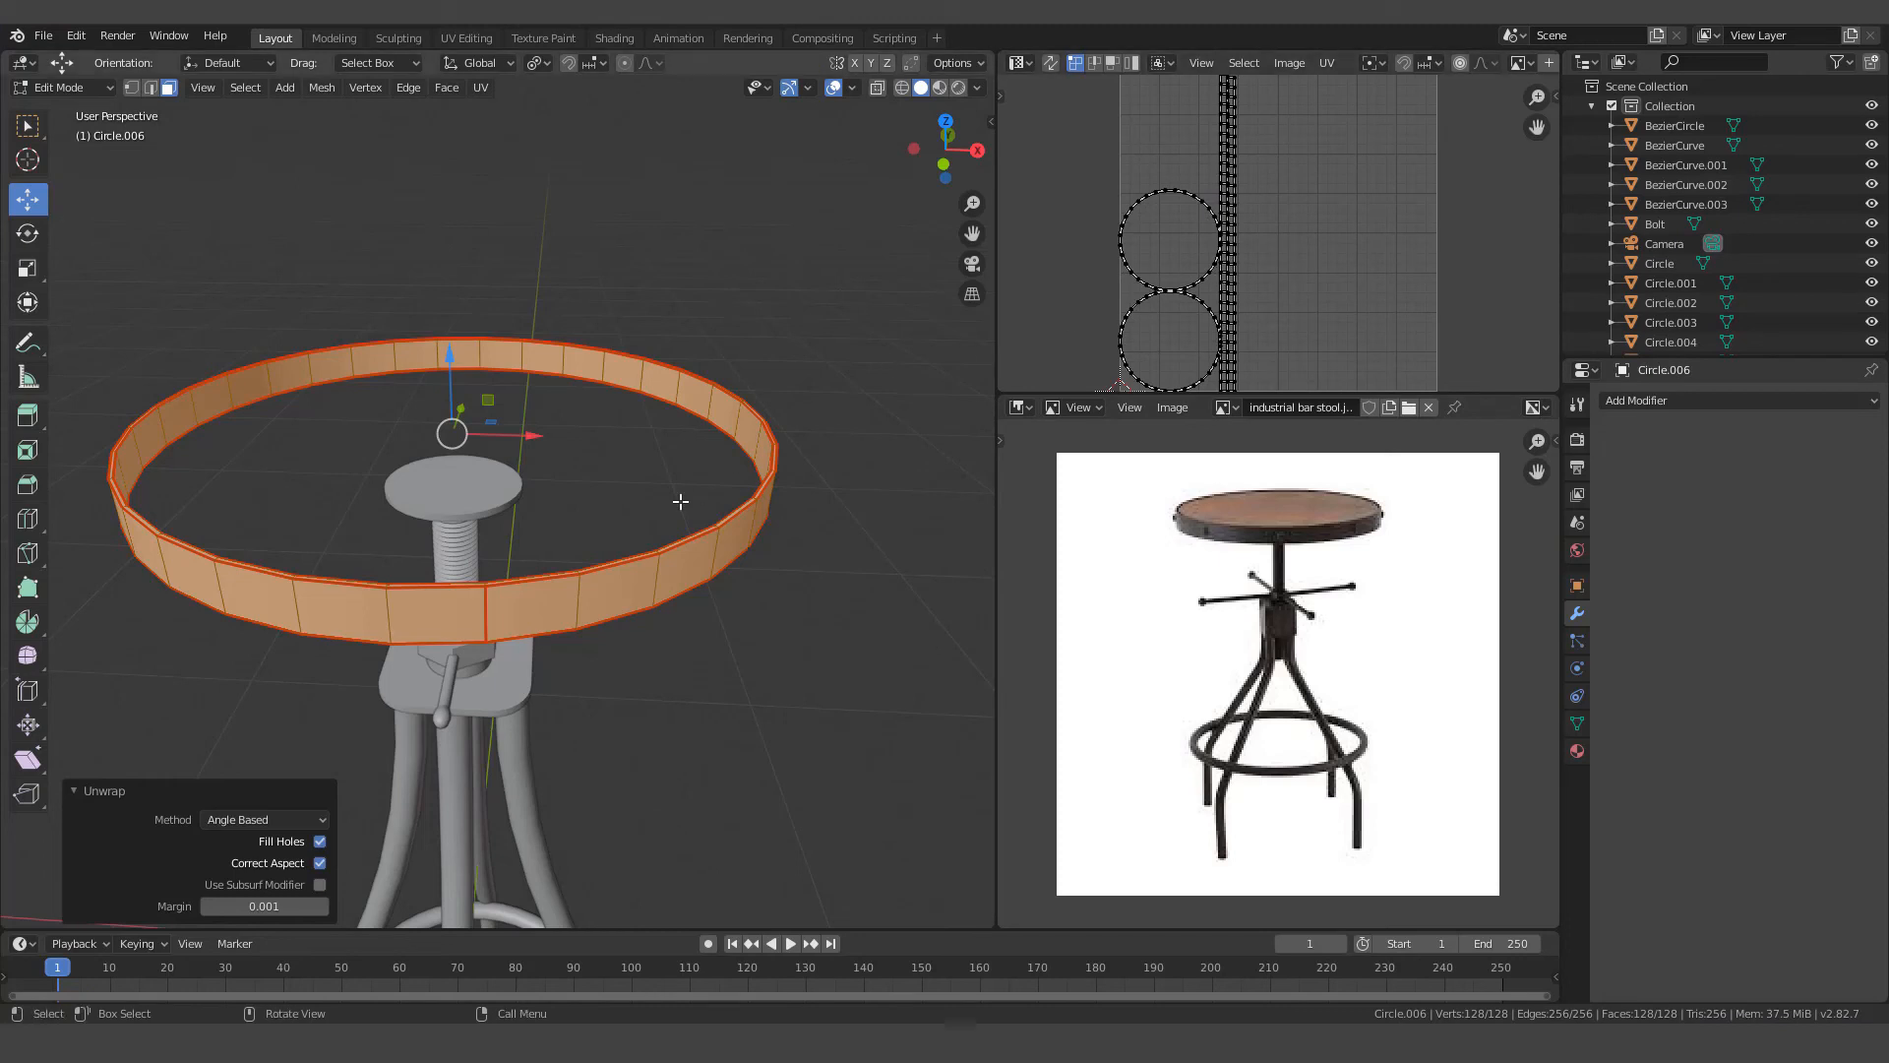
Shade the band object smooth and open its mesh normals settings
{"action": "key", "text": "Tab"}
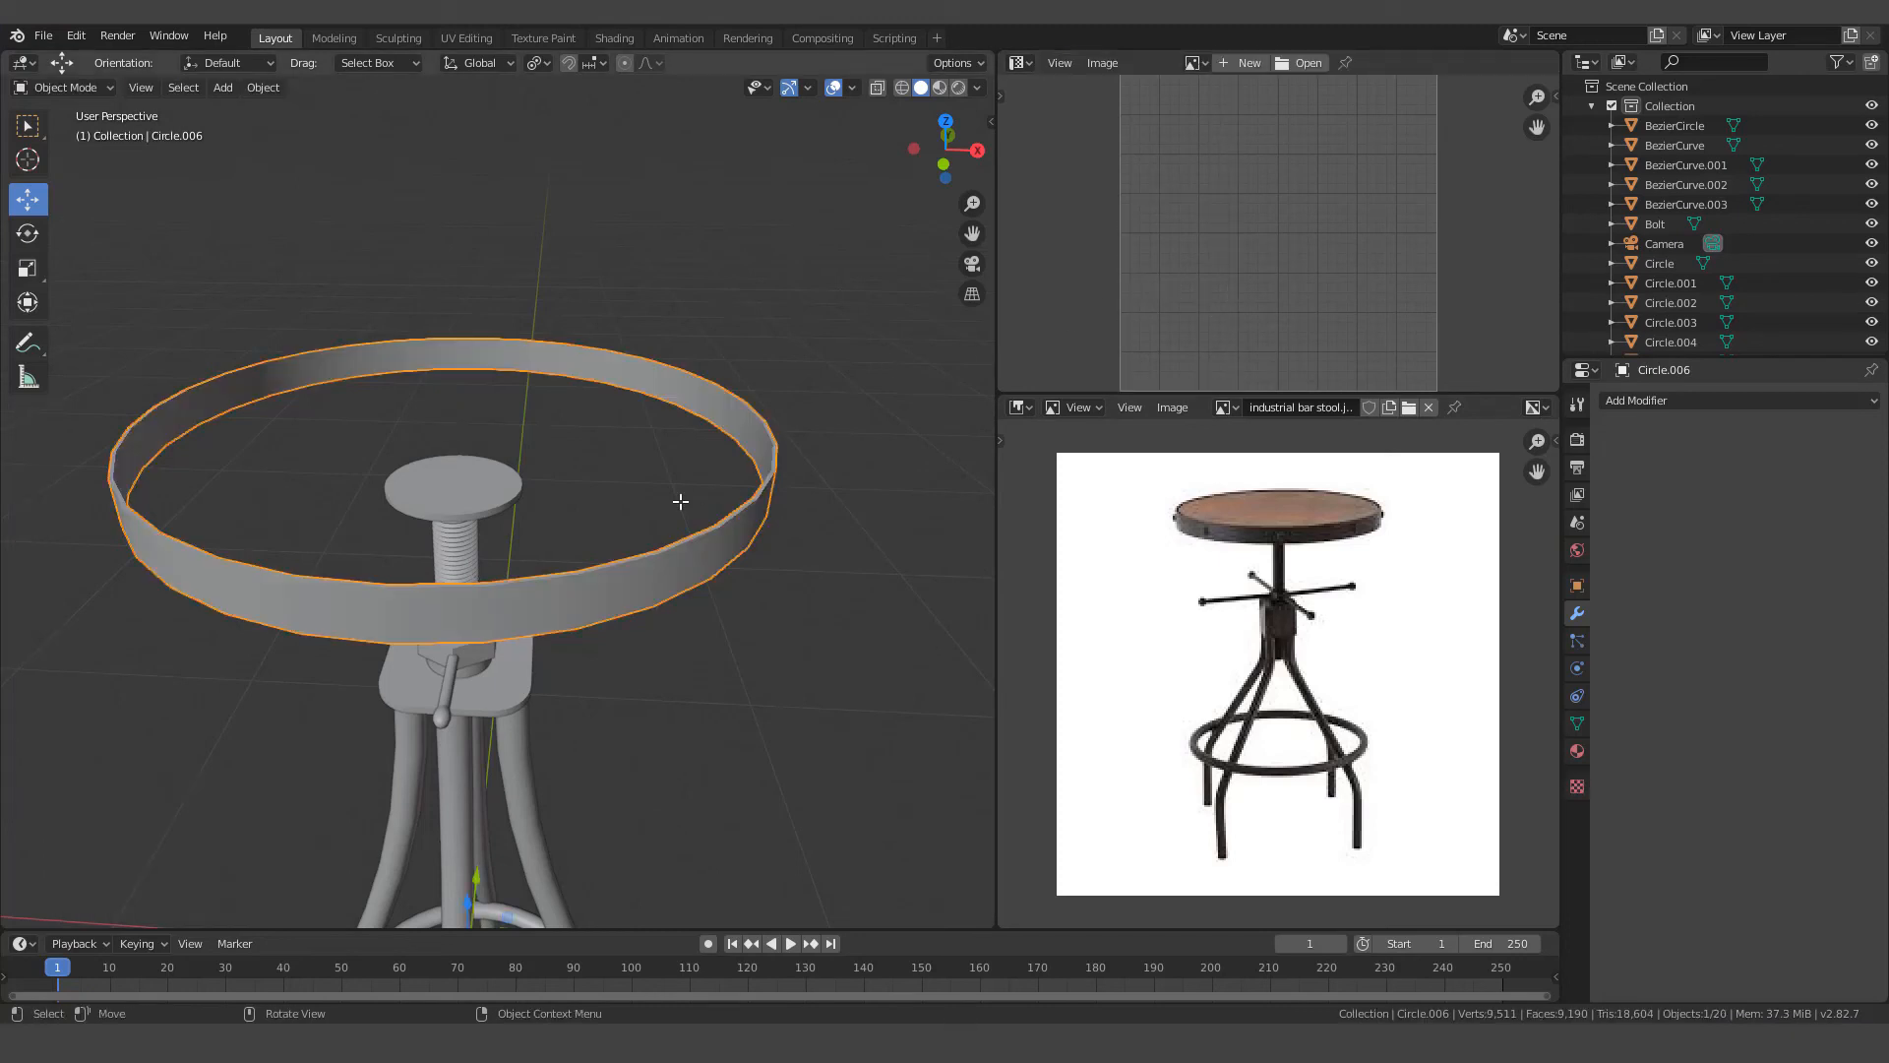
{"action": "right_click", "coordinate": [636, 577]}
{"action": "left_click", "coordinate": [622, 574]}
{"action": "left_click", "coordinate": [1576, 724]}
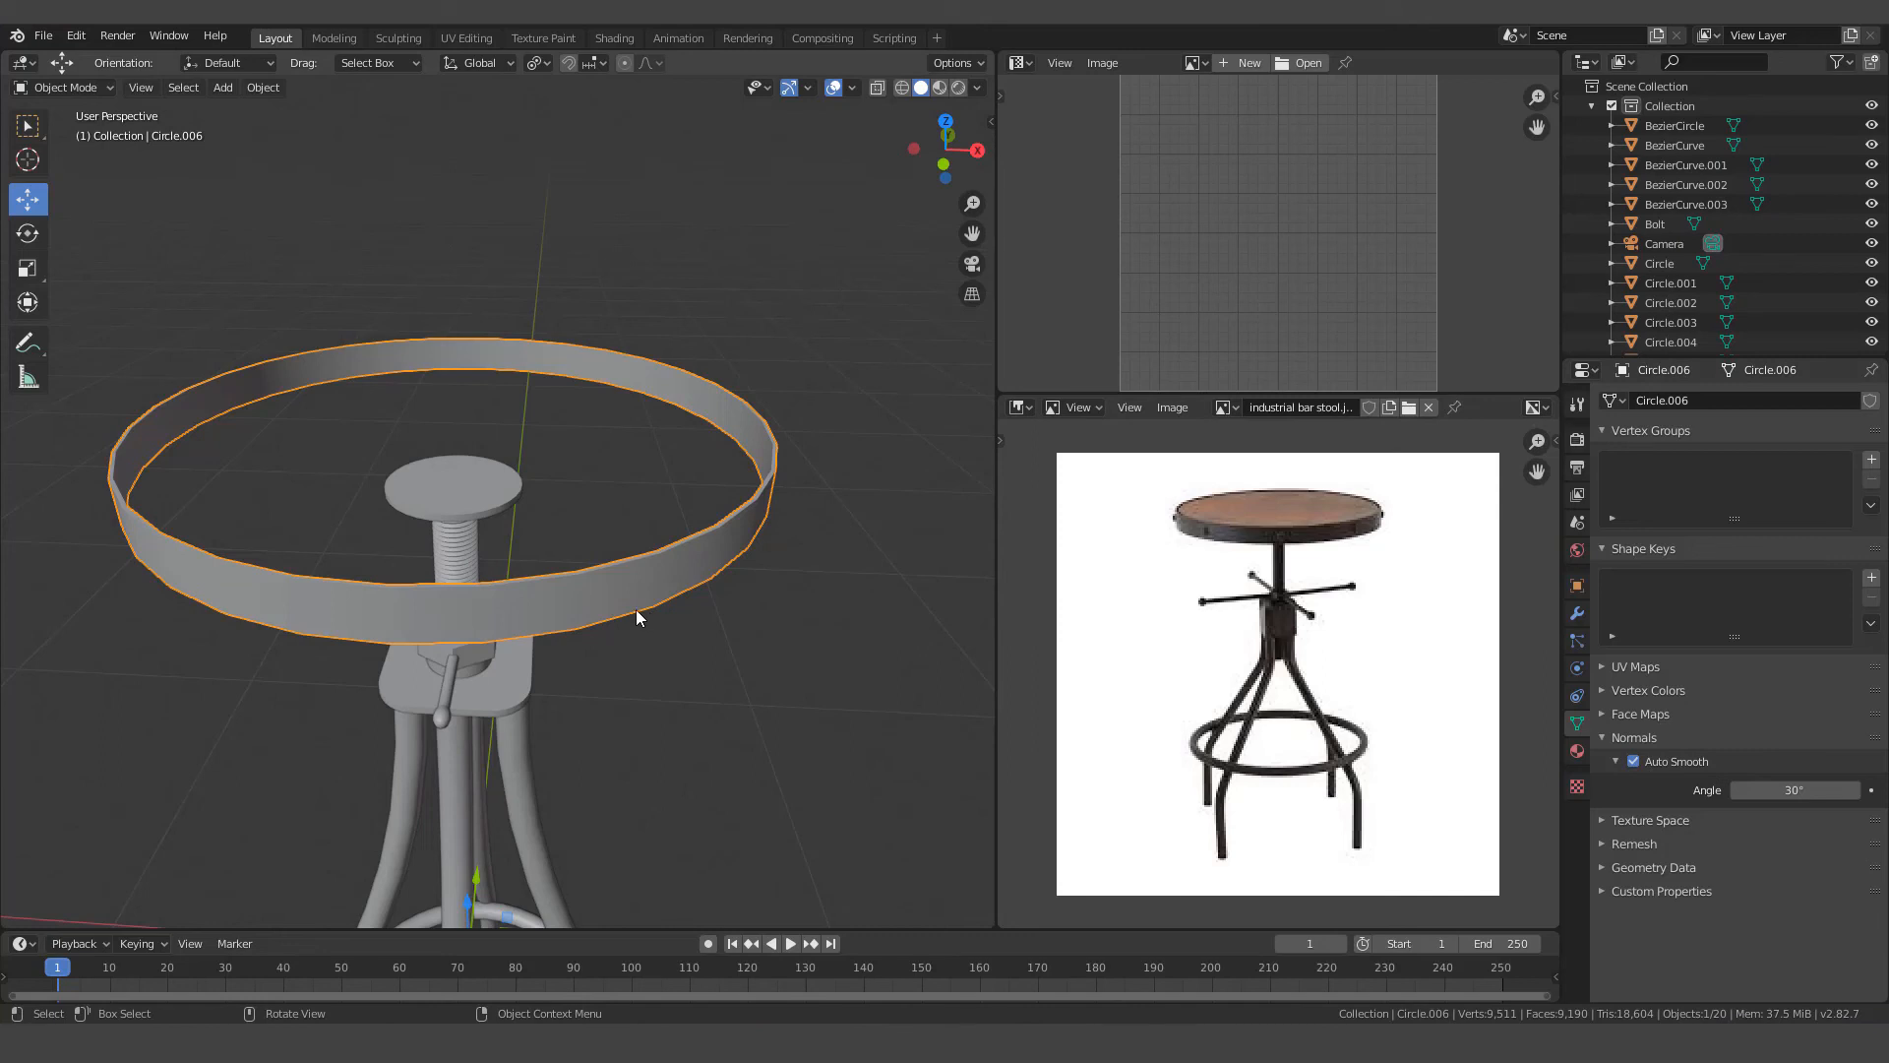
Unhide the seat inside the band
{"action": "key", "text": "alt+h"}
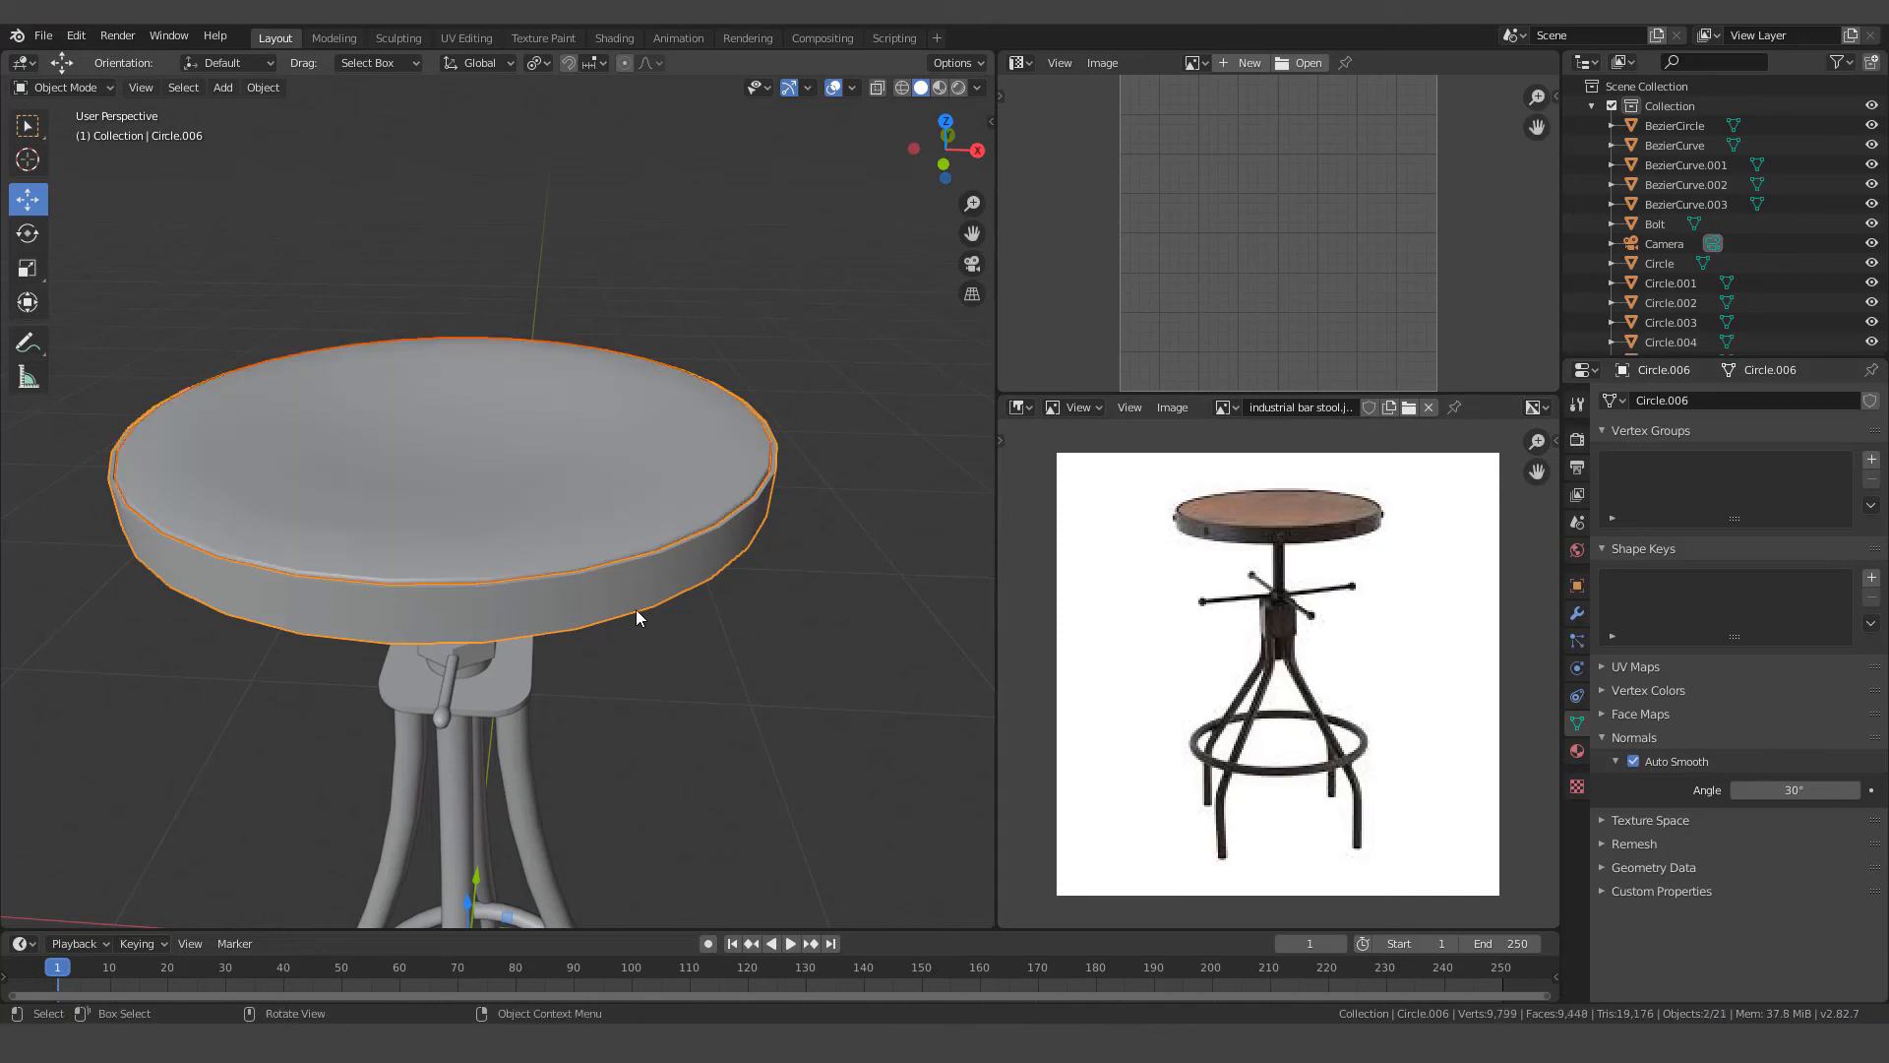
{"action": "scroll", "coordinate": [540, 606], "scroll_direction": "up", "scroll_amount": 3}
{"action": "scroll", "coordinate": [537, 600], "scroll_direction": "down", "scroll_amount": 5}
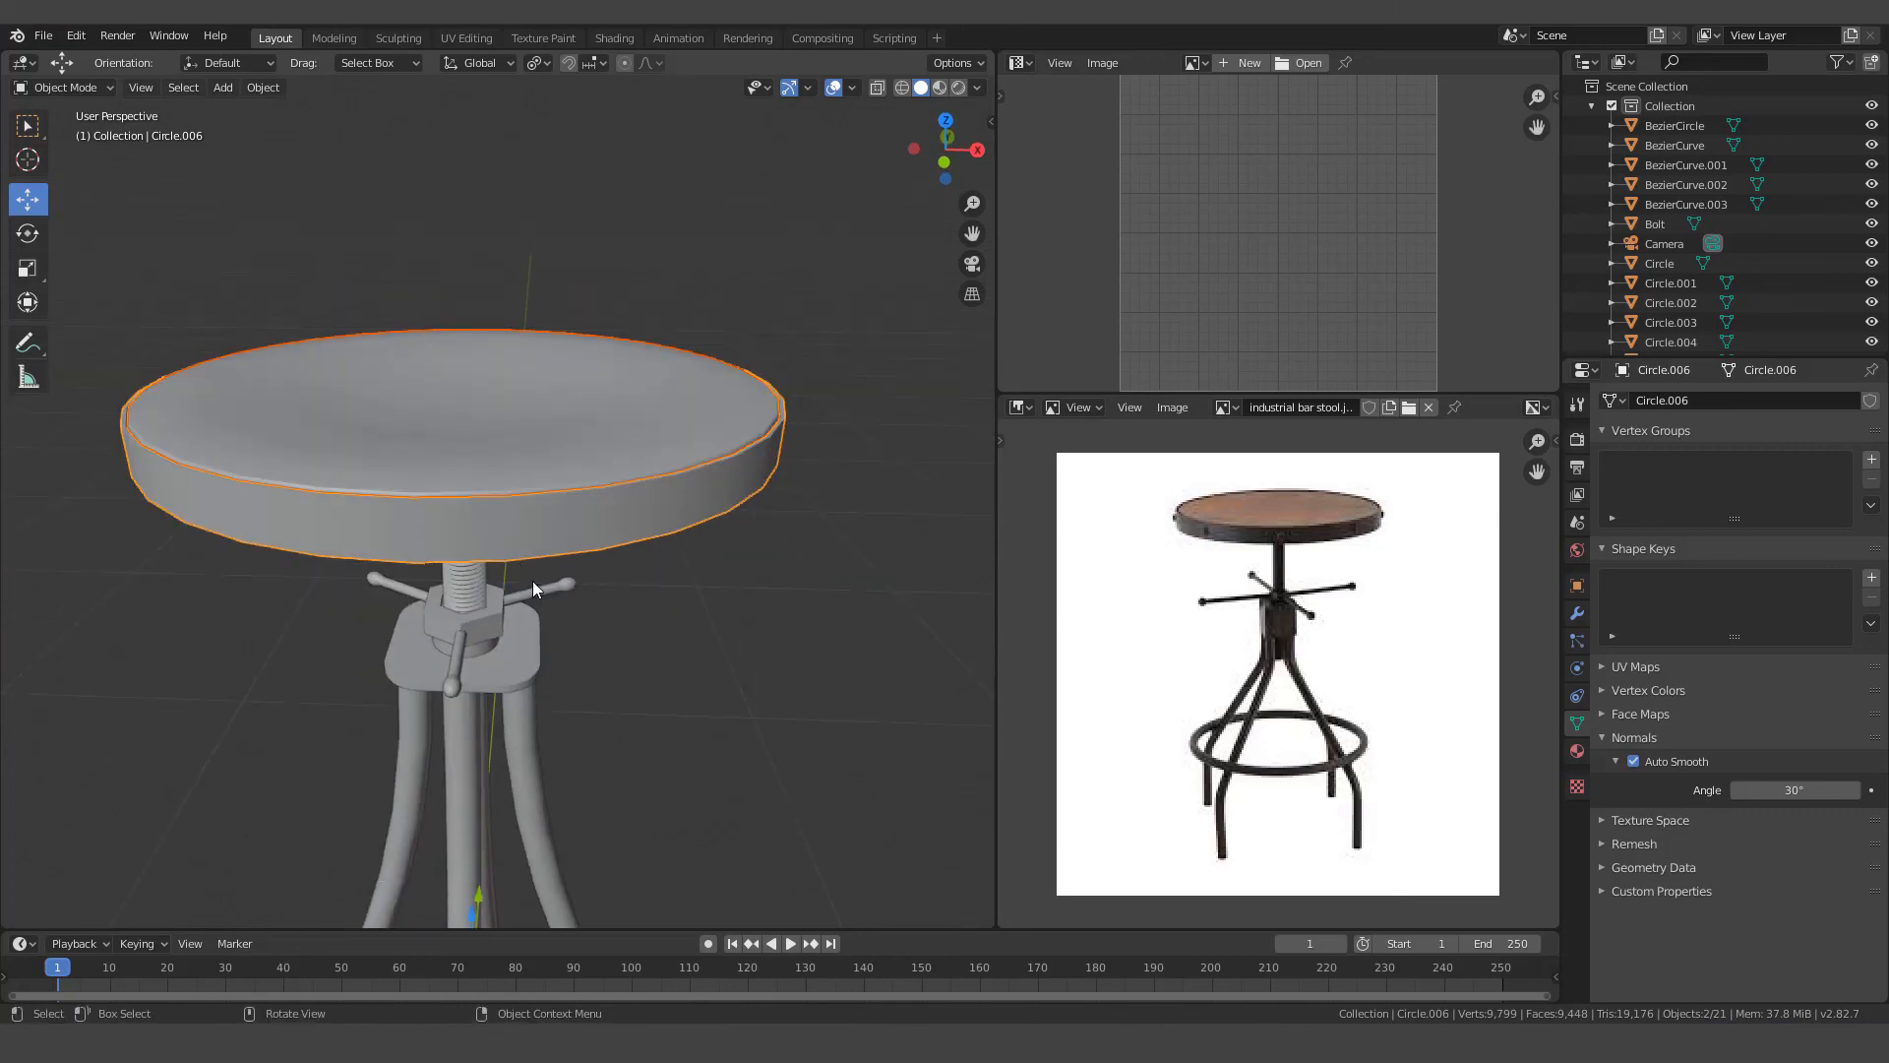
Set the seat's origin to its geometry and raise the seat about 0.012 m along Z within the band
{"action": "left_click", "coordinate": [345, 429]}
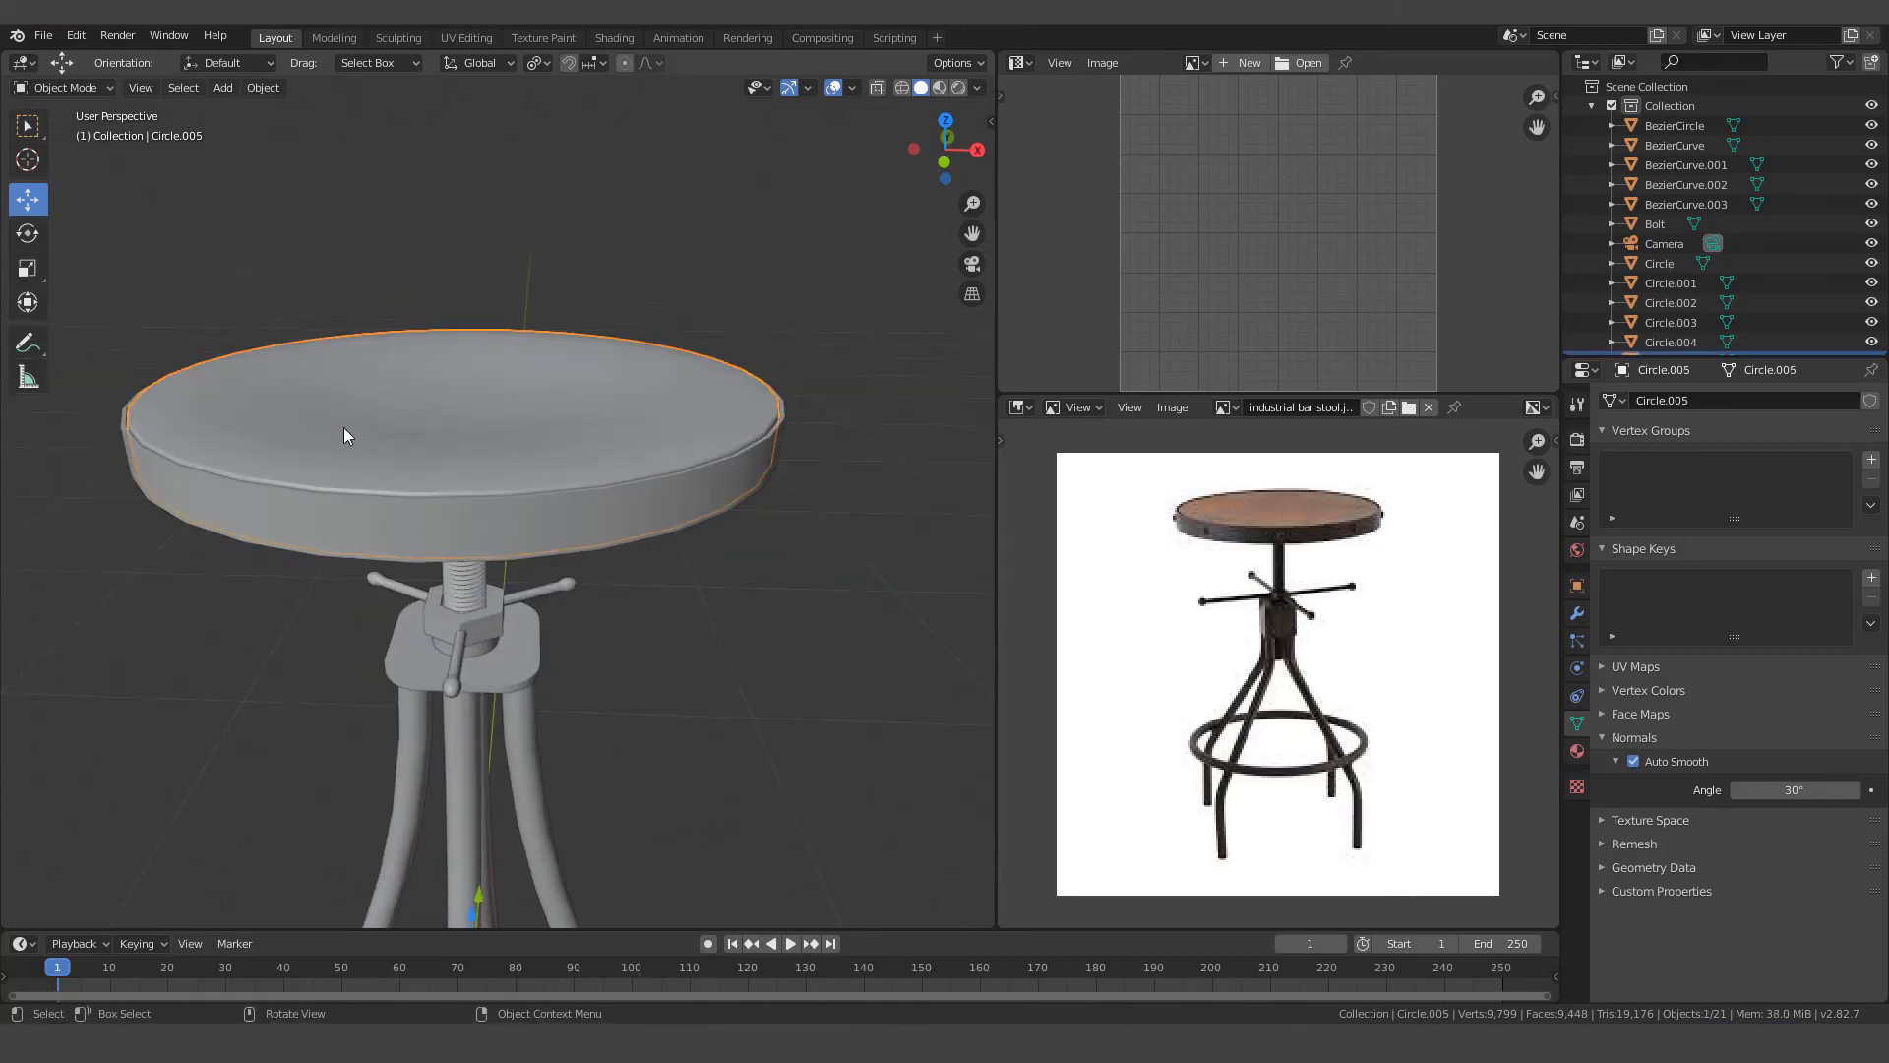
{"action": "right_click", "coordinate": [417, 397]}
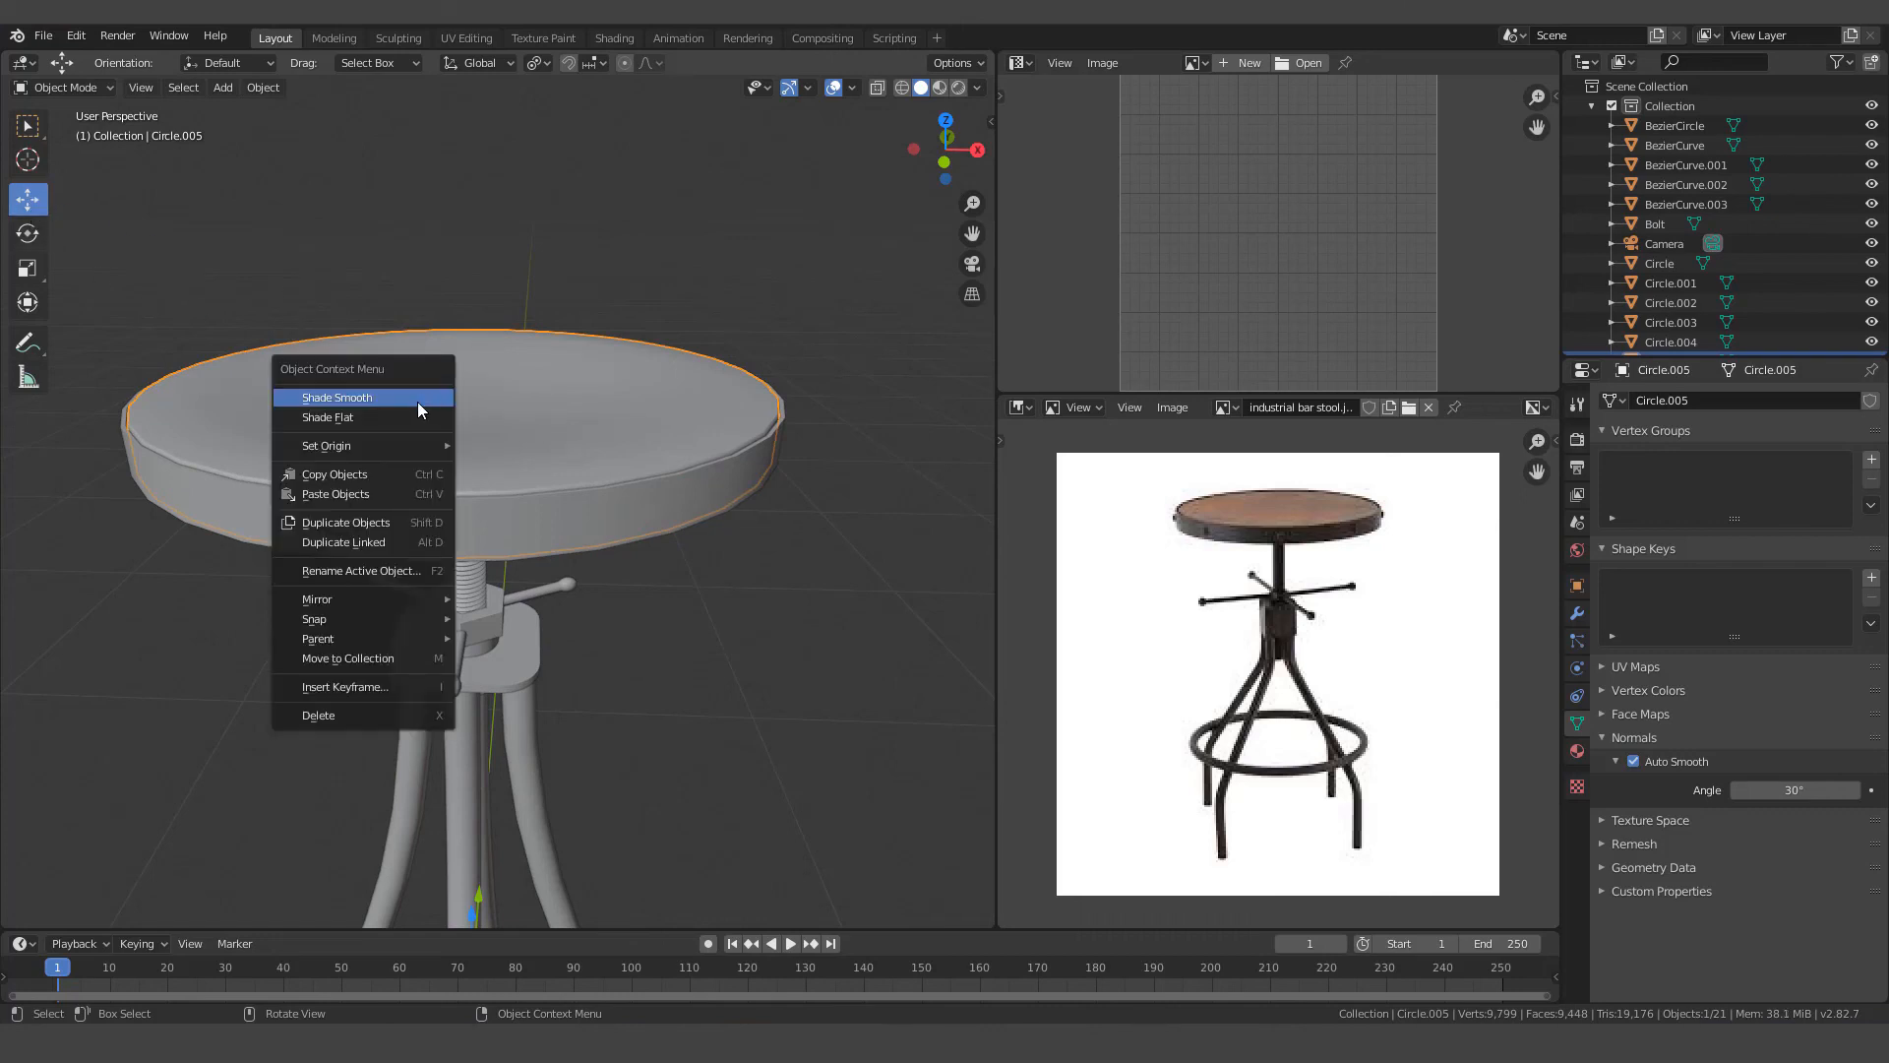
{"action": "mouse_move", "coordinate": [383, 446]}
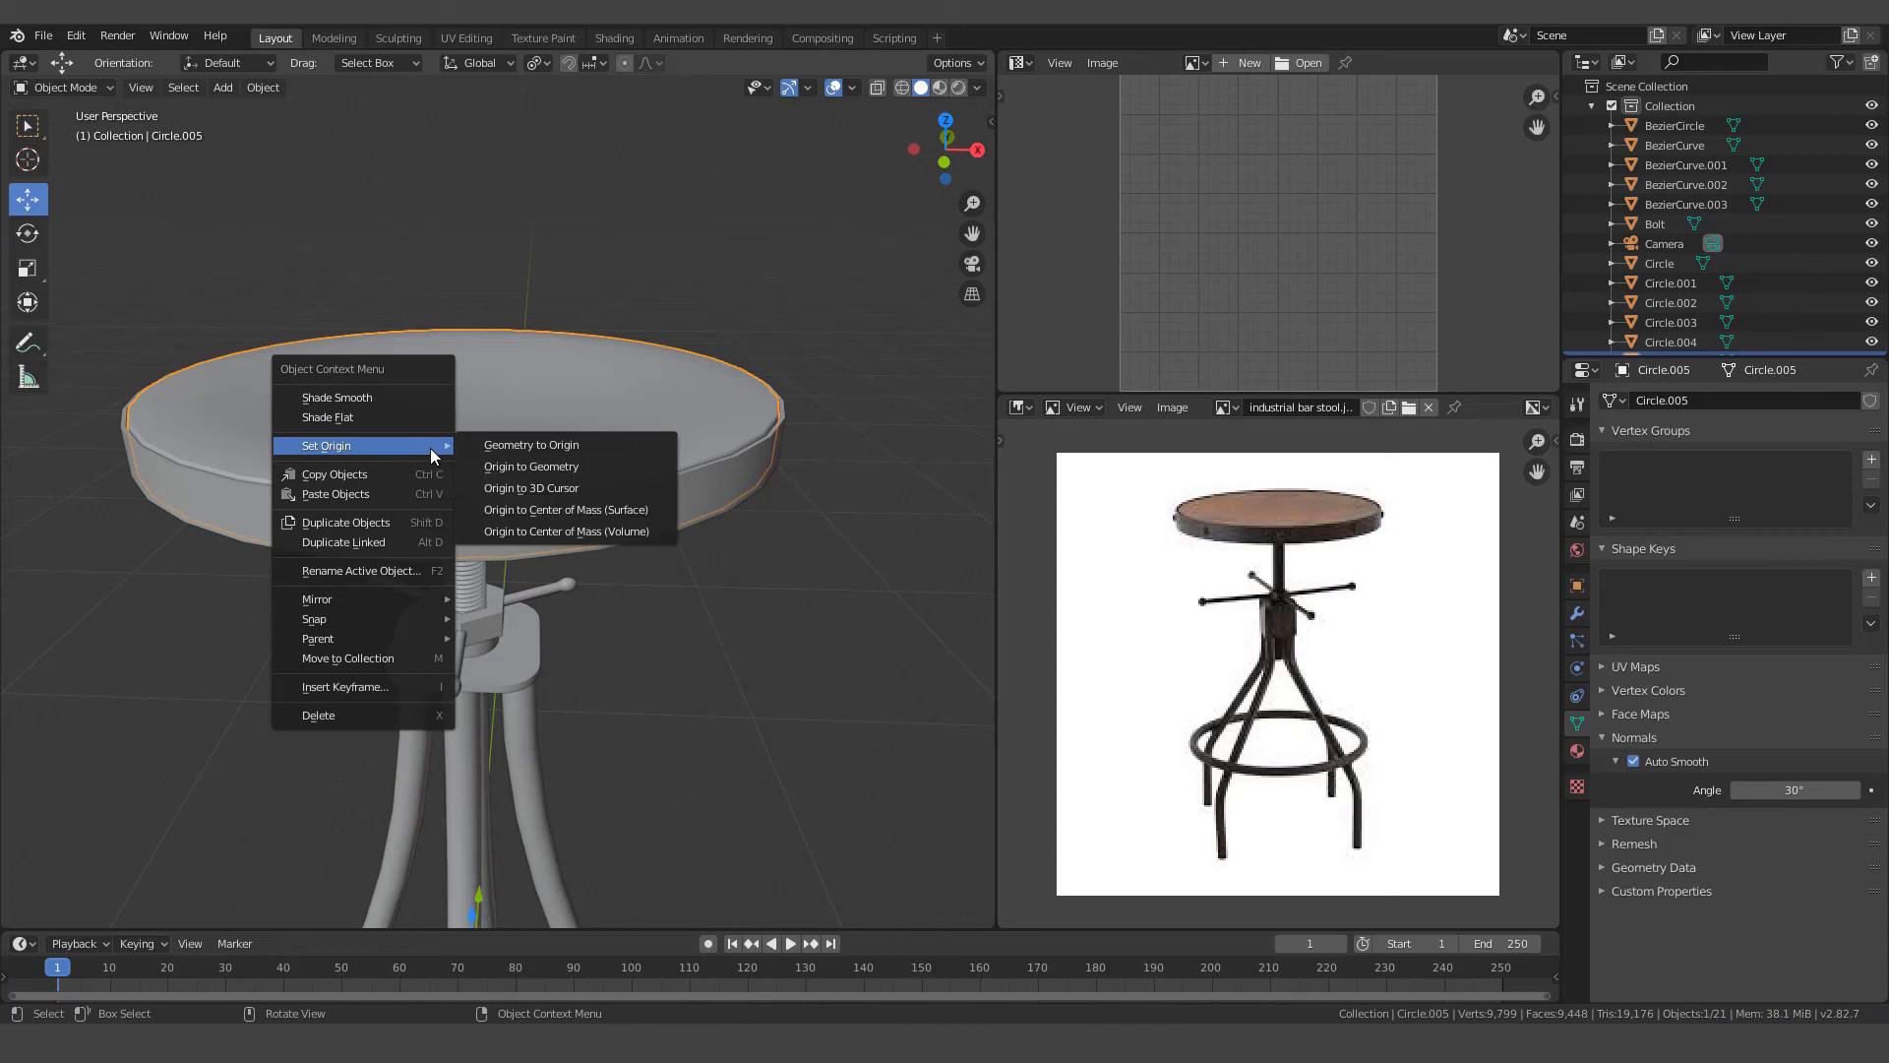
{"action": "left_click", "coordinate": [512, 464]}
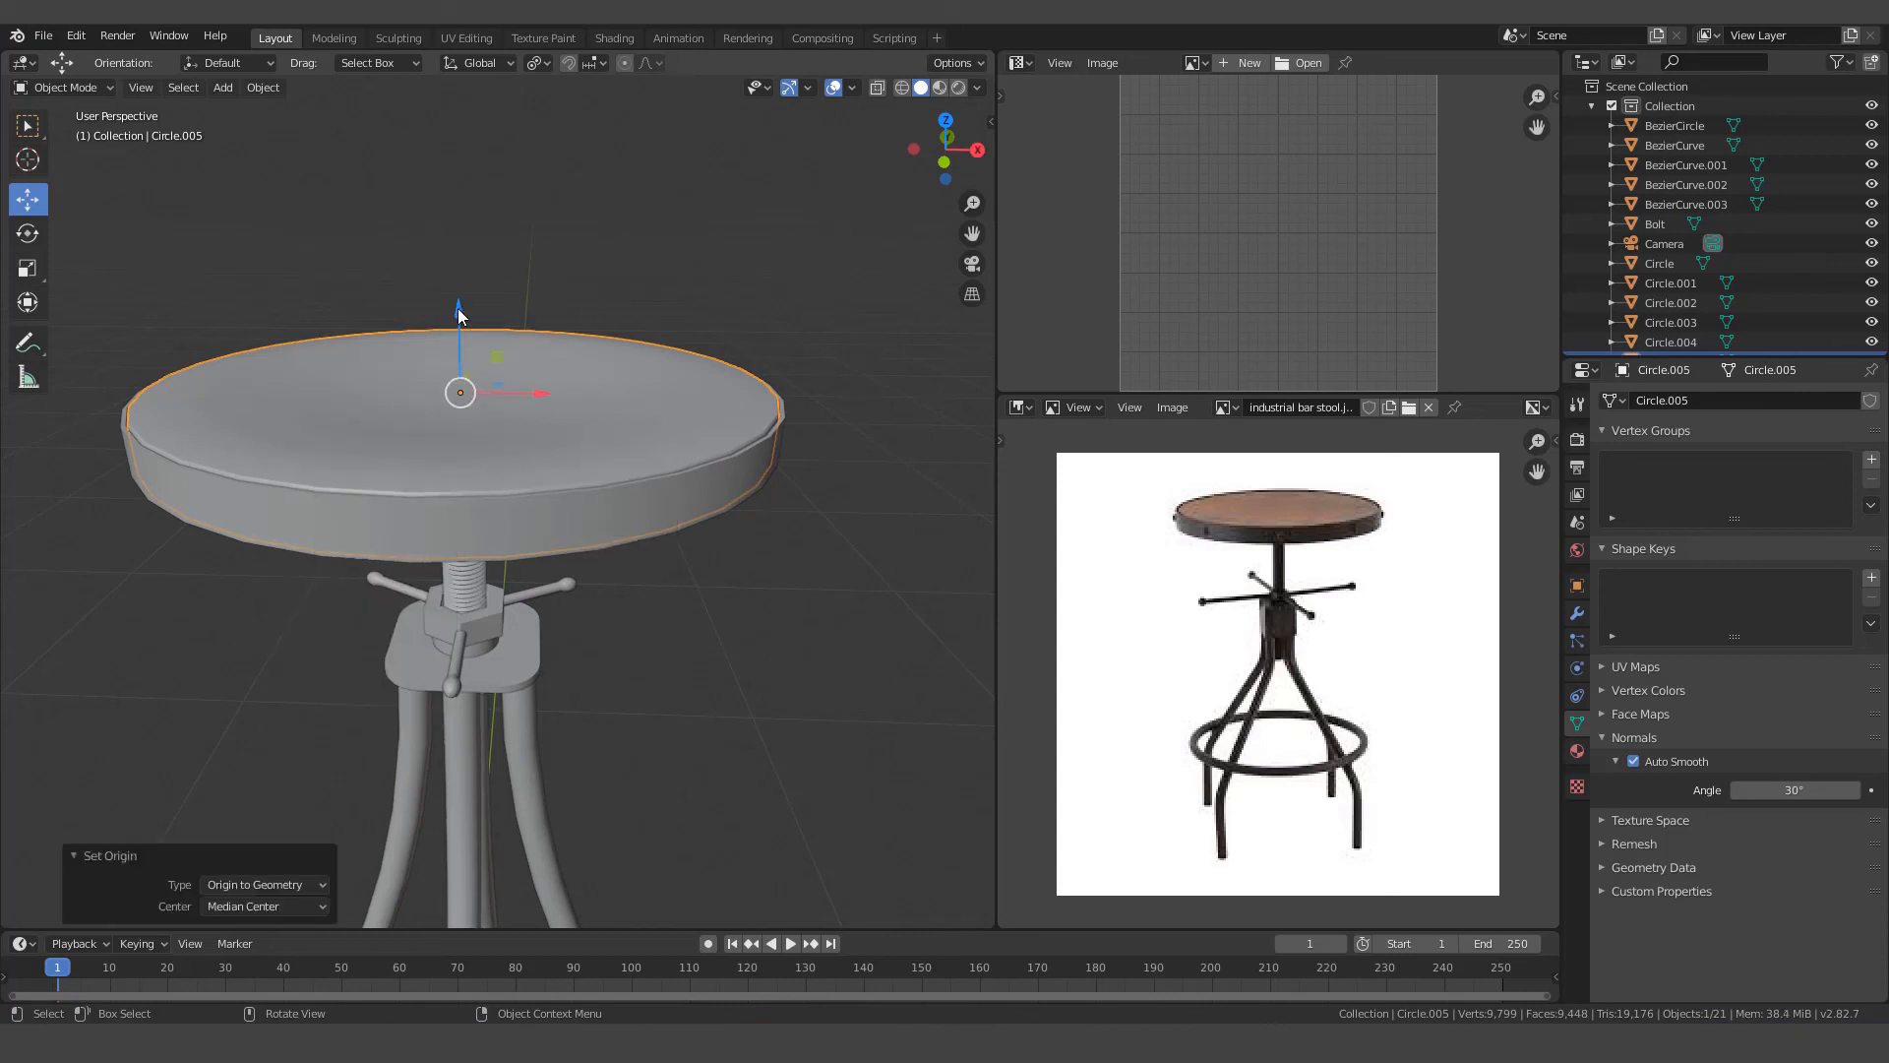
{"action": "left_click_drag", "start_coordinate": [457, 308], "coordinate": [464, 297]}
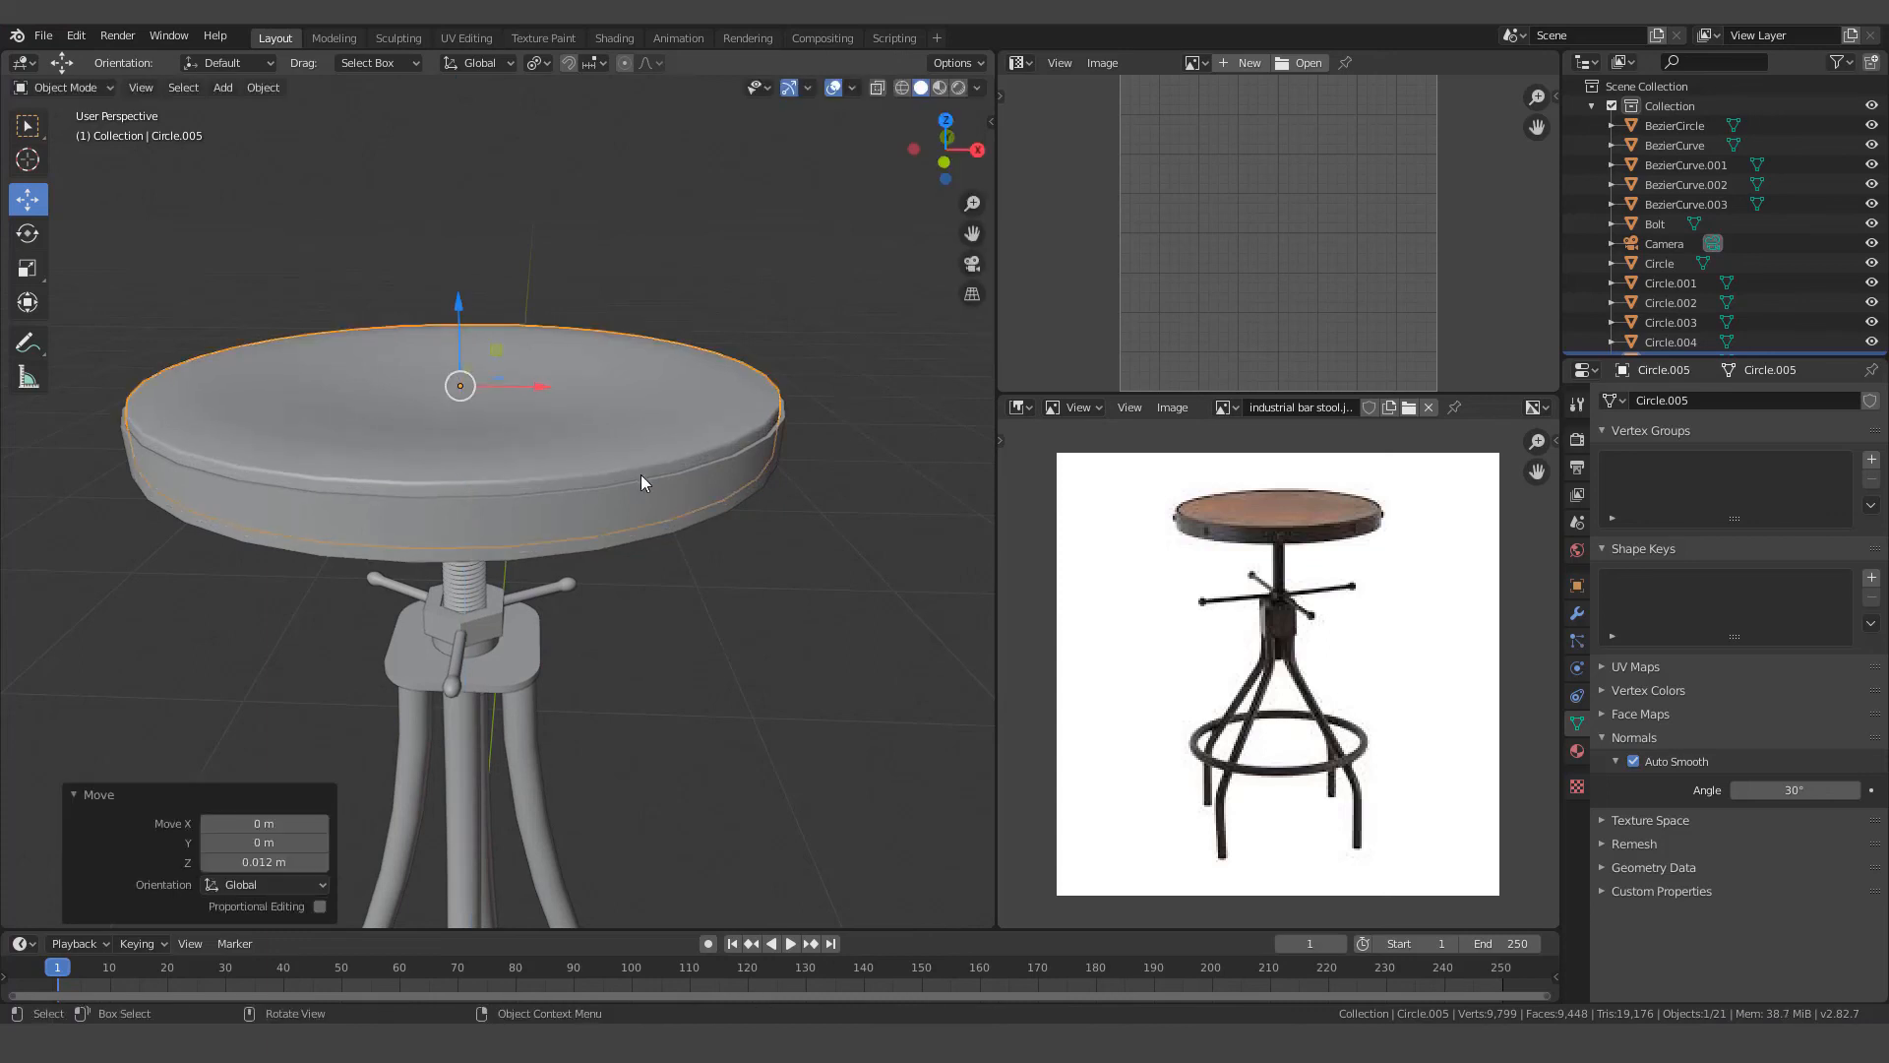
Select the seat together with its band and lower both about 0.0306 m along Z toward the support plate
{"action": "mouse_move", "coordinate": [648, 470]}
{"action": "middle_mouse_down"}
{"action": "mouse_move", "coordinate": [686, 448]}
{"action": "mouse_move", "coordinate": [680, 464]}
{"action": "middle_mouse_up"}
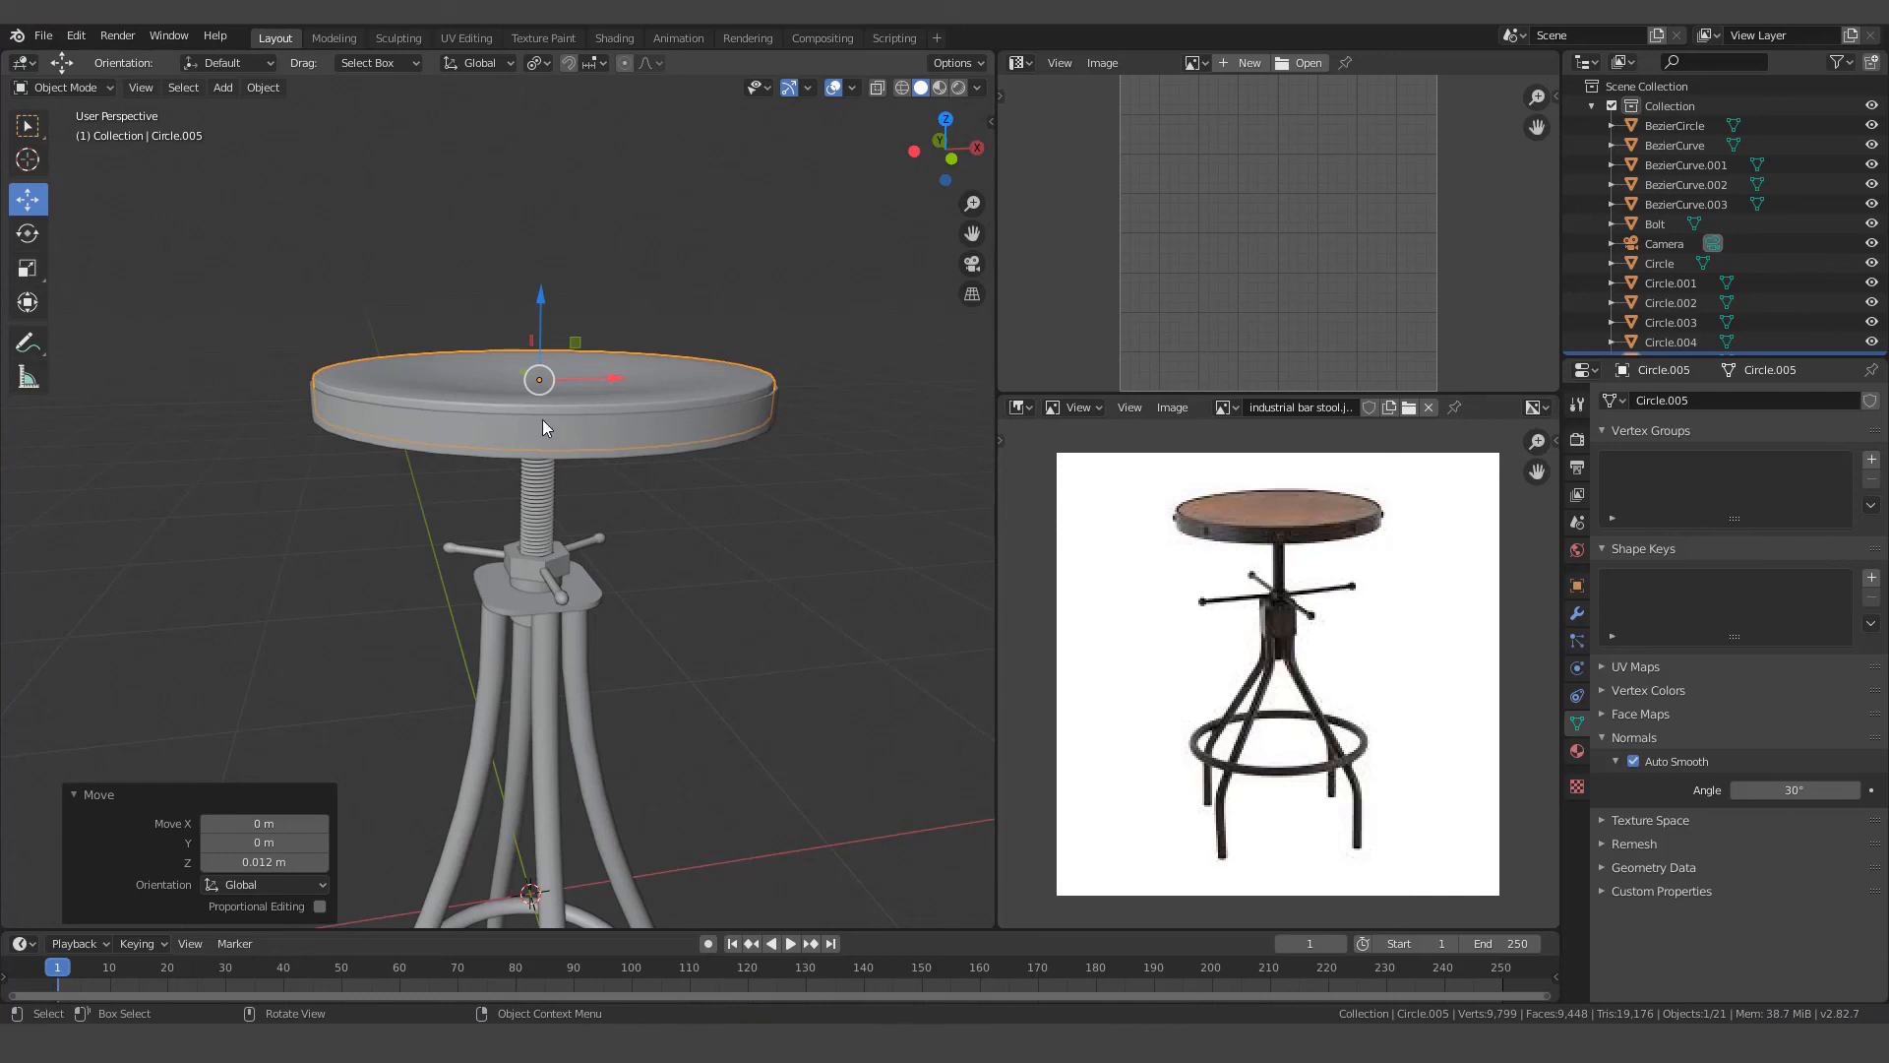
{"action": "scroll", "coordinate": [551, 420], "scroll_direction": "up", "scroll_amount": 3}
{"action": "scroll", "coordinate": [551, 417], "scroll_direction": "down", "scroll_amount": 3}
{"action": "mouse_move", "coordinate": [578, 439]}
{"action": "middle_mouse_down"}
{"action": "mouse_move", "coordinate": [611, 416]}
{"action": "mouse_move", "coordinate": [570, 465]}
{"action": "middle_mouse_up"}
{"action": "scroll", "coordinate": [616, 421], "scroll_direction": "up", "scroll_amount": 2}
{"action": "scroll", "coordinate": [616, 421], "scroll_direction": "up", "scroll_amount": 2}
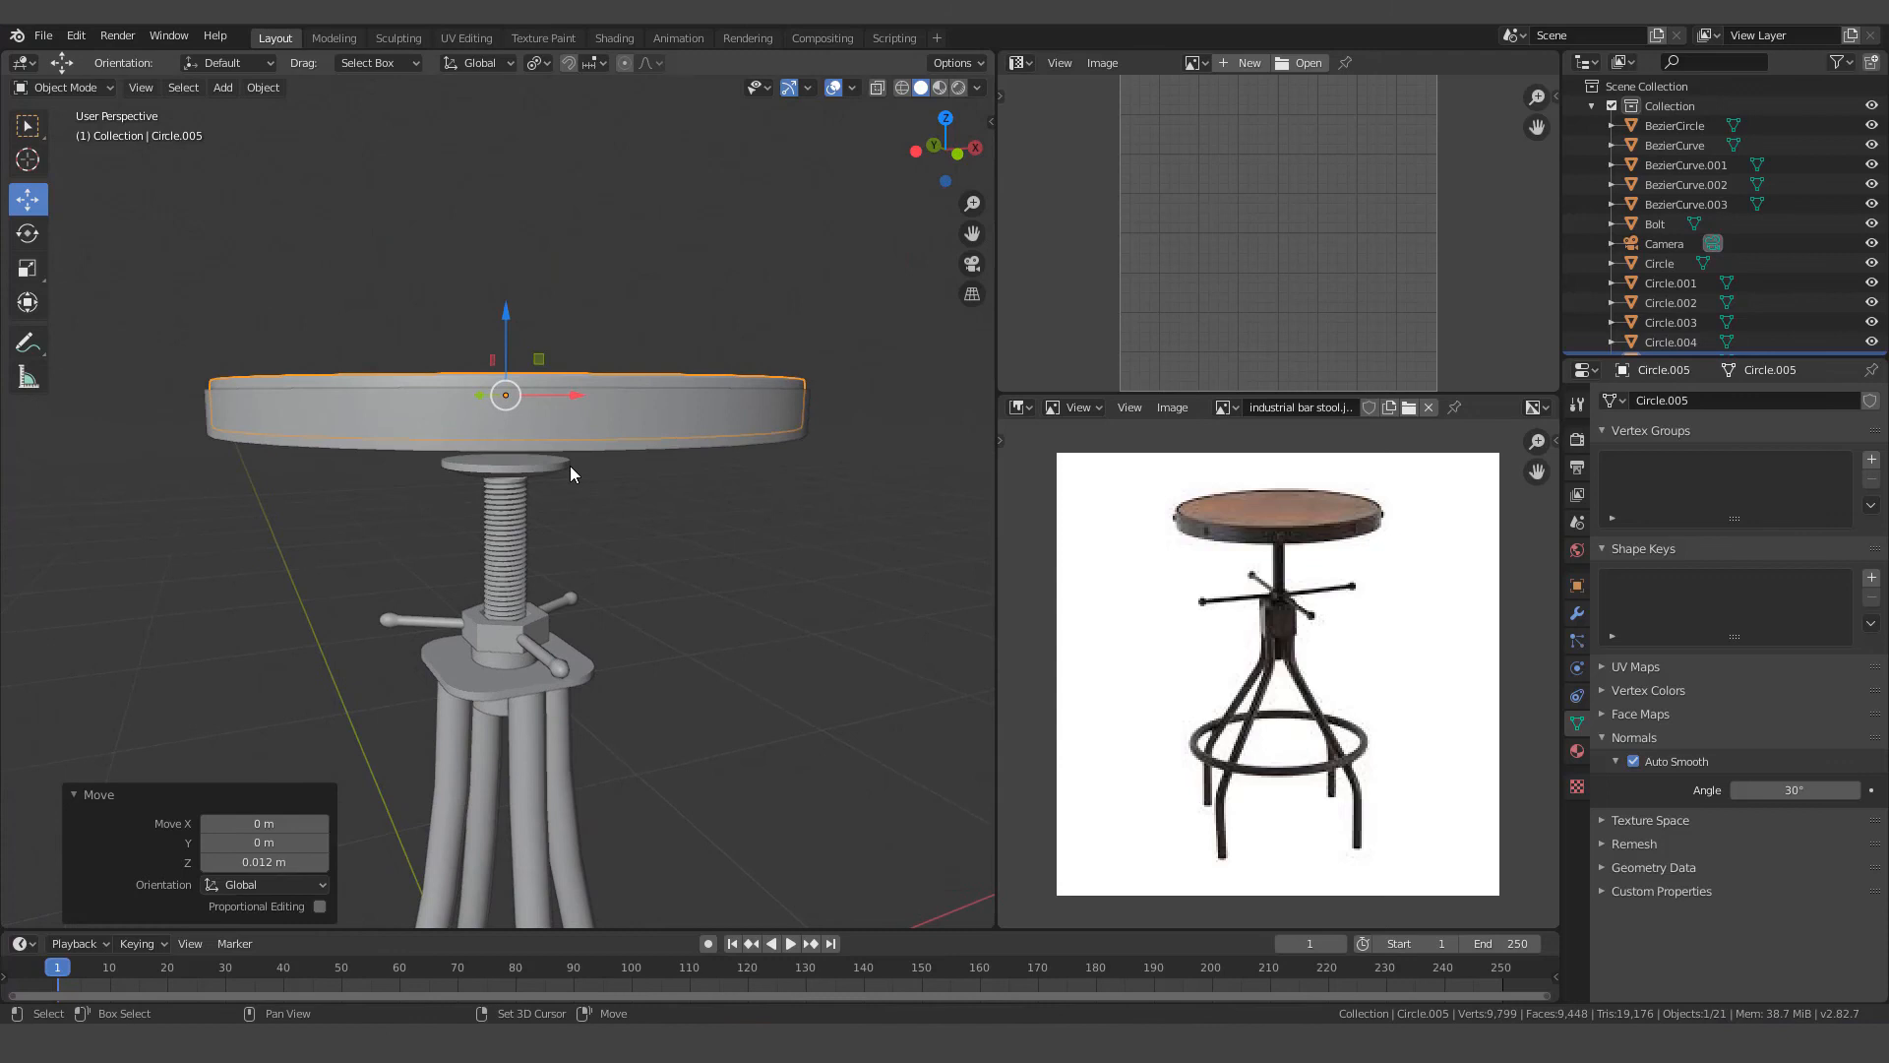
{"action": "left_click", "coordinate": [612, 404], "text": "shift"}
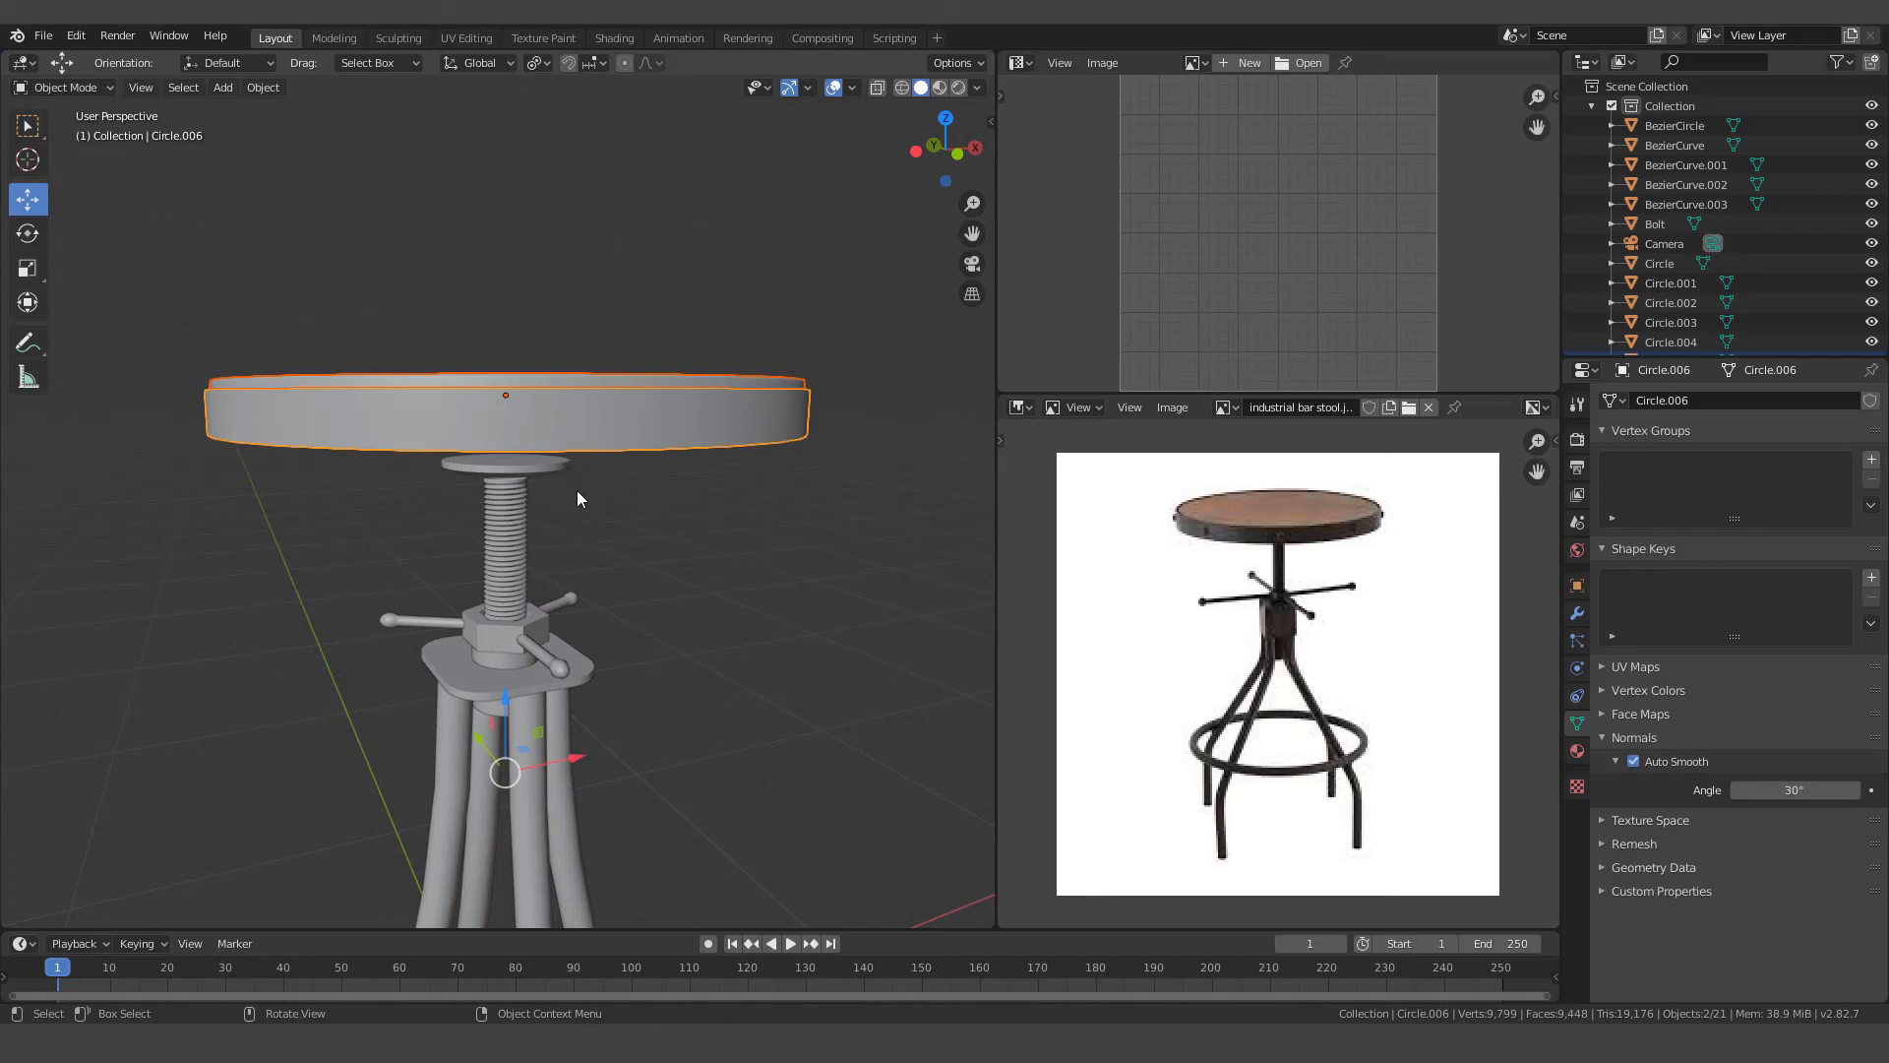
{"action": "key", "text": "g"}
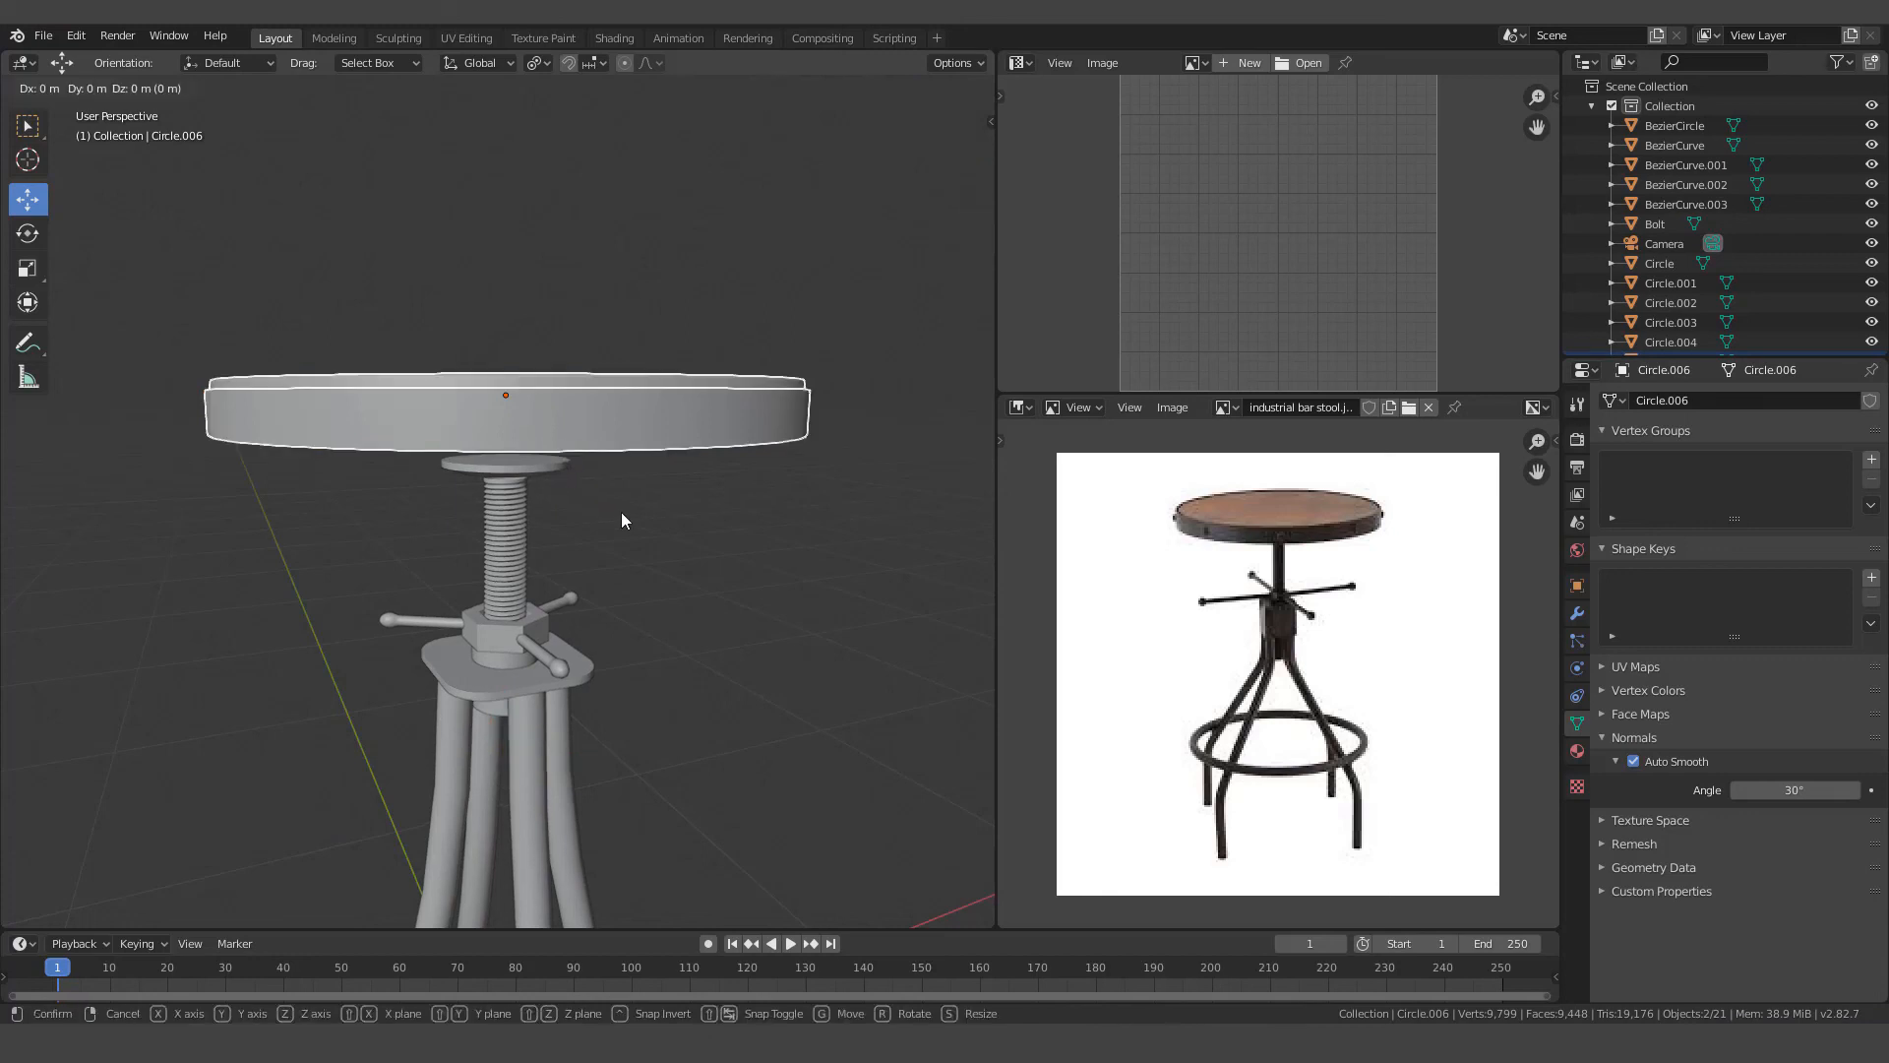
{"action": "key", "text": "z"}
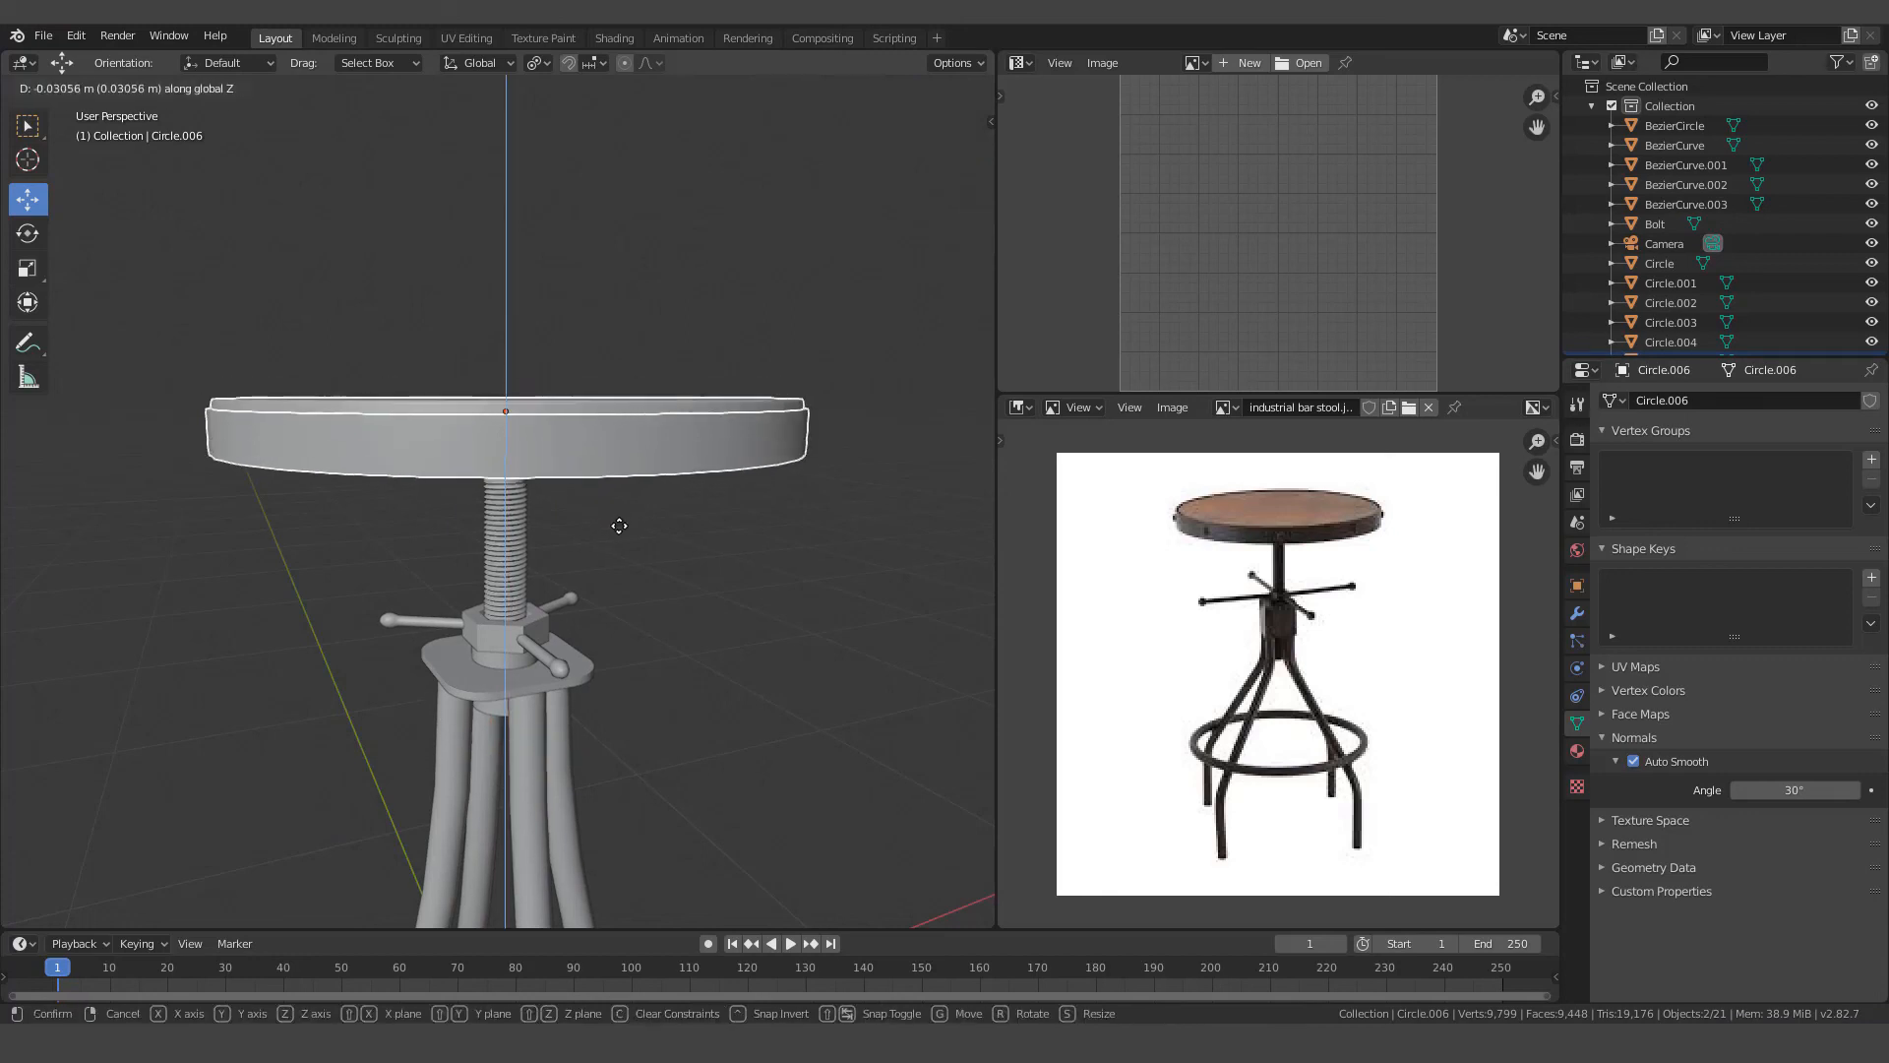
{"action": "left_click", "coordinate": [616, 529]}
Lower the round support plate about 0.0099 m along Z onto the top of the threaded post
{"action": "middle_click_drag", "start_coordinate": [616, 523], "coordinate": [618, 511]}
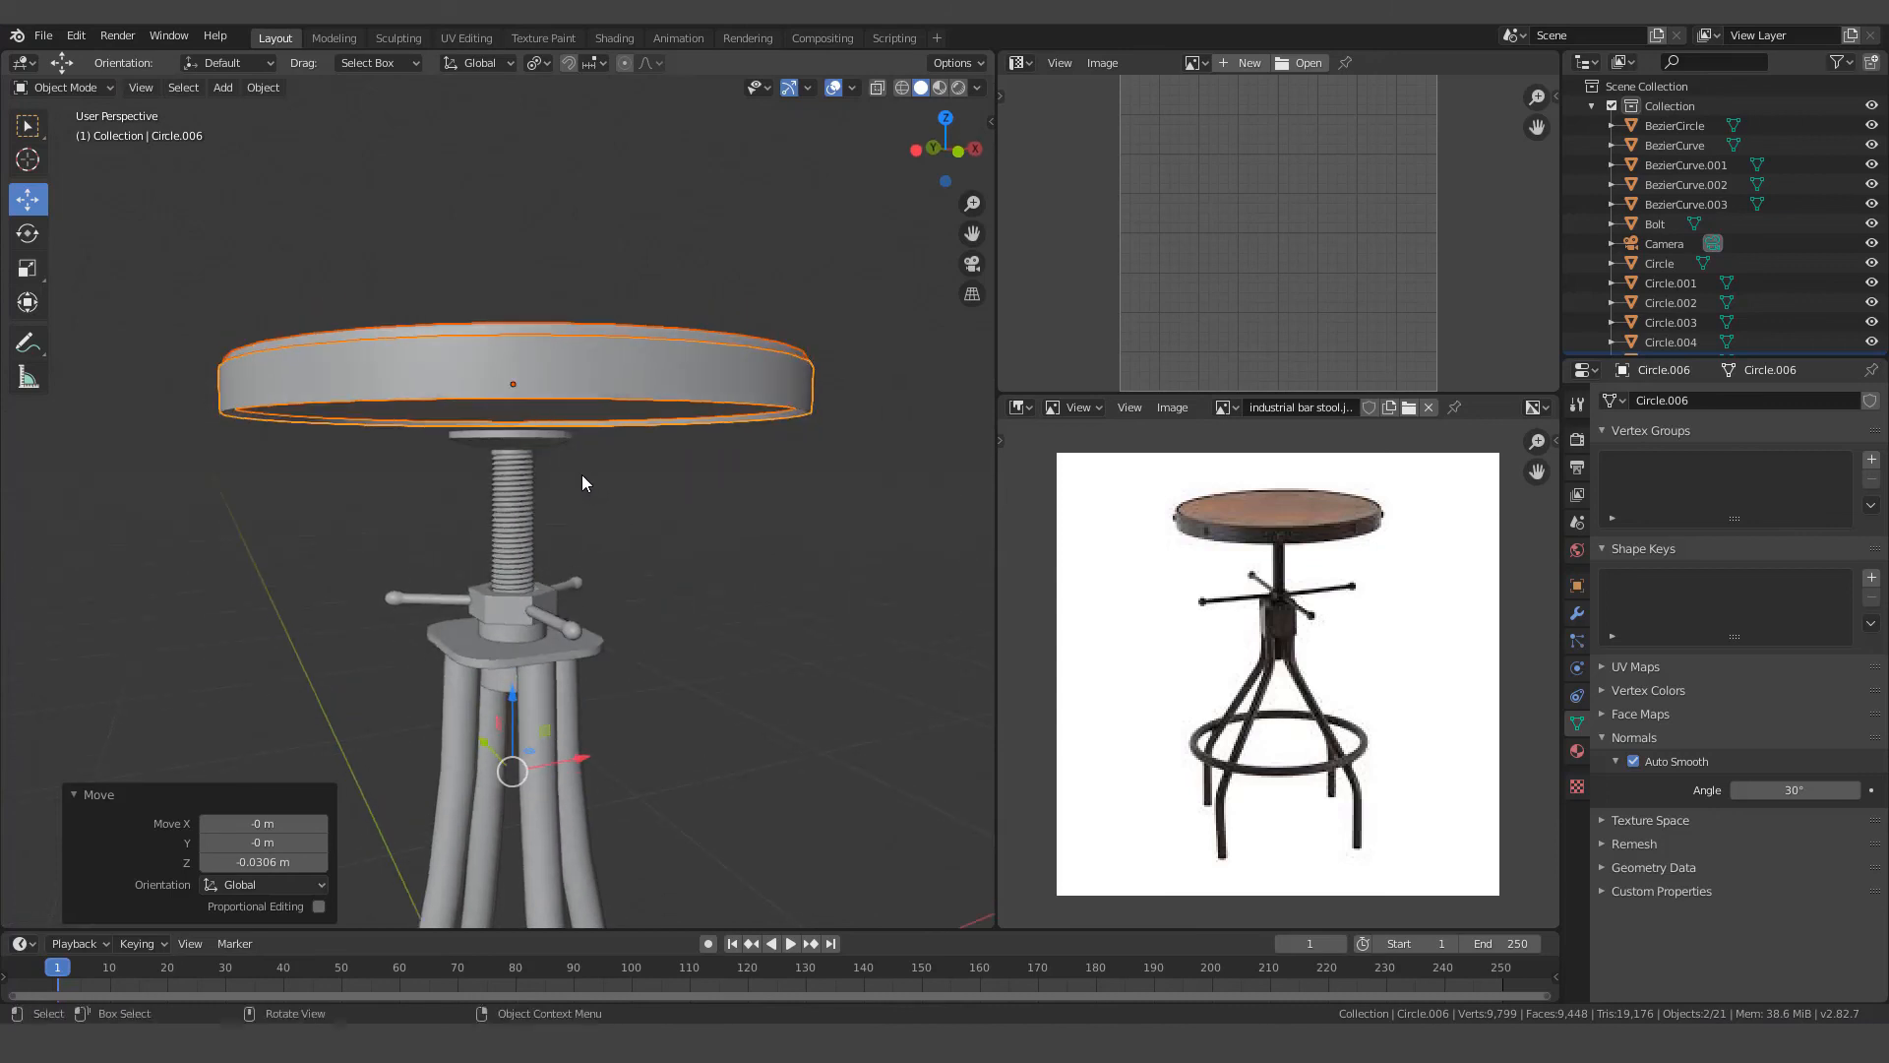
{"action": "scroll", "coordinate": [546, 453], "scroll_direction": "up", "scroll_amount": 5}
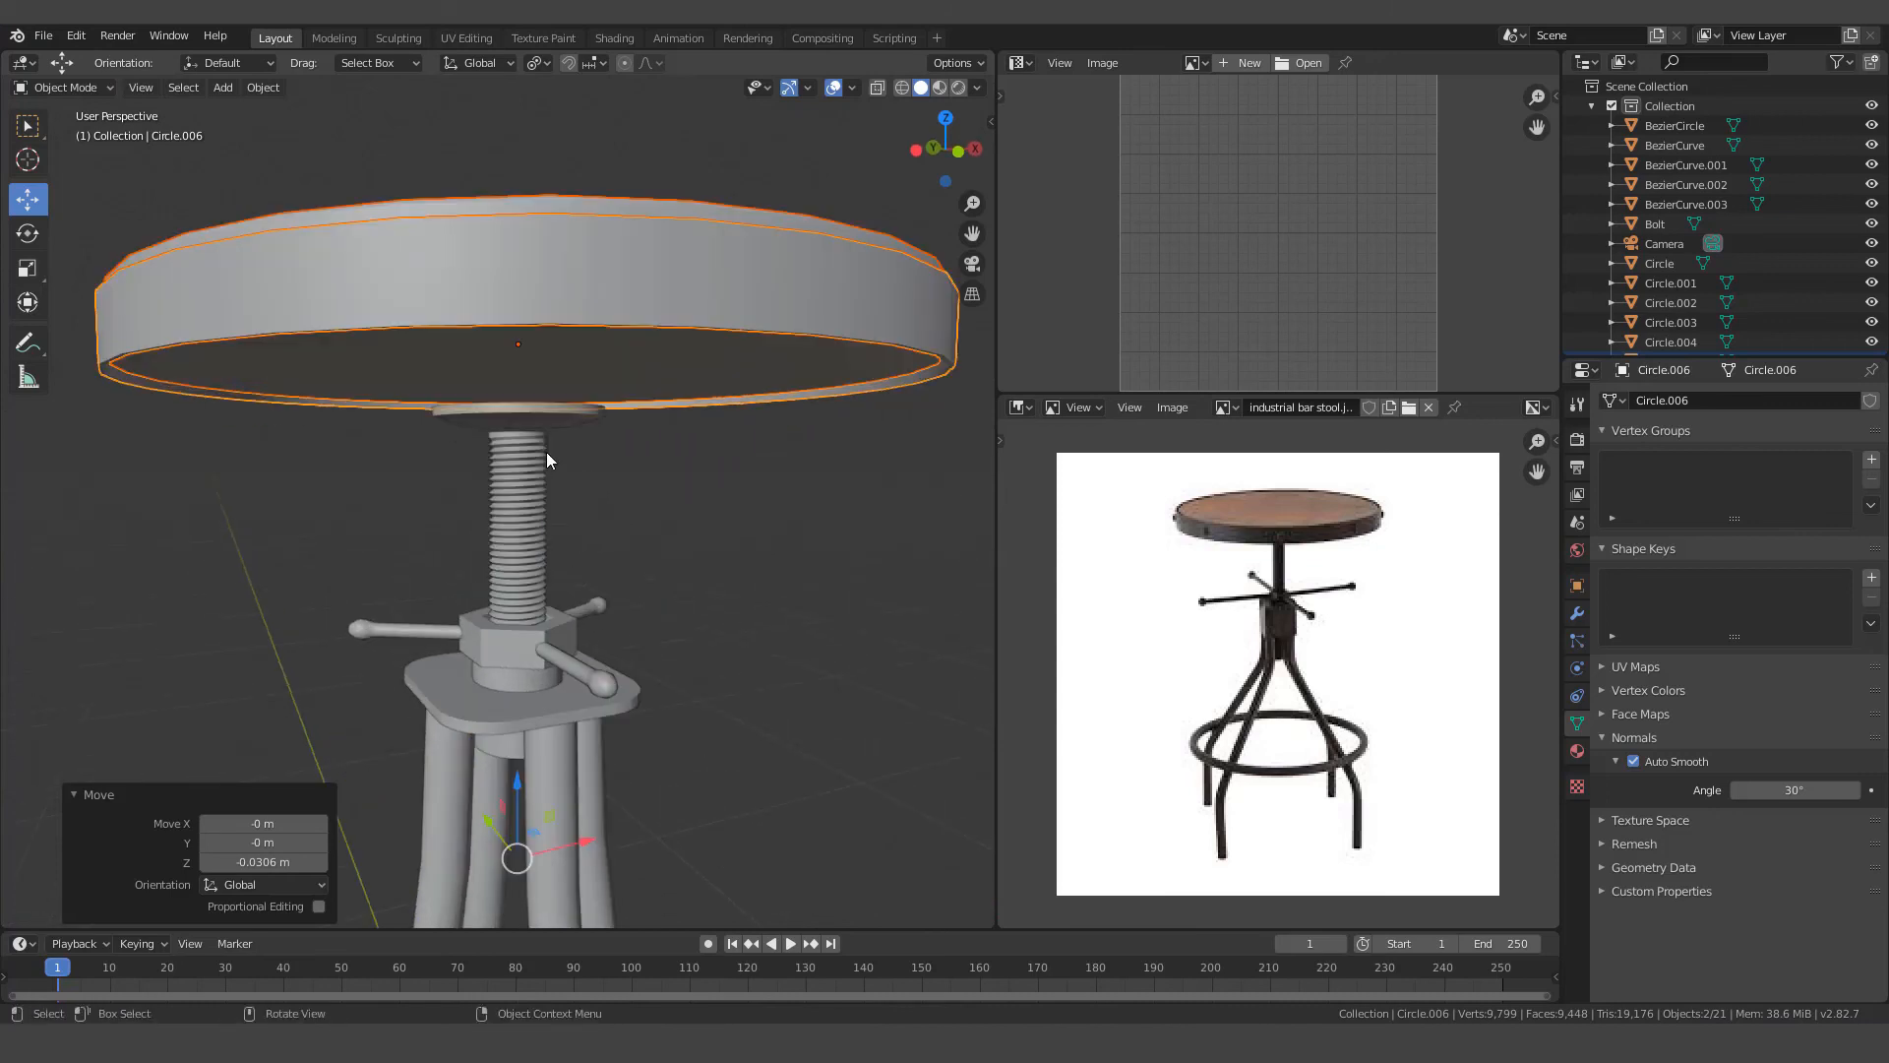
{"action": "mouse_move", "coordinate": [546, 446]}
{"action": "middle_mouse_down"}
{"action": "mouse_move", "coordinate": [574, 445]}
{"action": "mouse_move", "coordinate": [553, 459]}
{"action": "middle_mouse_up"}
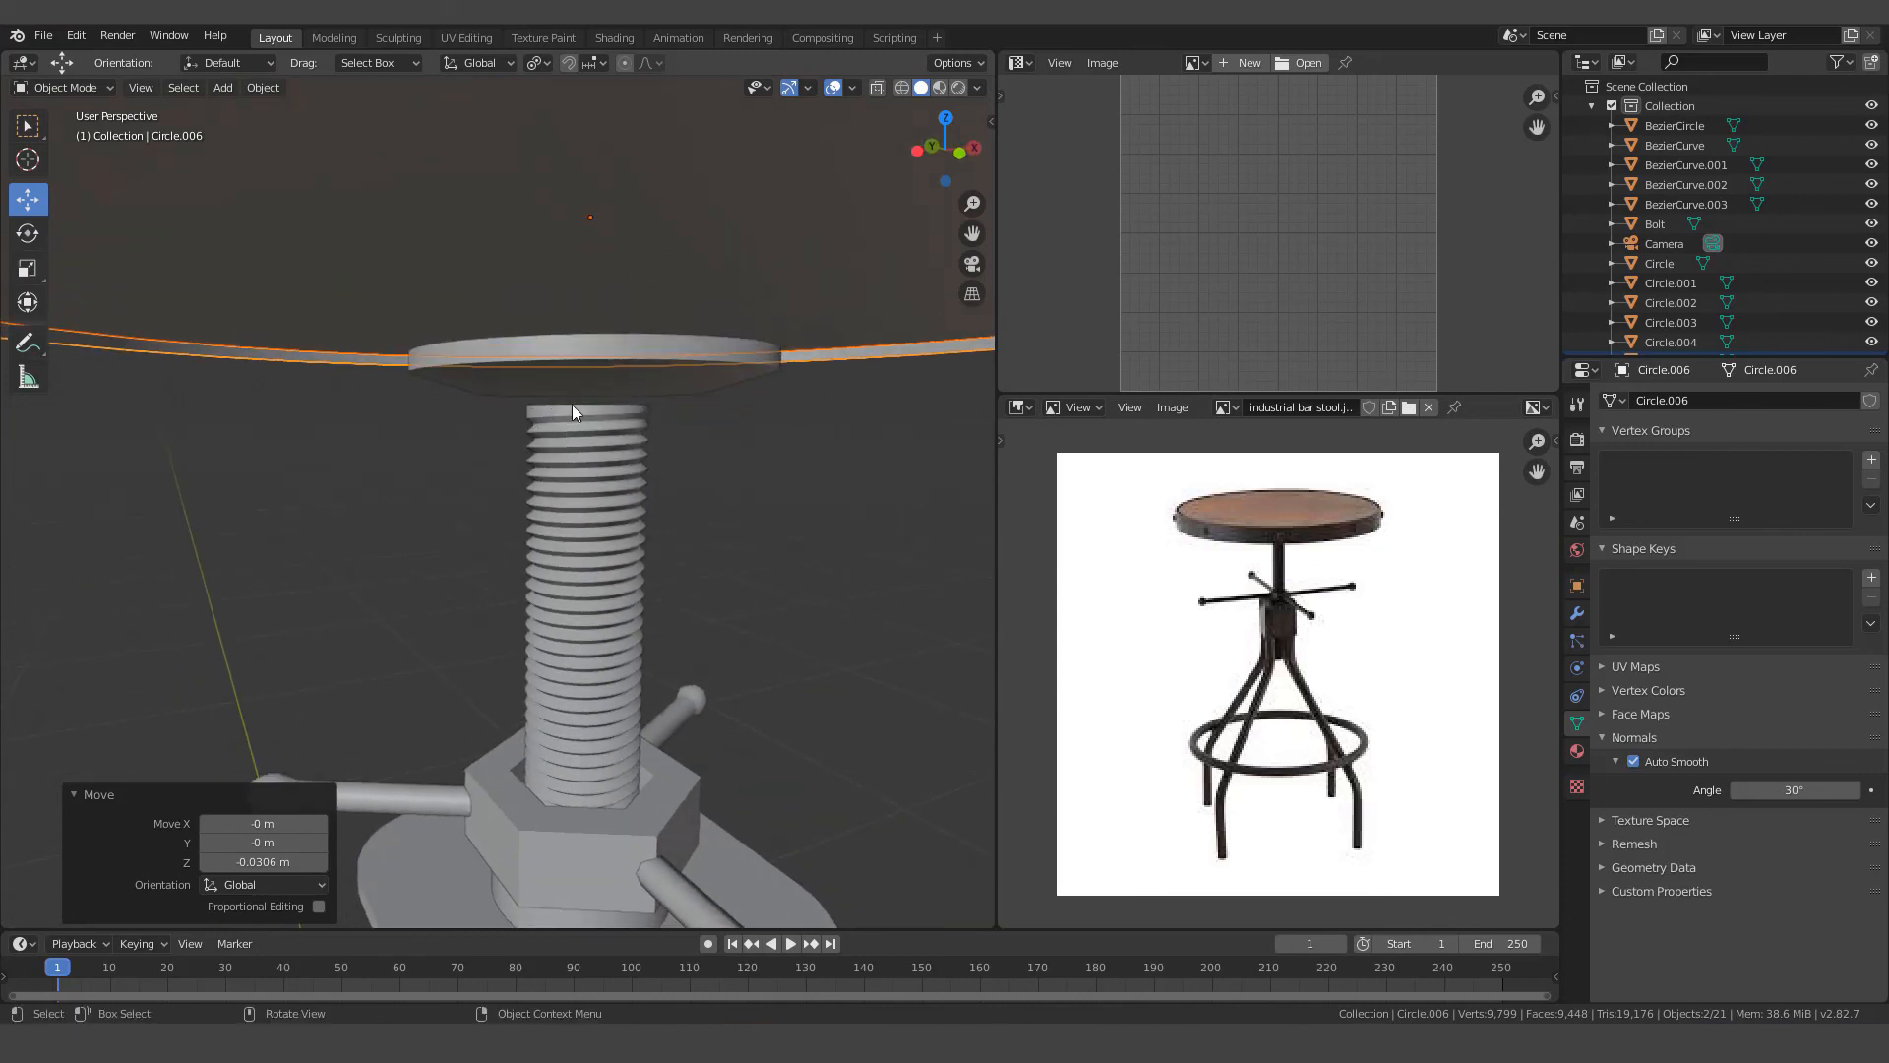
{"action": "left_click", "coordinate": [599, 351]}
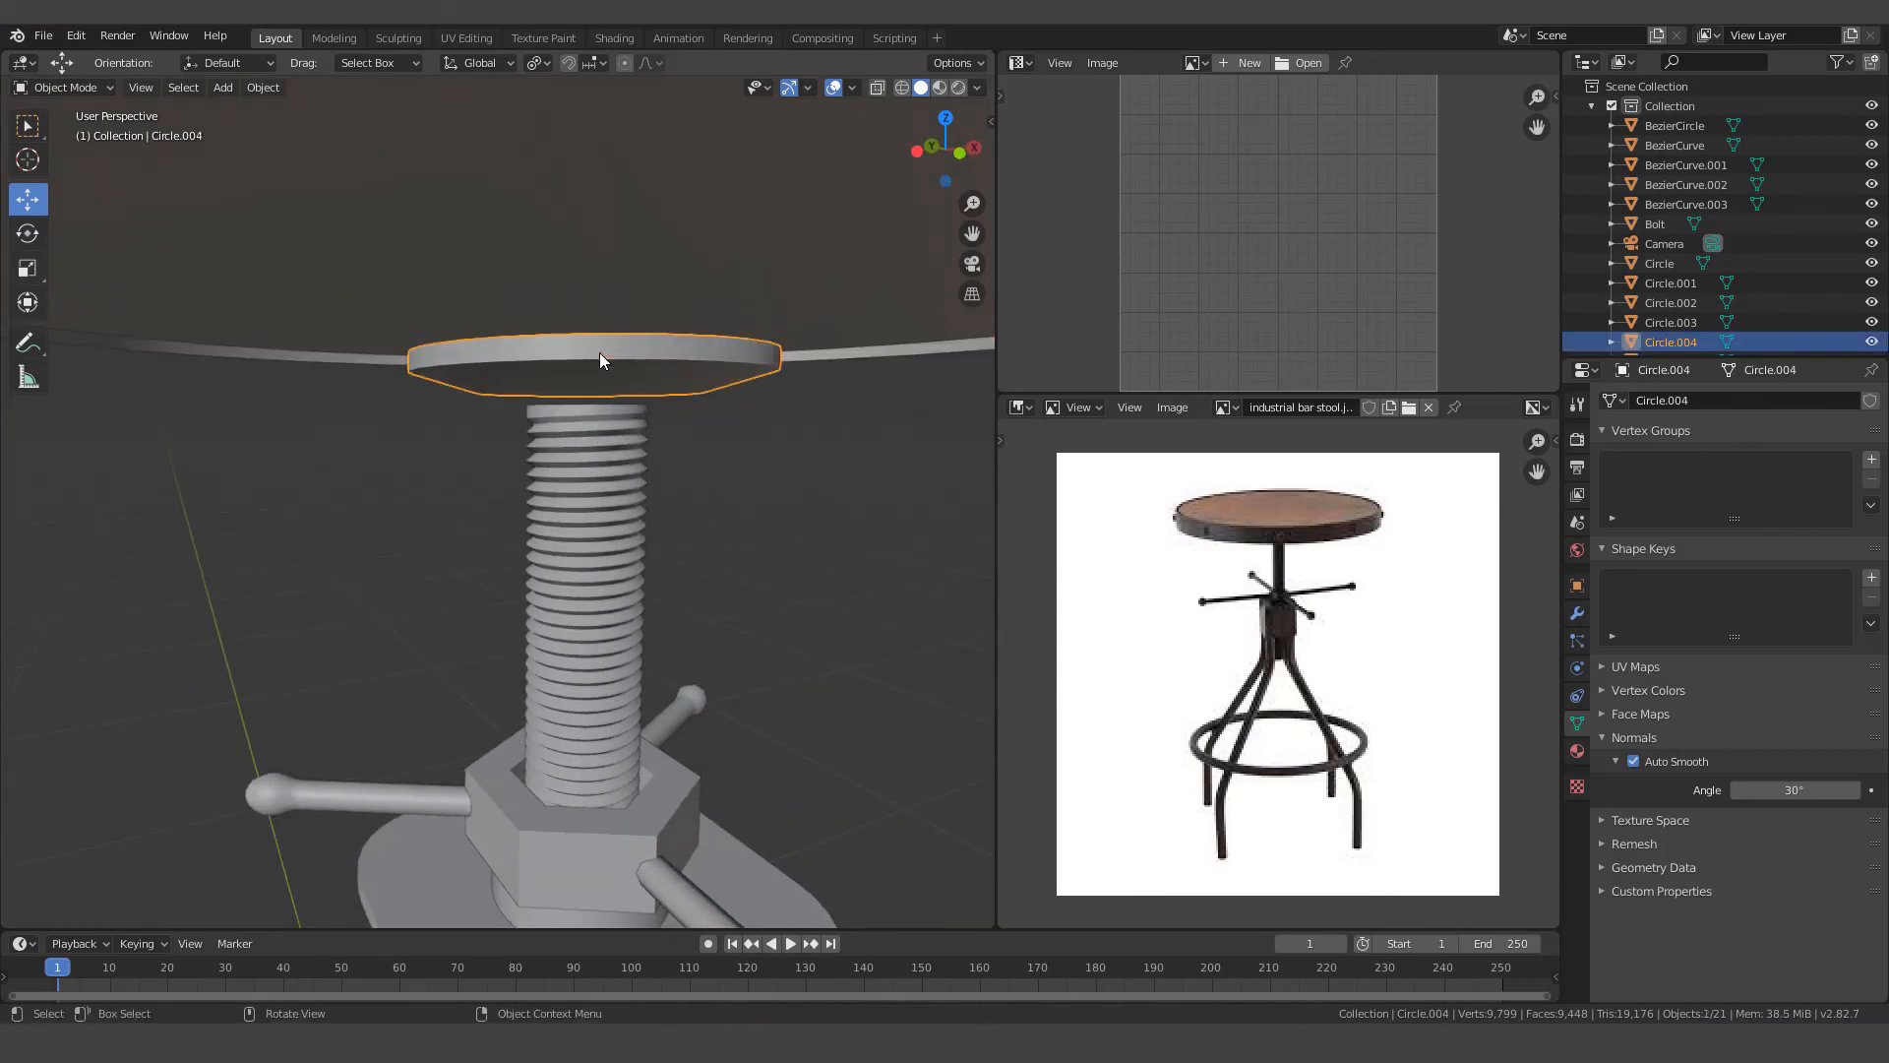
{"action": "key", "text": "g"}
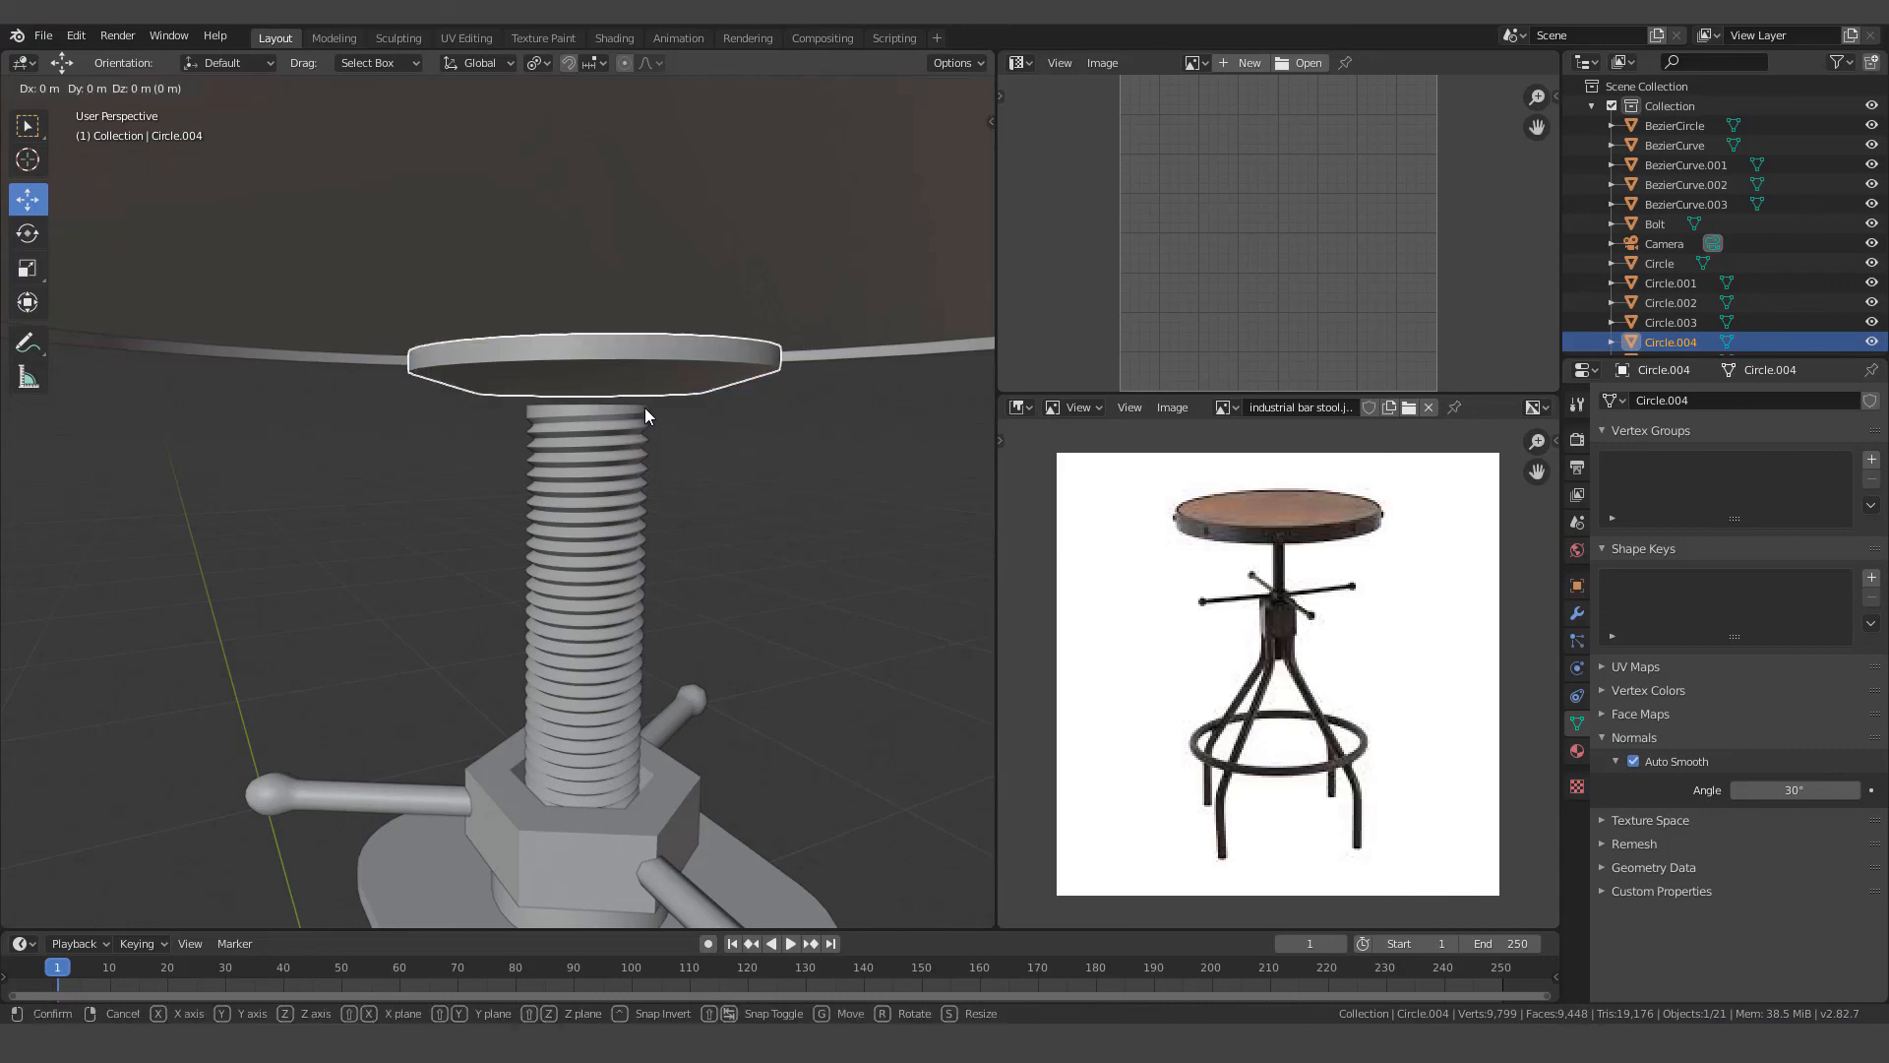
{"action": "key", "text": "z"}
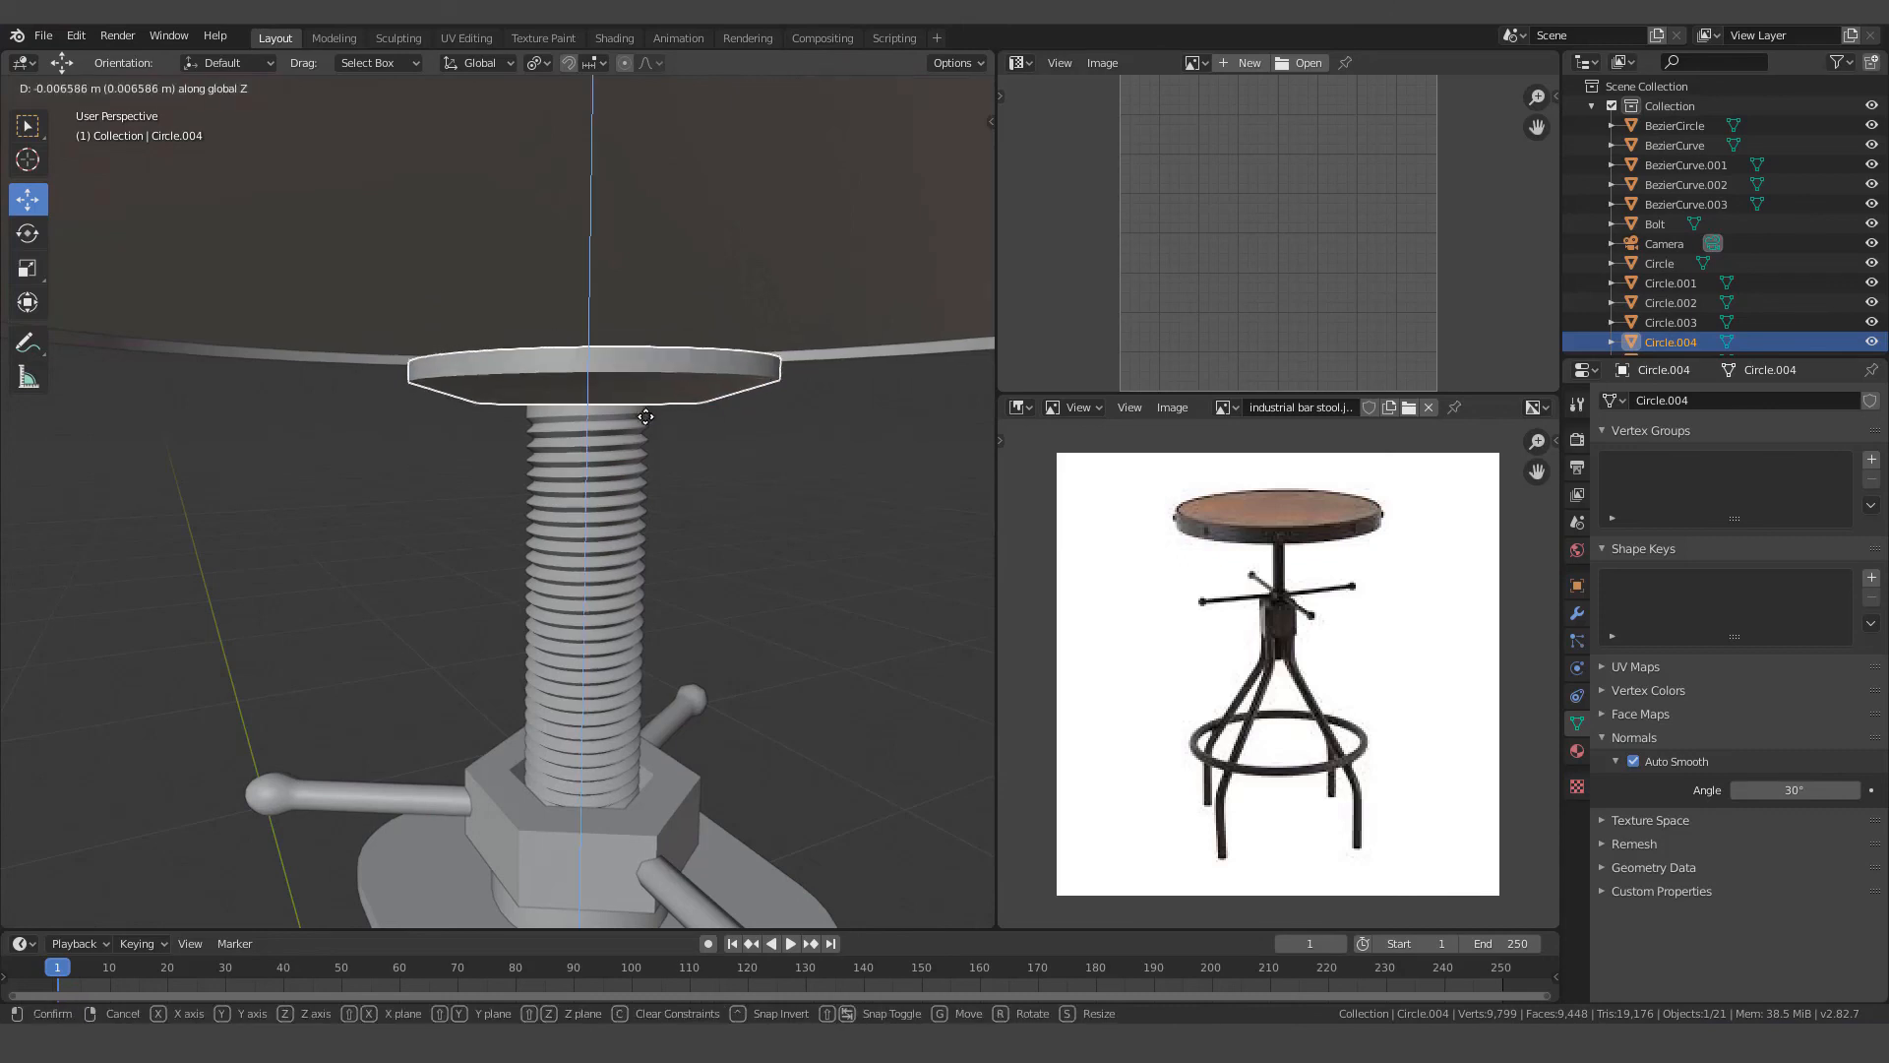
{"action": "left_click", "coordinate": [646, 416]}
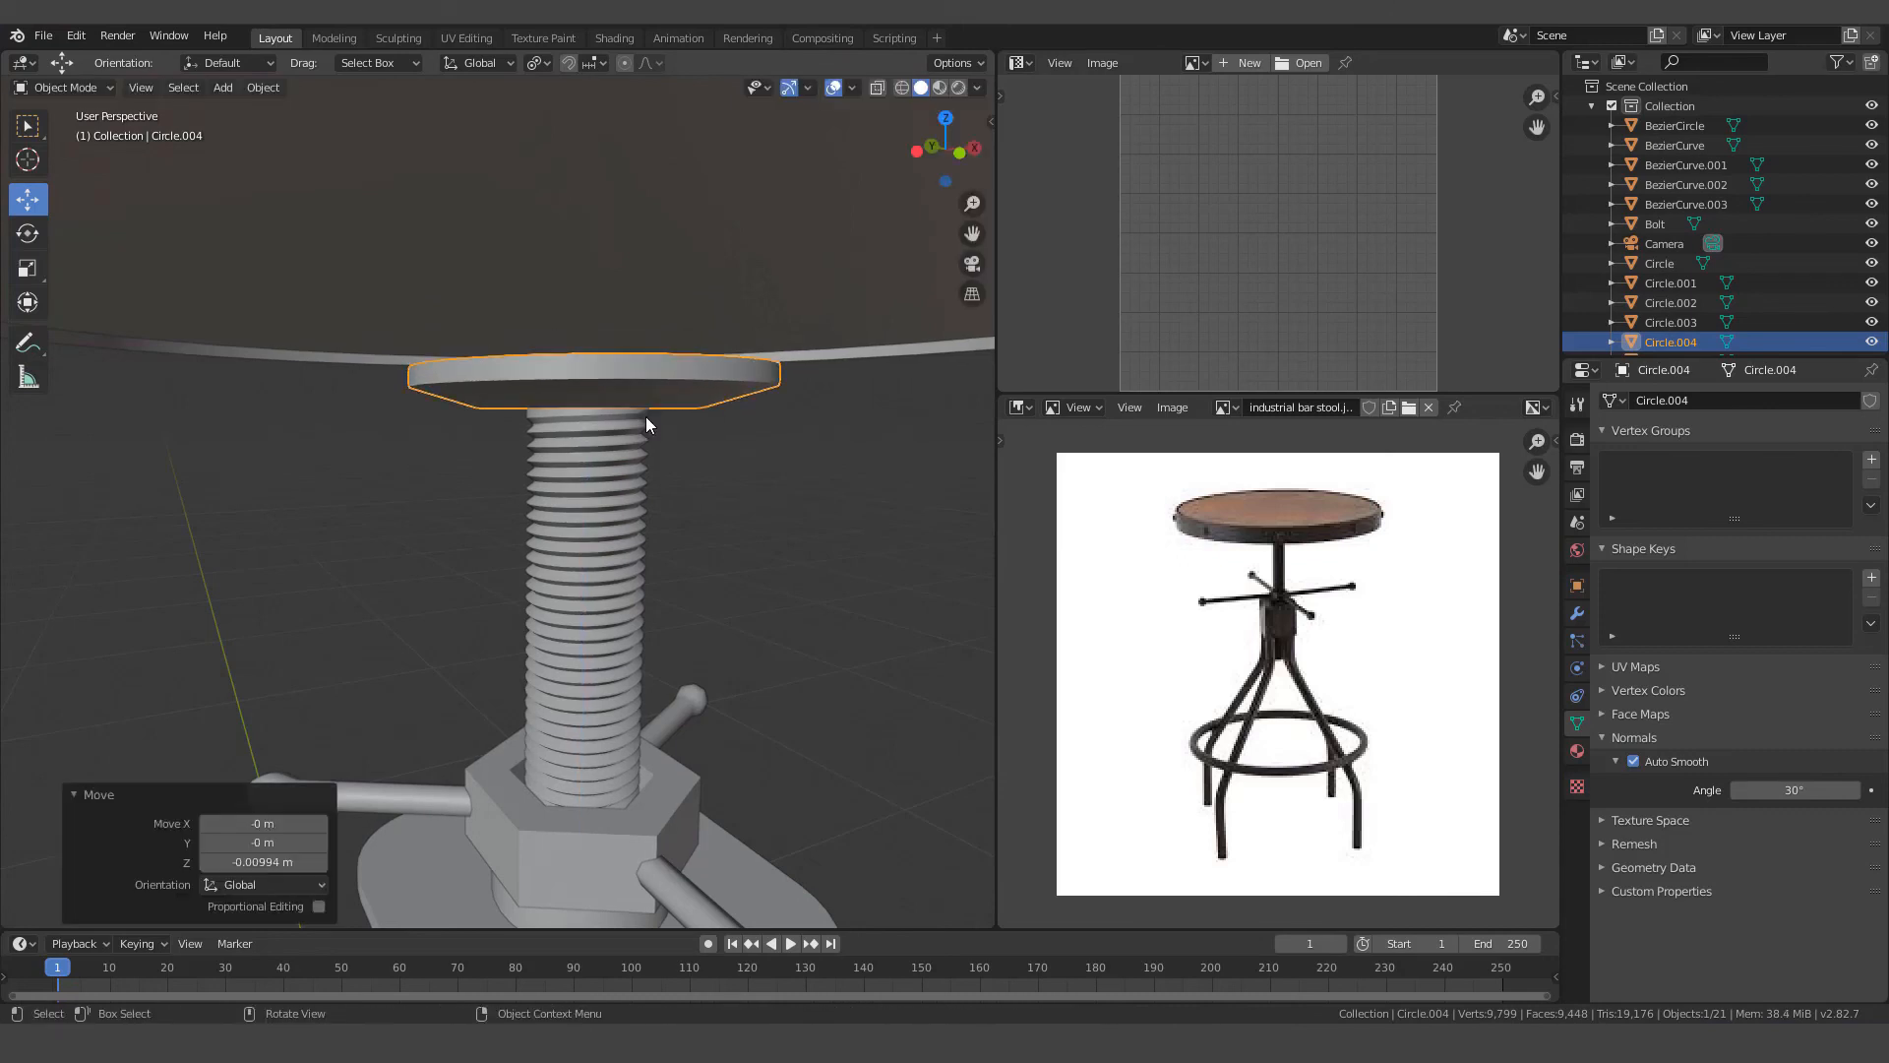
{"action": "scroll", "coordinate": [624, 294], "scroll_direction": "down", "scroll_amount": 5}
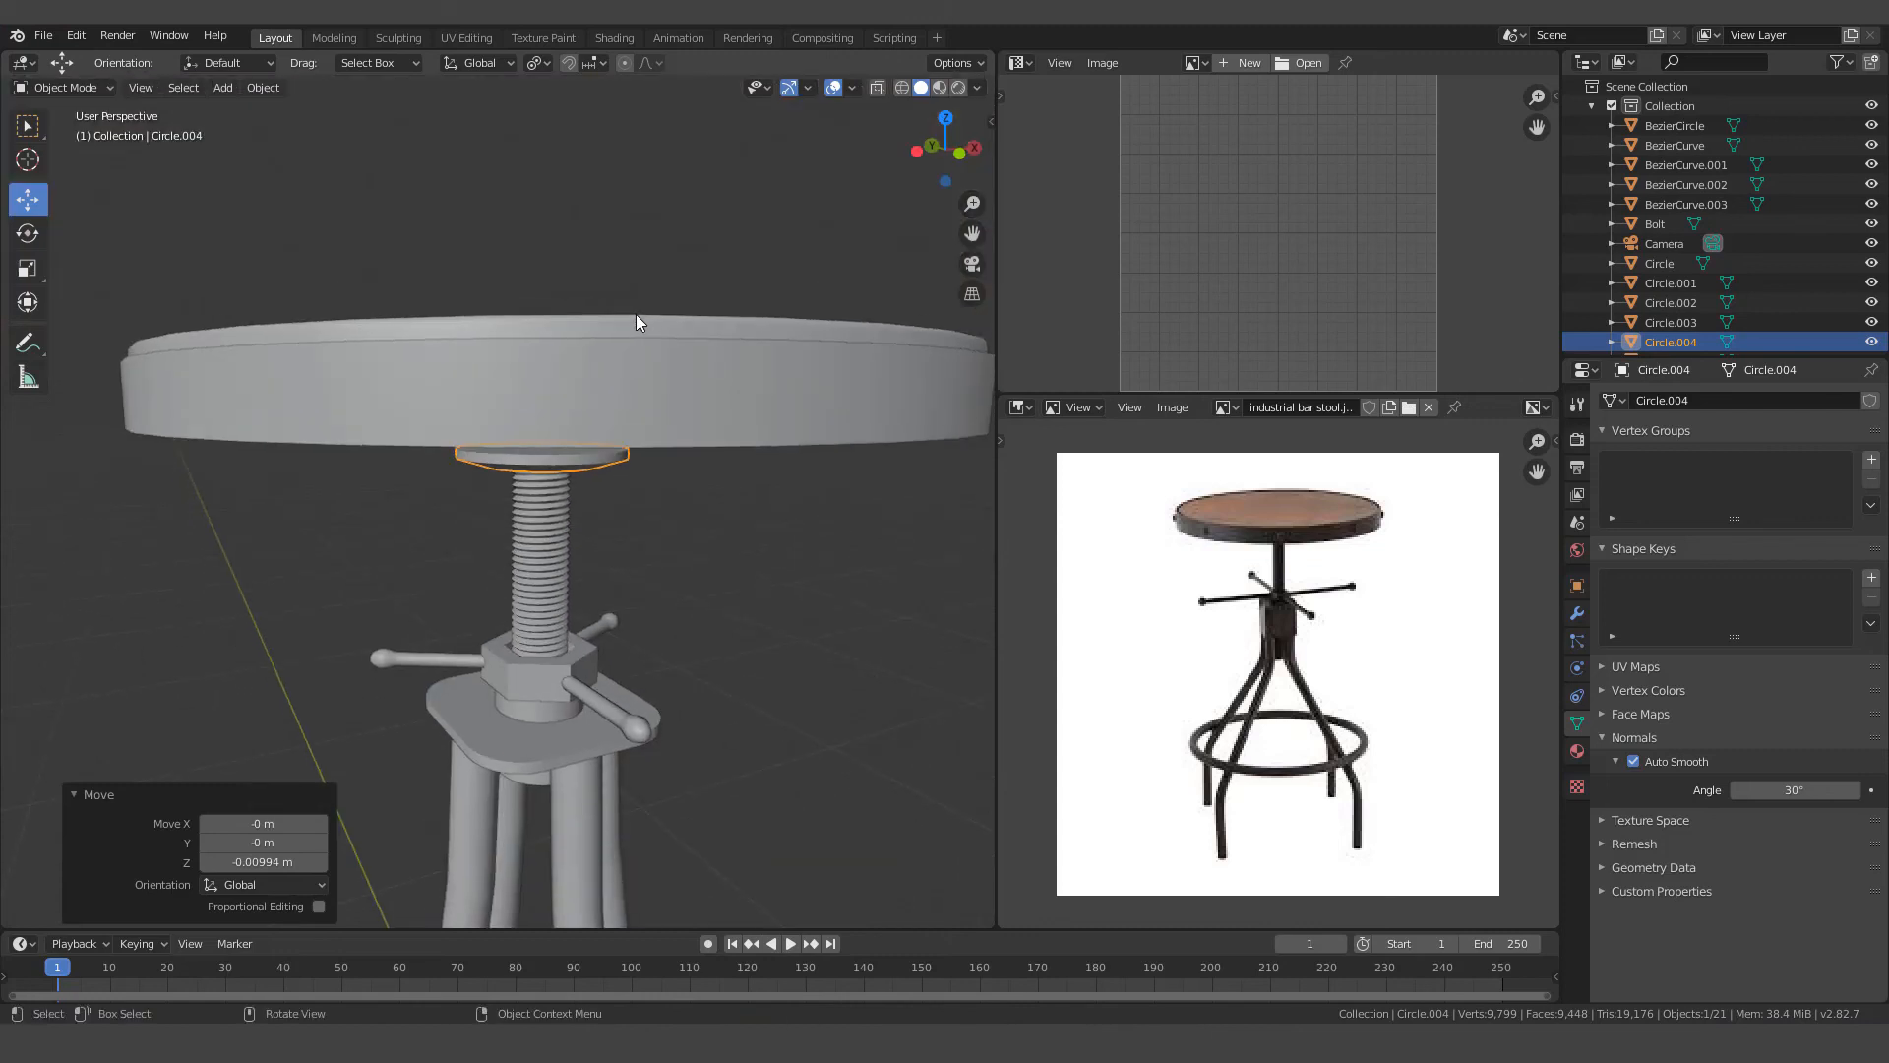
Select the seat and its band together and lower both about 0.0414 m along Z onto the support plate, using the right orthographic view
{"action": "left_click", "coordinate": [636, 317]}
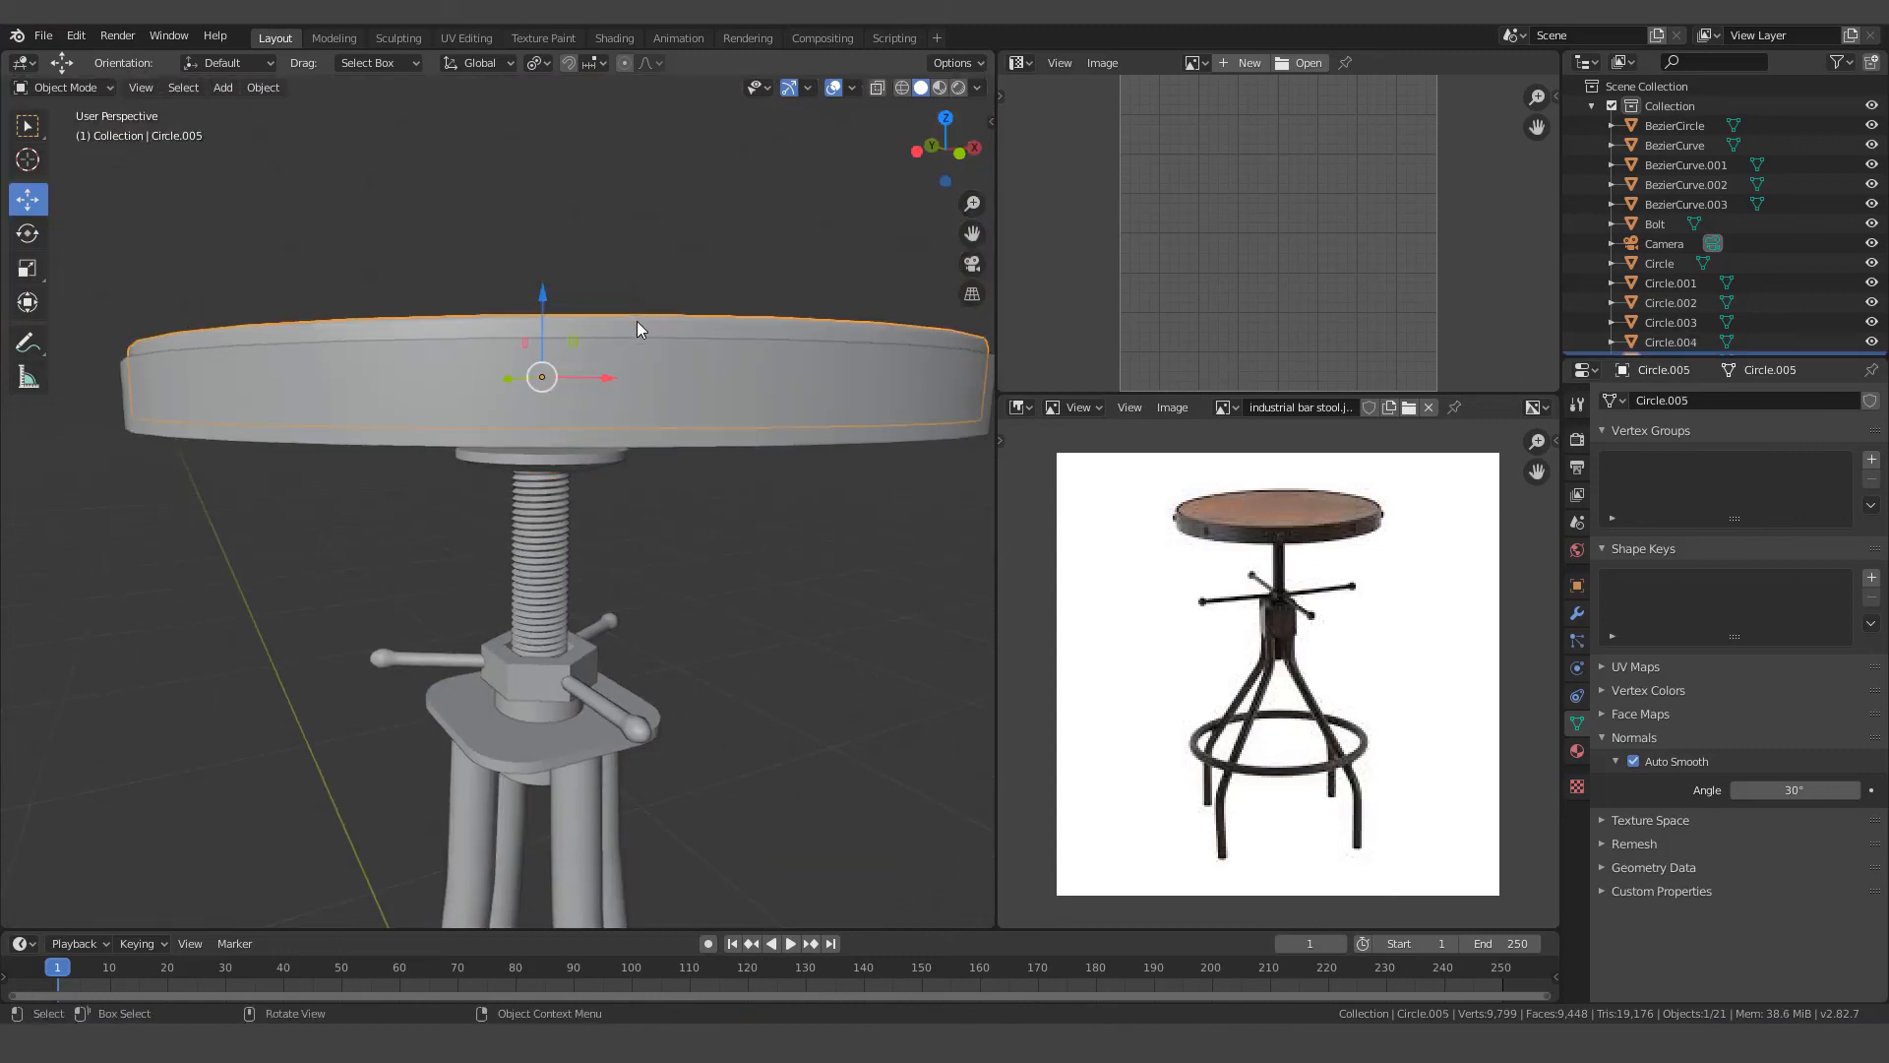
{"action": "left_click", "coordinate": [669, 370], "text": "shift"}
{"action": "middle_click_drag", "start_coordinate": [652, 339], "coordinate": [653, 331]}
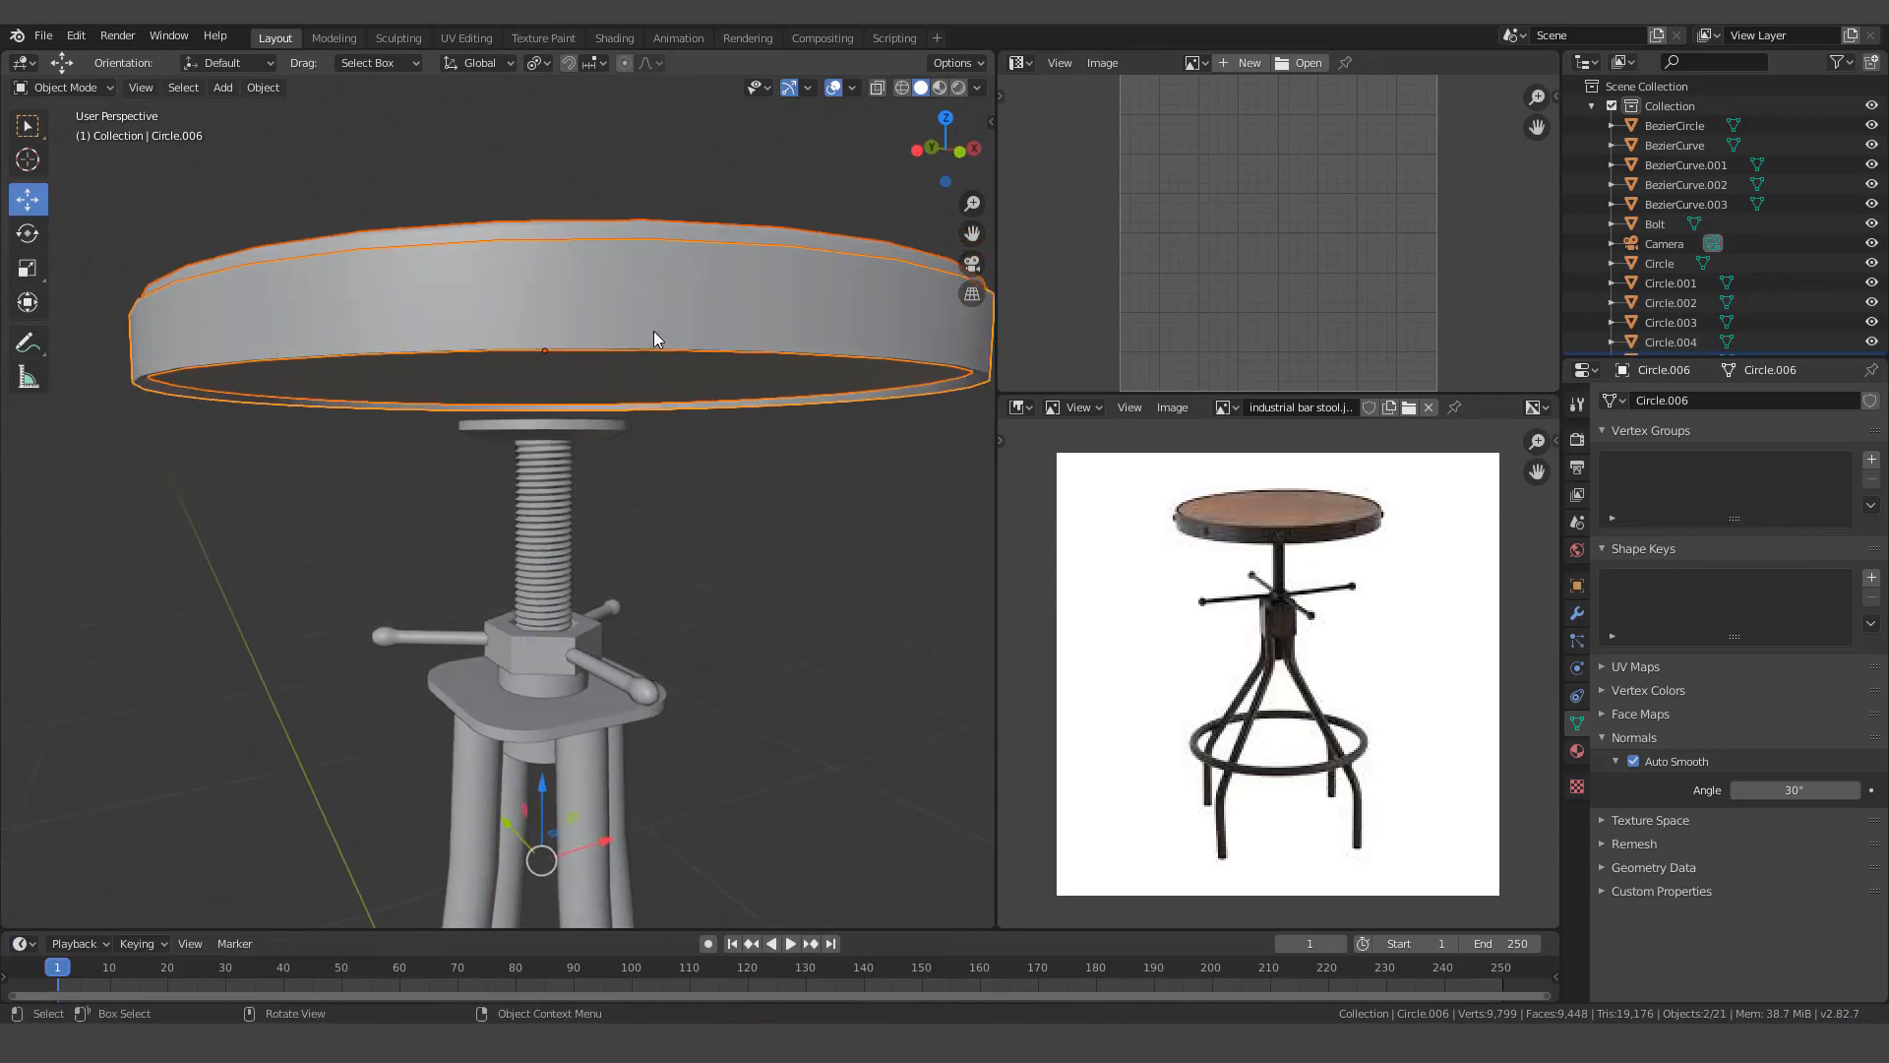
{"action": "key", "text": "KP_3"}
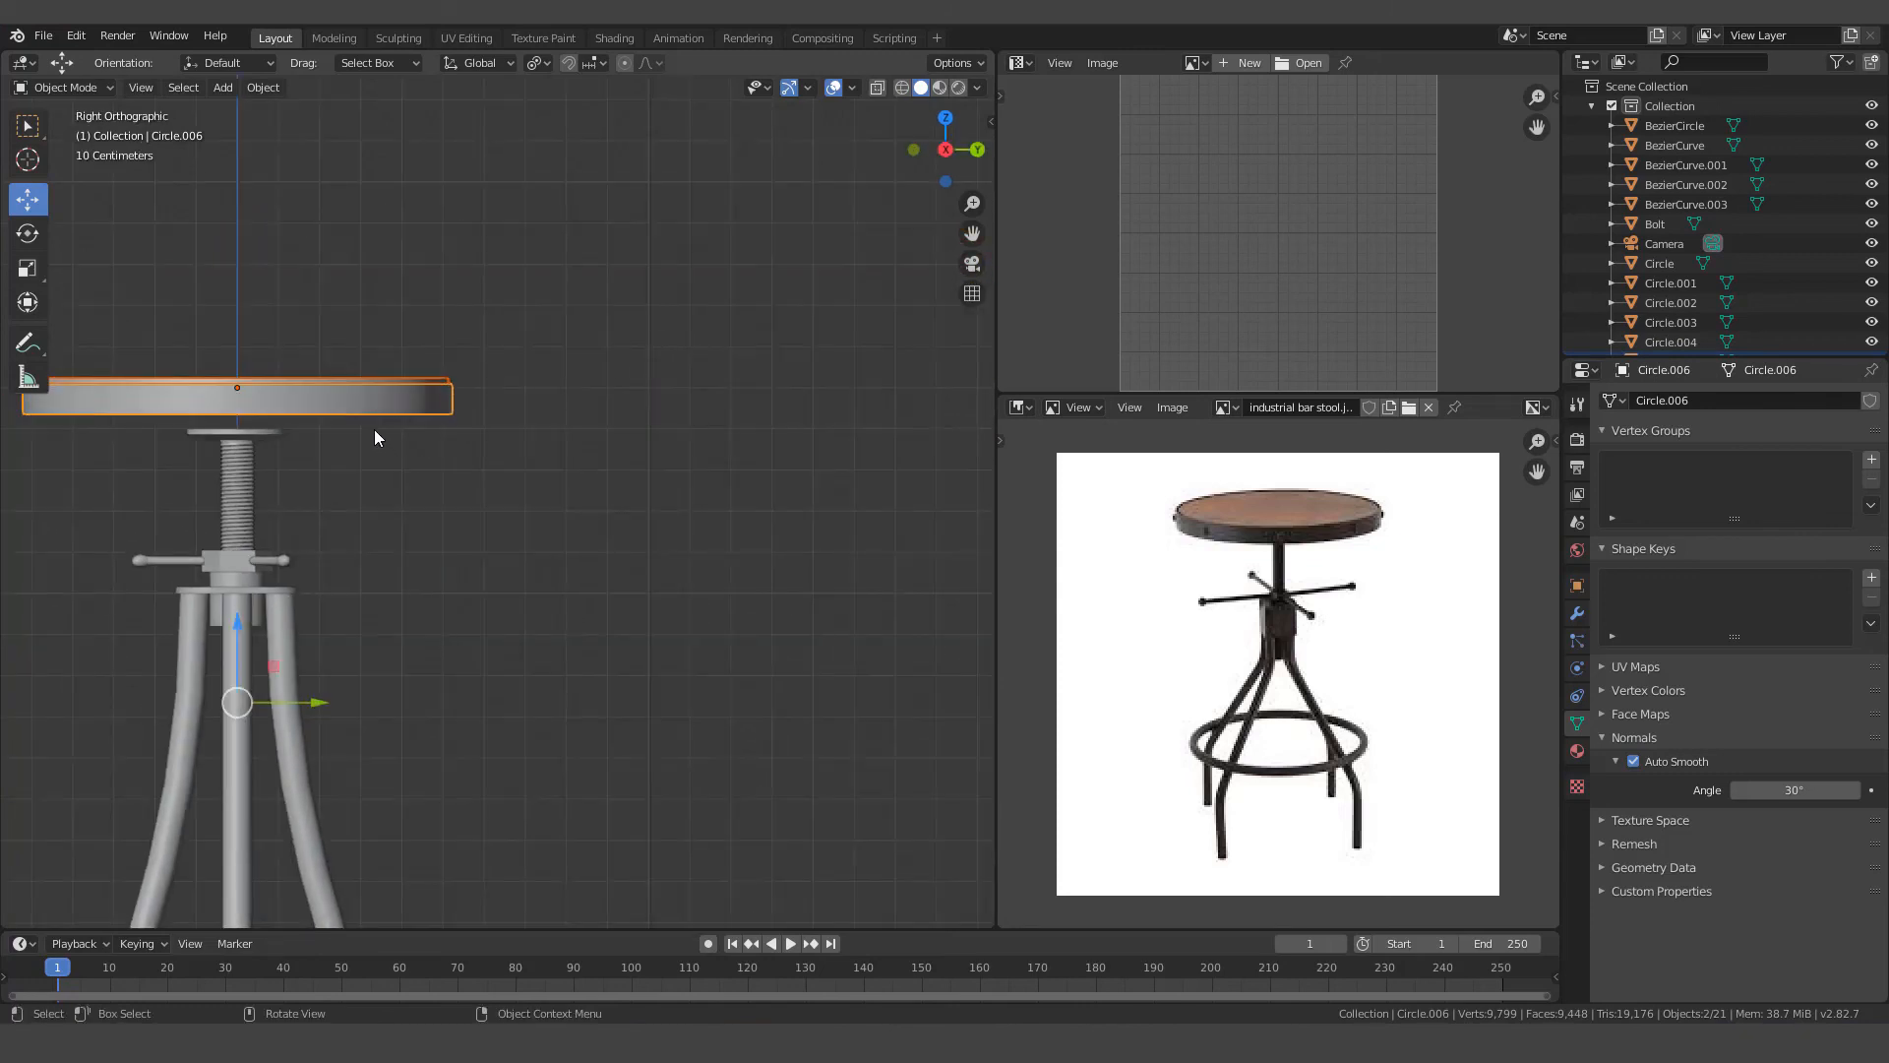
{"action": "middle_click_drag", "start_coordinate": [374, 430], "coordinate": [628, 424], "text": "shift"}
{"action": "scroll", "coordinate": [624, 423], "scroll_direction": "up", "scroll_amount": 2}
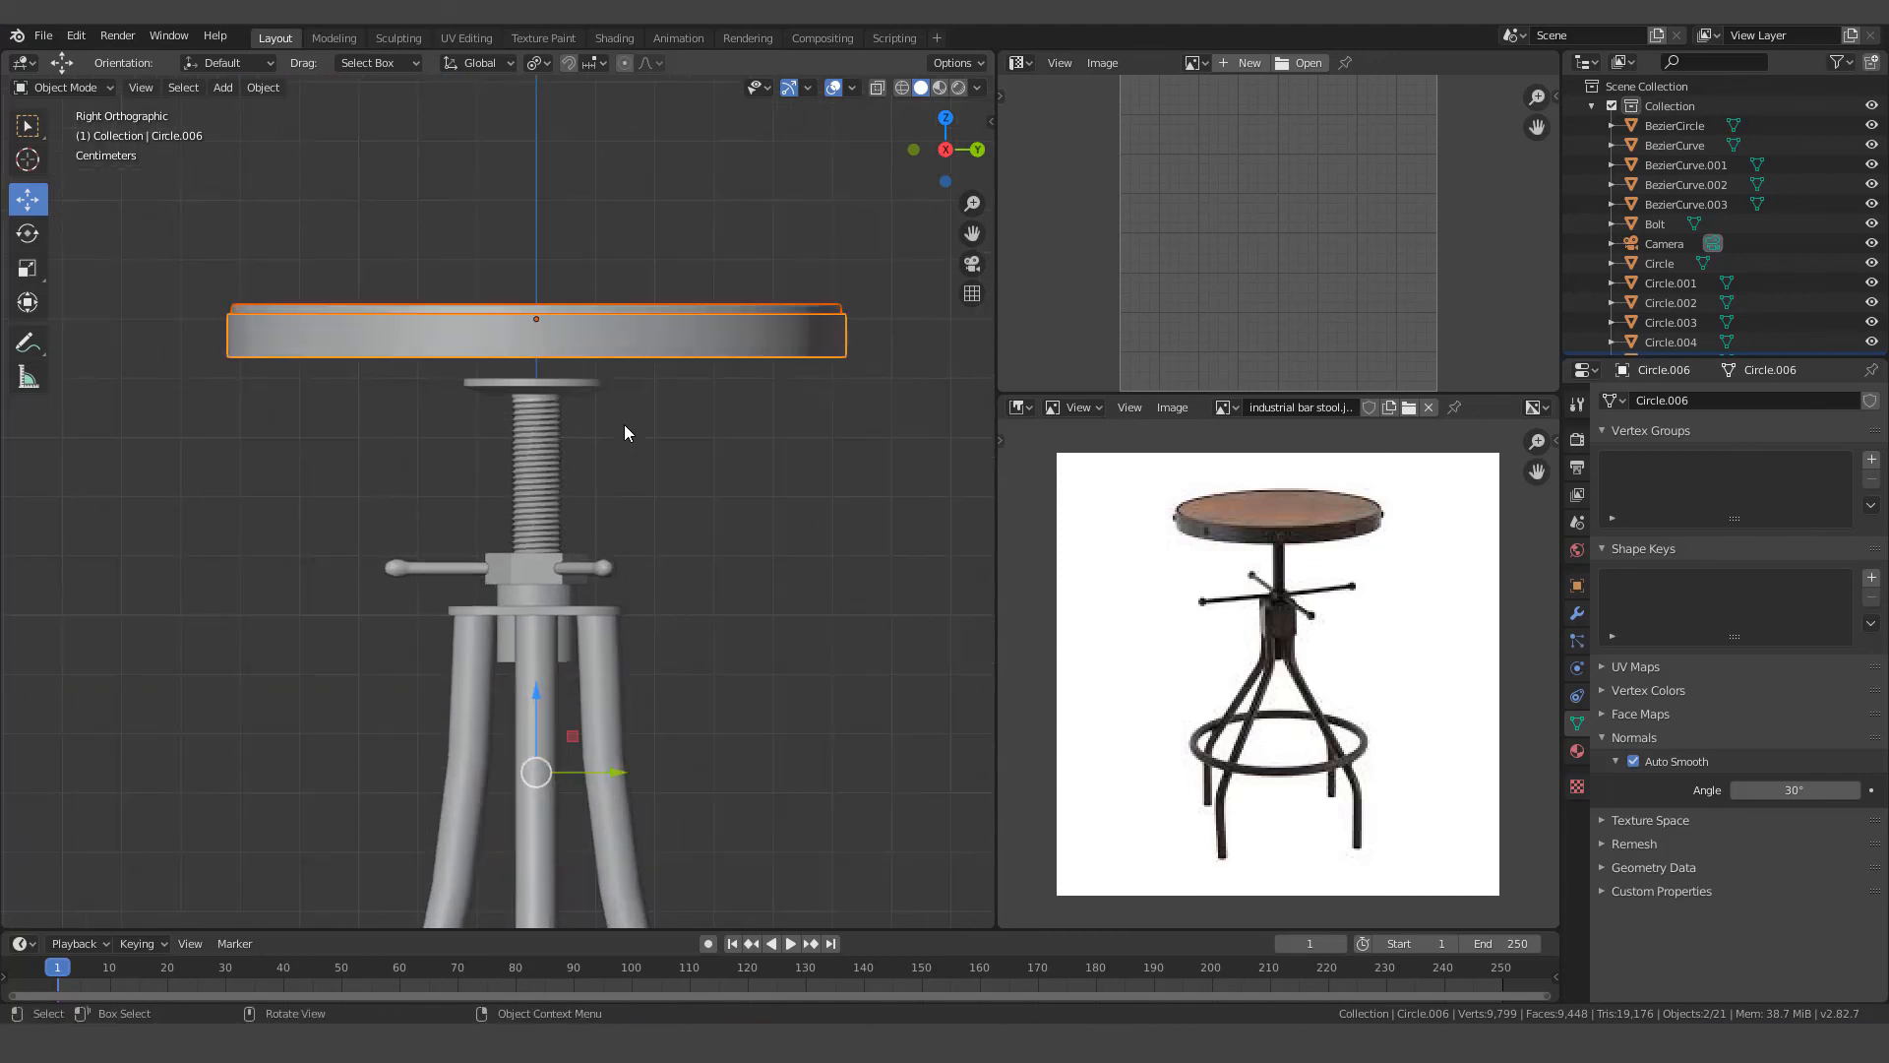
{"action": "scroll", "coordinate": [624, 423], "scroll_direction": "up", "scroll_amount": 1}
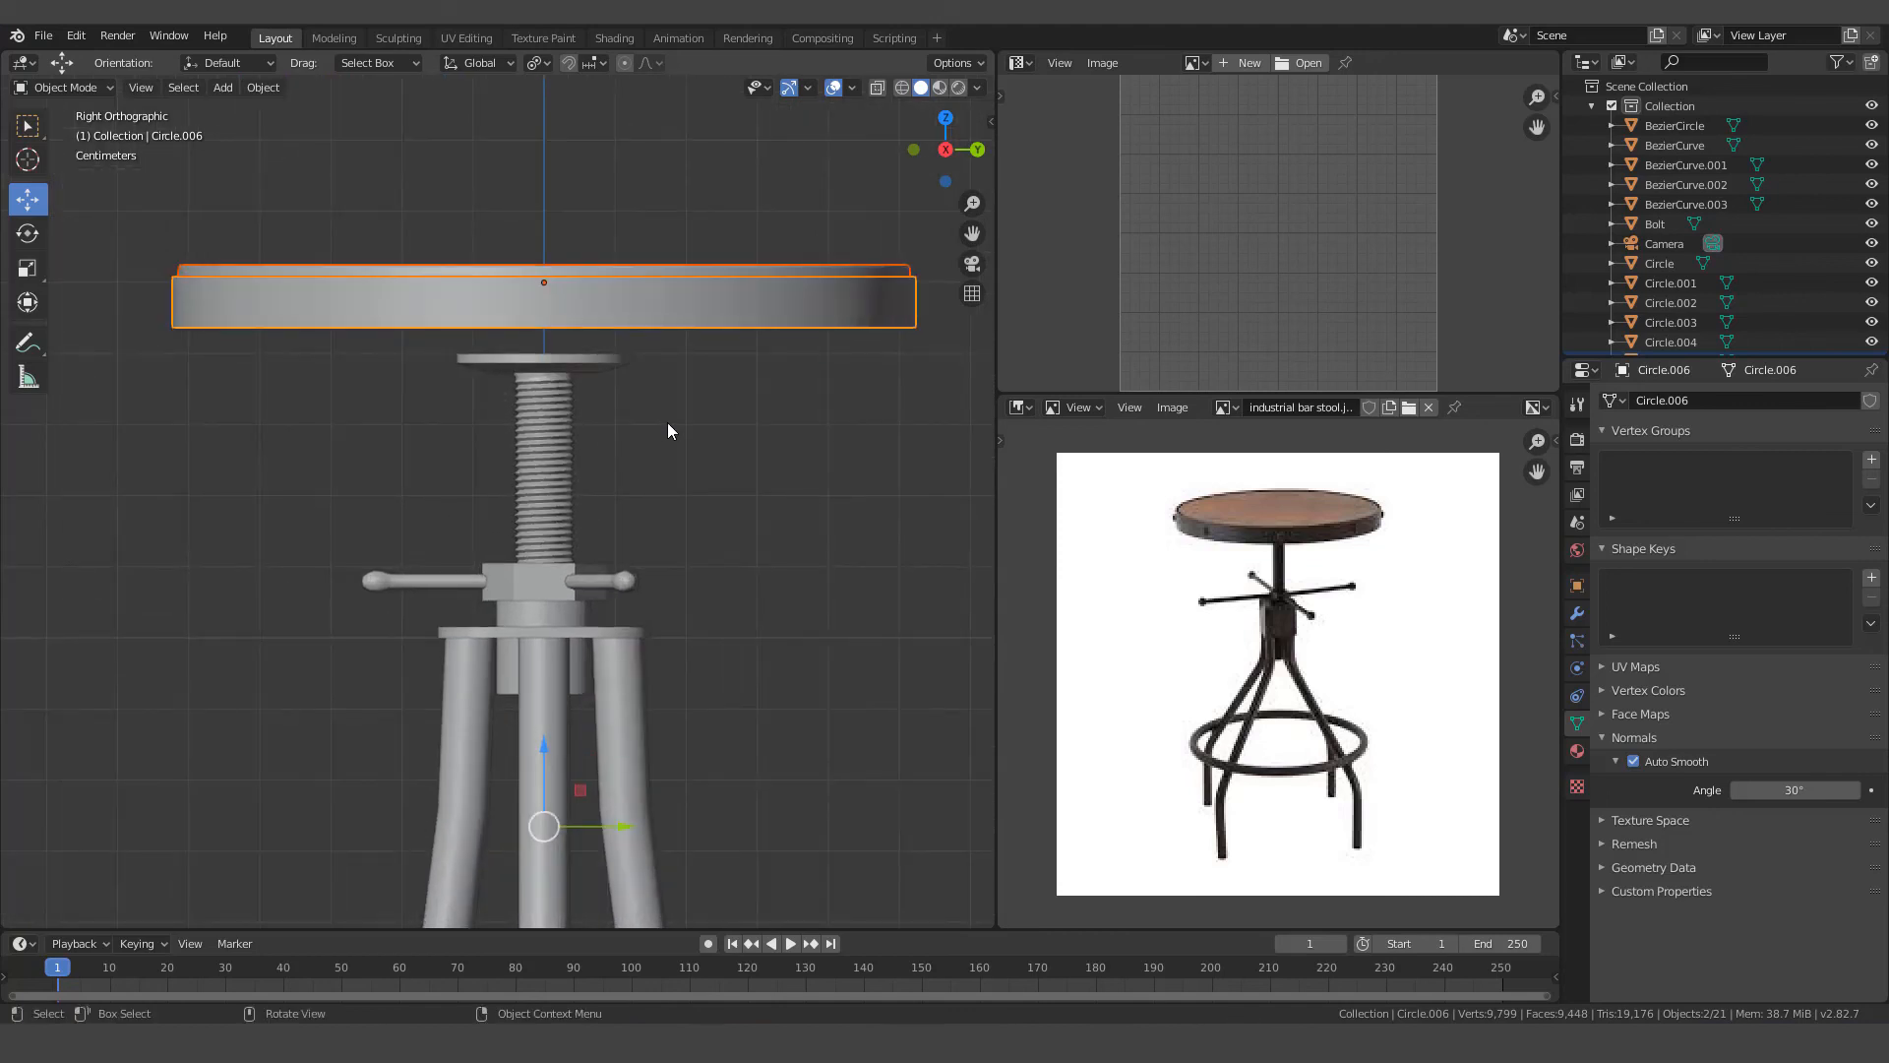
{"action": "key", "text": "g"}
{"action": "key", "text": "z"}
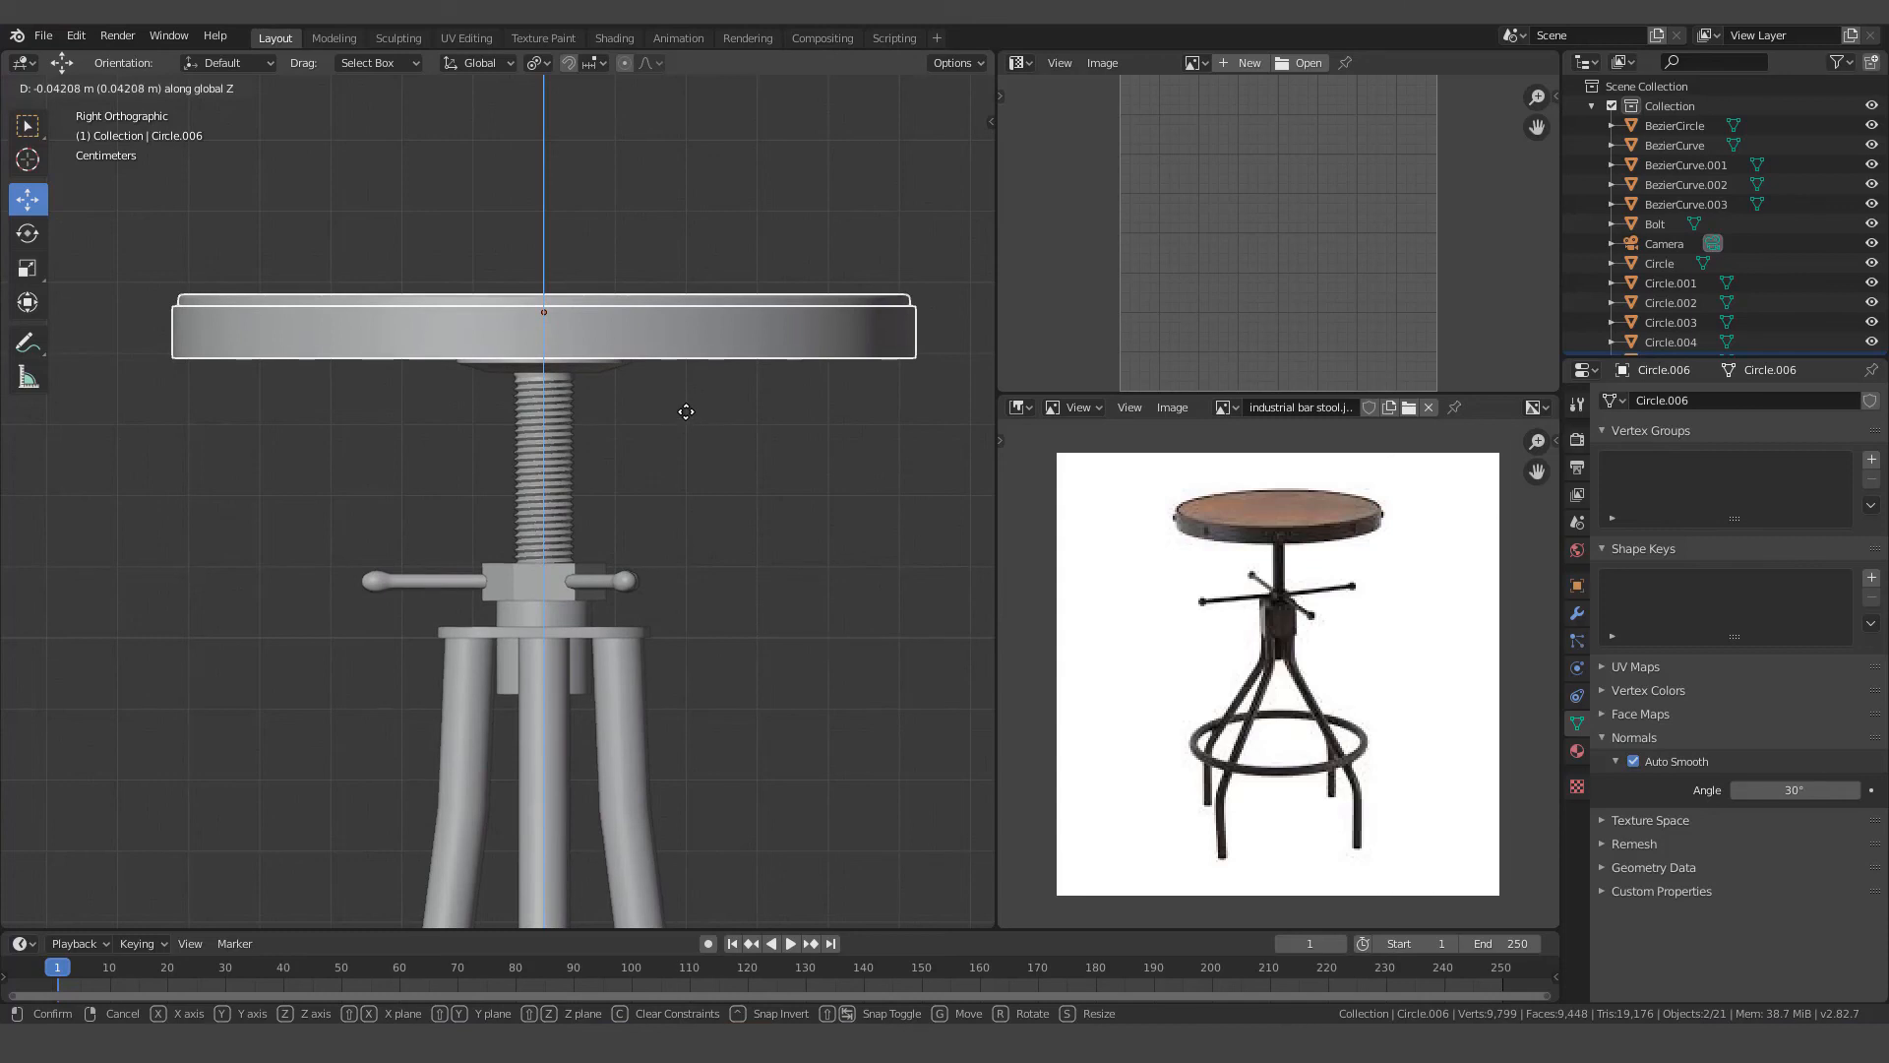
{"action": "left_click", "coordinate": [685, 411]}
{"action": "scroll", "coordinate": [659, 410], "scroll_direction": "down", "scroll_amount": 1}
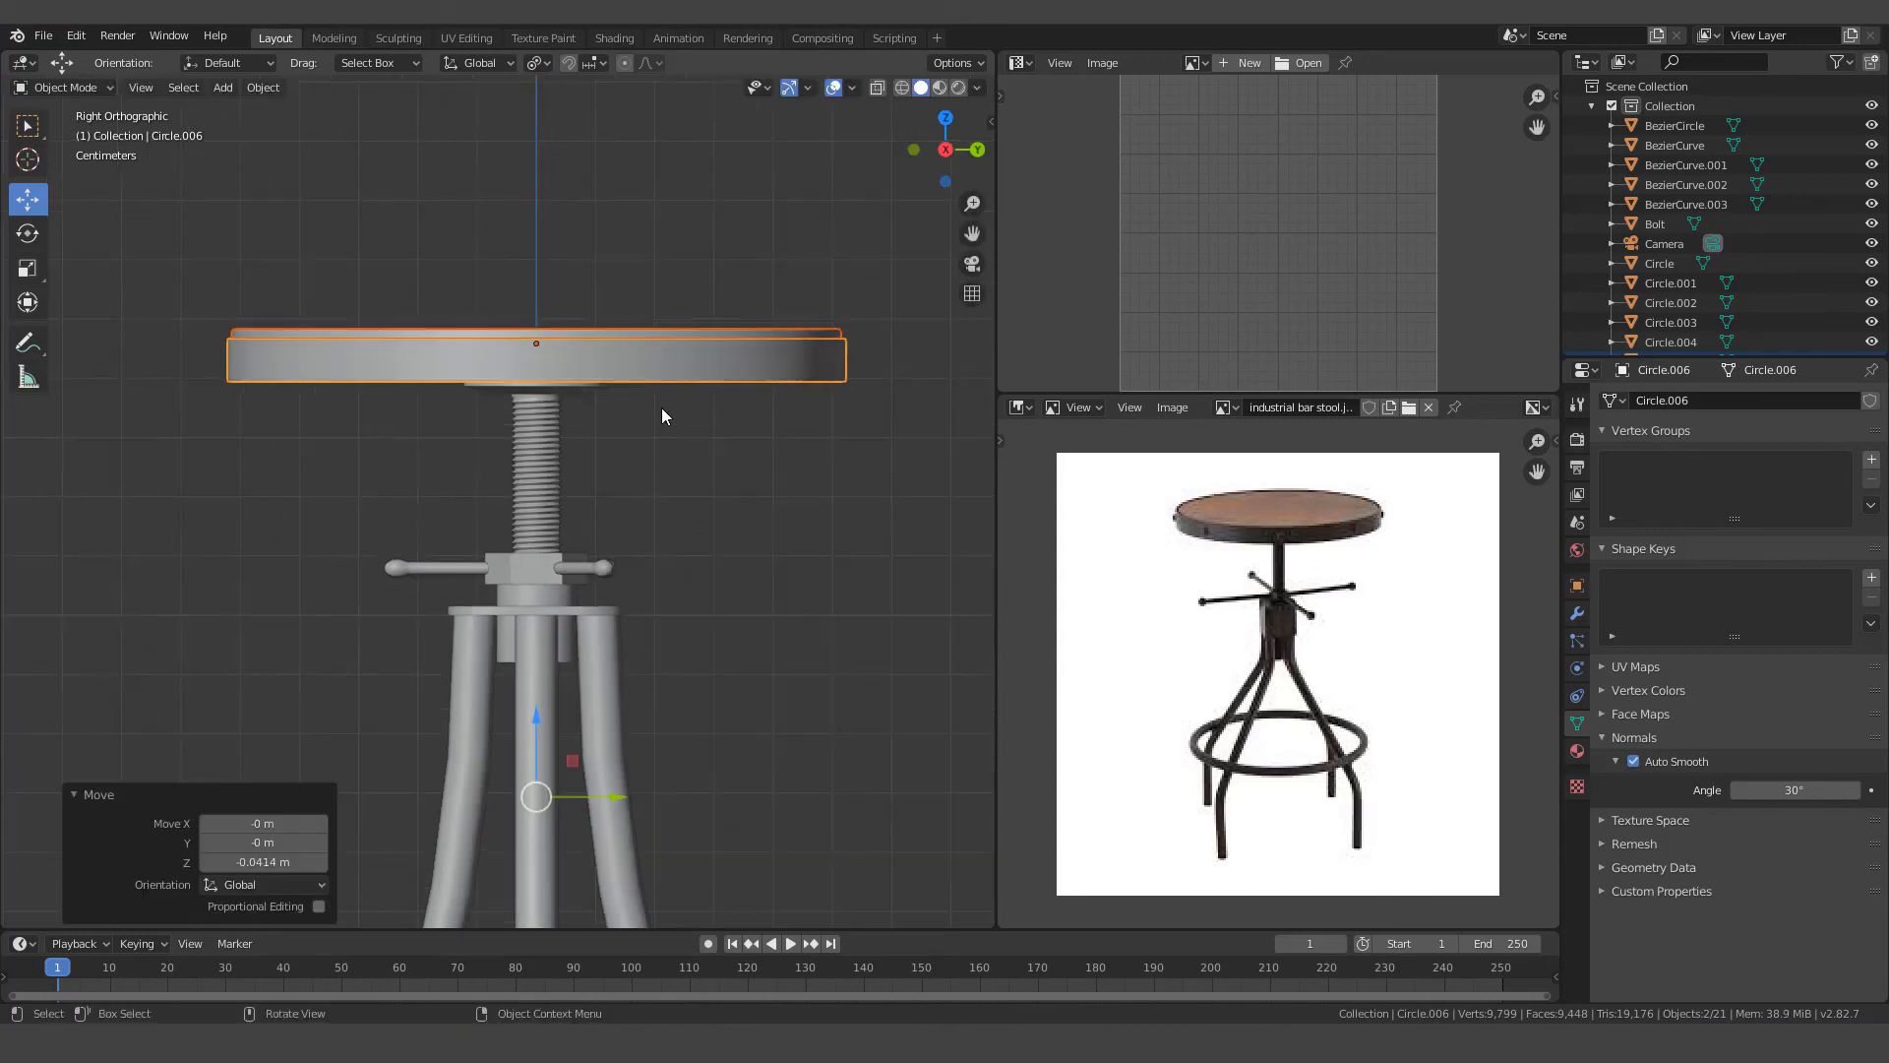
{"action": "middle_click_drag", "start_coordinate": [661, 407], "coordinate": [689, 399]}
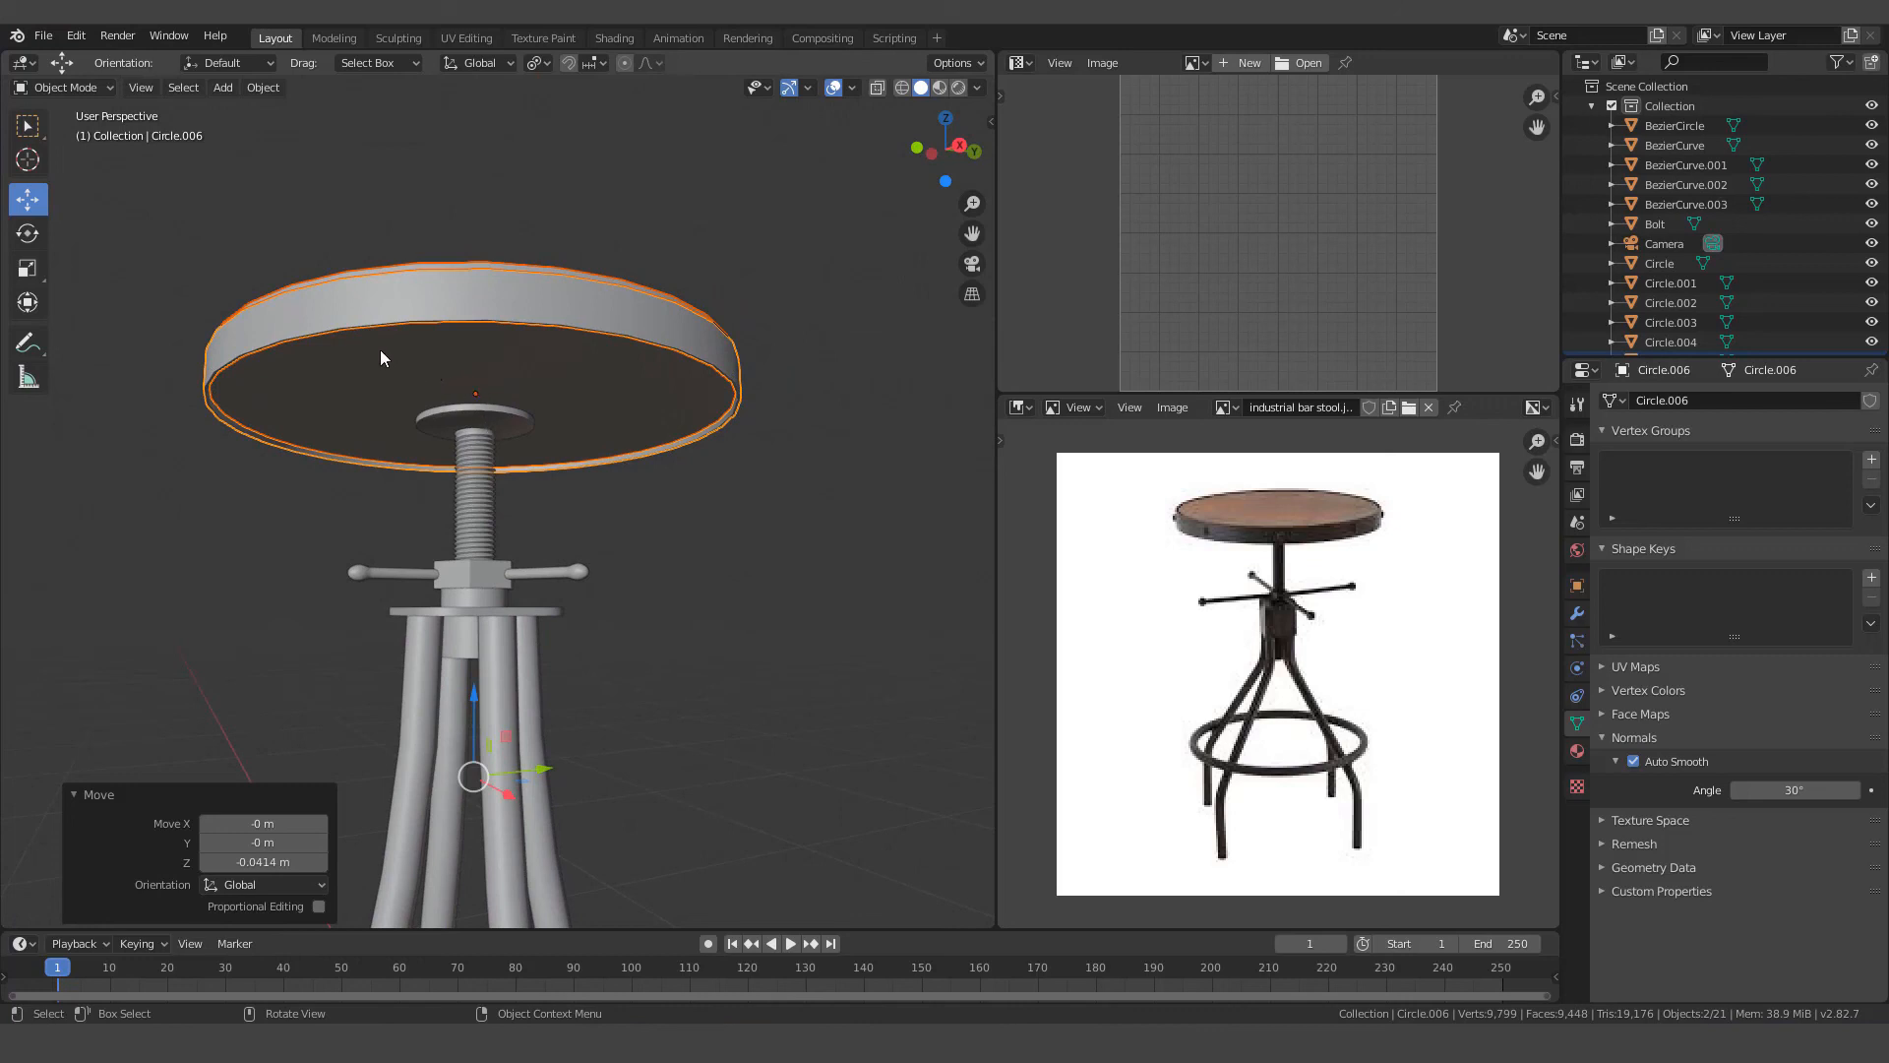
{"action": "middle_click_drag", "start_coordinate": [390, 370], "coordinate": [364, 441]}
{"action": "scroll", "coordinate": [364, 441], "scroll_direction": "down", "scroll_amount": 3}
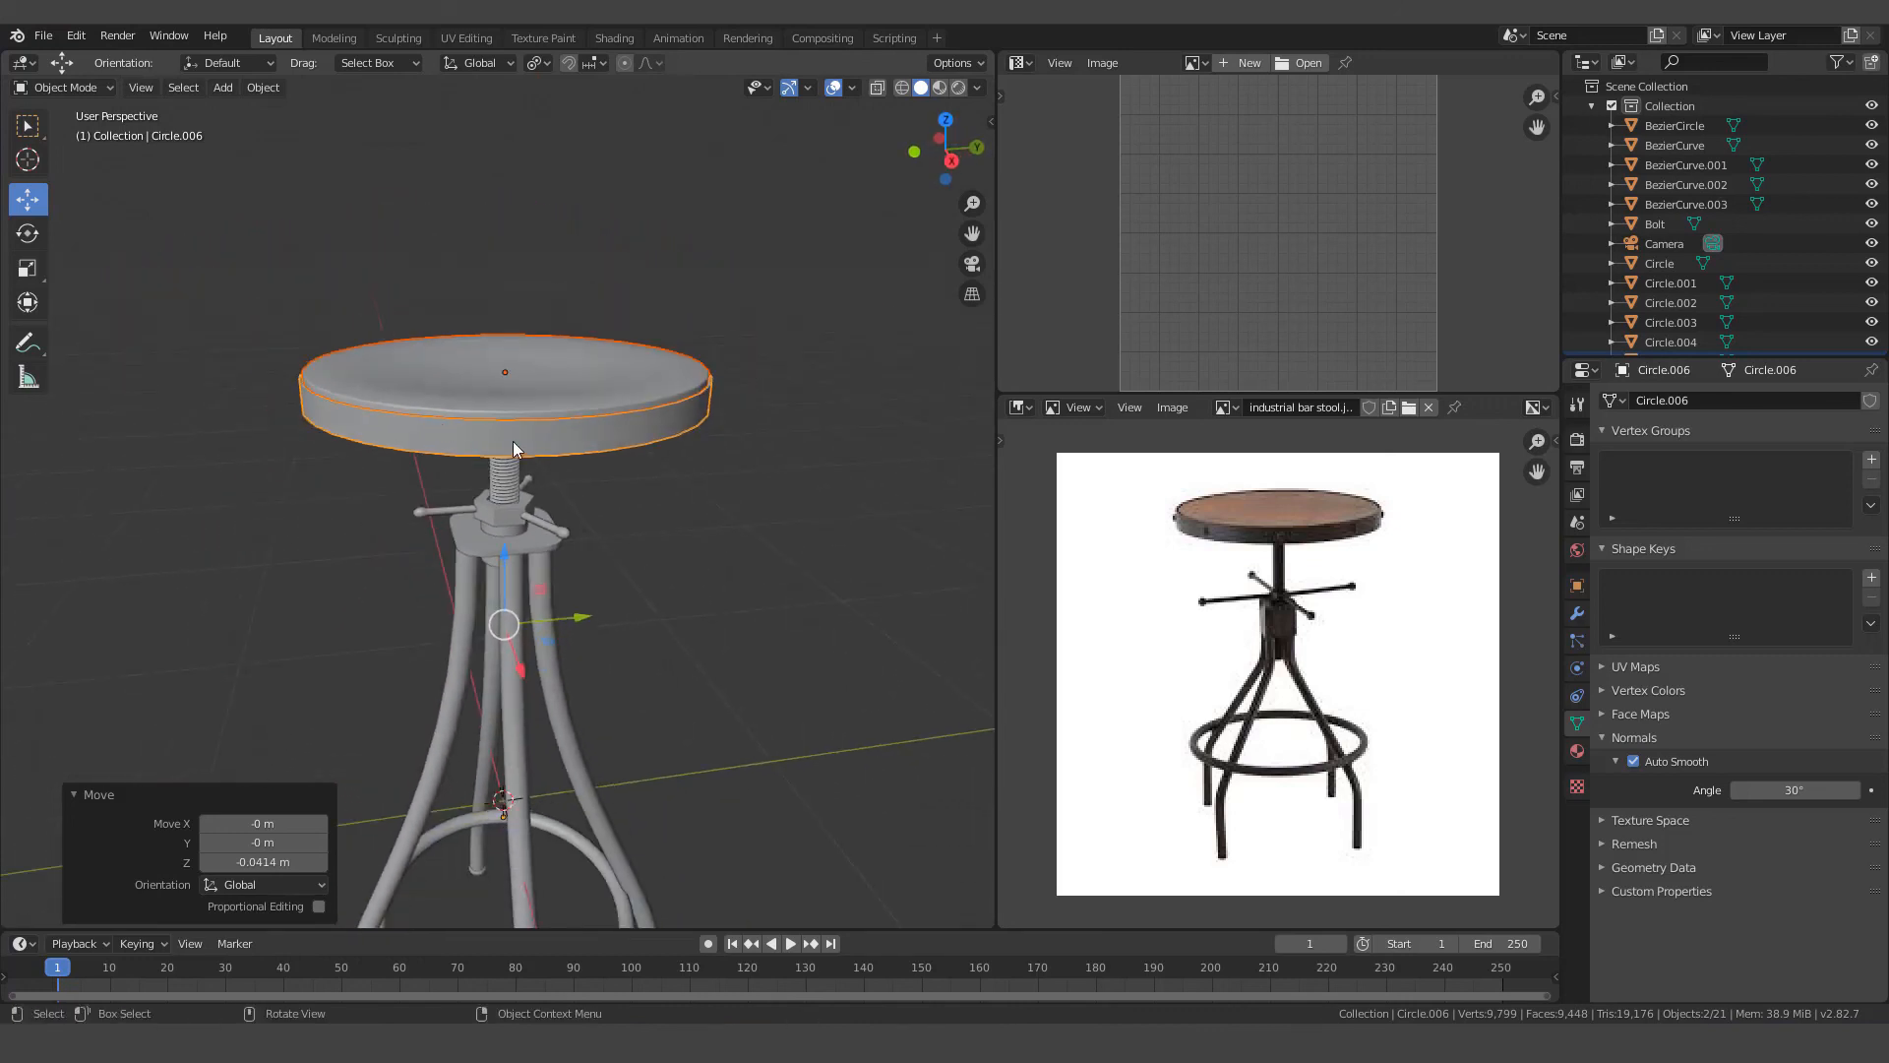
{"action": "middle_click_drag", "start_coordinate": [511, 440], "coordinate": [526, 287]}
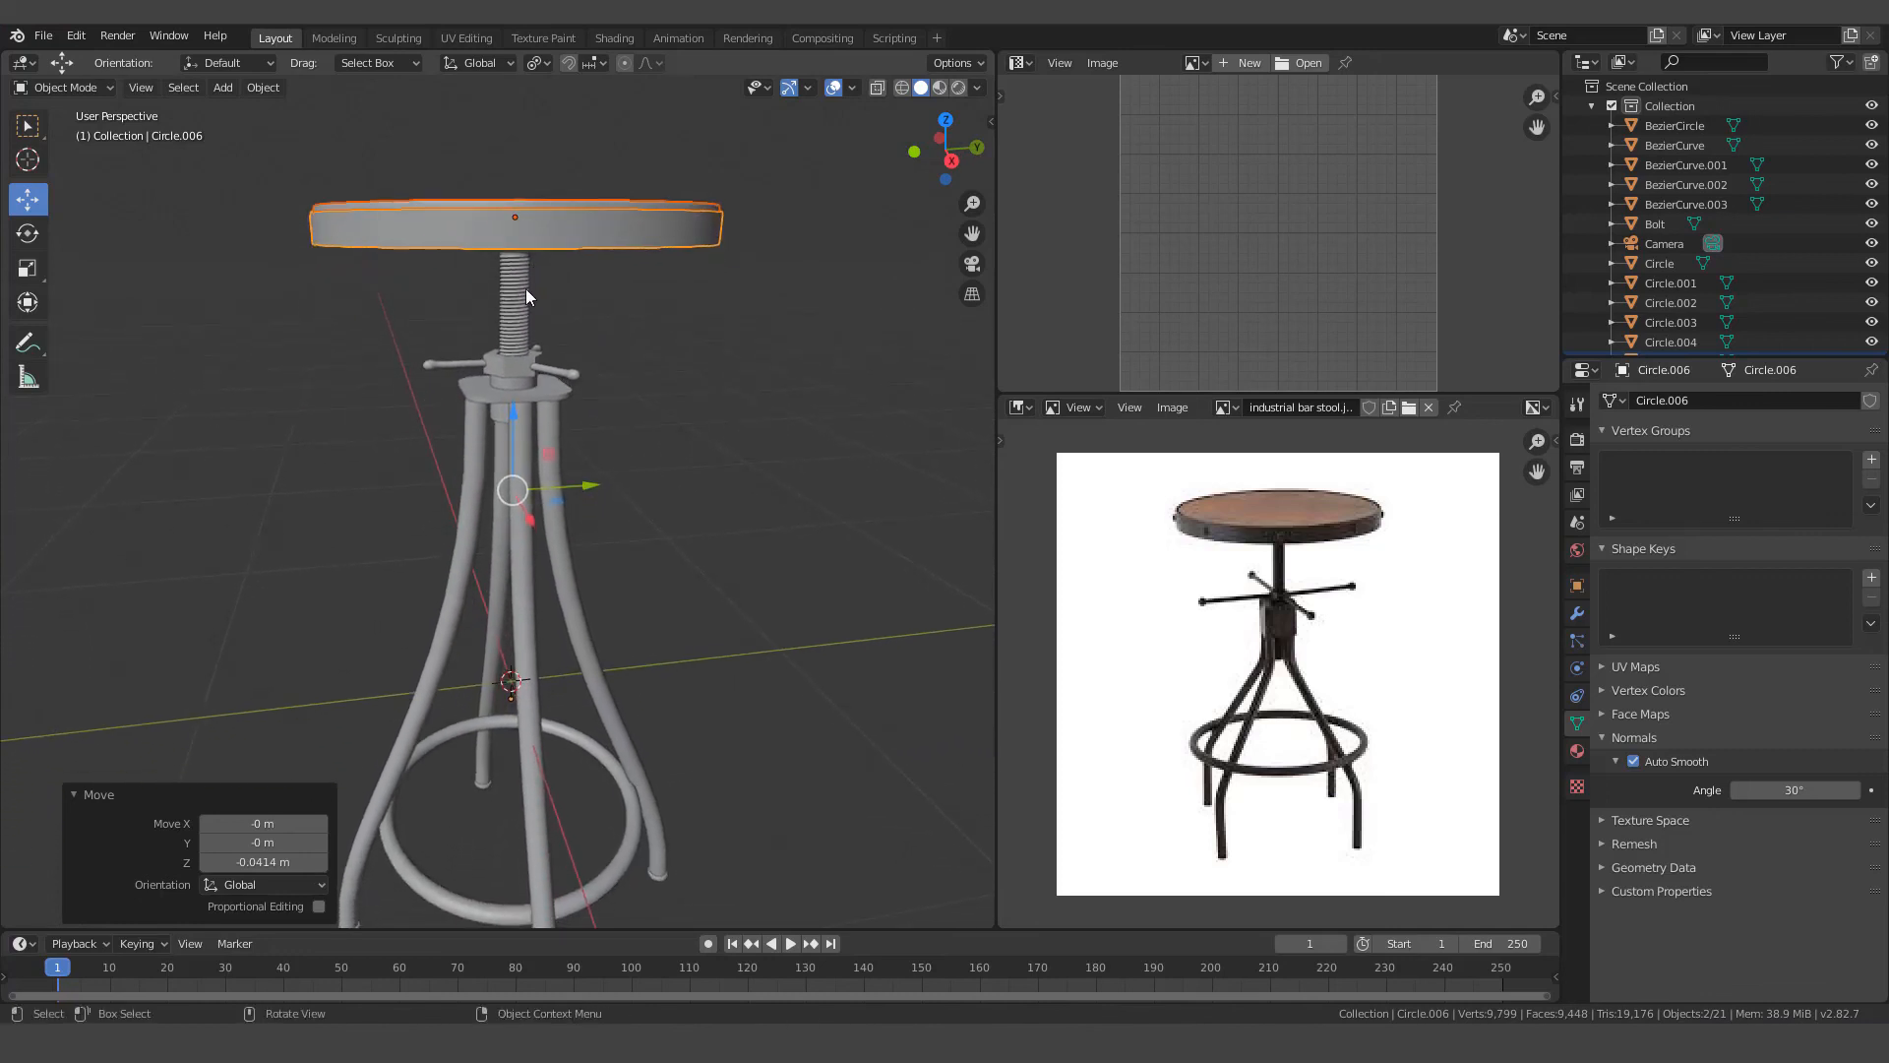